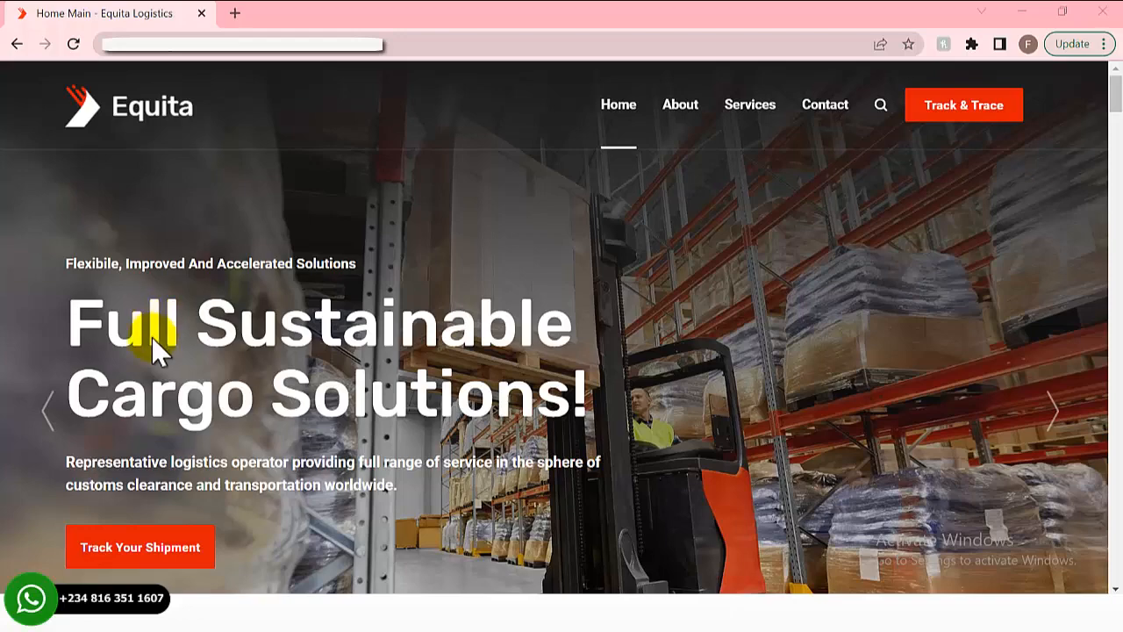
# - Scroll down the Equita Logistics home page and back up to the top
pyautogui.scroll(-8, 152, 337)
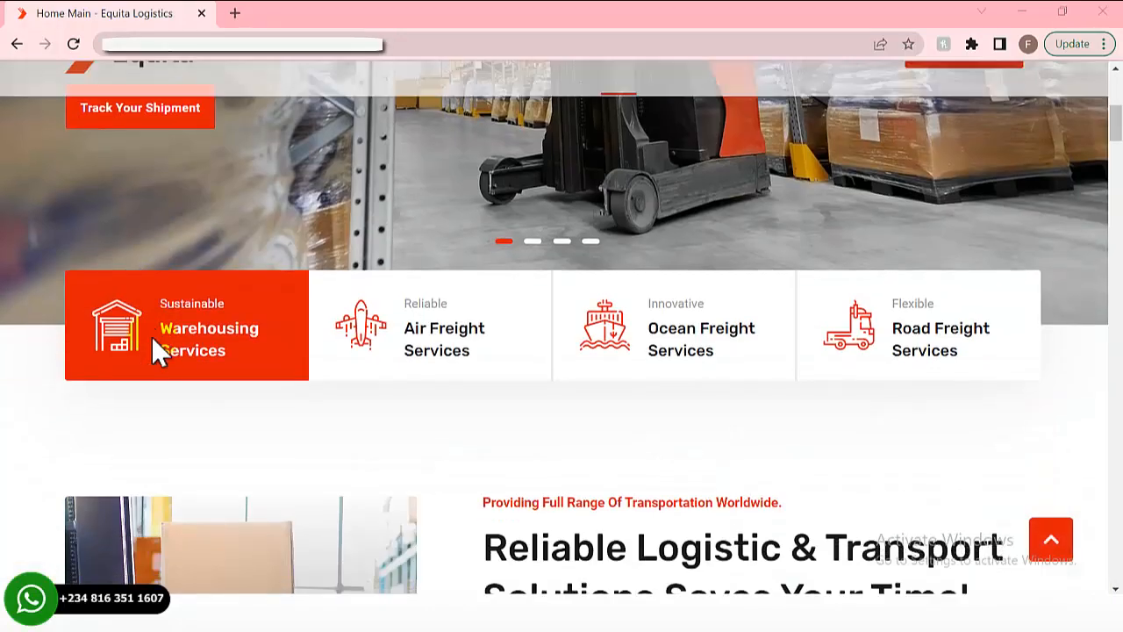
pyautogui.scroll(-10, 151, 338)
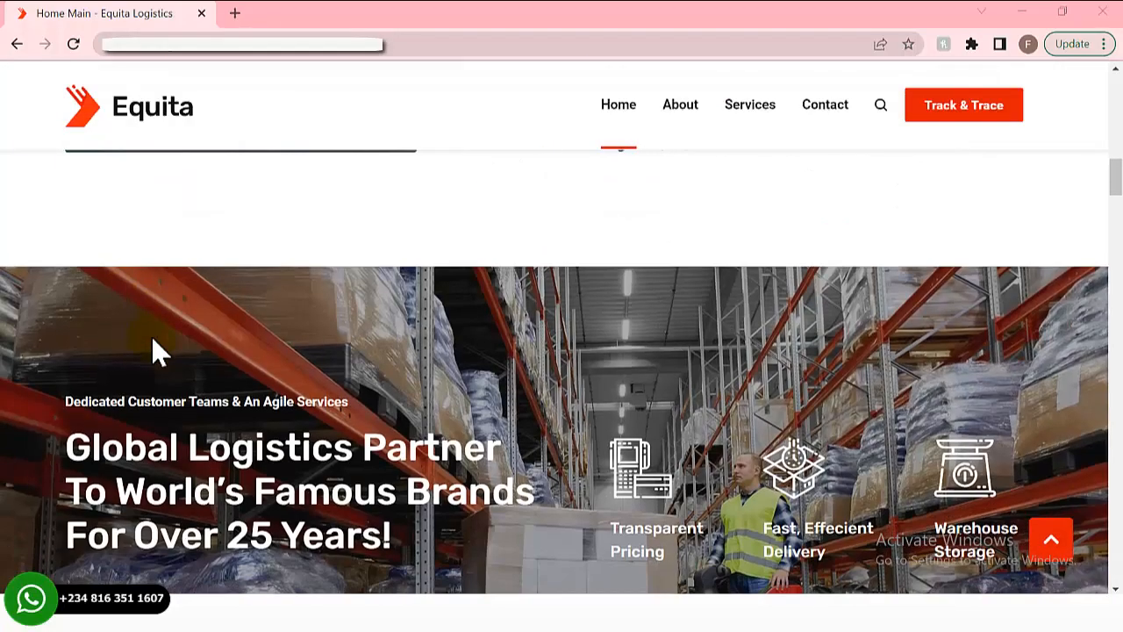
pyautogui.scroll(-8, 151, 347)
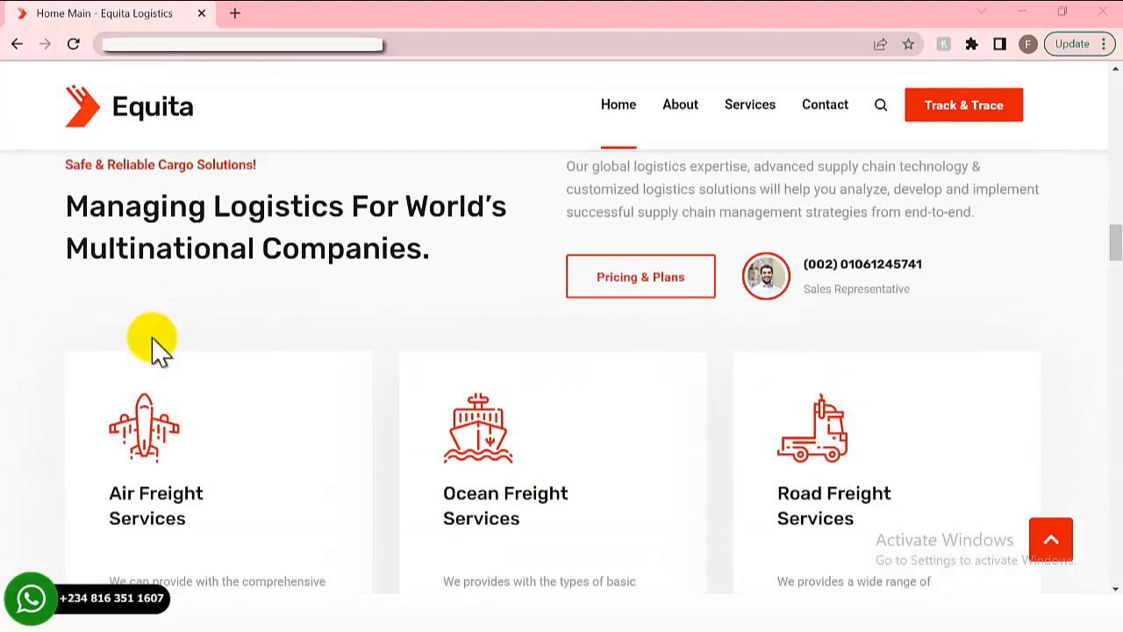
pyautogui.scroll(-6, 153, 349)
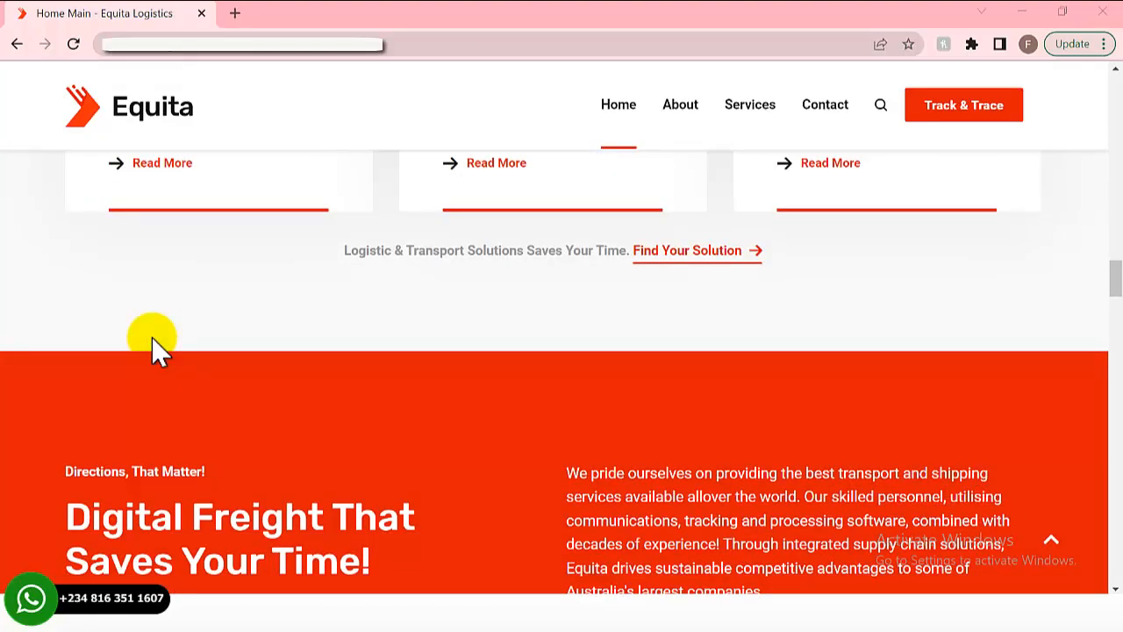
pyautogui.scroll(-7, 152, 350)
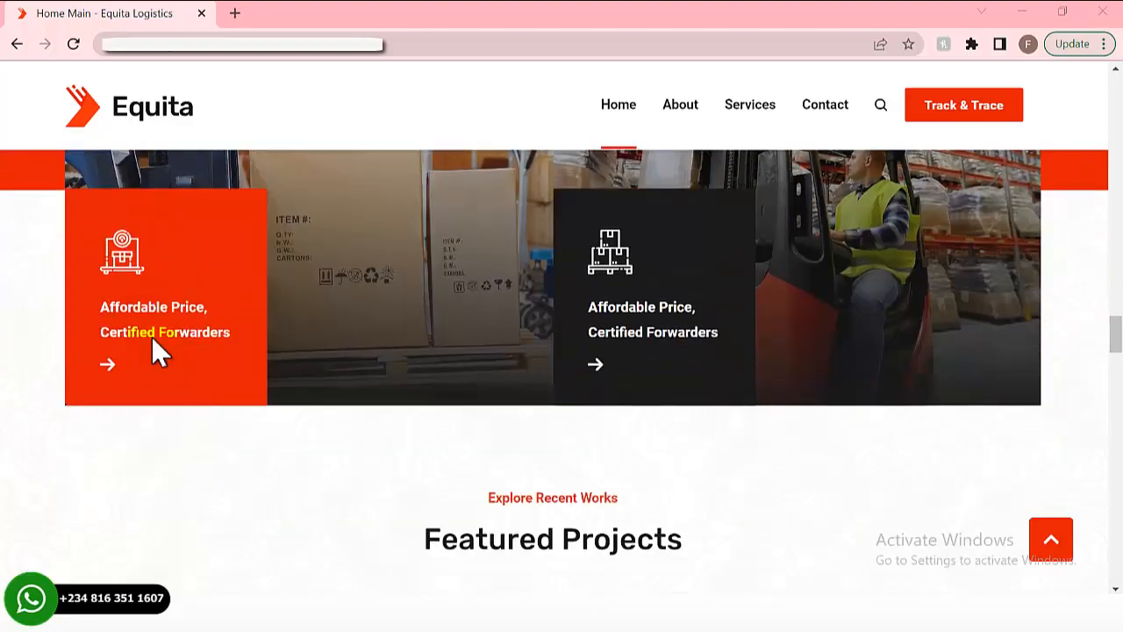
pyautogui.scroll(-6, 151, 348)
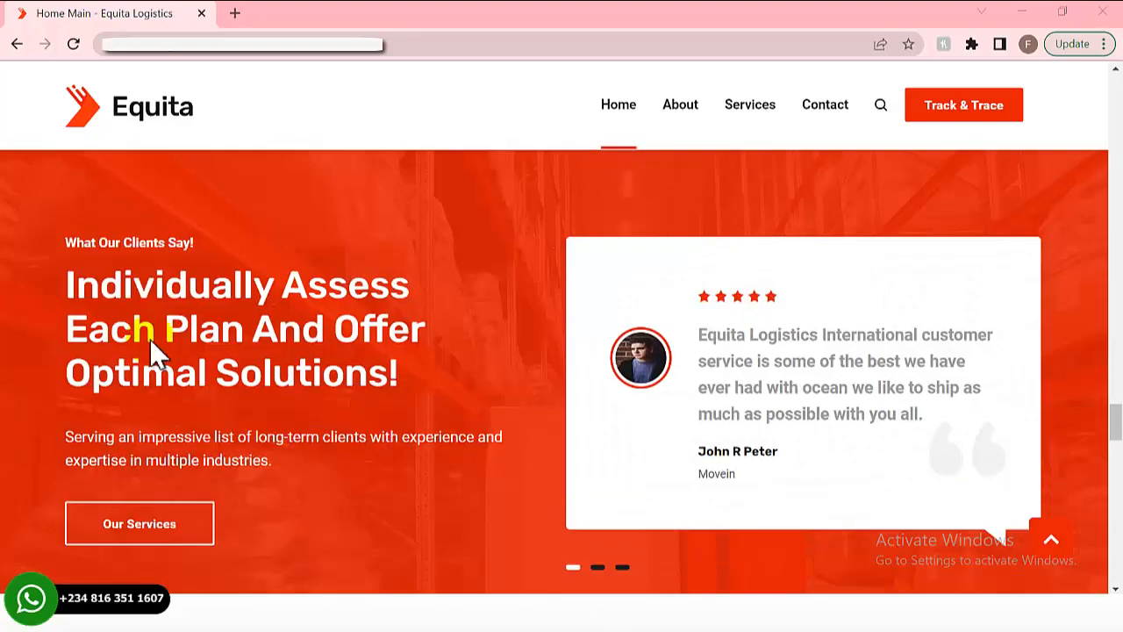
pyautogui.scroll(-7, 149, 337)
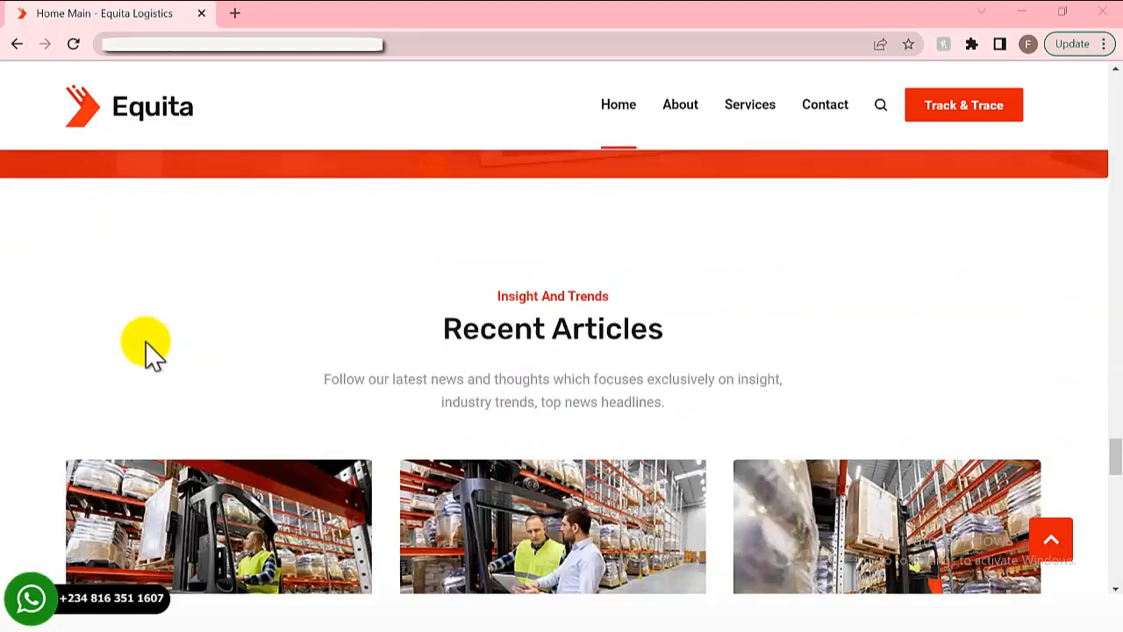
pyautogui.scroll(-8, 145, 341)
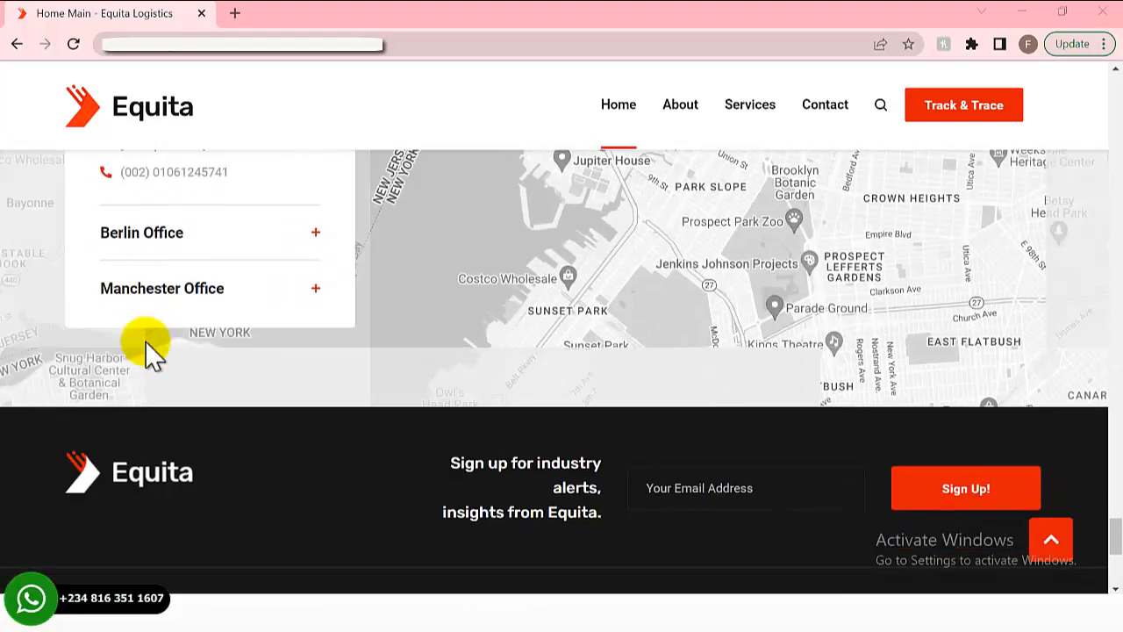
pyautogui.scroll(8, 144, 339)
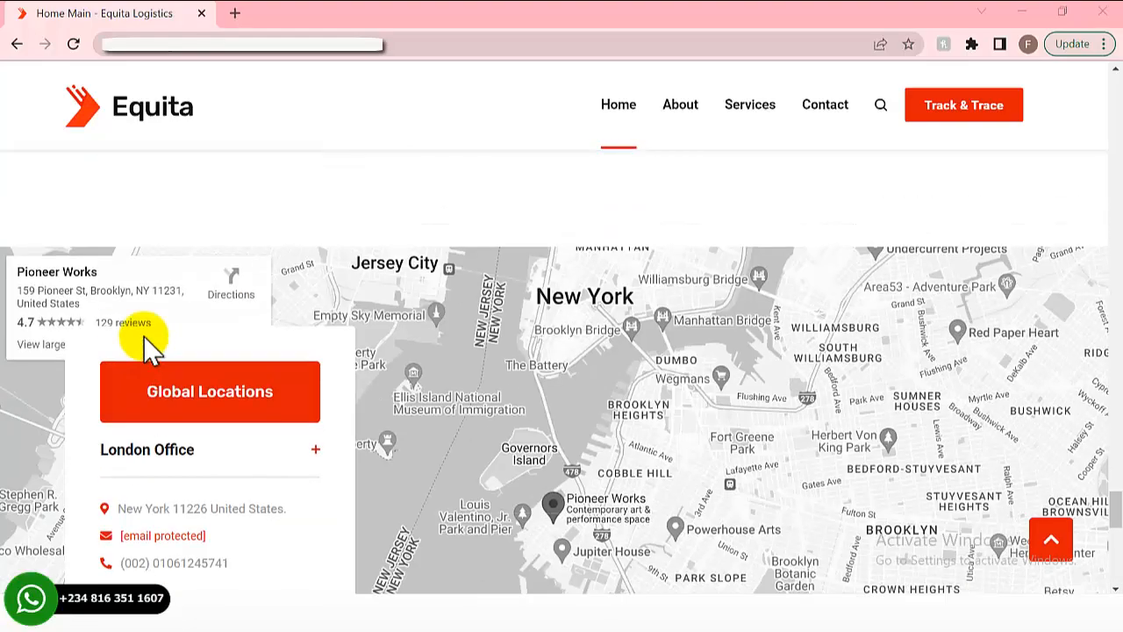
pyautogui.scroll(15, 146, 343)
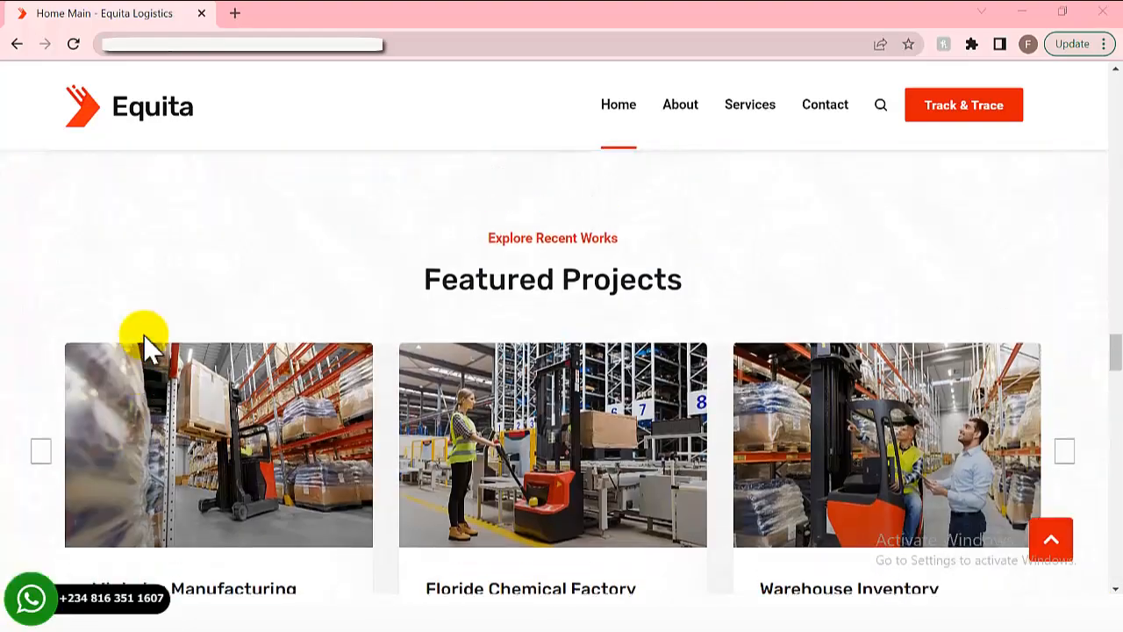
pyautogui.scroll(10, 149, 349)
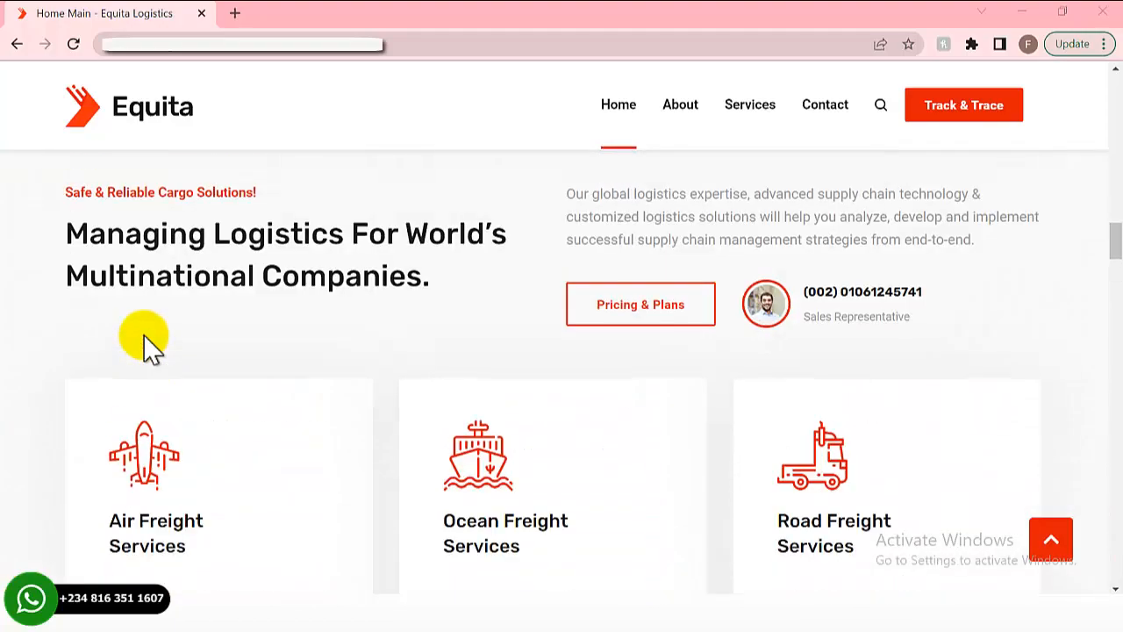
pyautogui.scroll(15, 149, 346)
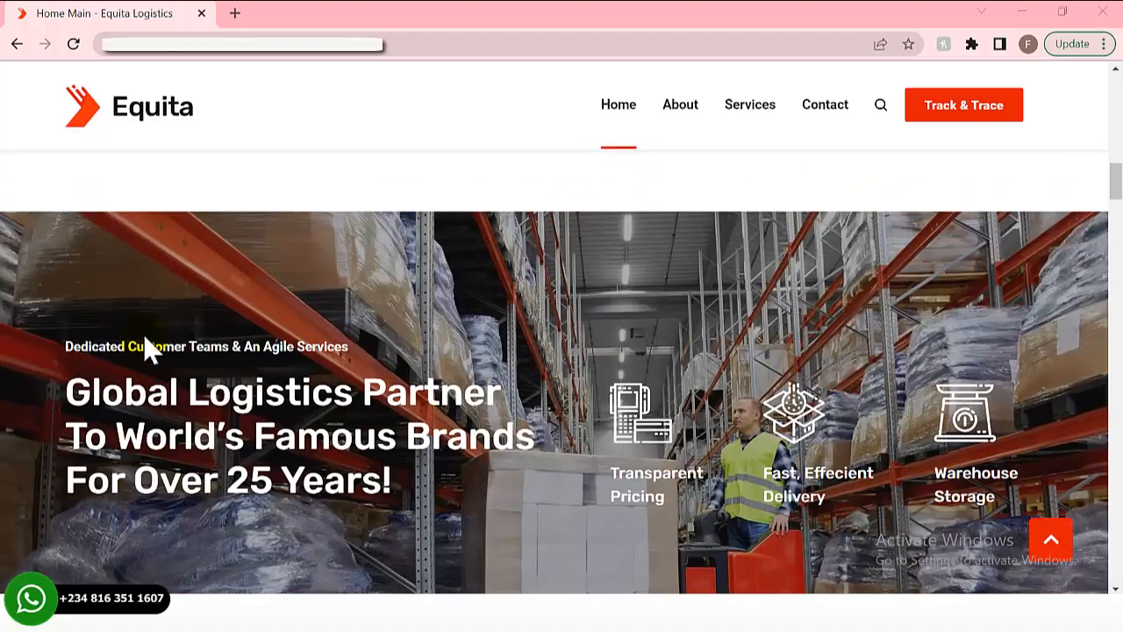
pyautogui.scroll(10, 149, 349)
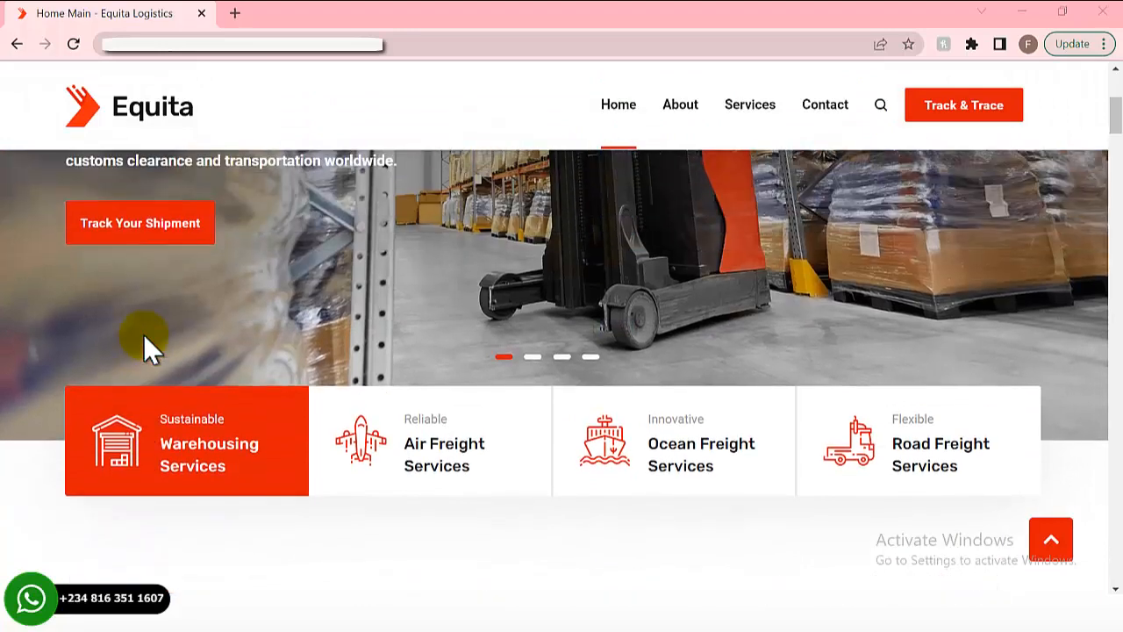
pyautogui.scroll(2, 143, 334)
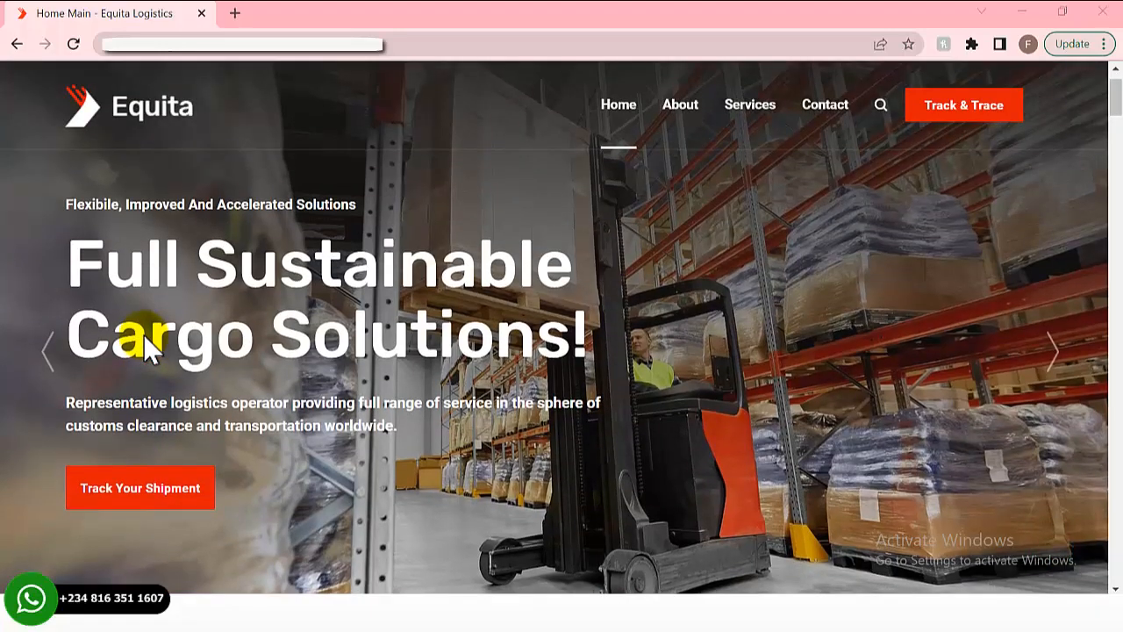
pyautogui.scroll(1, 143, 334)
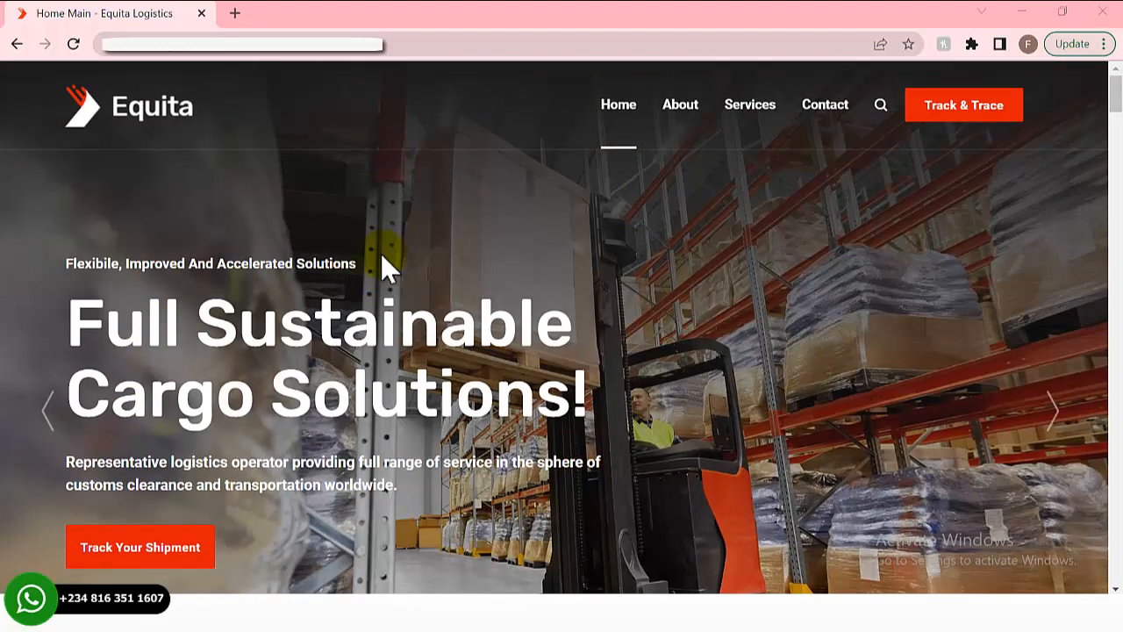
# - Go to the About Us page and scroll to its 'Digital Freight That Saves Your Time!' section
pyautogui.click(686, 114)
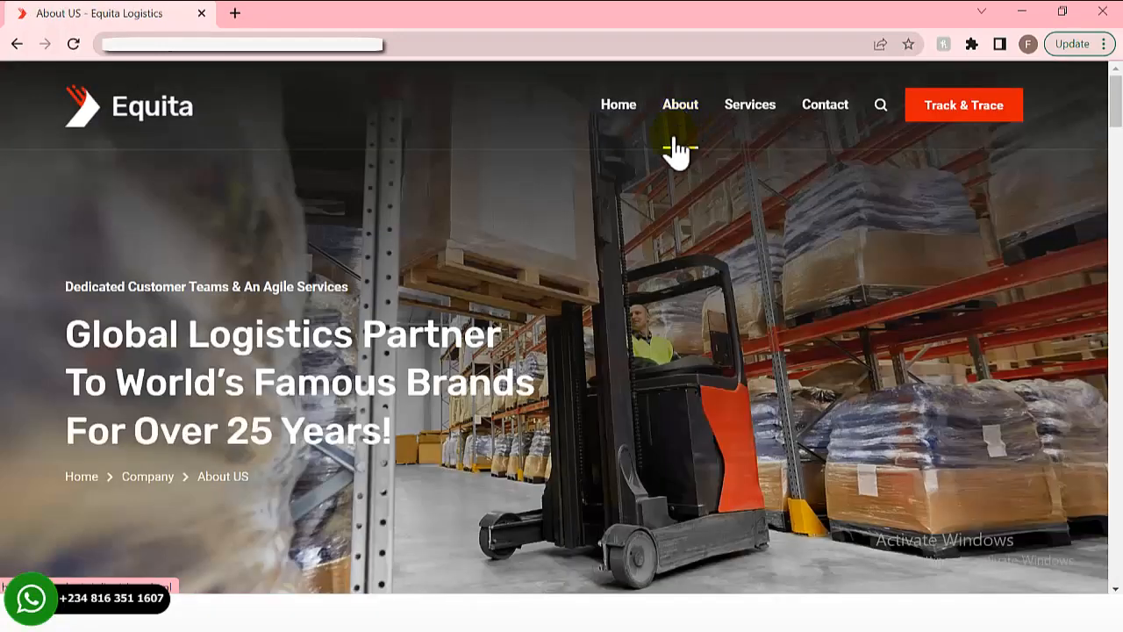
pyautogui.scroll(-10, 577, 288)
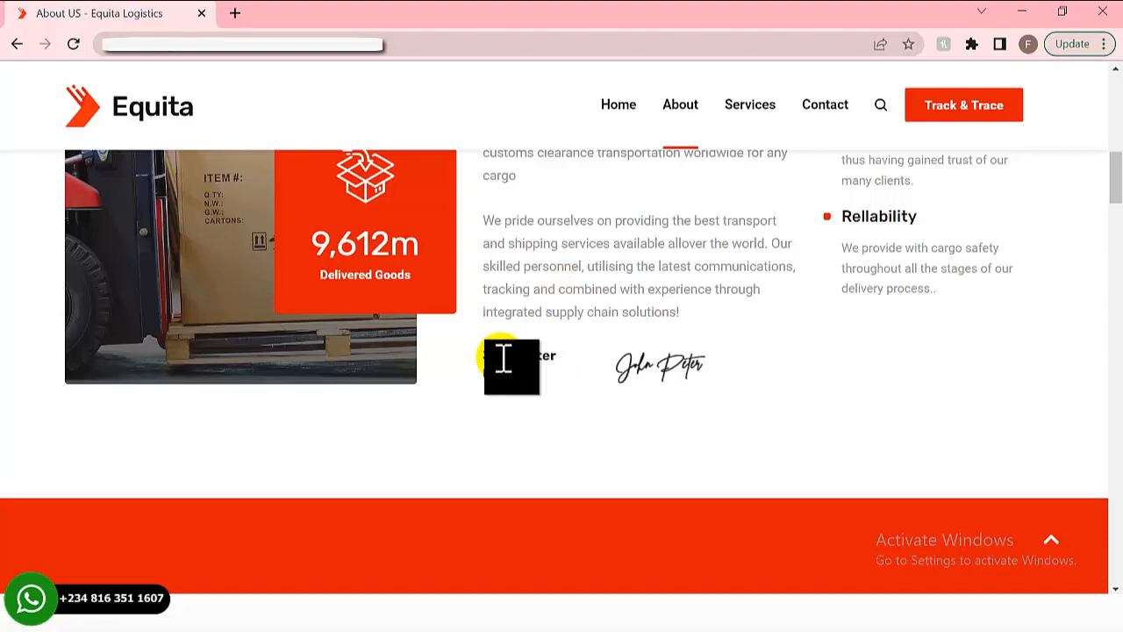
pyautogui.scroll(-10, 503, 358)
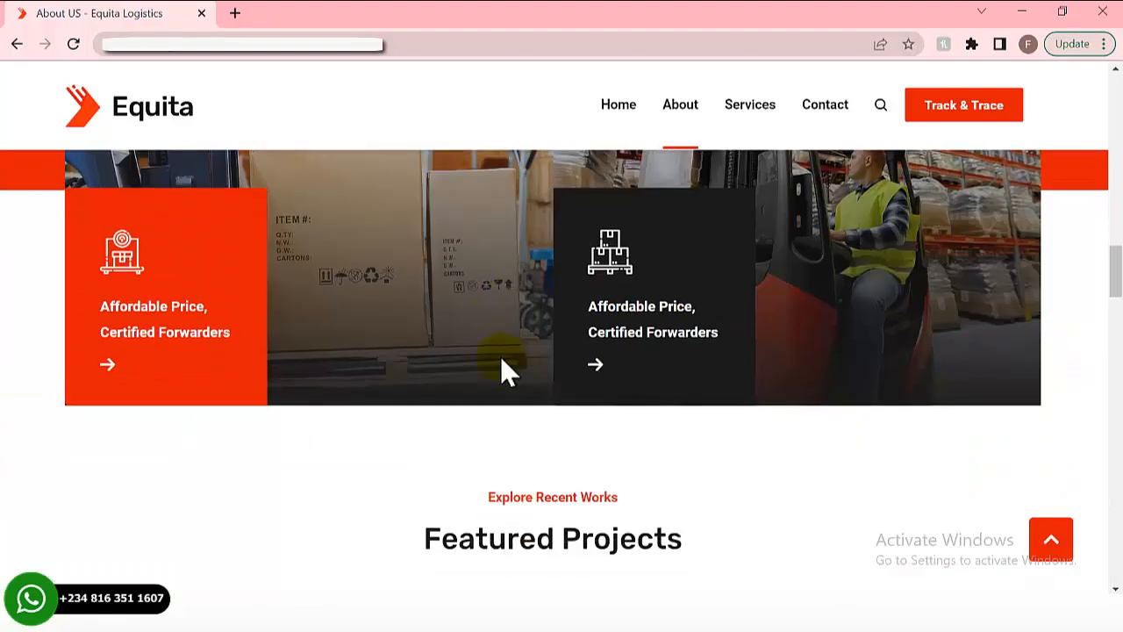
pyautogui.scroll(-5, 503, 360)
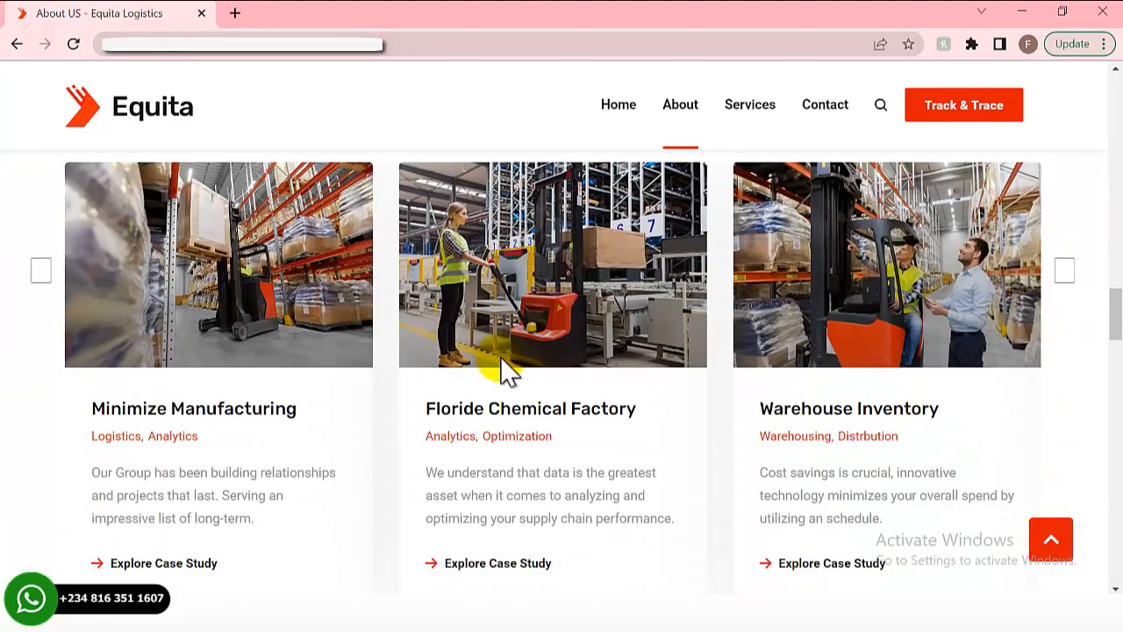
pyautogui.scroll(-3, 507, 368)
pyautogui.scroll(-12, 501, 357)
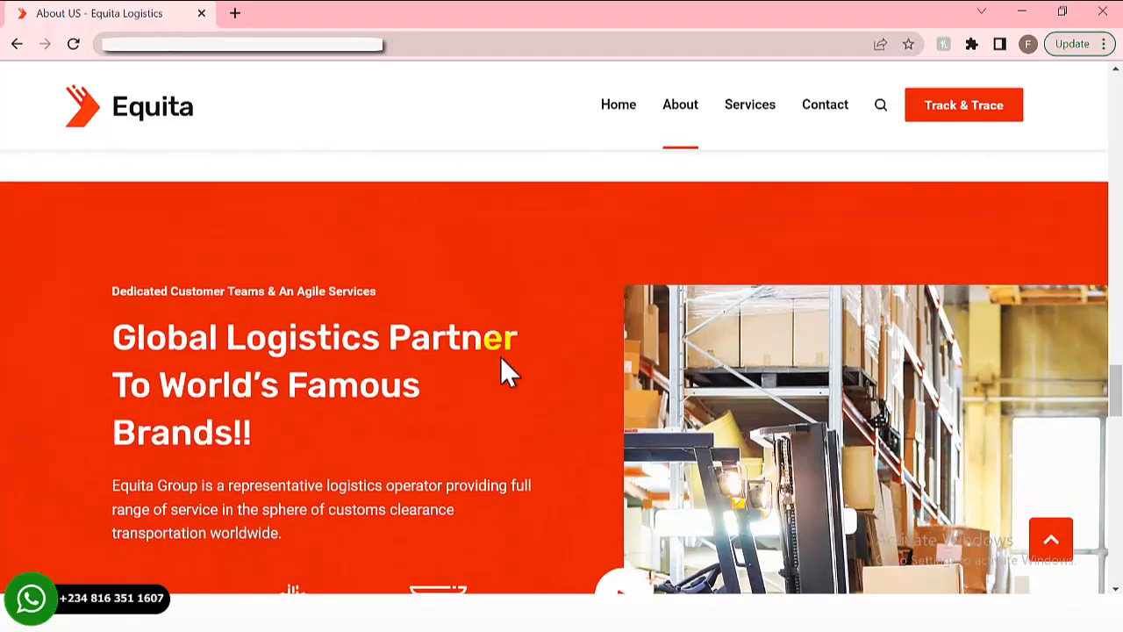
pyautogui.scroll(-4, 501, 357)
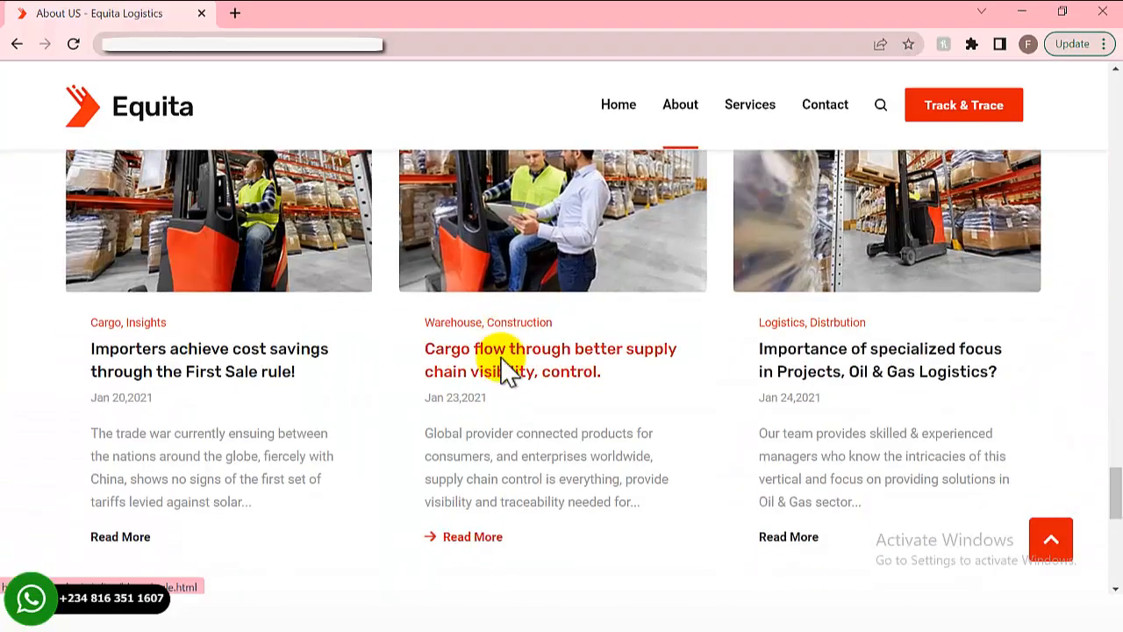
pyautogui.scroll(-6, 501, 362)
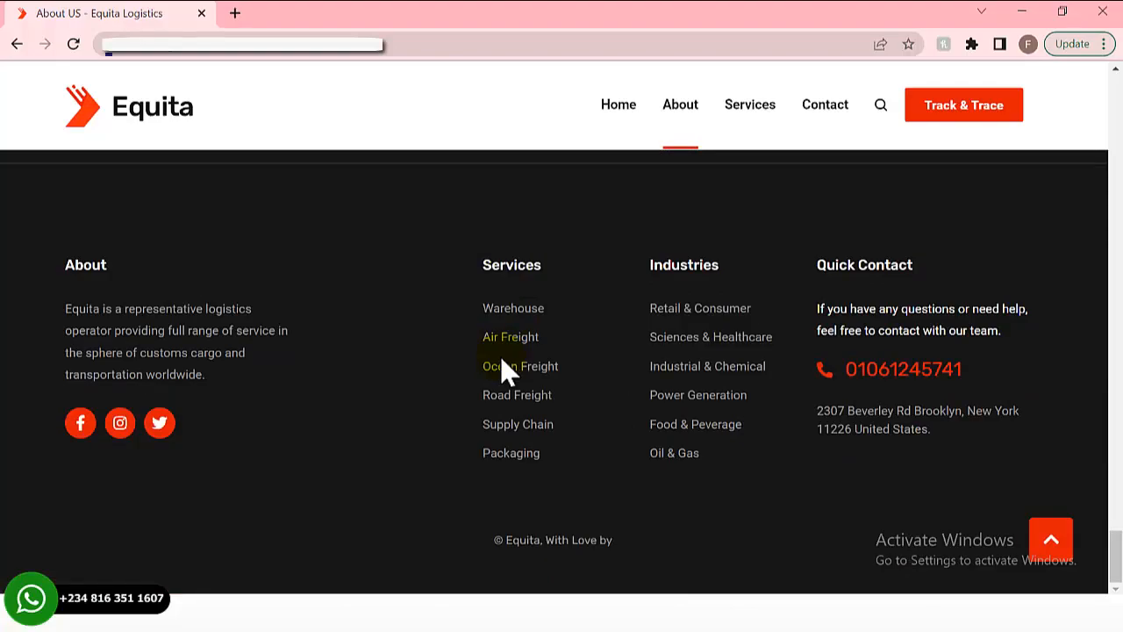
pyautogui.scroll(12, 502, 369)
pyautogui.scroll(15, 494, 276)
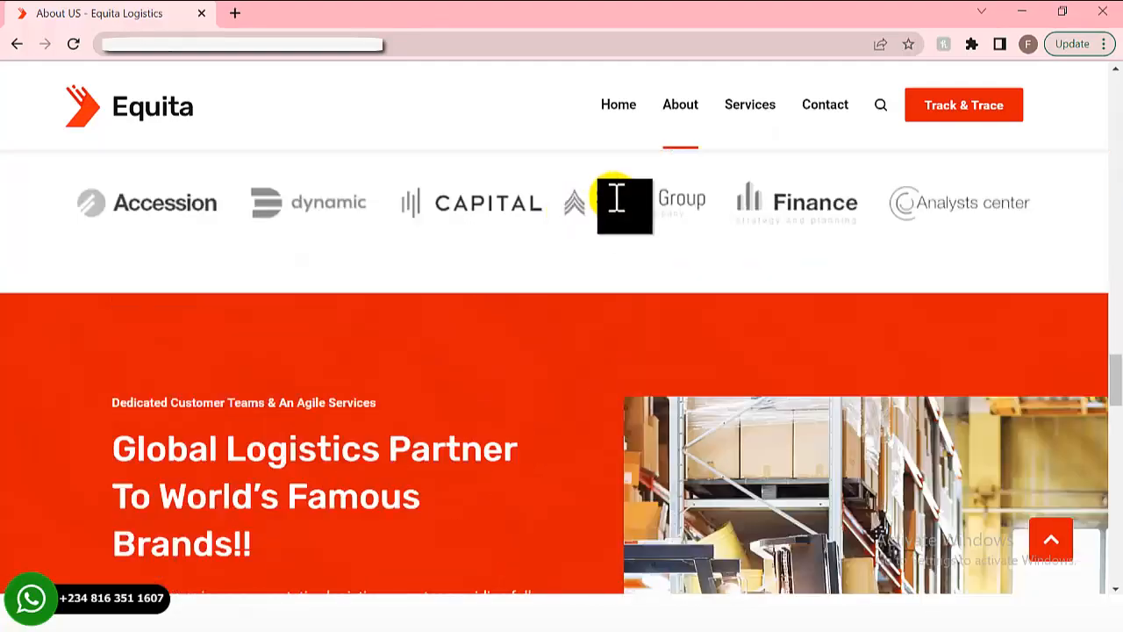
pyautogui.scroll(10, 527, 123)
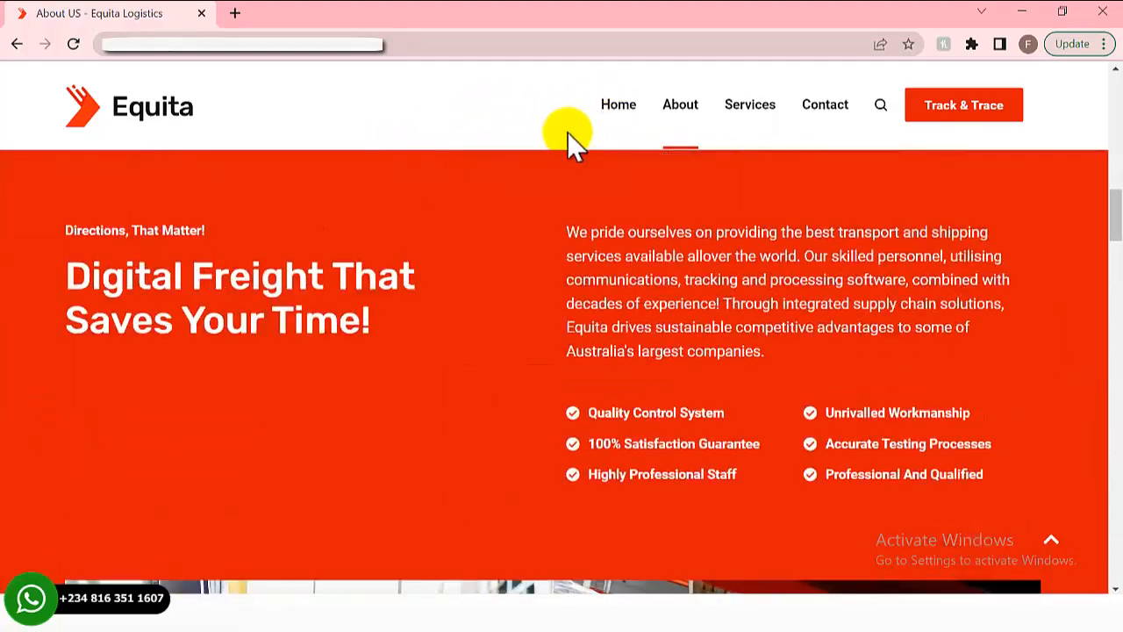
# - Open the Air Freight services page and scroll through it
pyautogui.click(762, 118)
pyautogui.scroll(-6, 521, 307)
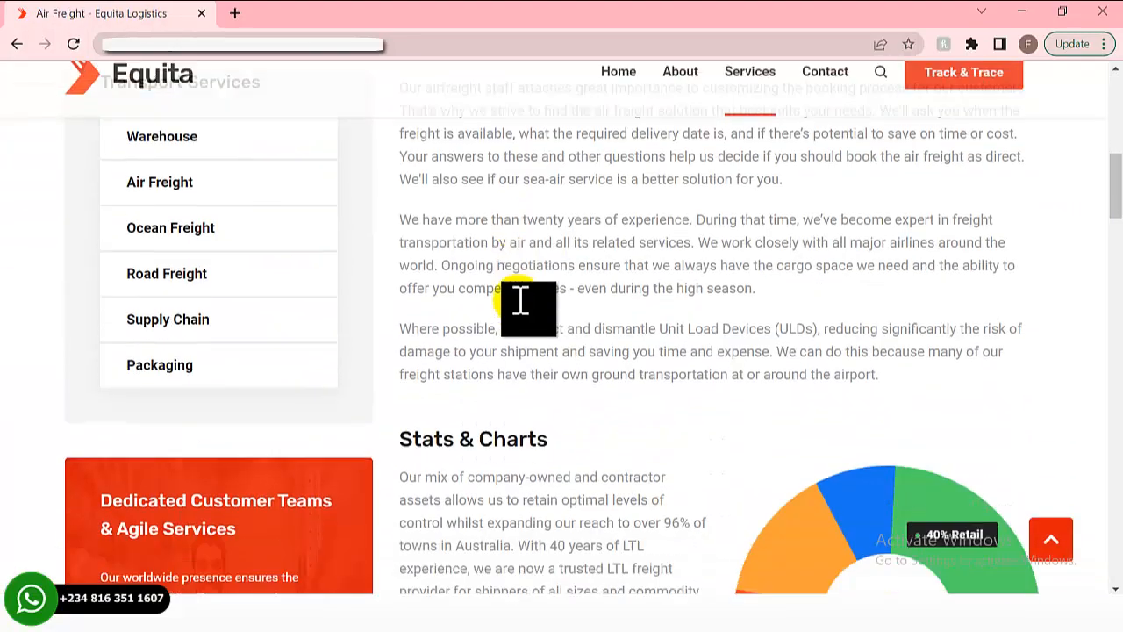
pyautogui.scroll(-15, 520, 301)
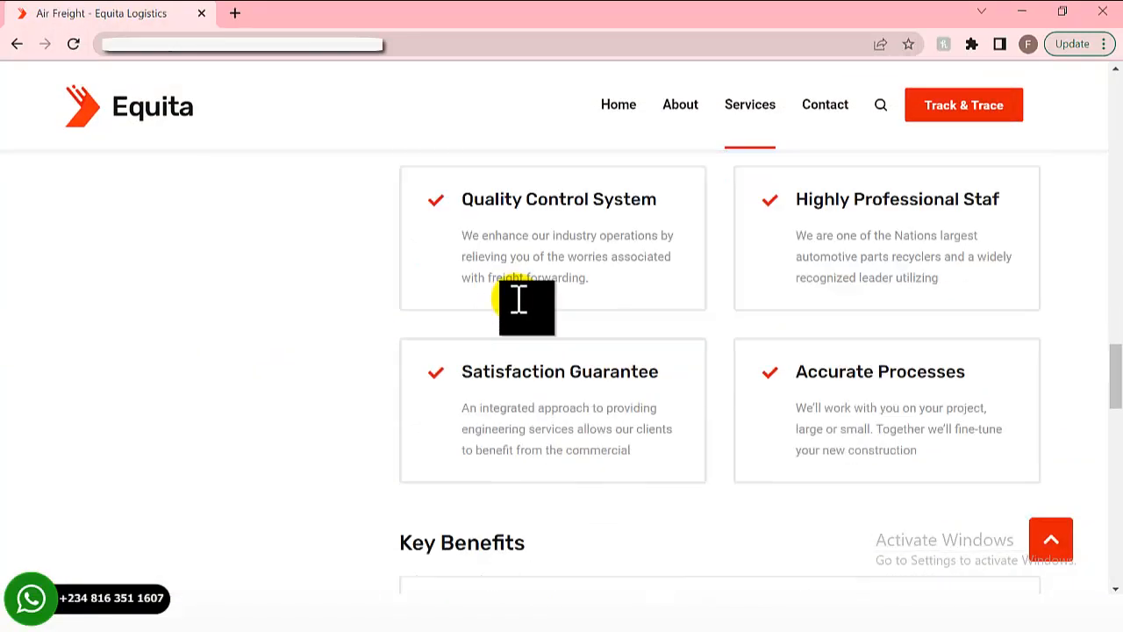
pyautogui.scroll(-15, 519, 301)
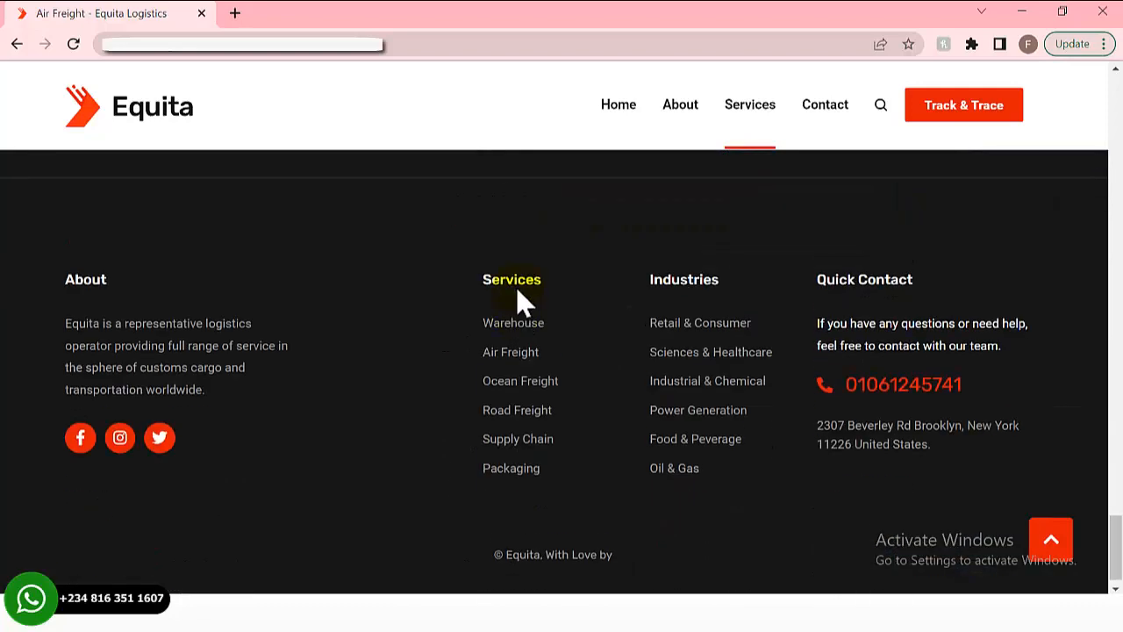
pyautogui.scroll(5, 517, 299)
# - Scroll the Contact Us page past the form to the footer, then return Home
pyautogui.click(816, 107)
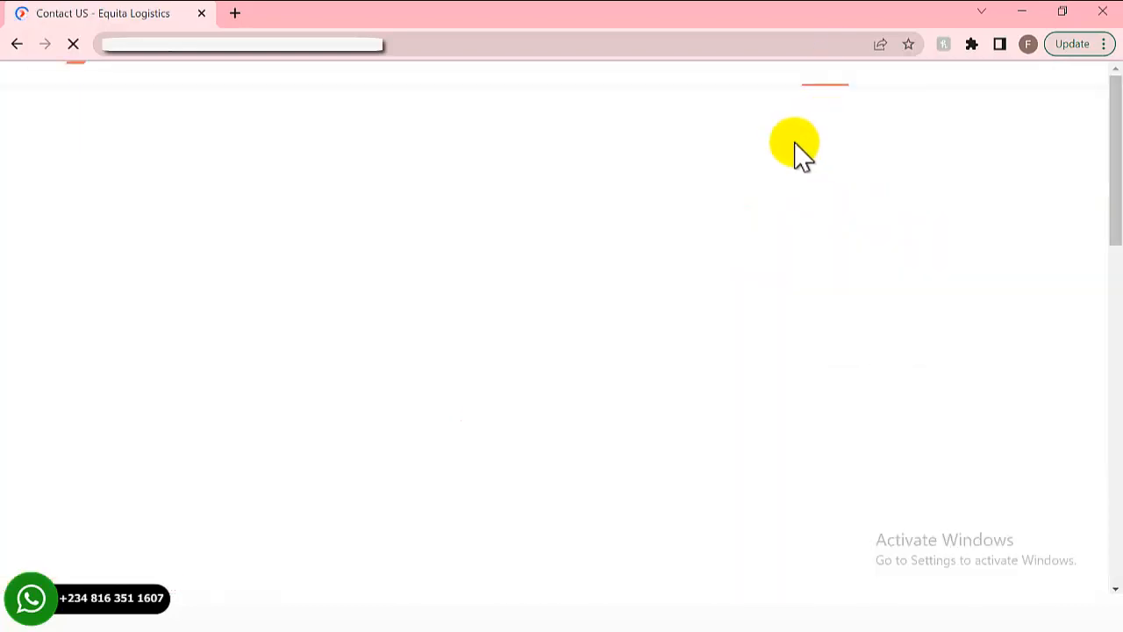
pyautogui.scroll(-1, 368, 272)
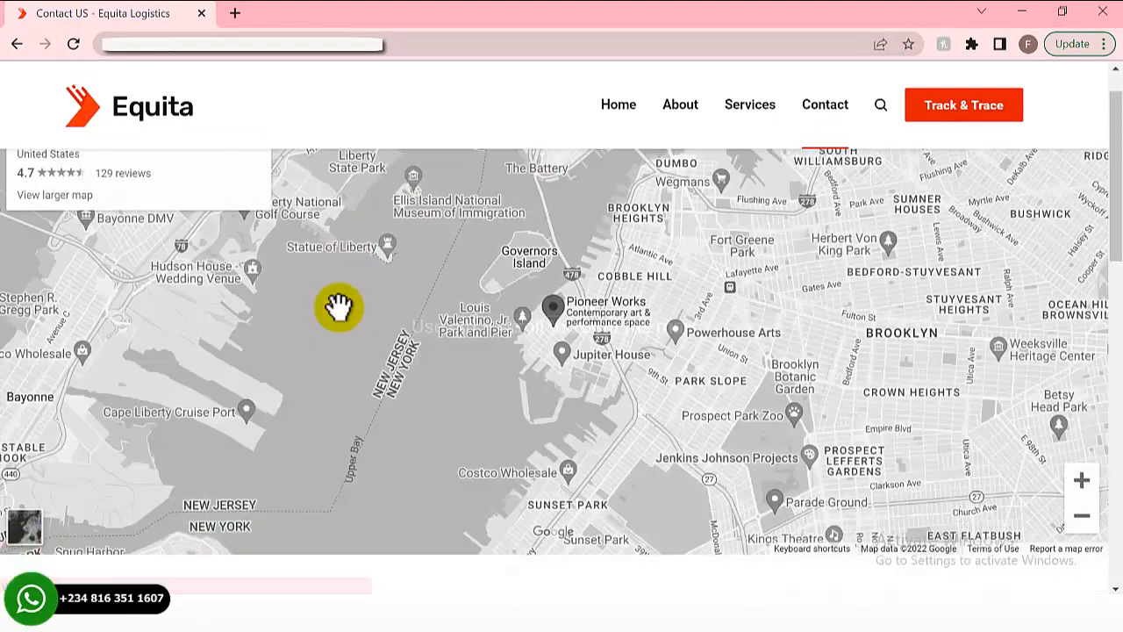
pyautogui.scroll(-5, 338, 307)
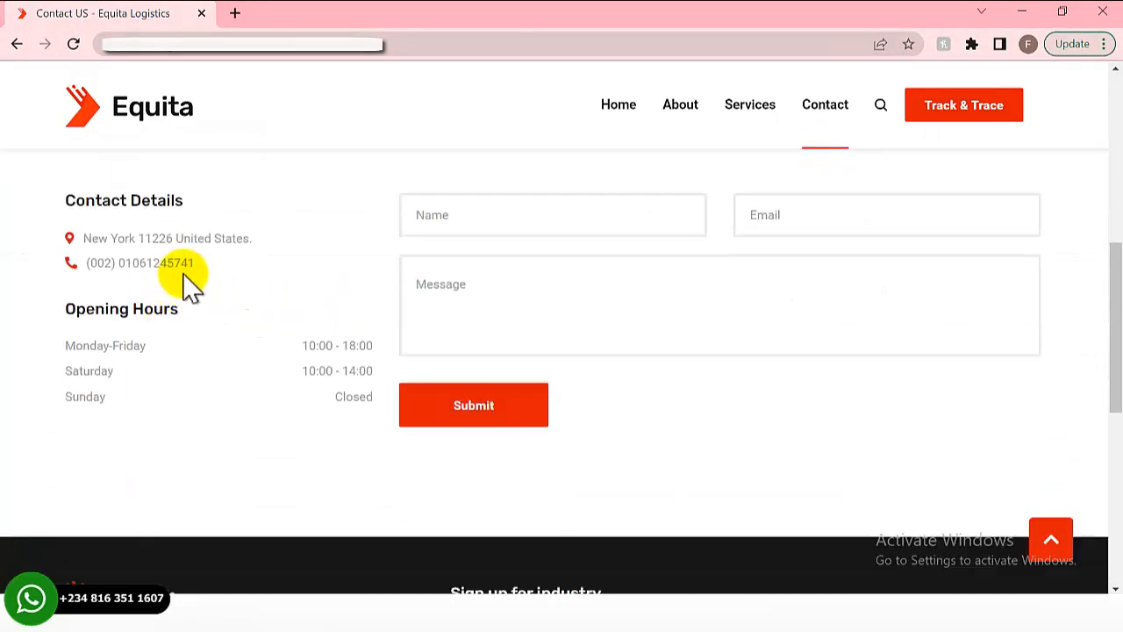
pyautogui.scroll(-1, 131, 290)
pyautogui.scroll(-1, 360, 391)
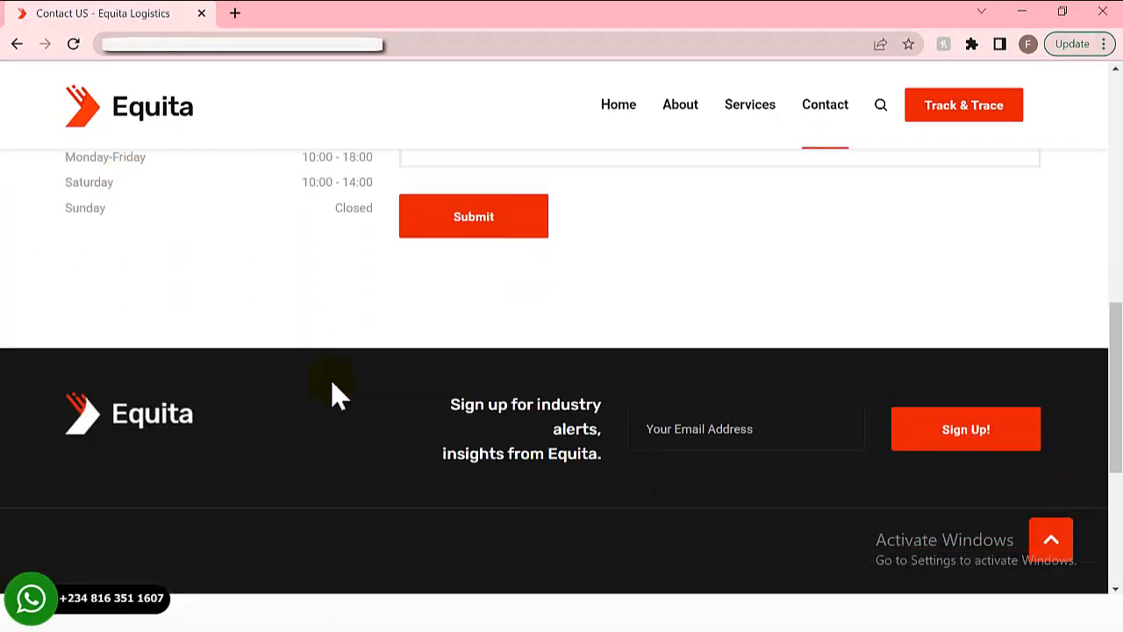
pyautogui.scroll(-4, 332, 383)
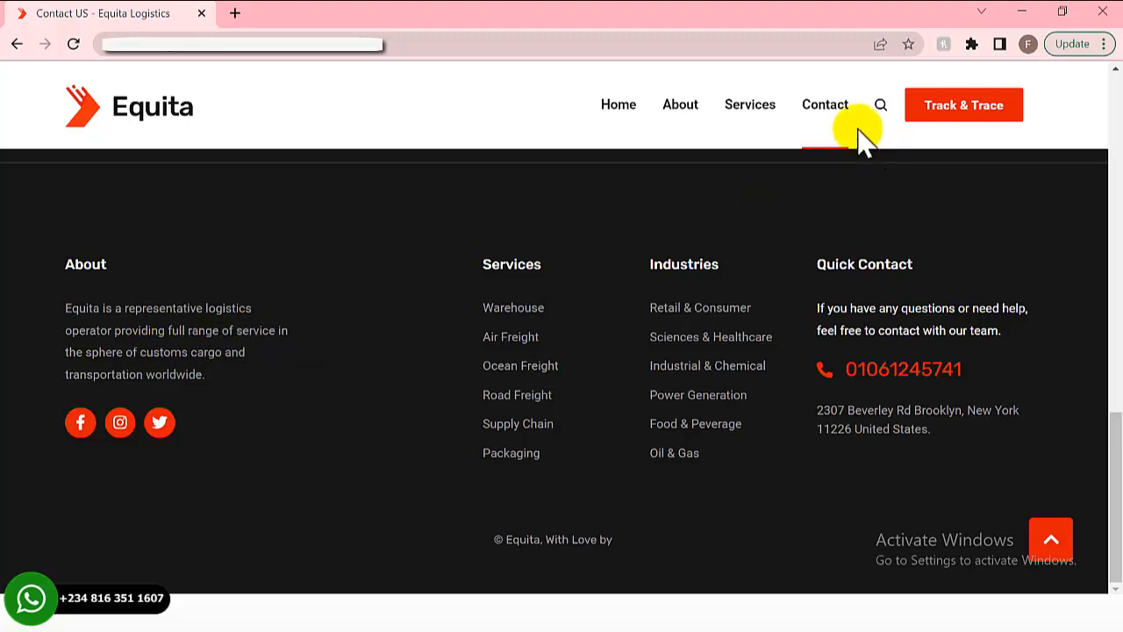
pyautogui.click(612, 112)
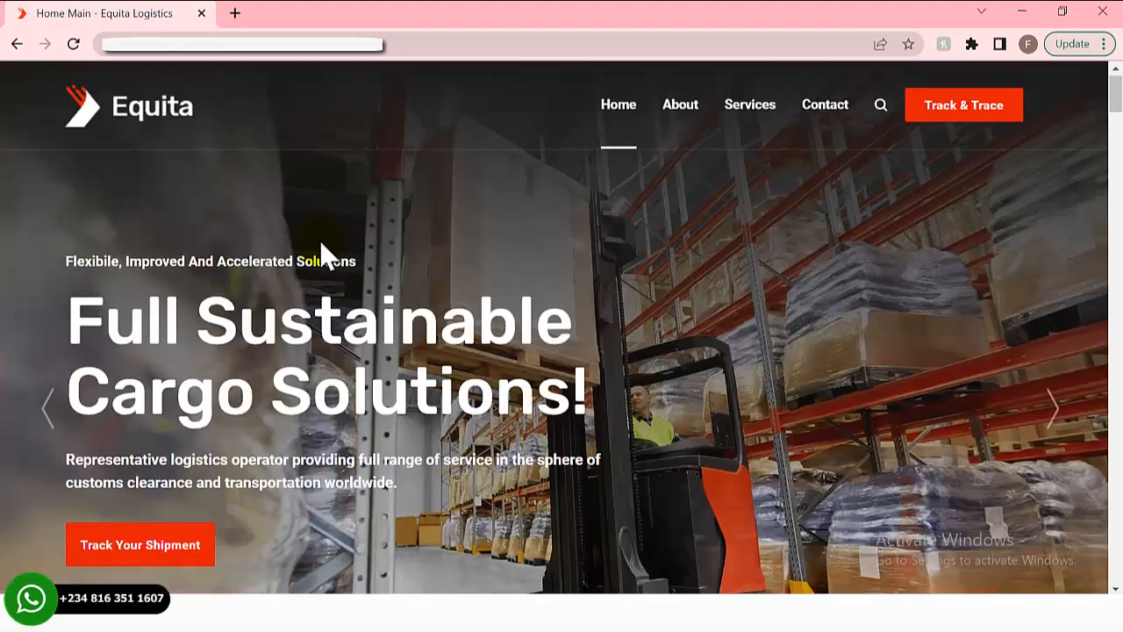
# - Scroll down through the Equita home page sections
pyautogui.scroll(-1, 211, 225)
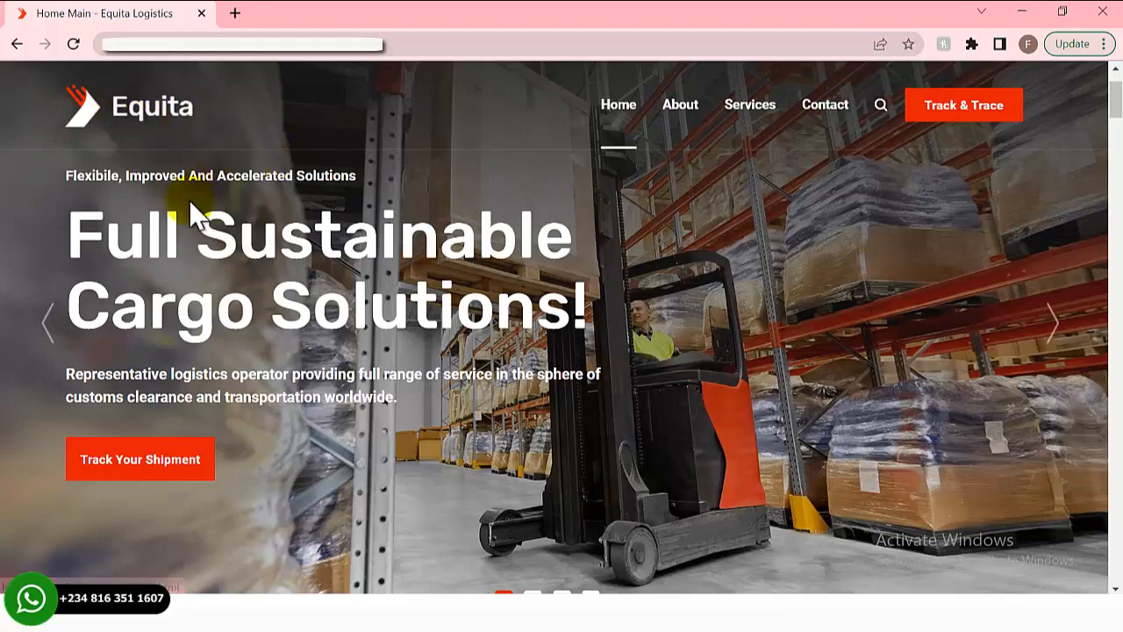
pyautogui.scroll(-9, 186, 236)
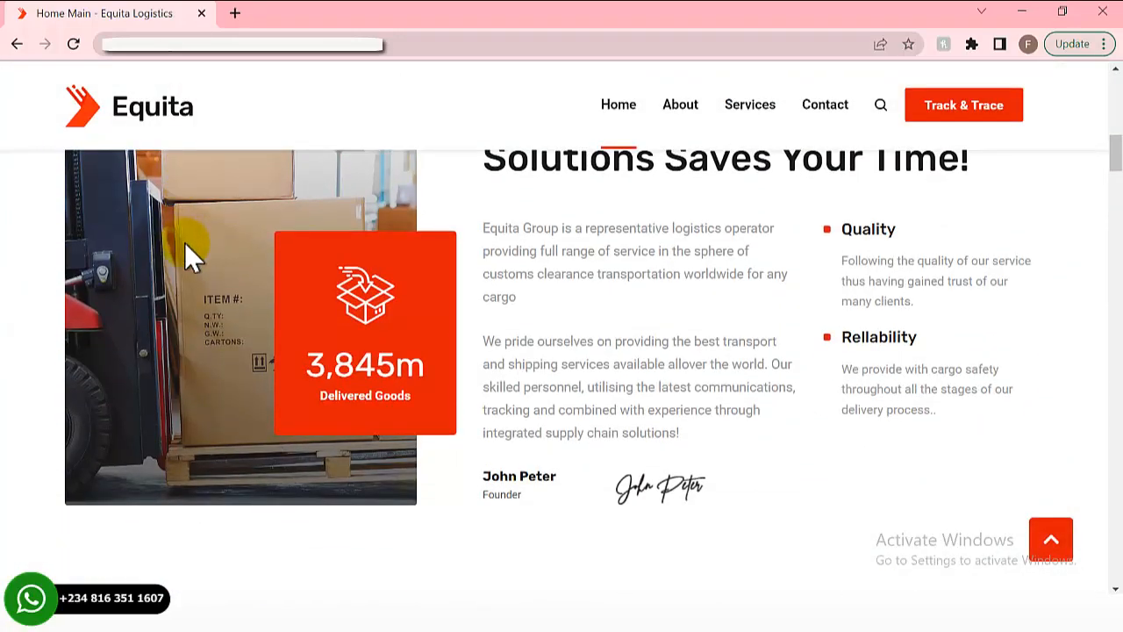
pyautogui.scroll(-2, 188, 250)
pyautogui.scroll(2, 474, 281)
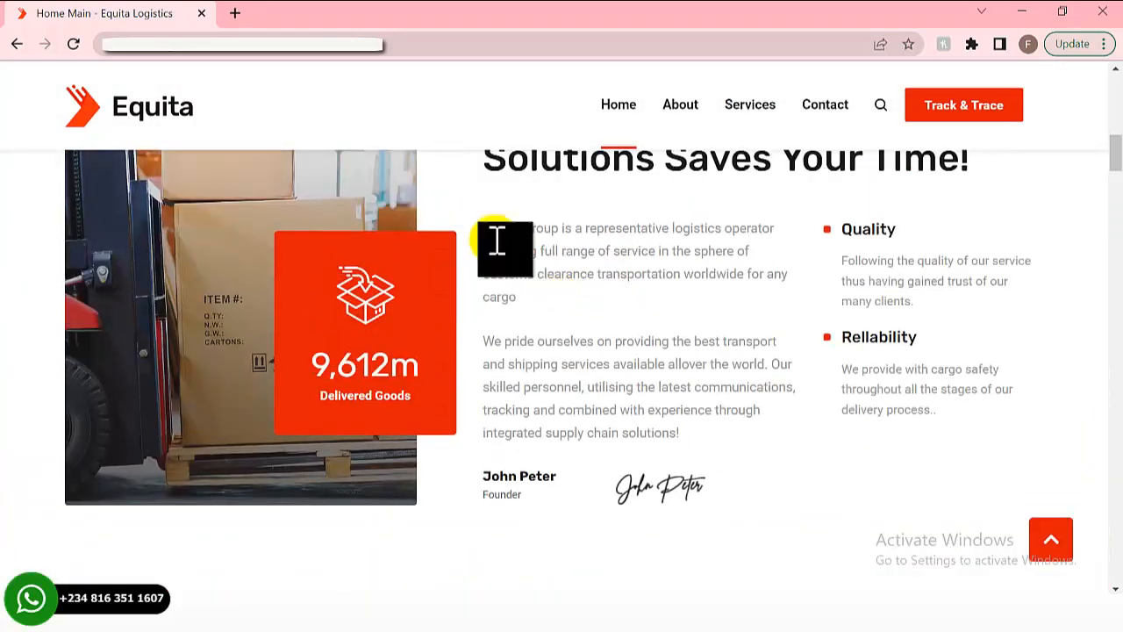
pyautogui.scroll(-2, 667, 296)
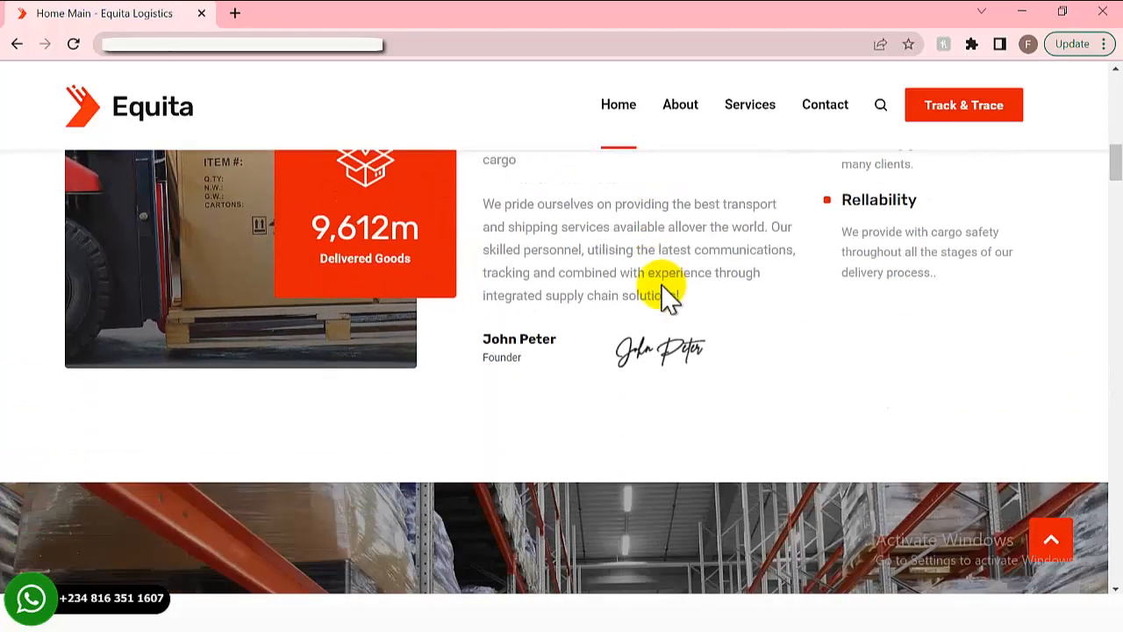
pyautogui.scroll(-1, 537, 285)
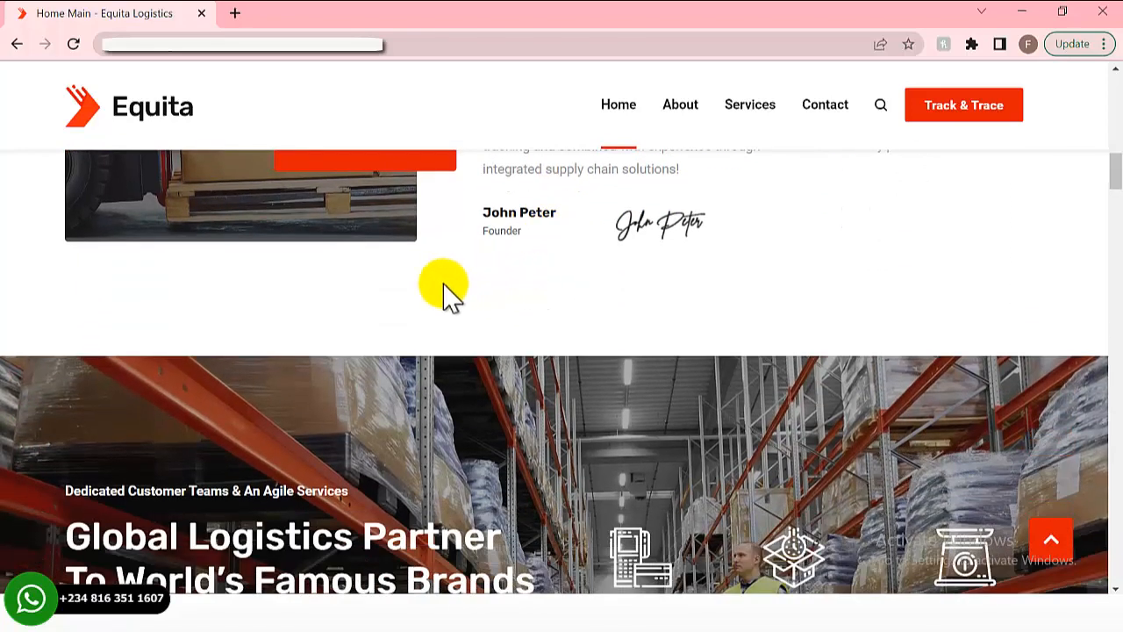
pyautogui.scroll(-4, 263, 290)
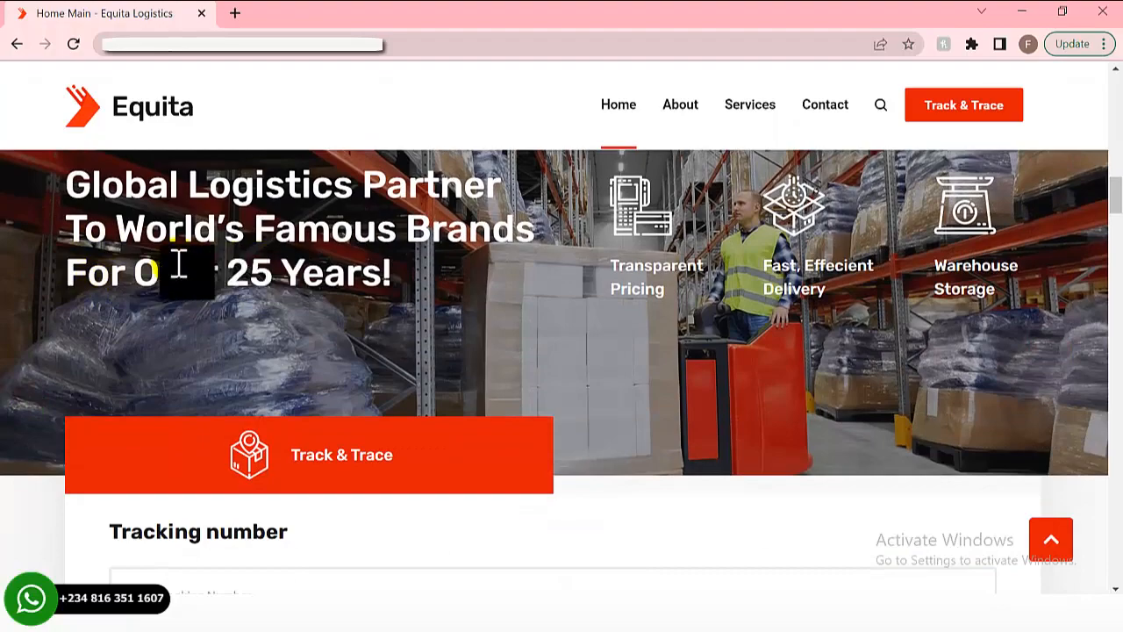
pyautogui.scroll(-4, 175, 259)
pyautogui.scroll(-15, 176, 259)
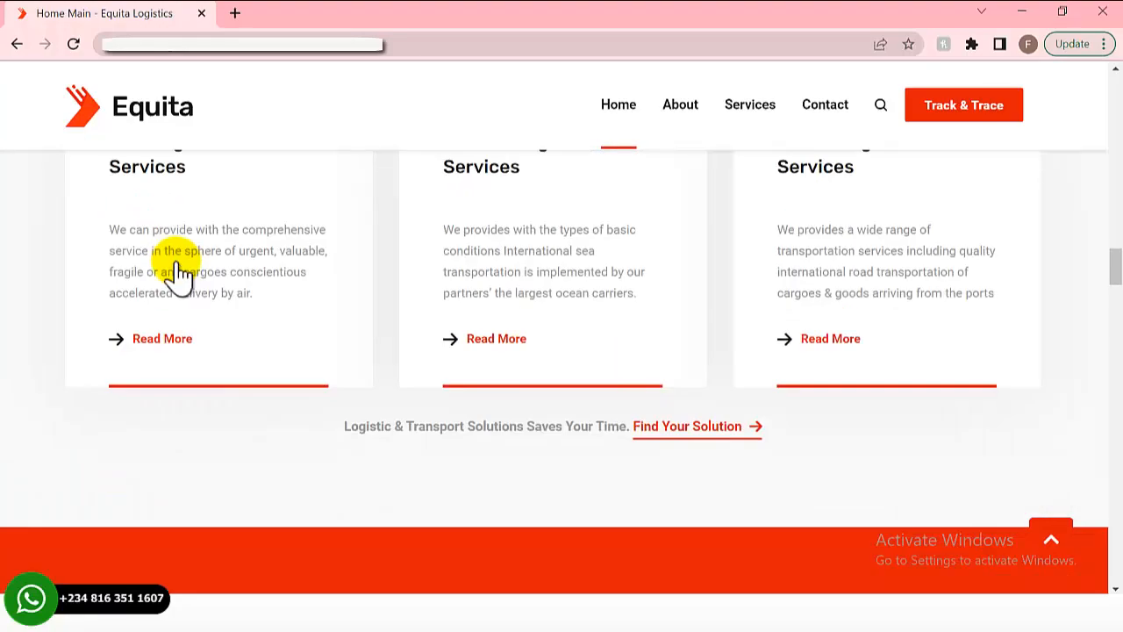
pyautogui.scroll(-6, 184, 267)
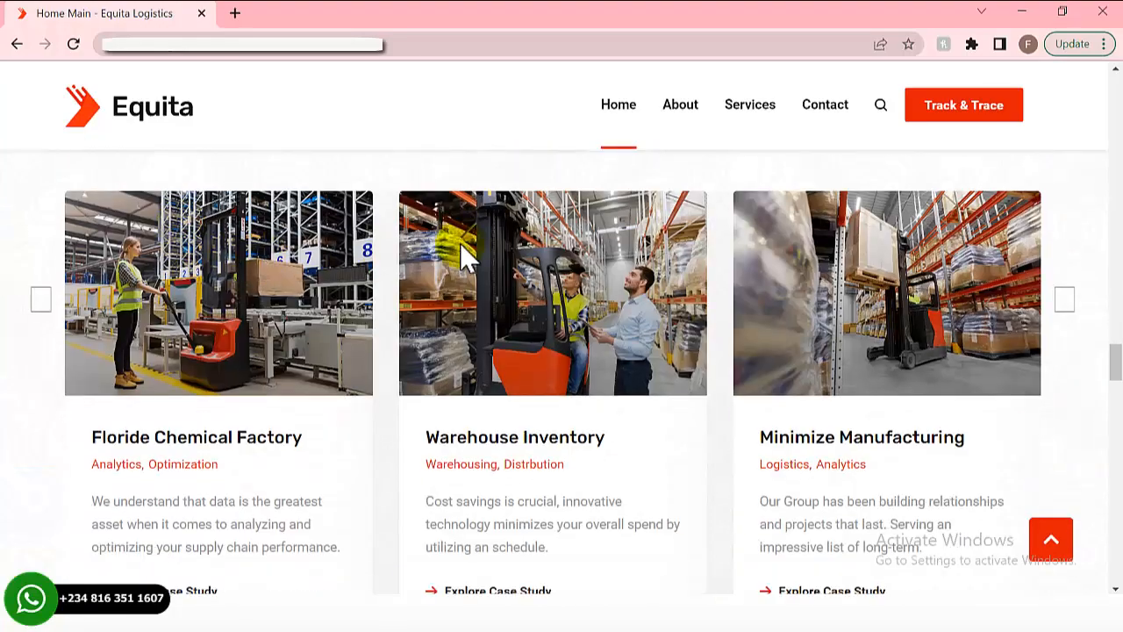
# - Jump to the Track & Trace form and try its tracking number field
pyautogui.click(956, 126)
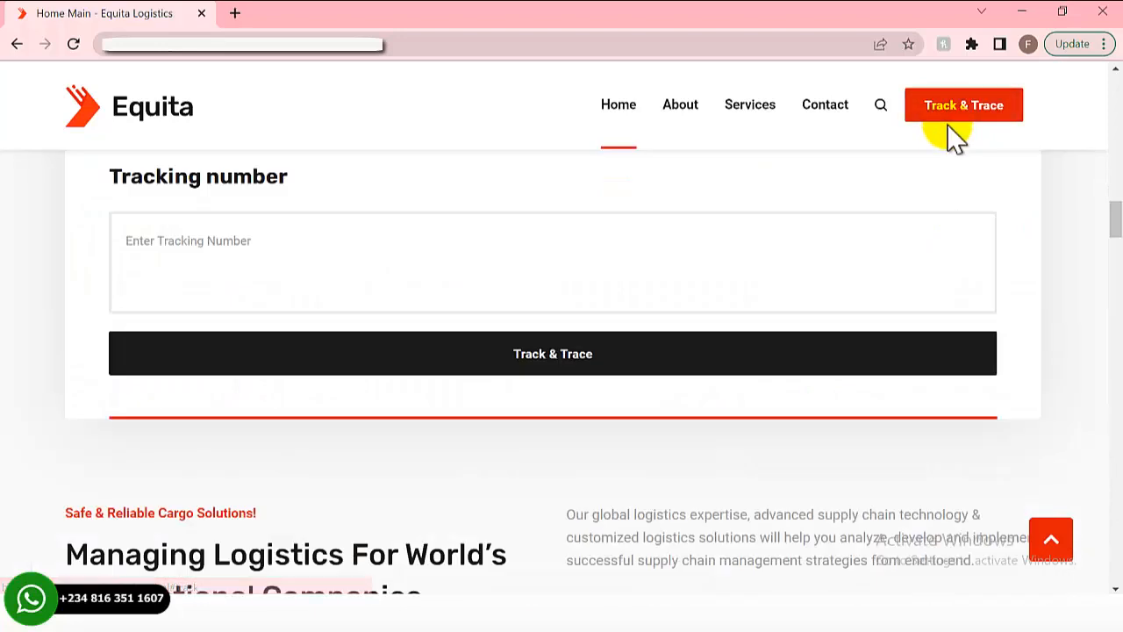
pyautogui.scroll(2, 409, 325)
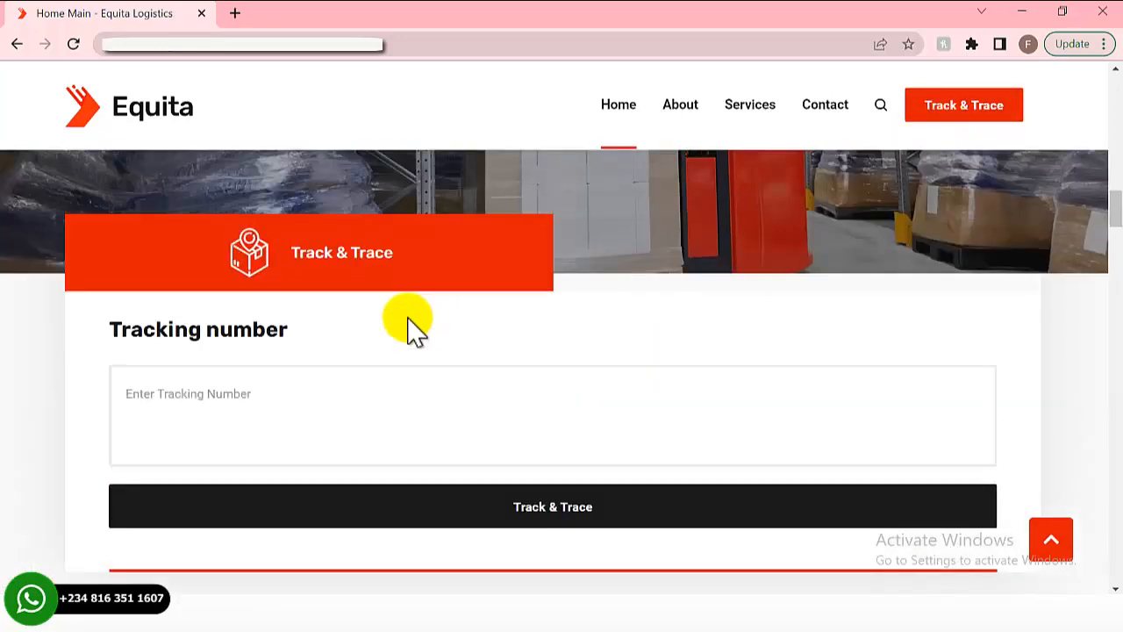
pyautogui.scroll(-3, 333, 319)
pyautogui.scroll(2, 191, 326)
pyautogui.click(146, 329)
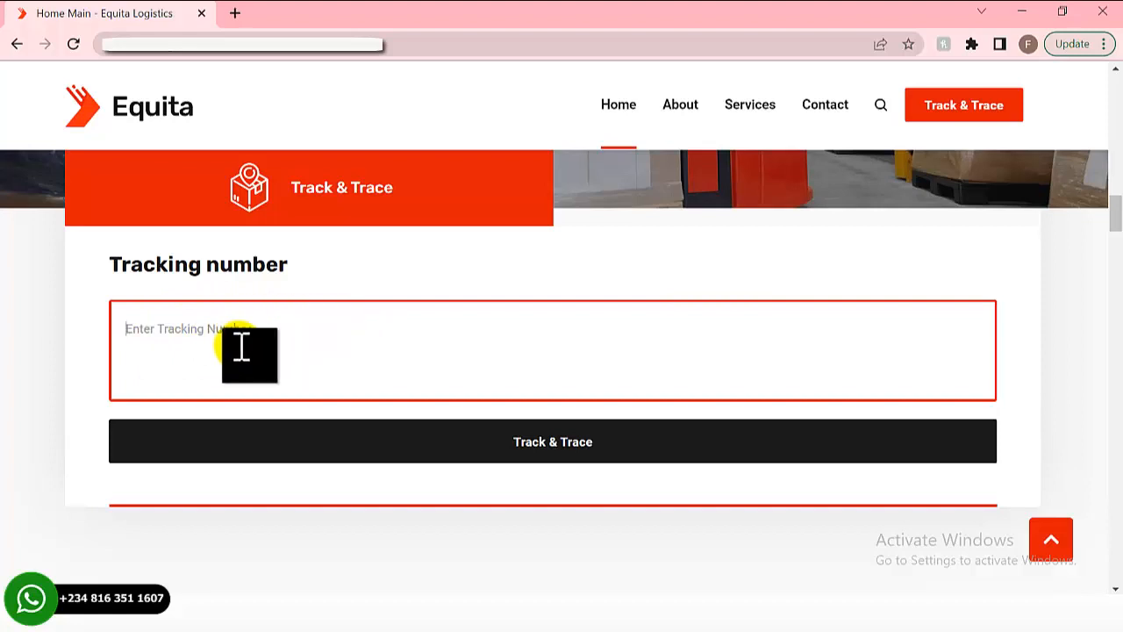
pyautogui.scroll(-2, 240, 351)
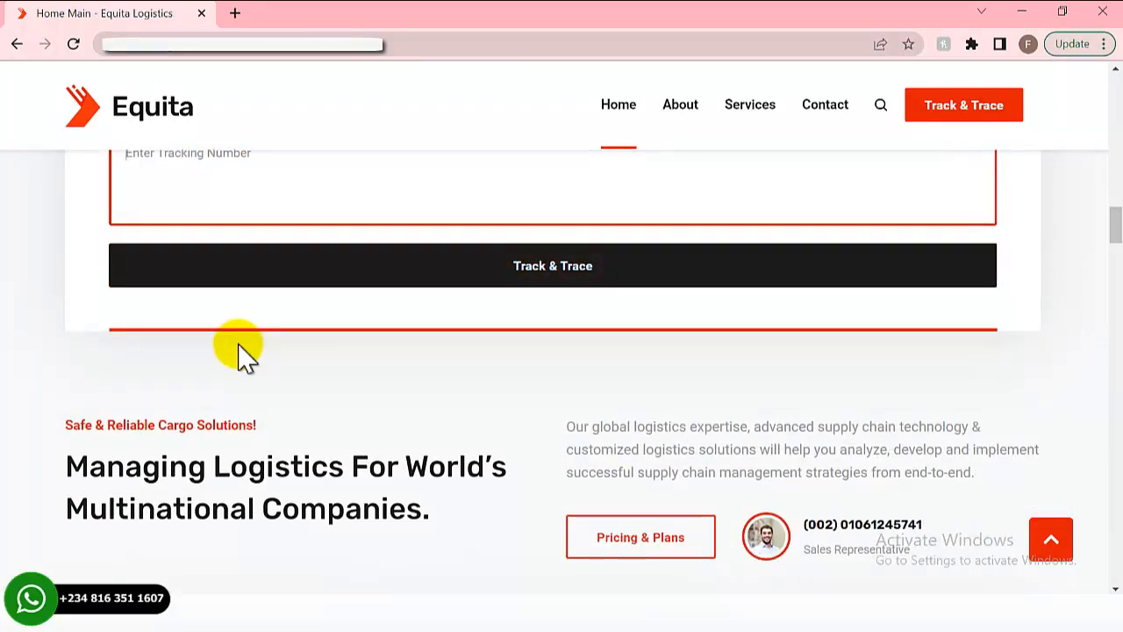
pyautogui.scroll(3, 239, 346)
pyautogui.scroll(-4, 224, 367)
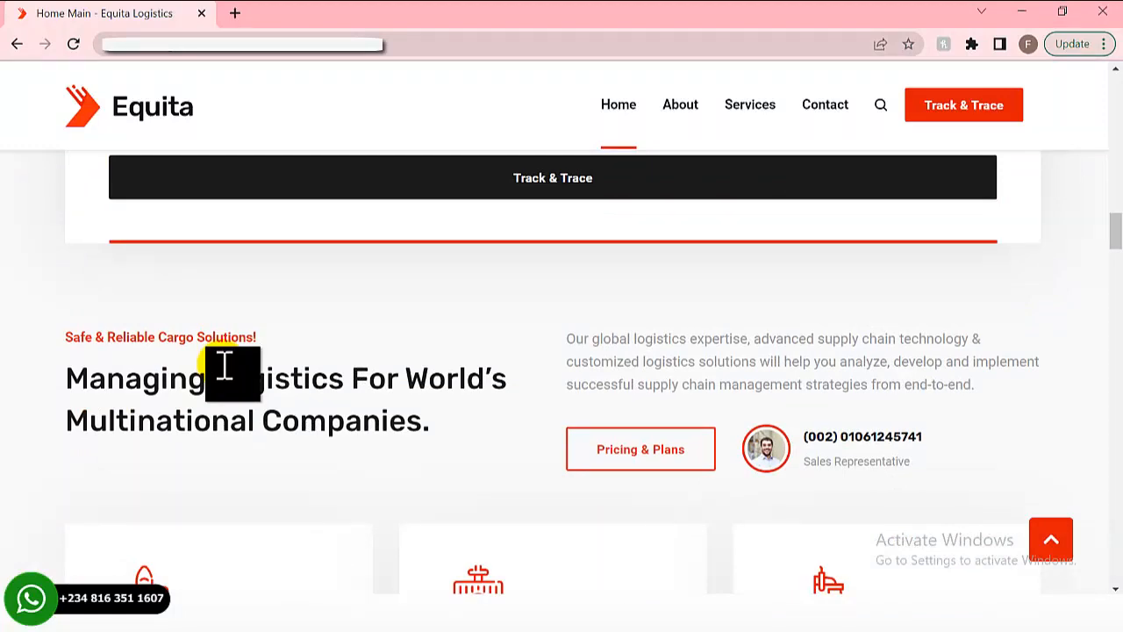
pyautogui.scroll(-4, 224, 367)
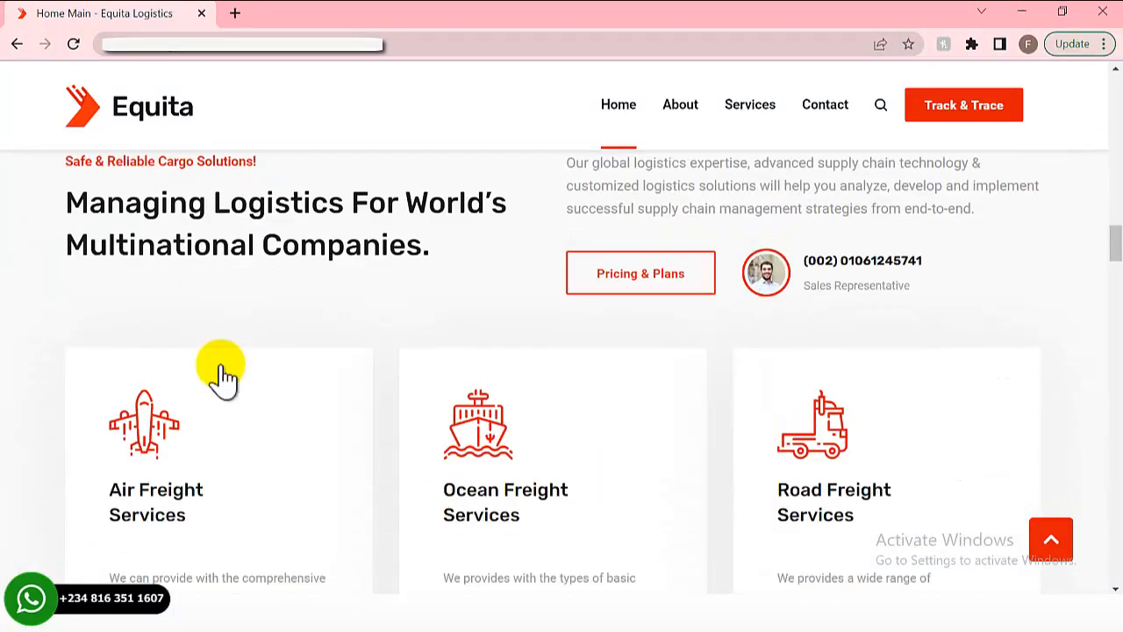
pyautogui.scroll(5, 220, 377)
pyautogui.scroll(2, 222, 373)
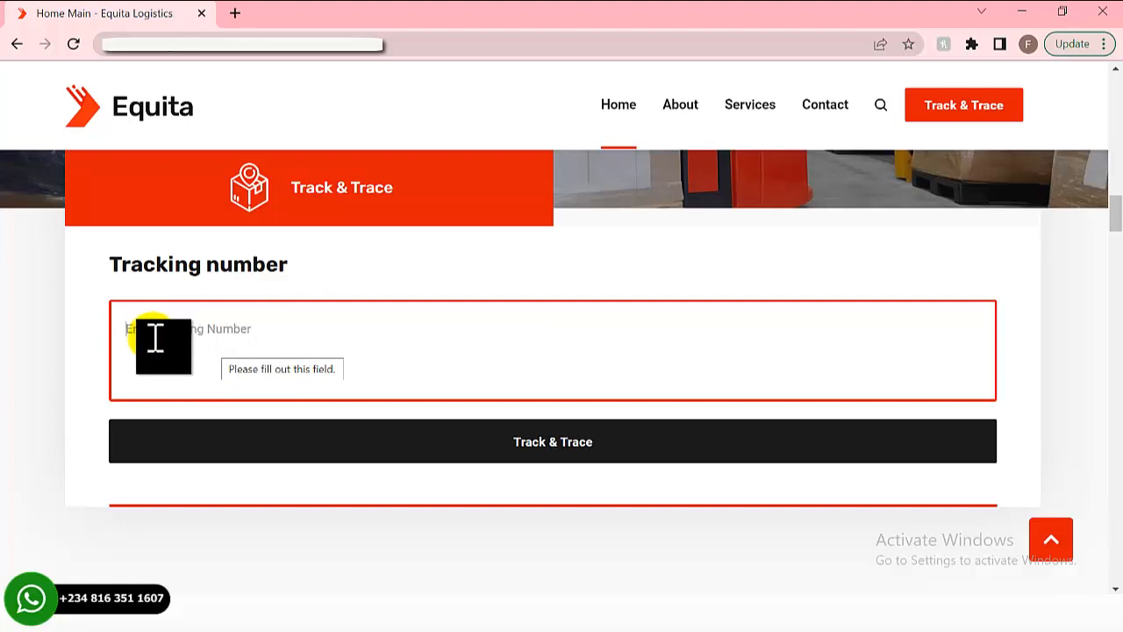
# - Copy the site's web address from the address bar and start a new tab
pyautogui.click(218, 42)
pyautogui.rightClick(160, 44)
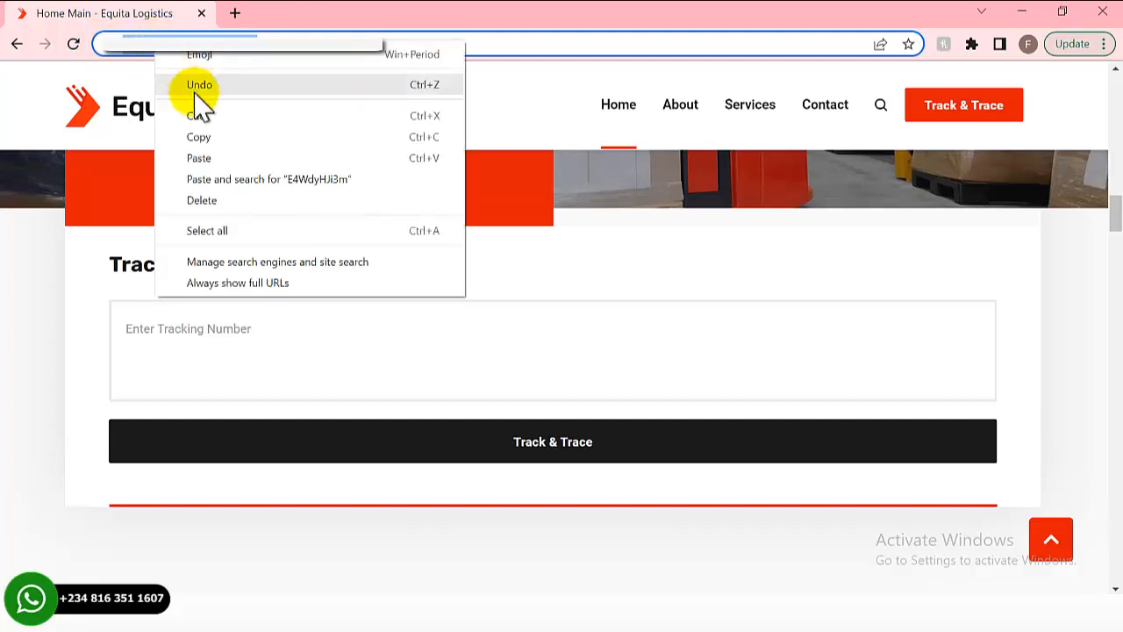
pyautogui.click(199, 136)
pyautogui.click(235, 13)
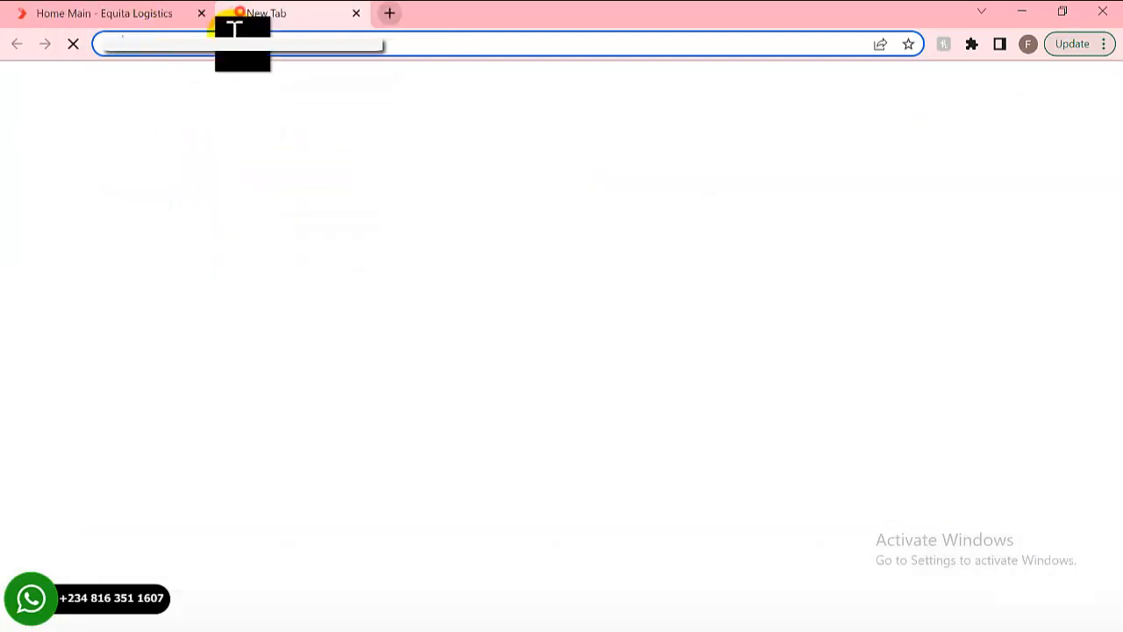
# - Log in to the Equita admin portal with the saved admin e-mail and the admin password
pyautogui.click(227, 35)
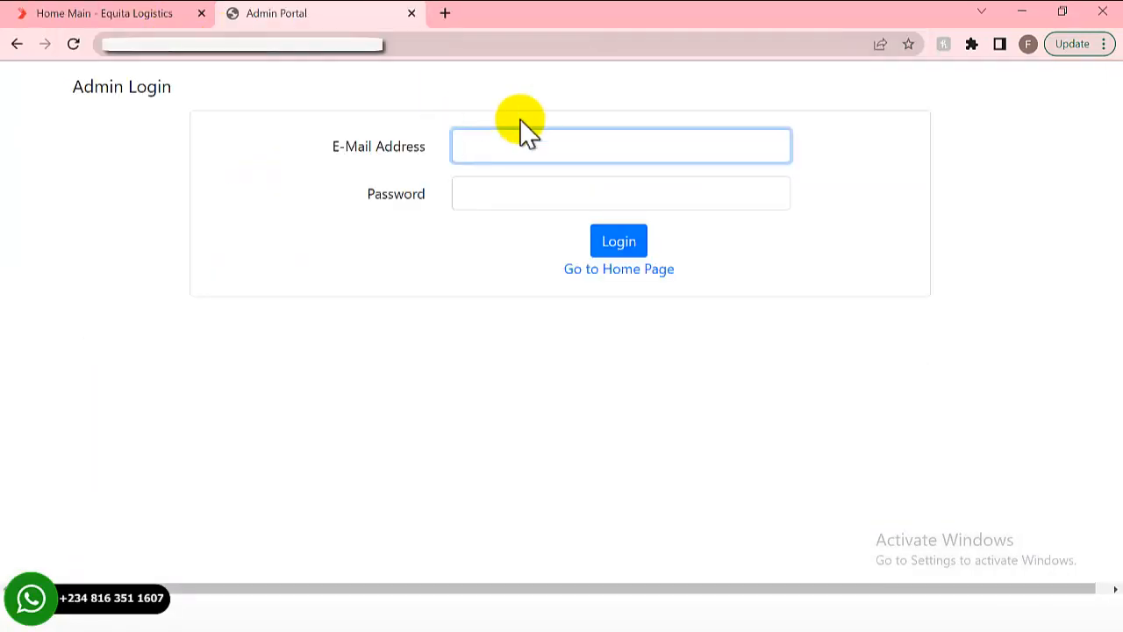
pyautogui.click(515, 145)
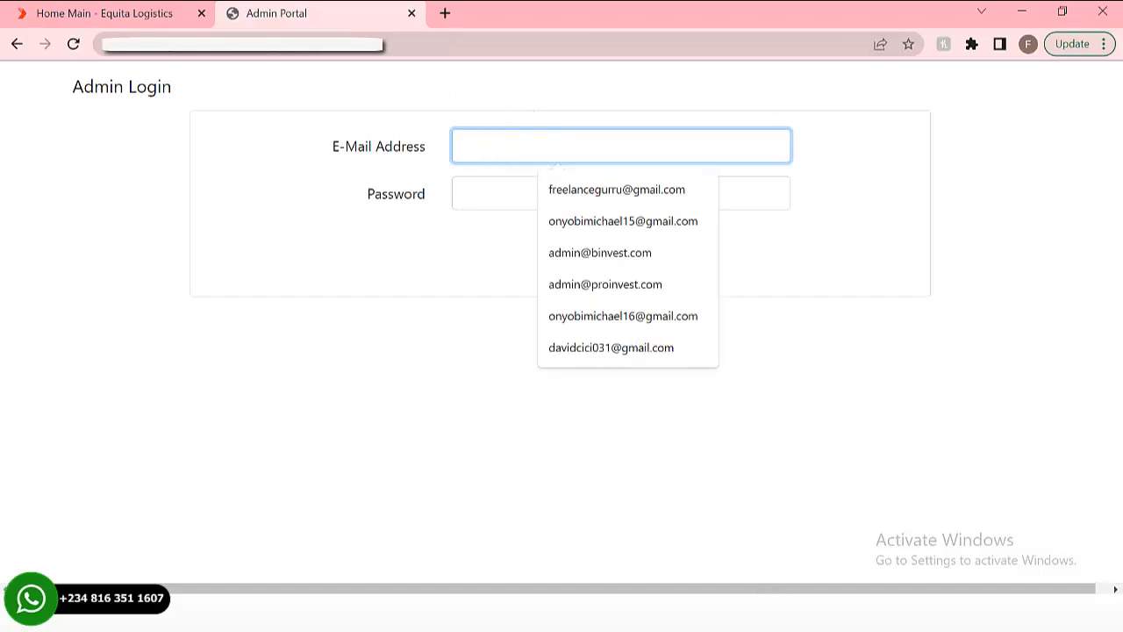
pyautogui.write('ad')
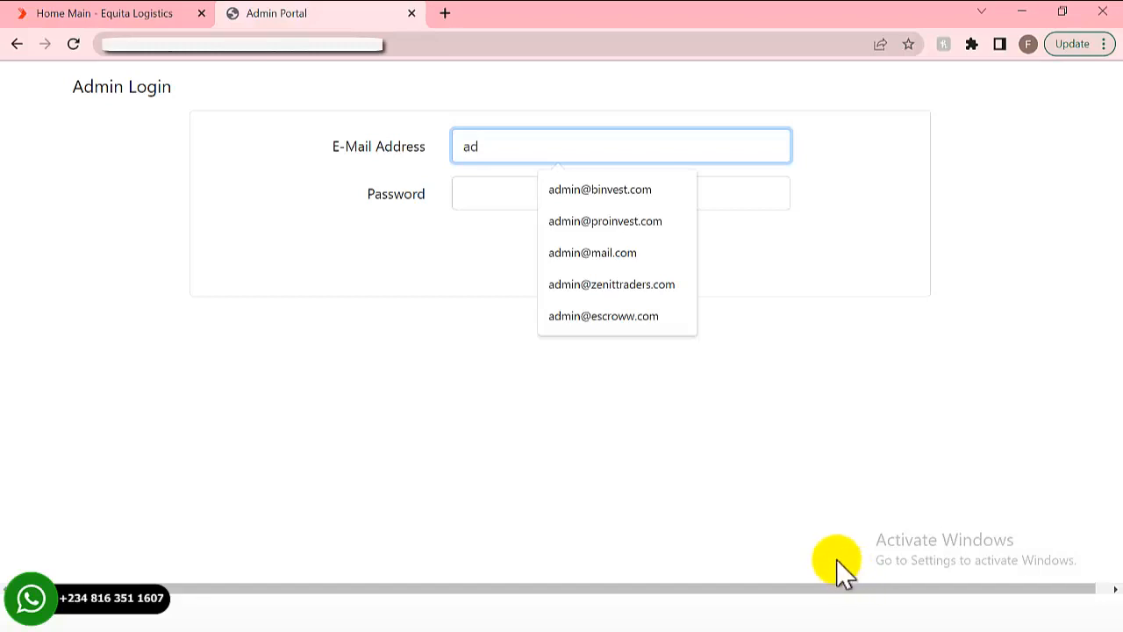
pyautogui.click(558, 255)
pyautogui.click(502, 198)
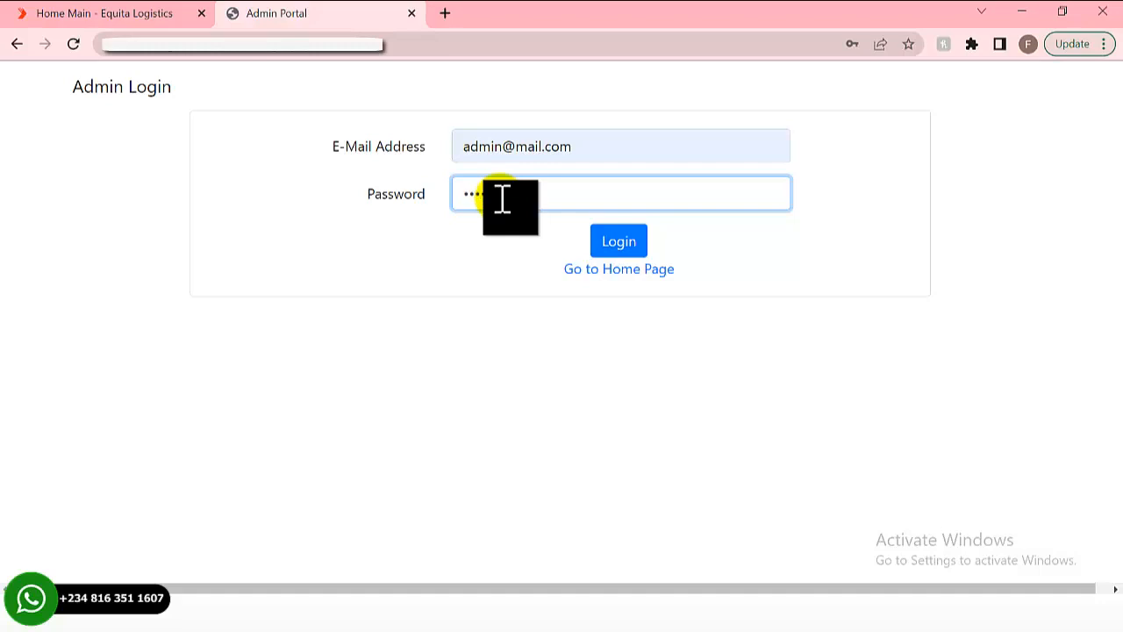
pyautogui.click(618, 244)
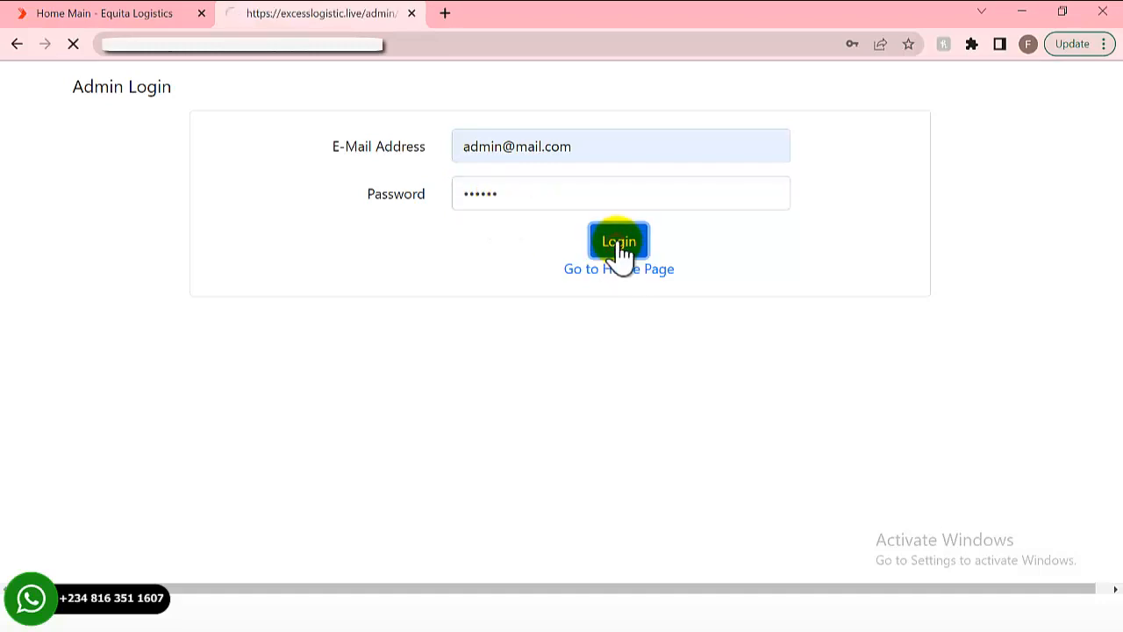
pyautogui.scroll(-4, 314, 333)
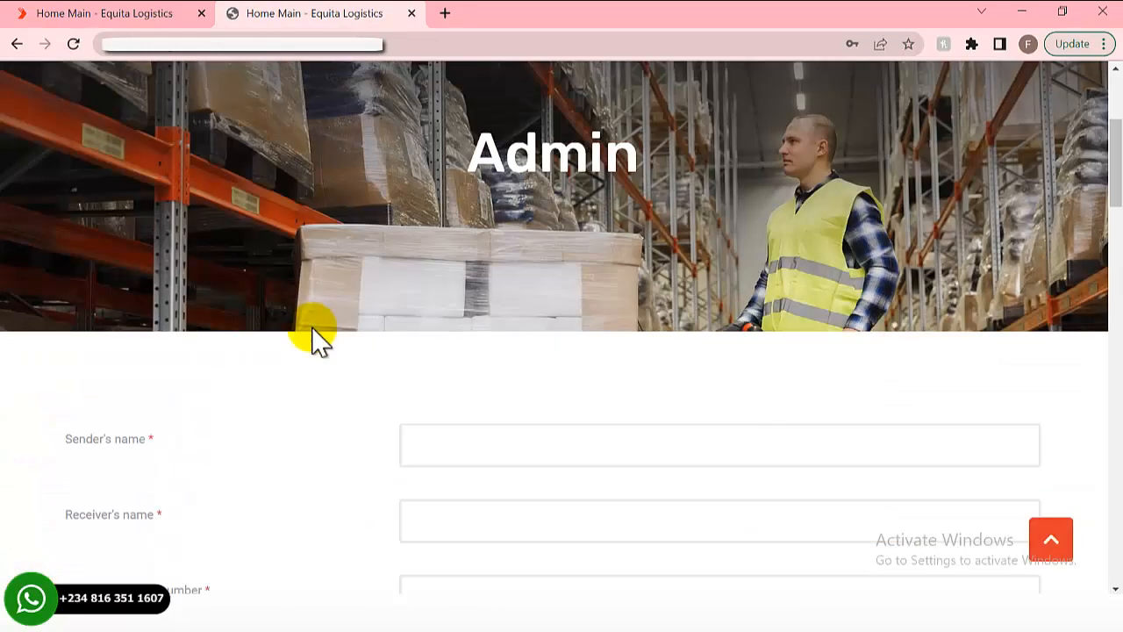
# - Close the breached-password warning and choose Never on the 'Save password?' prompt
pyautogui.scroll(3, 314, 333)
pyautogui.scroll(-6, 314, 334)
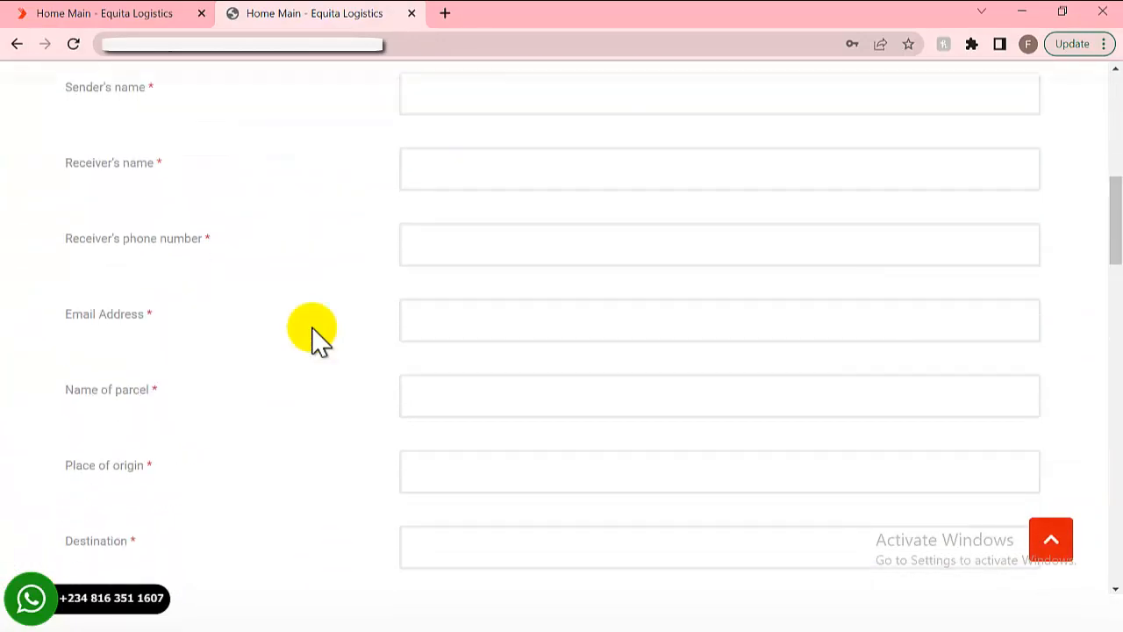
pyautogui.scroll(-3, 314, 334)
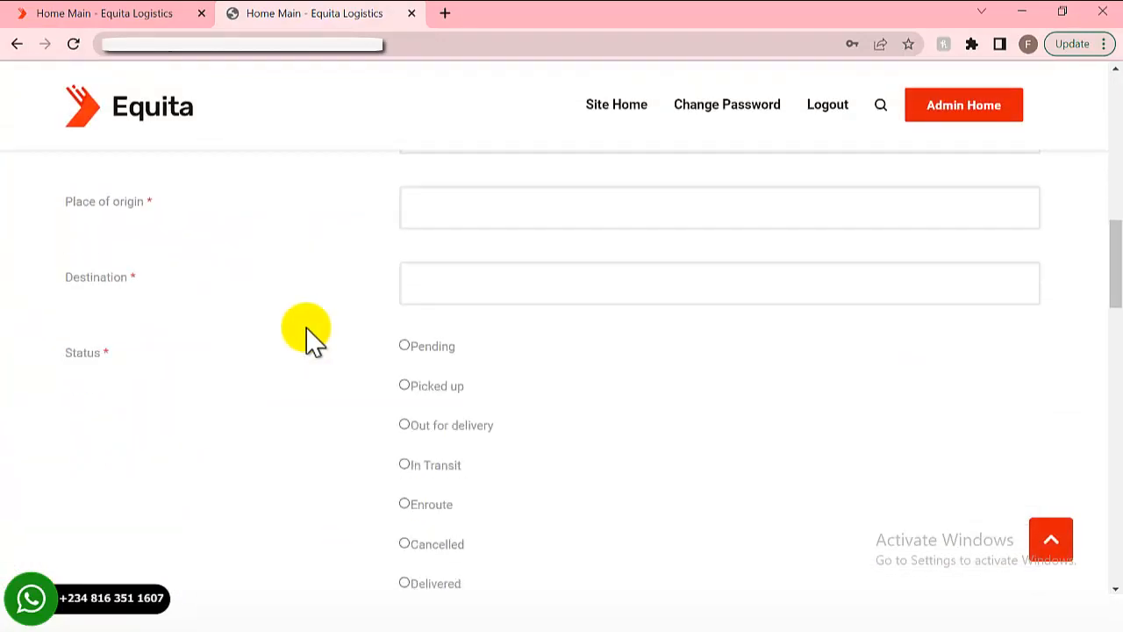
pyautogui.scroll(-4, 314, 333)
pyautogui.scroll(10, 314, 333)
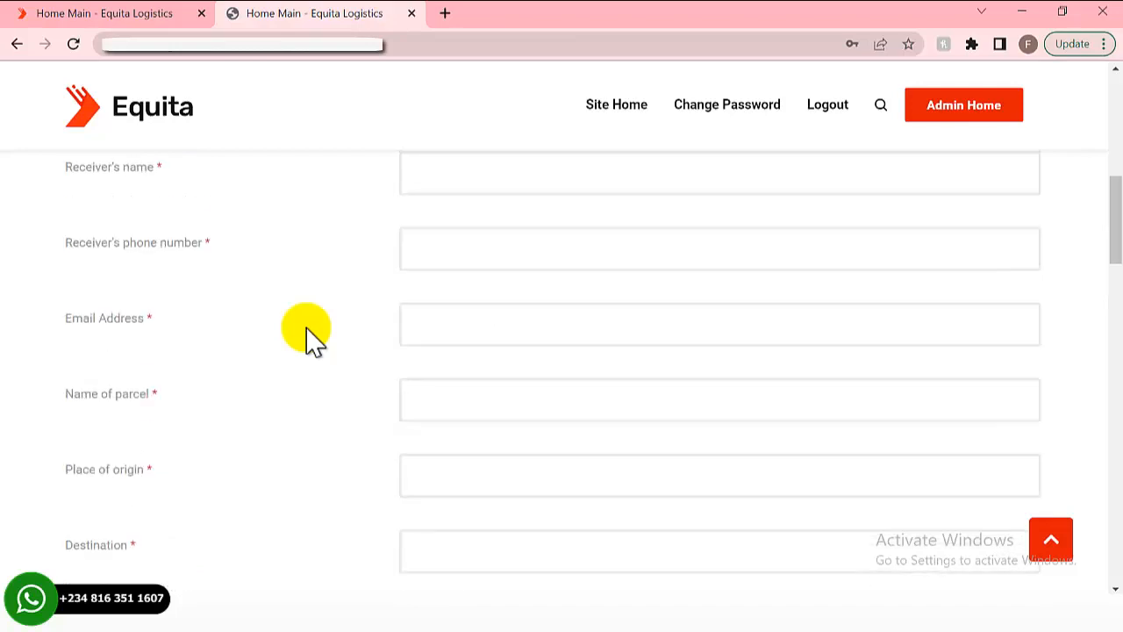
pyautogui.scroll(2, 307, 333)
pyautogui.scroll(-2, 306, 337)
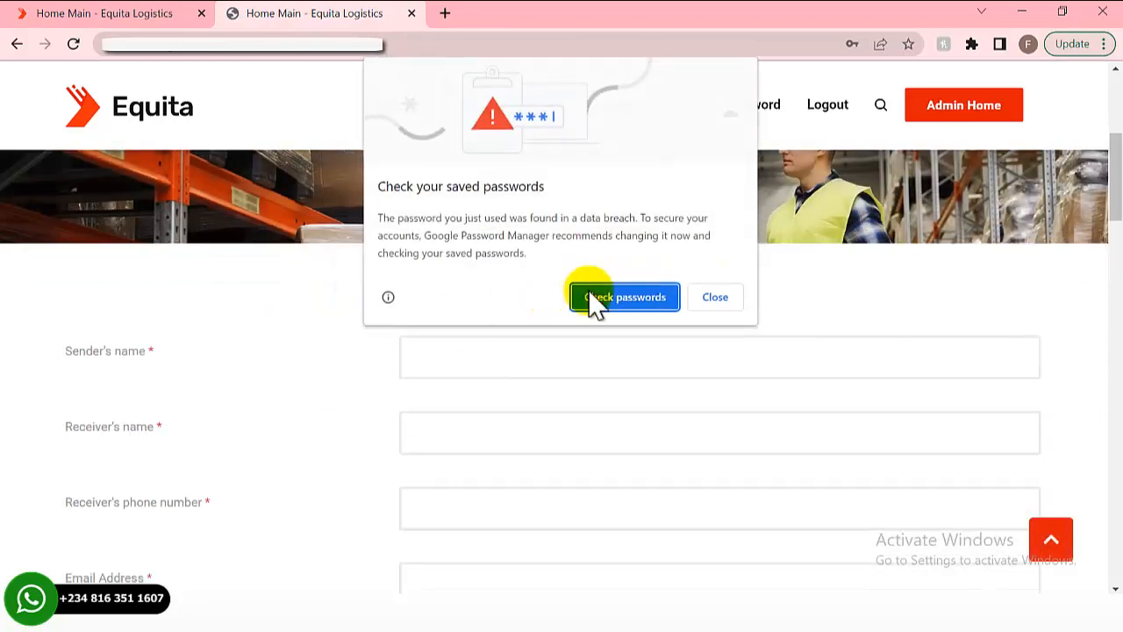
pyautogui.click(710, 297)
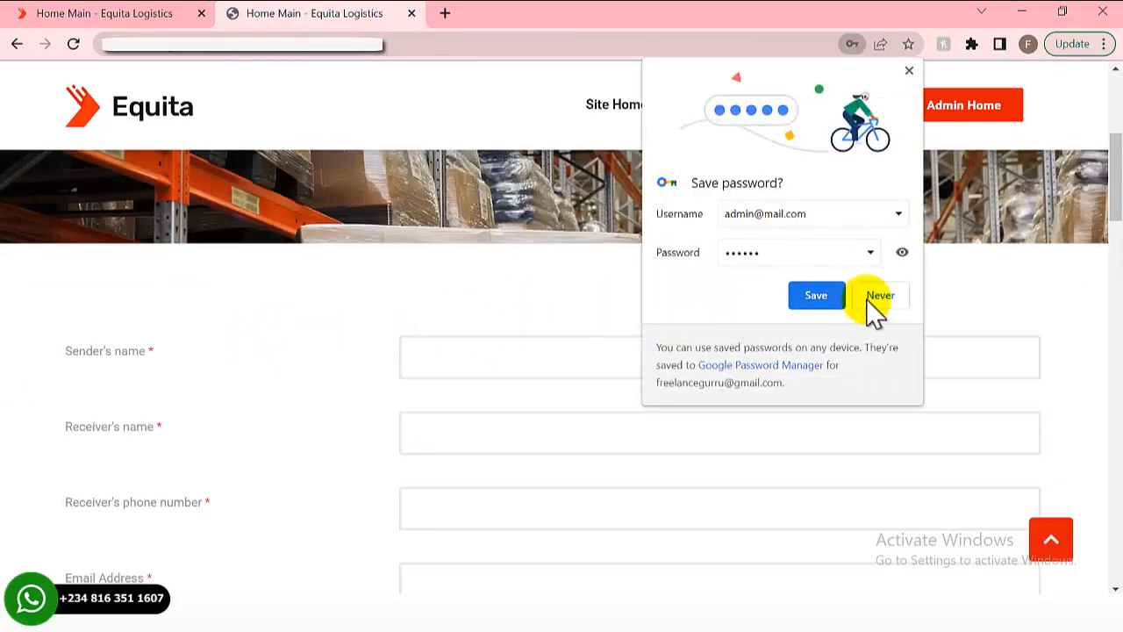
pyautogui.click(881, 296)
pyautogui.scroll(-9, 272, 369)
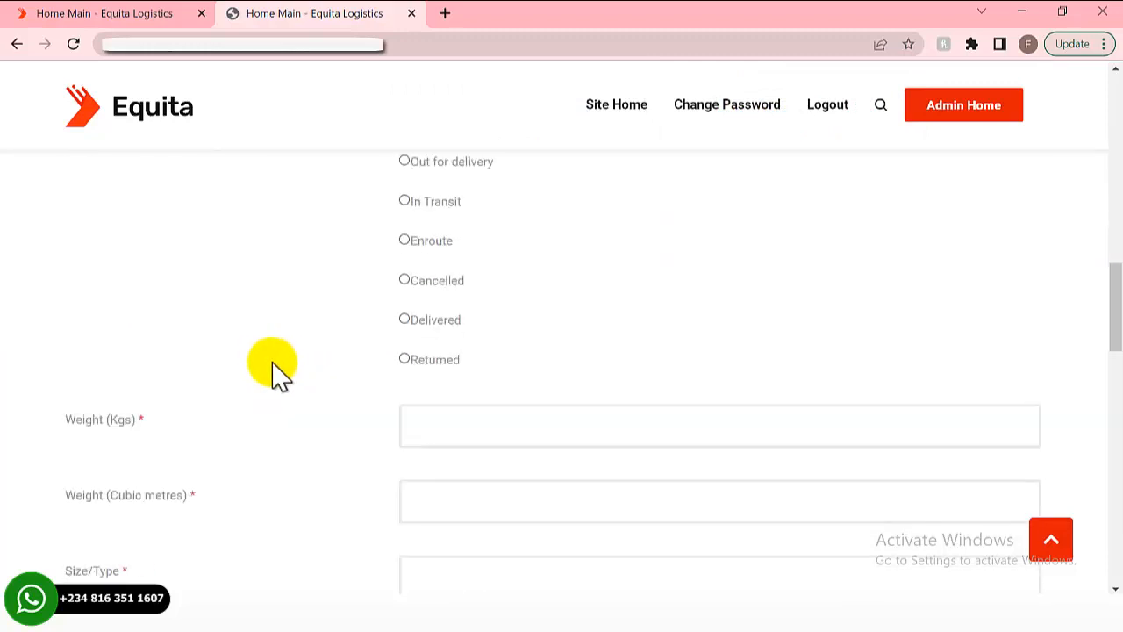
pyautogui.scroll(-6, 298, 364)
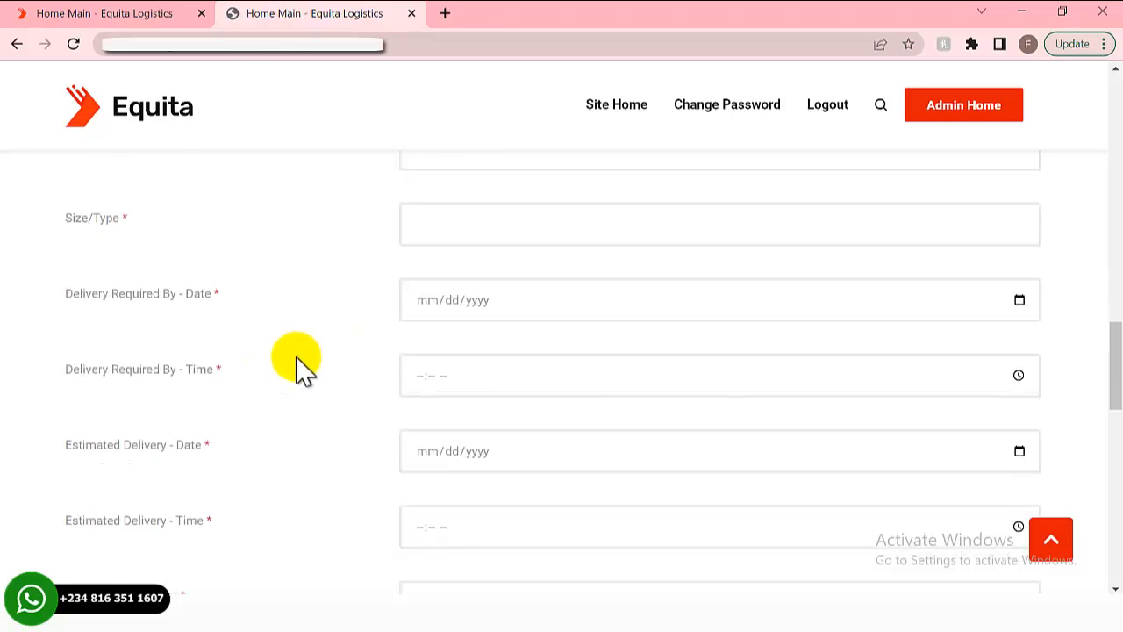
pyautogui.scroll(11, 298, 364)
pyautogui.scroll(5, 296, 356)
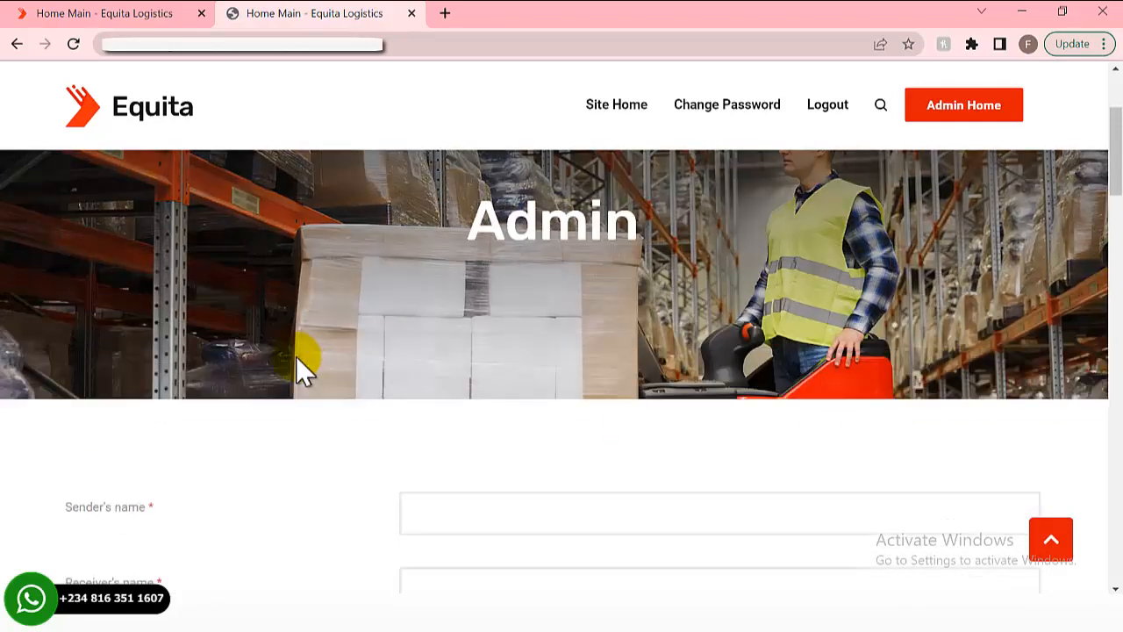
pyautogui.scroll(-2, 296, 356)
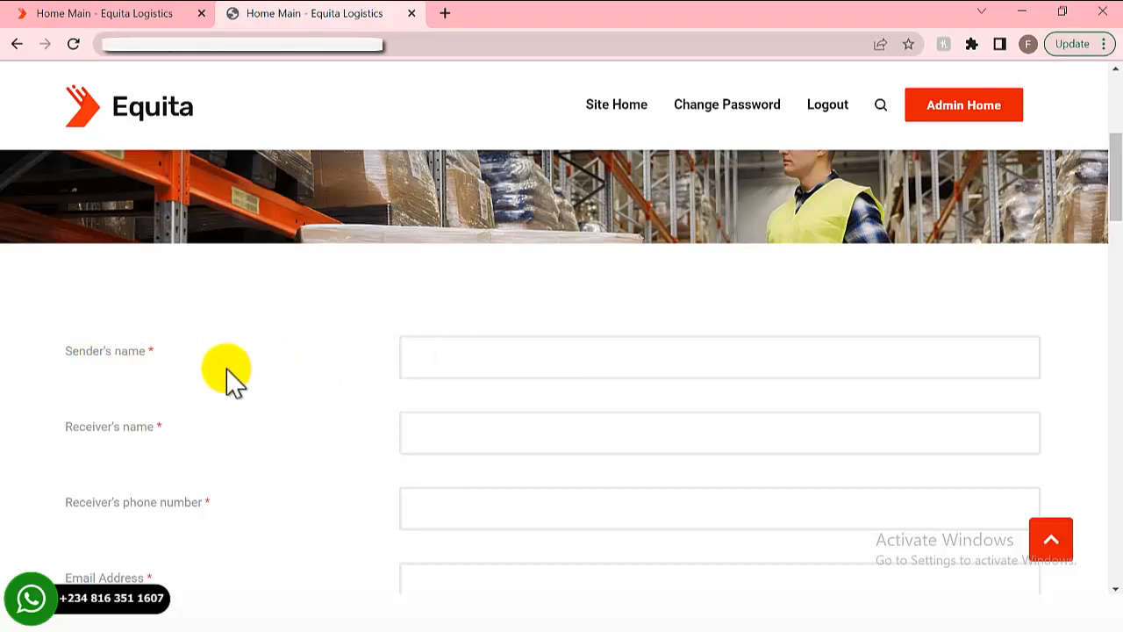
pyautogui.scroll(-1, 231, 382)
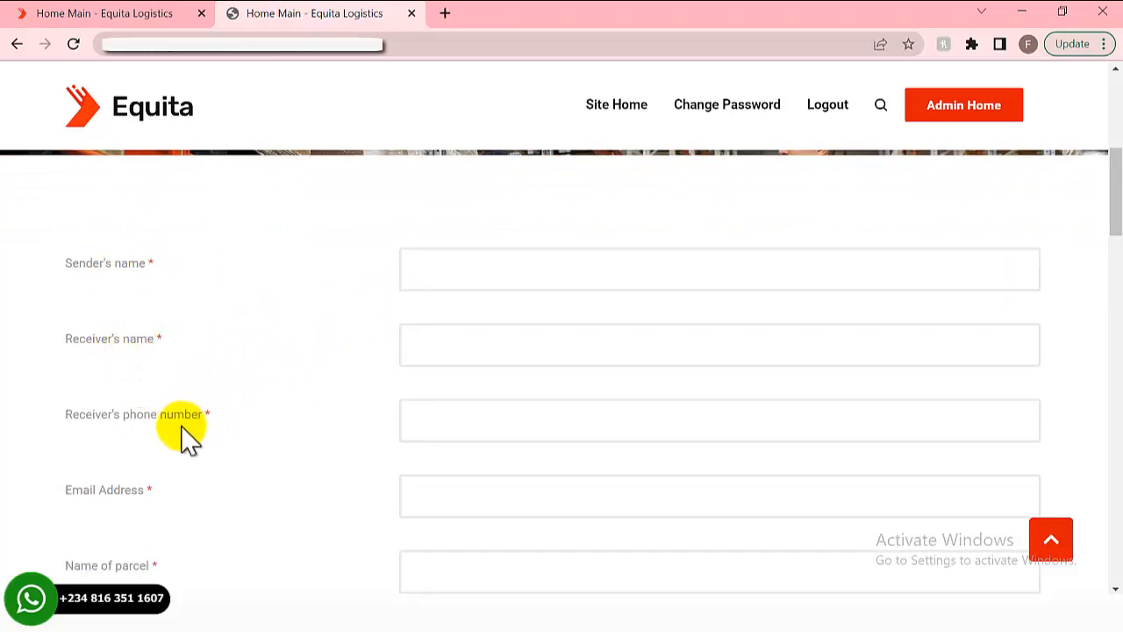
pyautogui.scroll(-1, 185, 482)
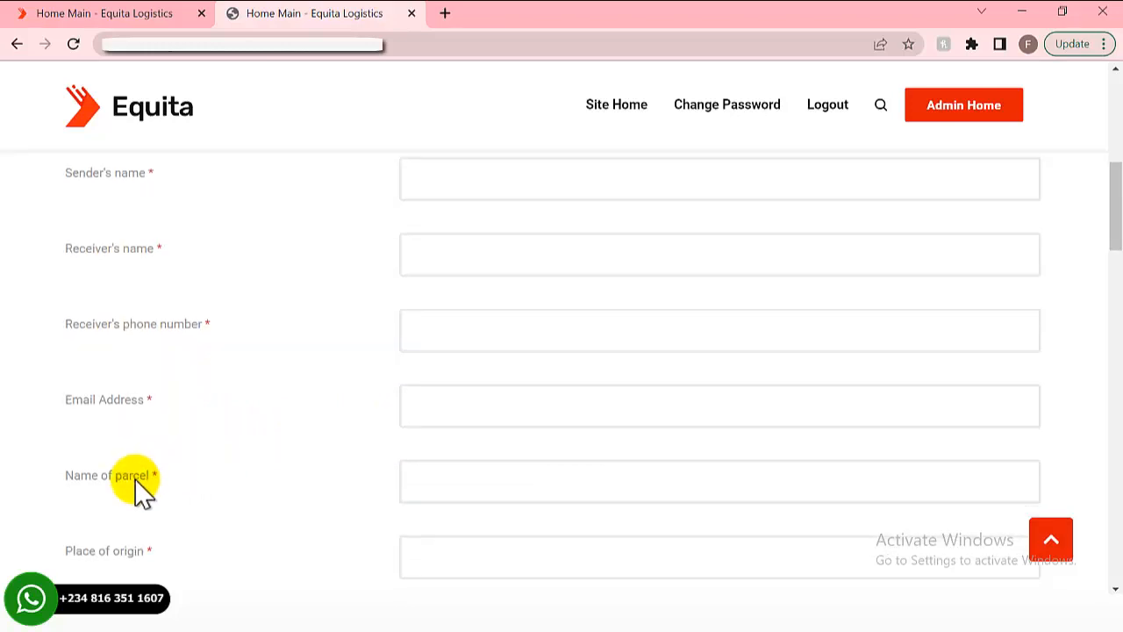
pyautogui.scroll(-1, 140, 492)
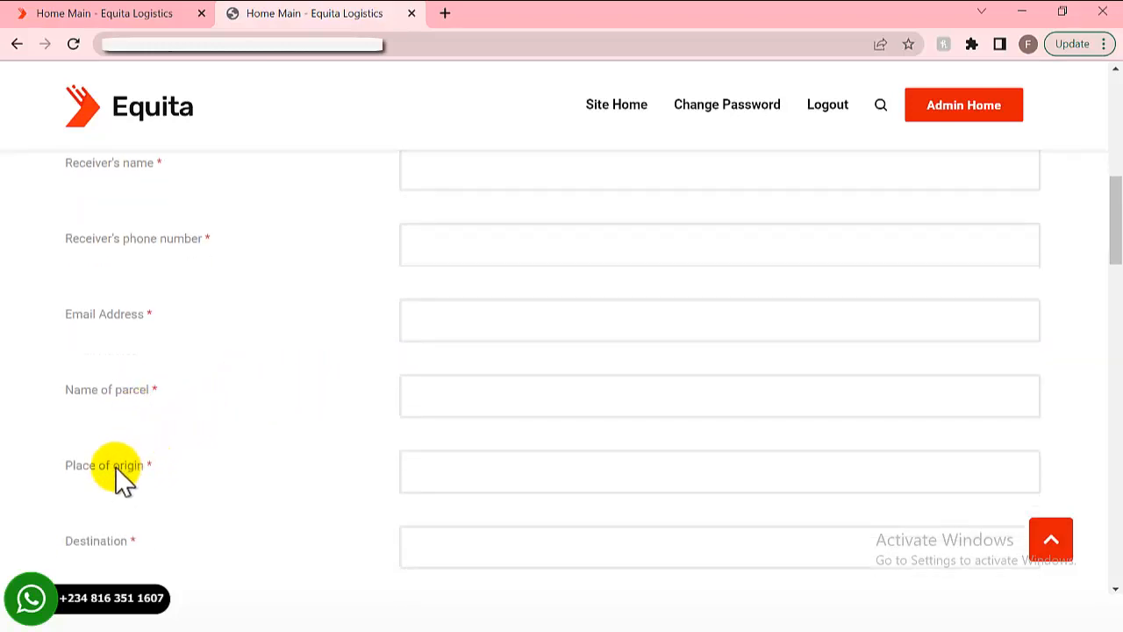
pyautogui.scroll(-2, 122, 478)
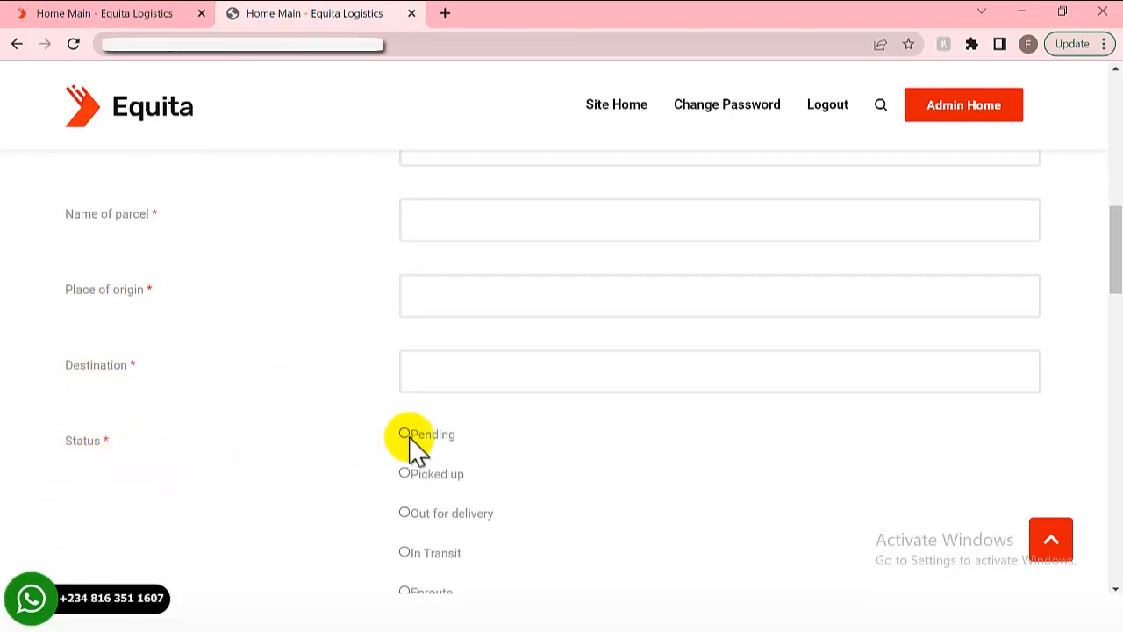
pyautogui.scroll(-1, 413, 451)
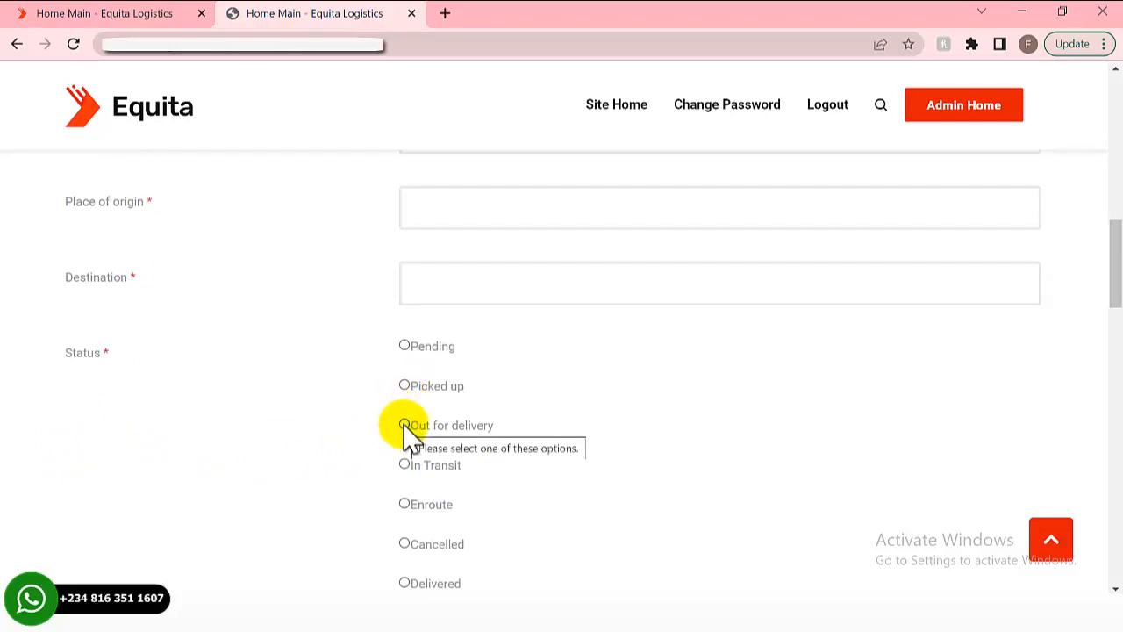
pyautogui.scroll(-1, 423, 484)
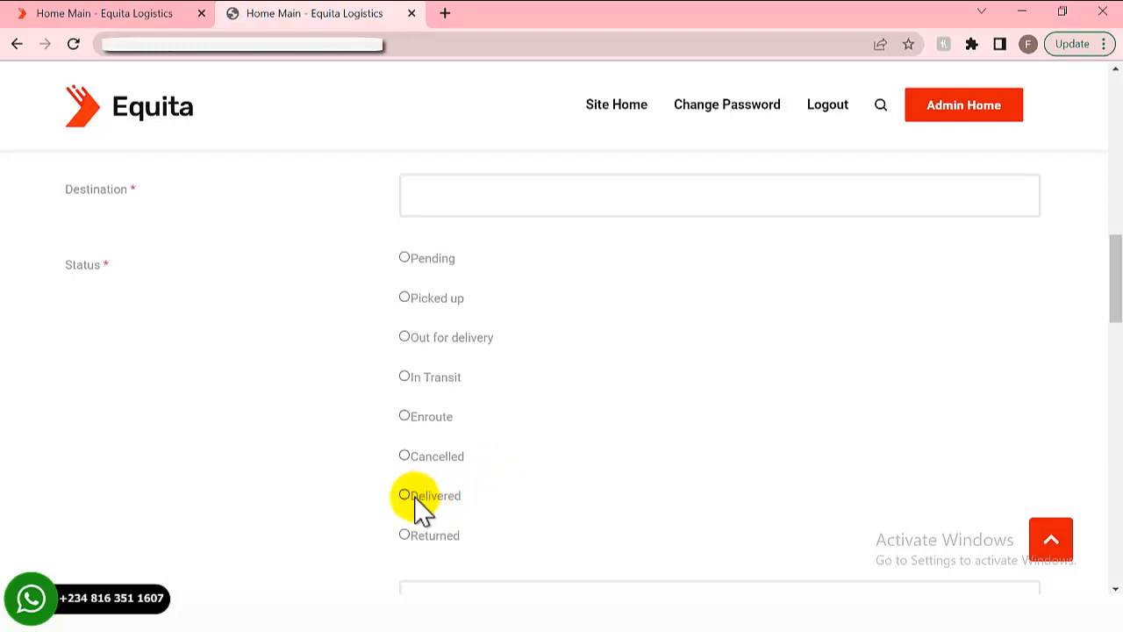
pyautogui.scroll(-1, 415, 507)
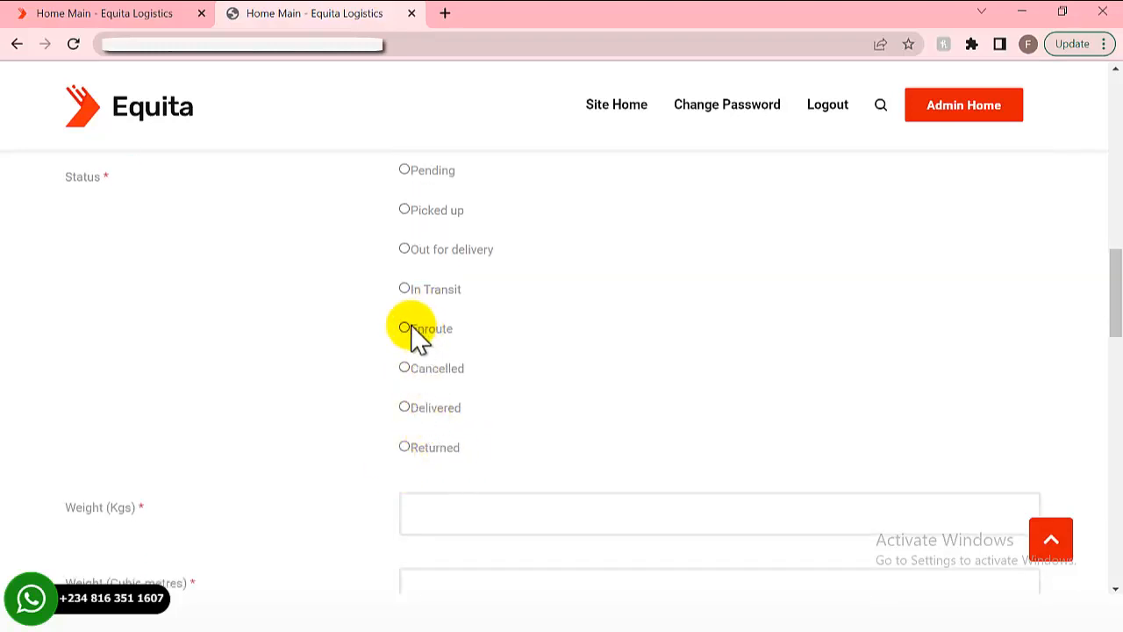
pyautogui.scroll(1, 415, 338)
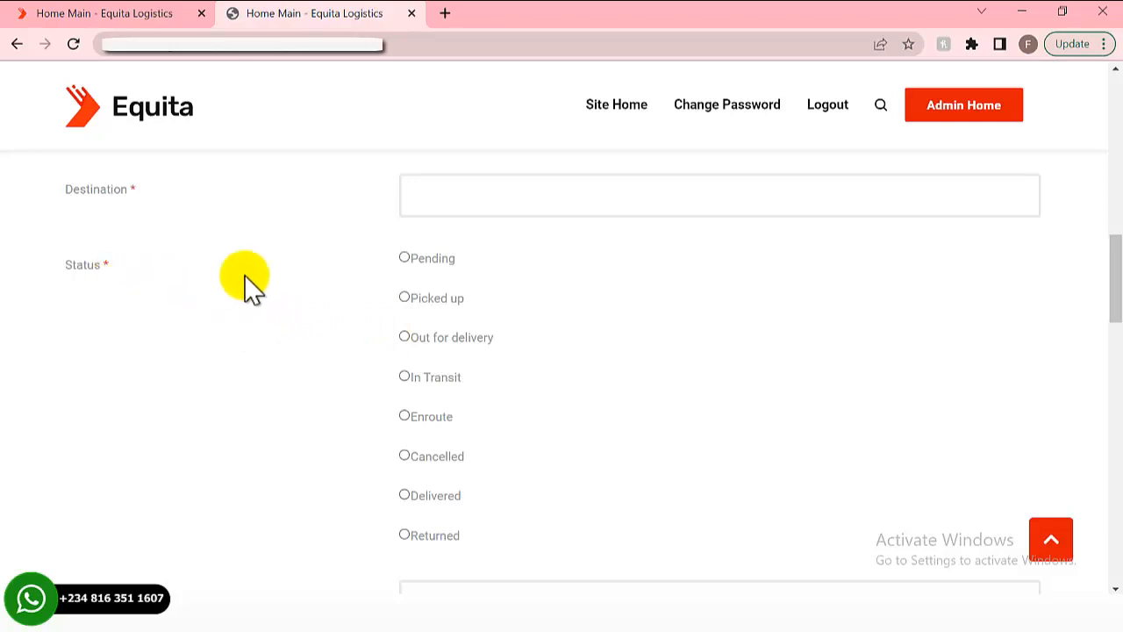
# - Select In Transit as the new shipment's status
pyautogui.click(403, 378)
pyautogui.scroll(-3, 301, 388)
pyautogui.scroll(2, 333, 314)
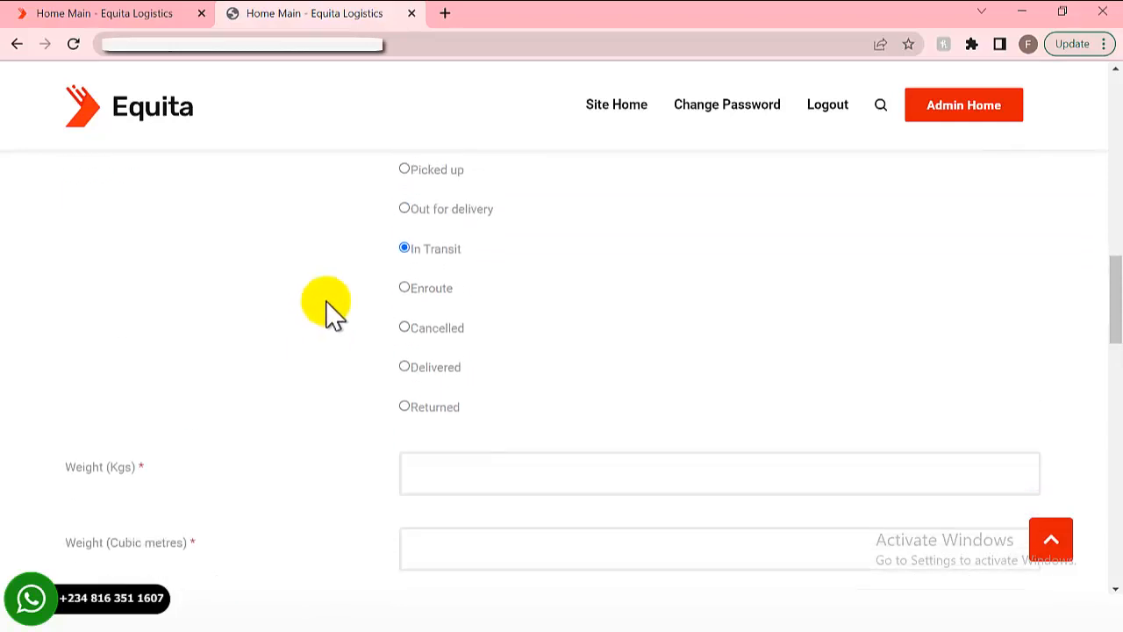
pyautogui.scroll(-1, 290, 324)
pyautogui.scroll(2, 407, 289)
pyautogui.scroll(-3, 88, 289)
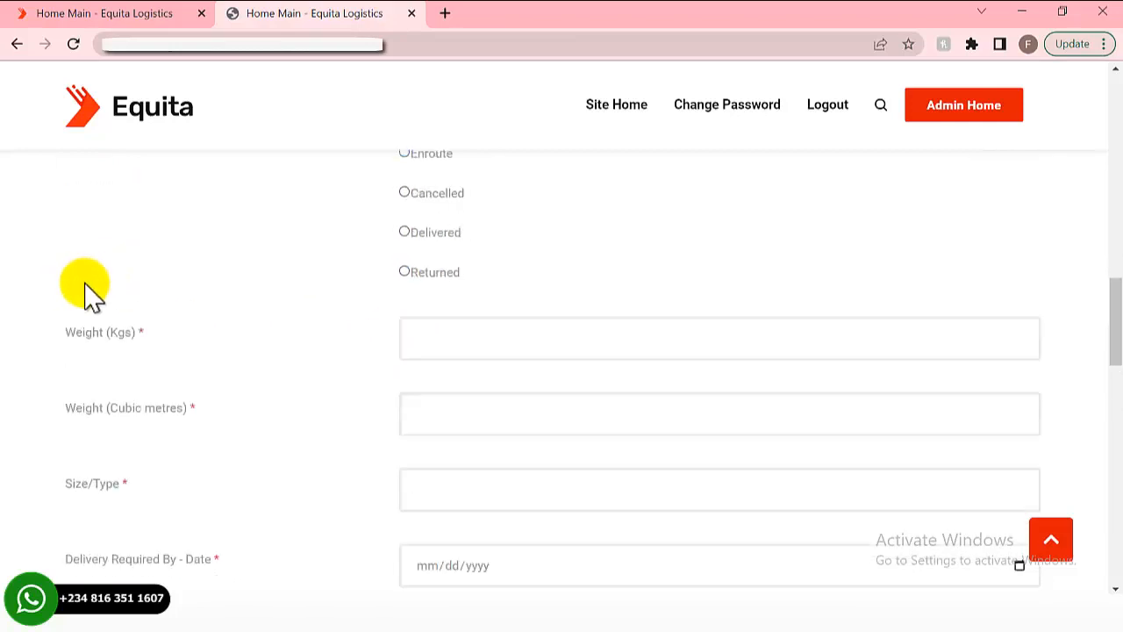
pyautogui.scroll(-1, 106, 287)
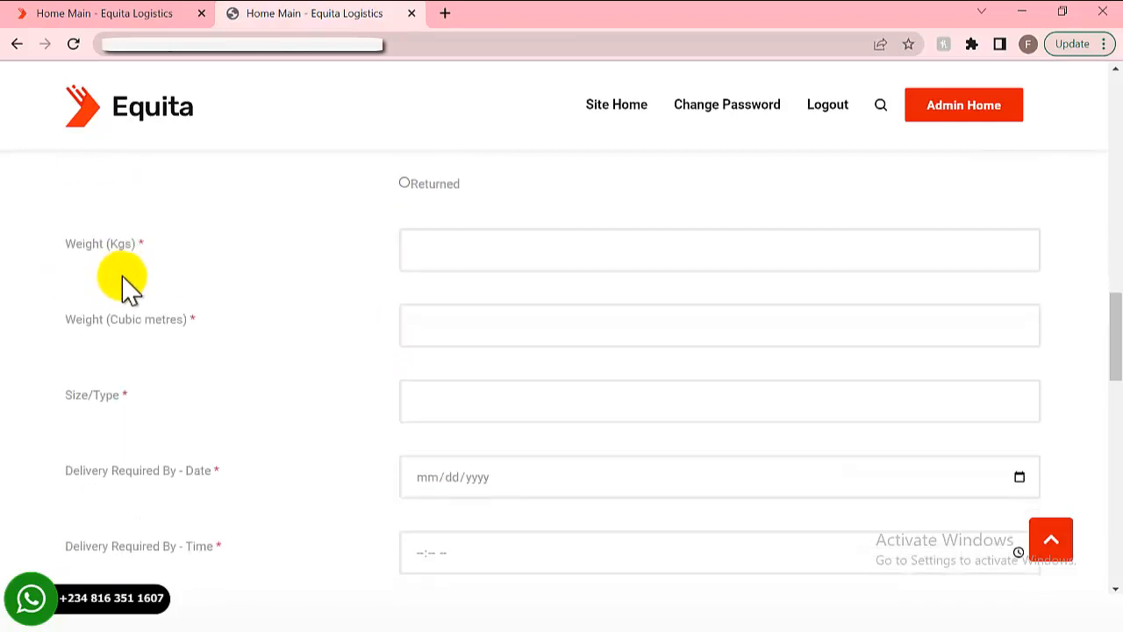
# - Focus the Weight (Kgs) and Additional Comment fields, then scroll down to the trackers table
pyautogui.click(430, 275)
pyautogui.click(365, 277)
pyautogui.scroll(-1, 255, 408)
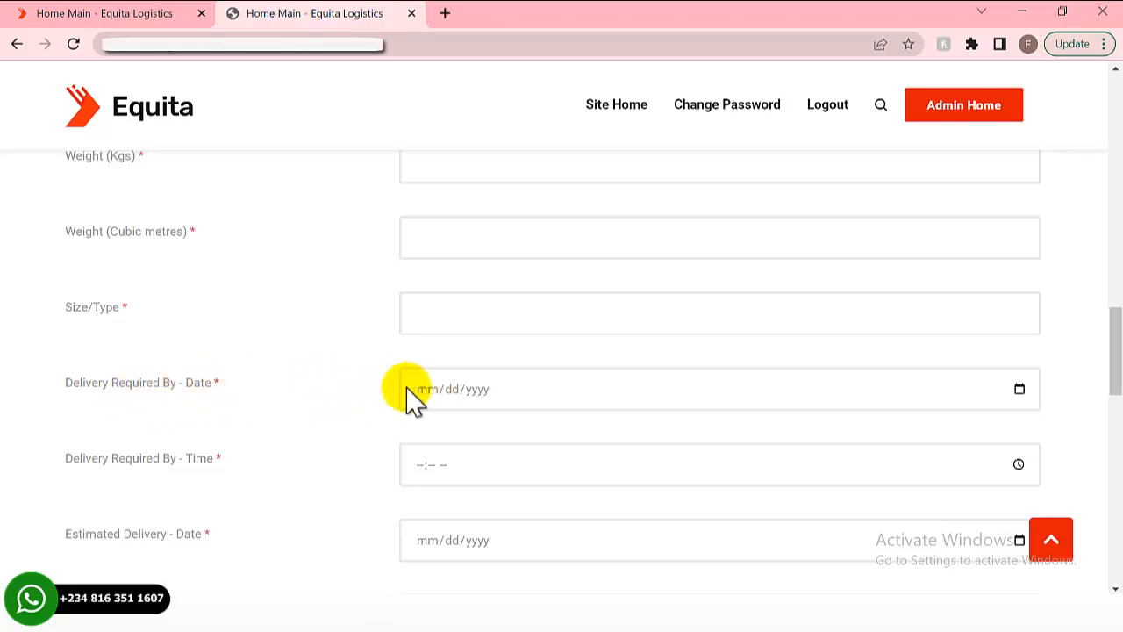
pyautogui.scroll(-1, 202, 447)
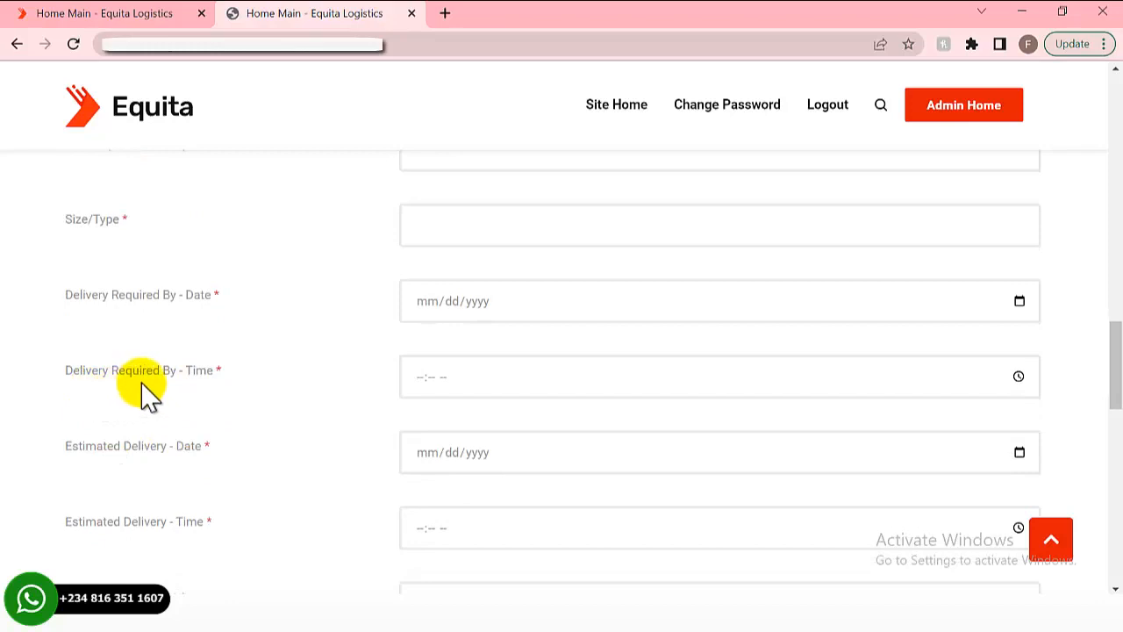
pyautogui.scroll(-1, 151, 402)
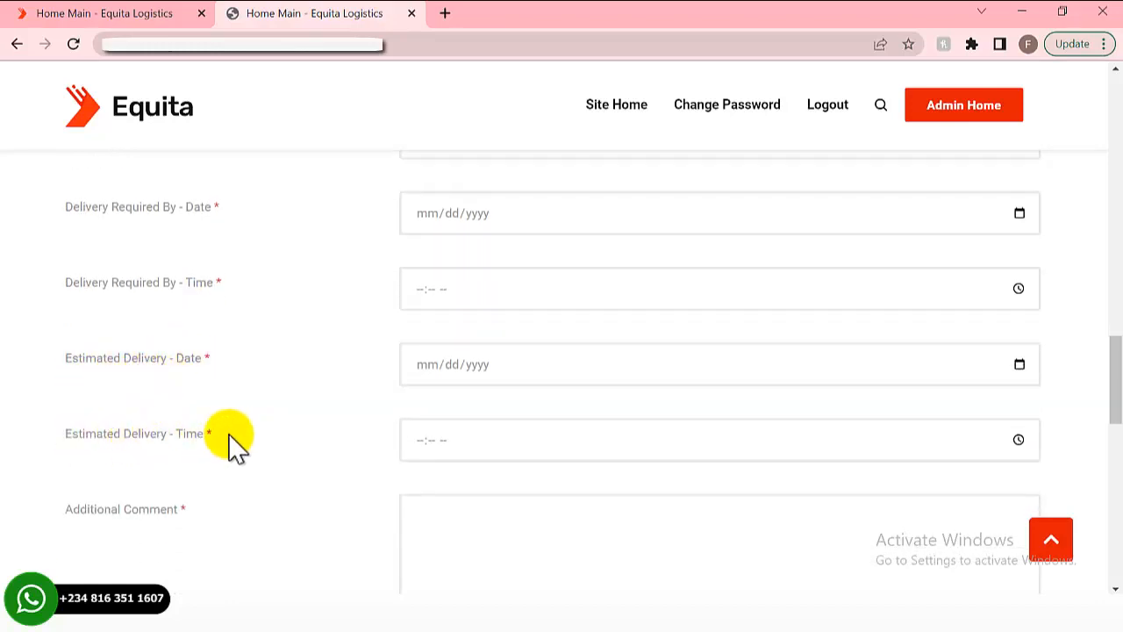
pyautogui.scroll(-1, 210, 449)
pyautogui.scroll(-2, 247, 443)
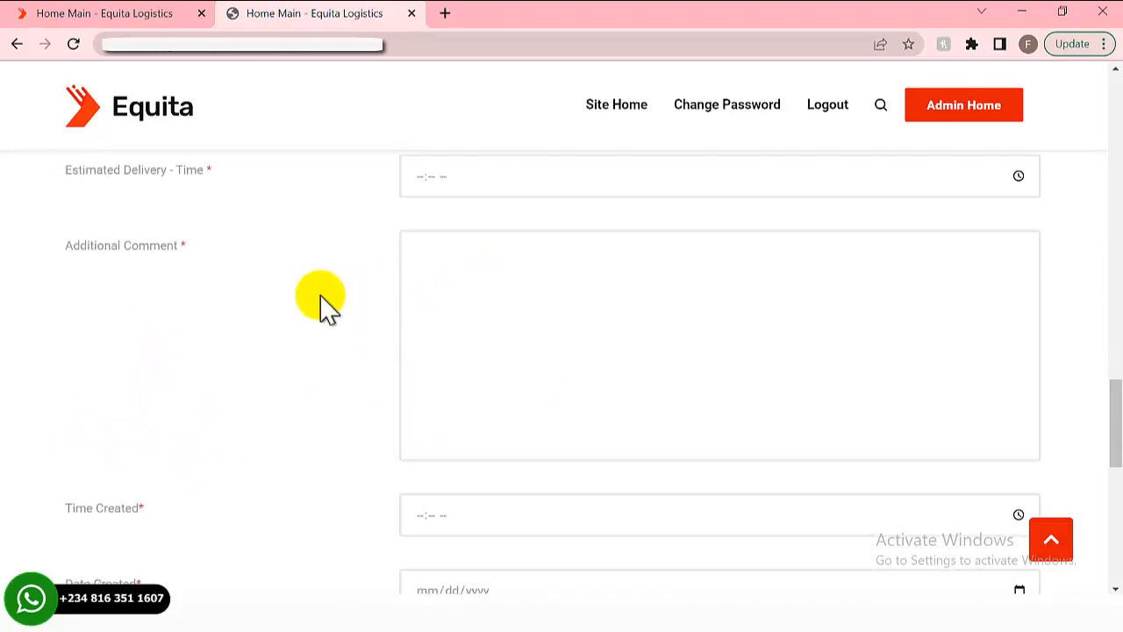
pyautogui.click(544, 282)
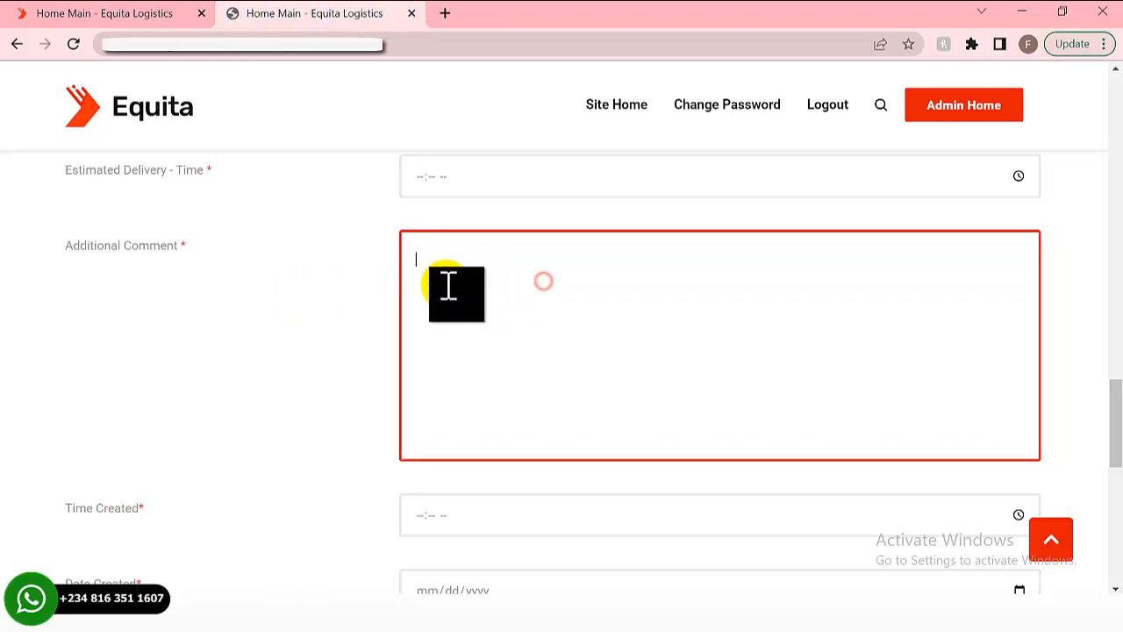
pyautogui.scroll(-2, 343, 331)
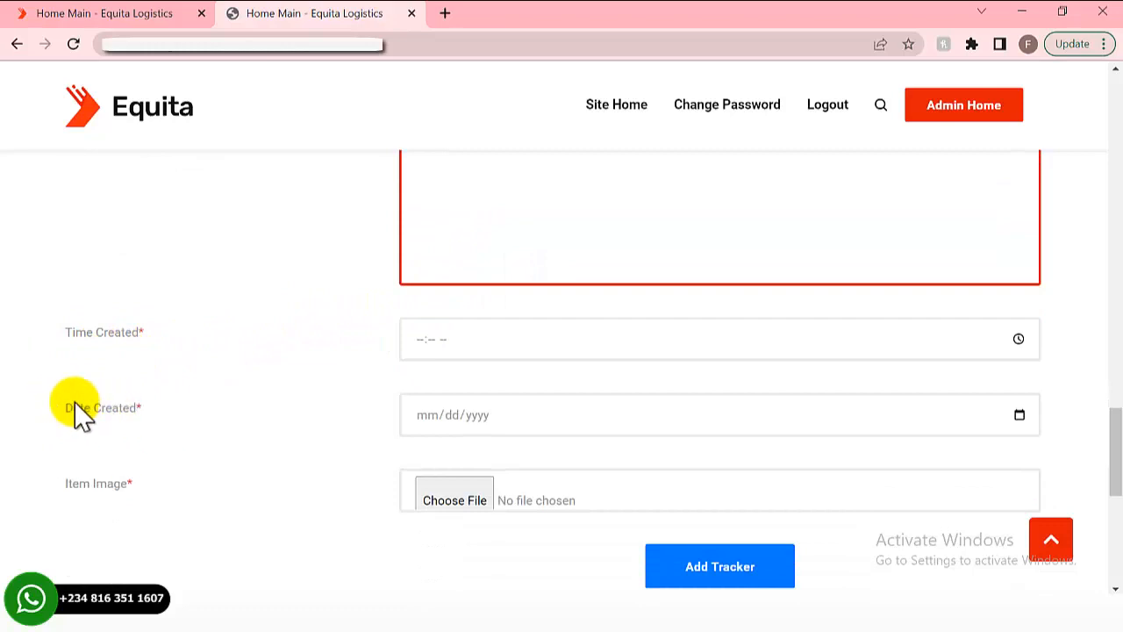
pyautogui.scroll(-1, 78, 415)
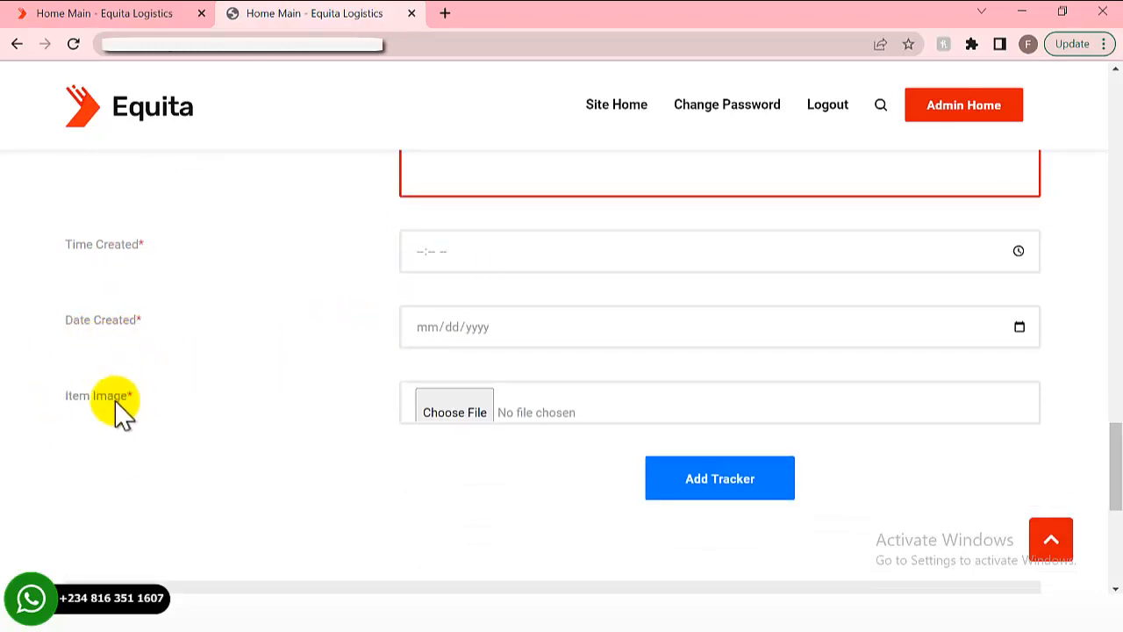
pyautogui.scroll(-2, 266, 389)
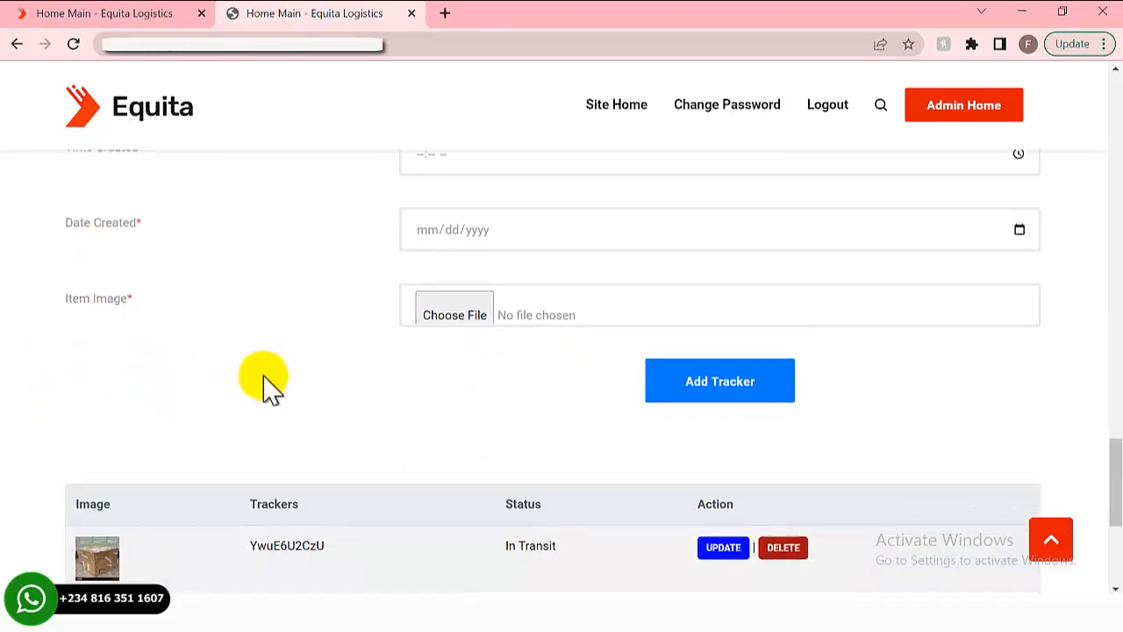
# - Select the first In Transit tracker code in the Trackers table and copy it
pyautogui.scroll(10, 347, 352)
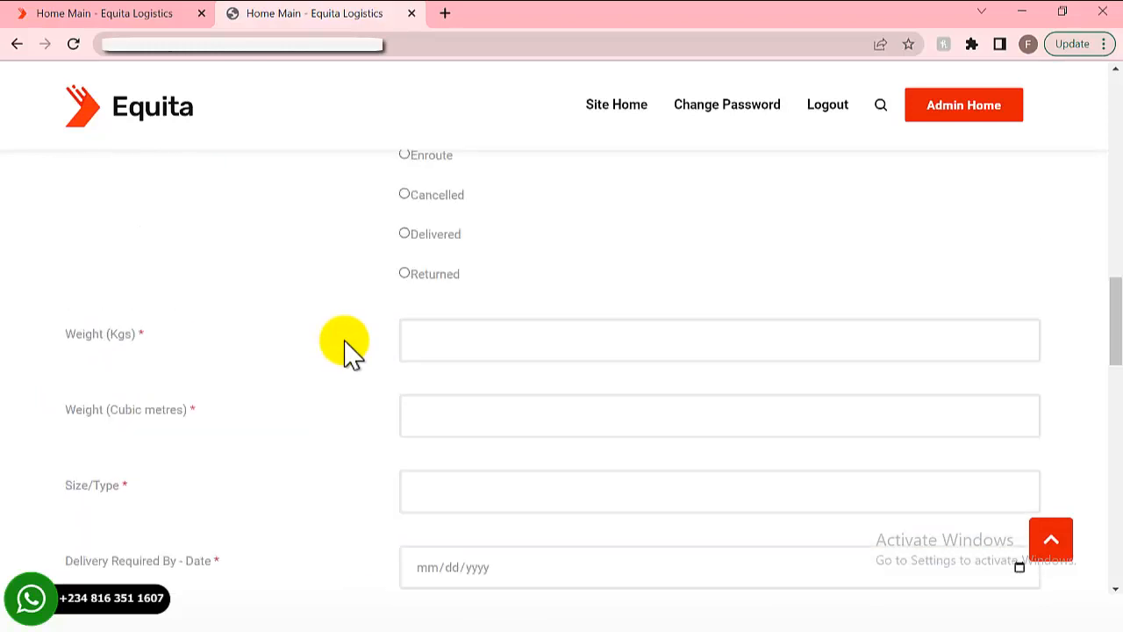
pyautogui.scroll(-2, 349, 356)
pyautogui.scroll(-10, 345, 351)
pyautogui.scroll(4, 377, 341)
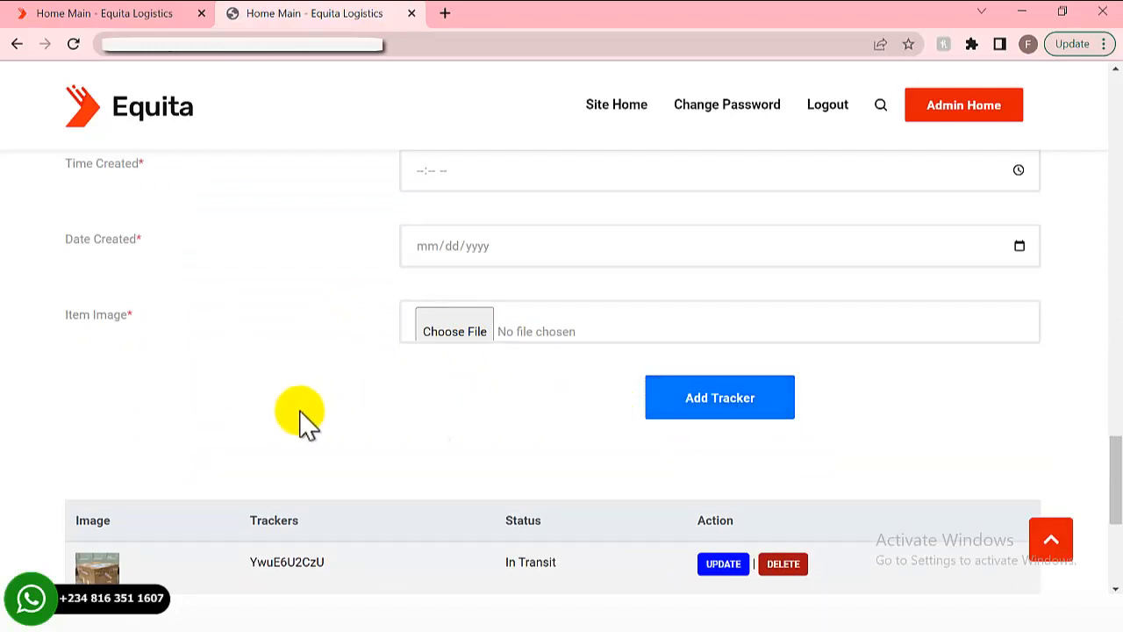
pyautogui.scroll(-3, 301, 416)
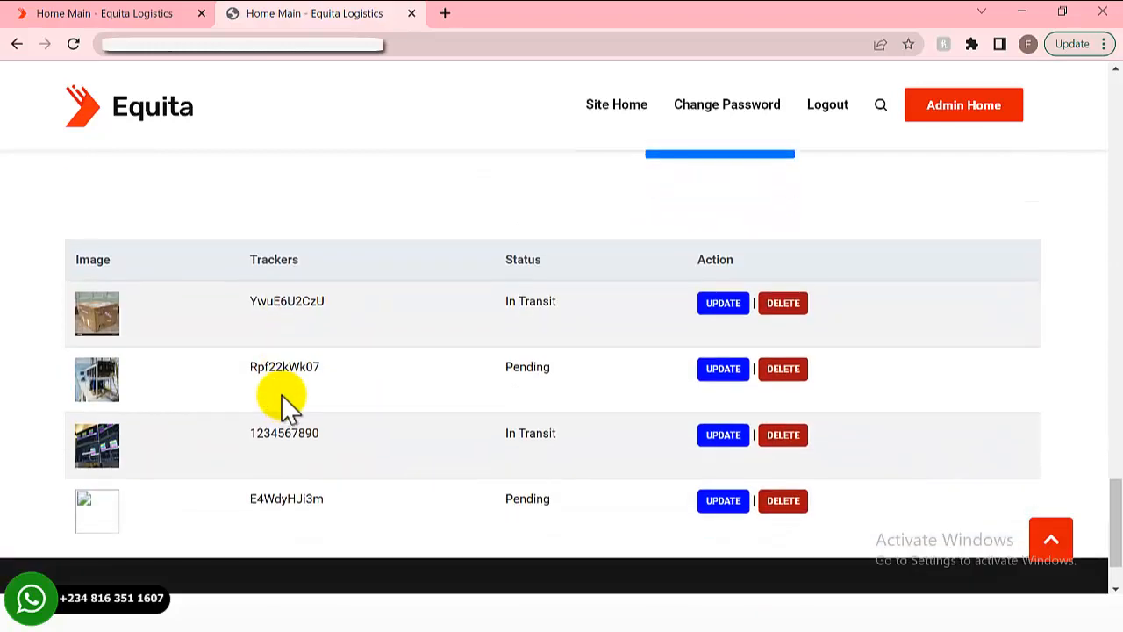
pyautogui.scroll(1, 283, 401)
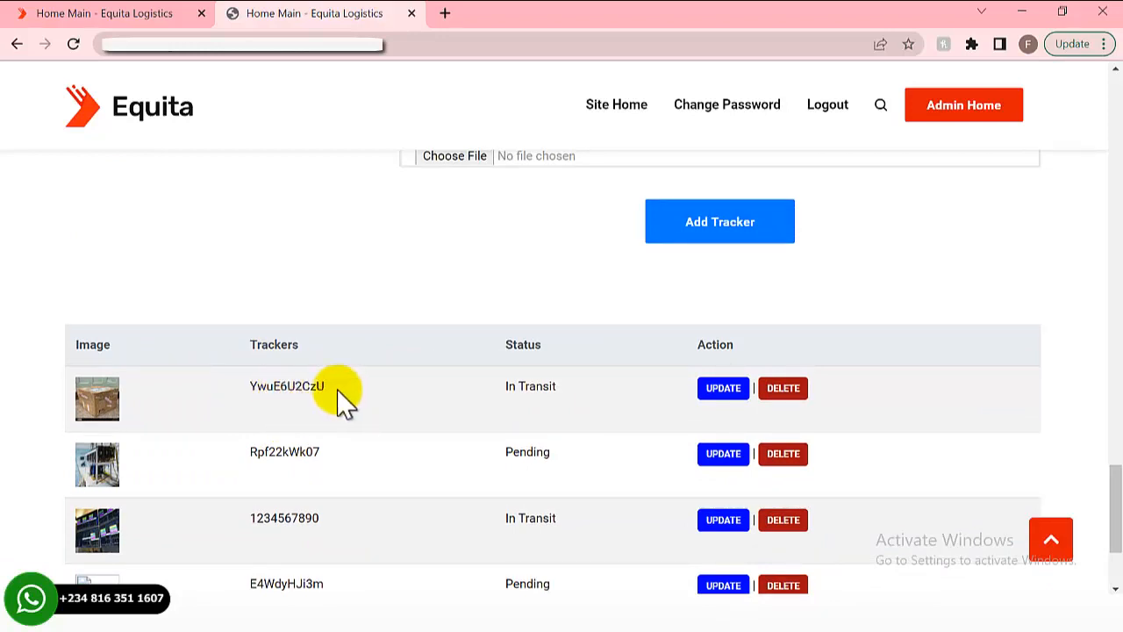
pyautogui.moveTo(327, 388); pyautogui.dragTo(280, 391)
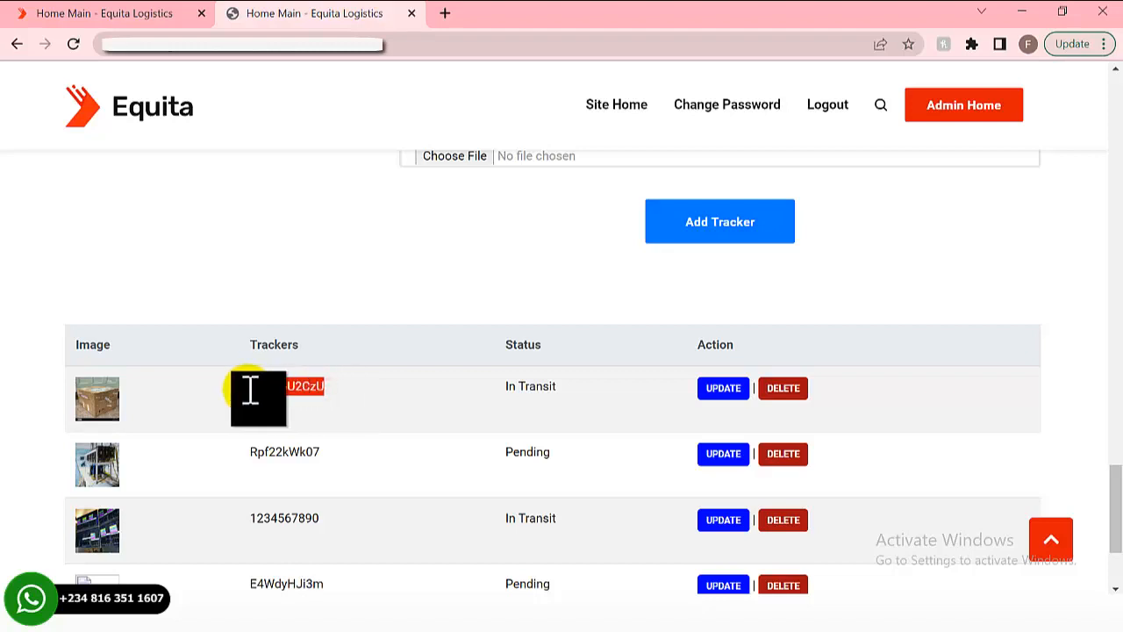
pyautogui.rightClick(265, 394)
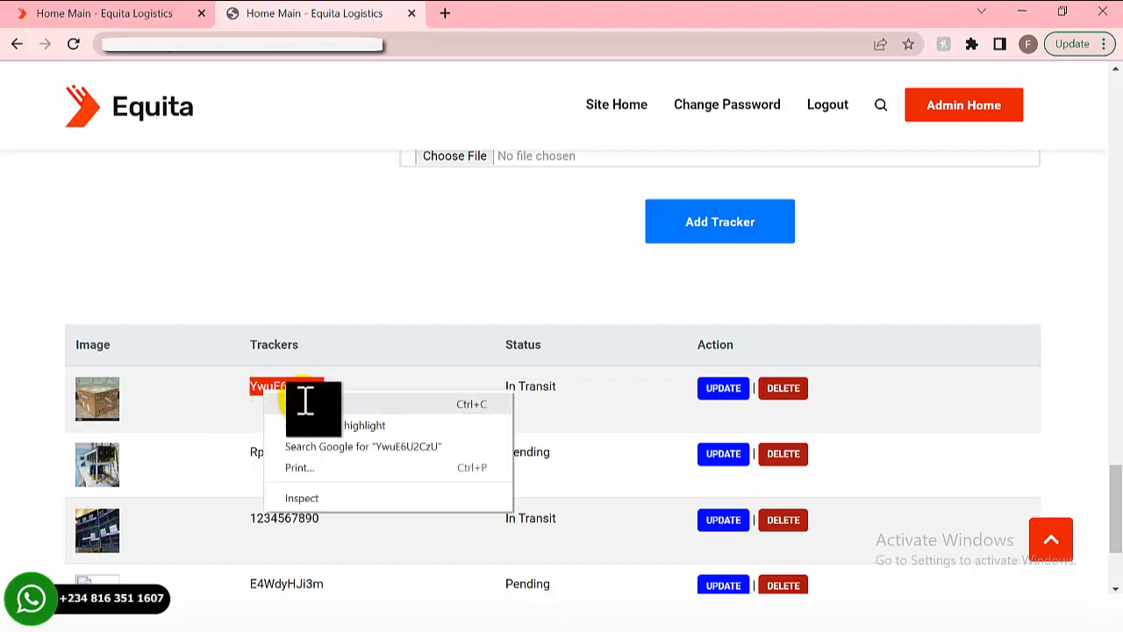
pyautogui.click(301, 404)
pyautogui.scroll(4, 386, 381)
pyautogui.scroll(-2, 391, 379)
pyautogui.scroll(15, 386, 377)
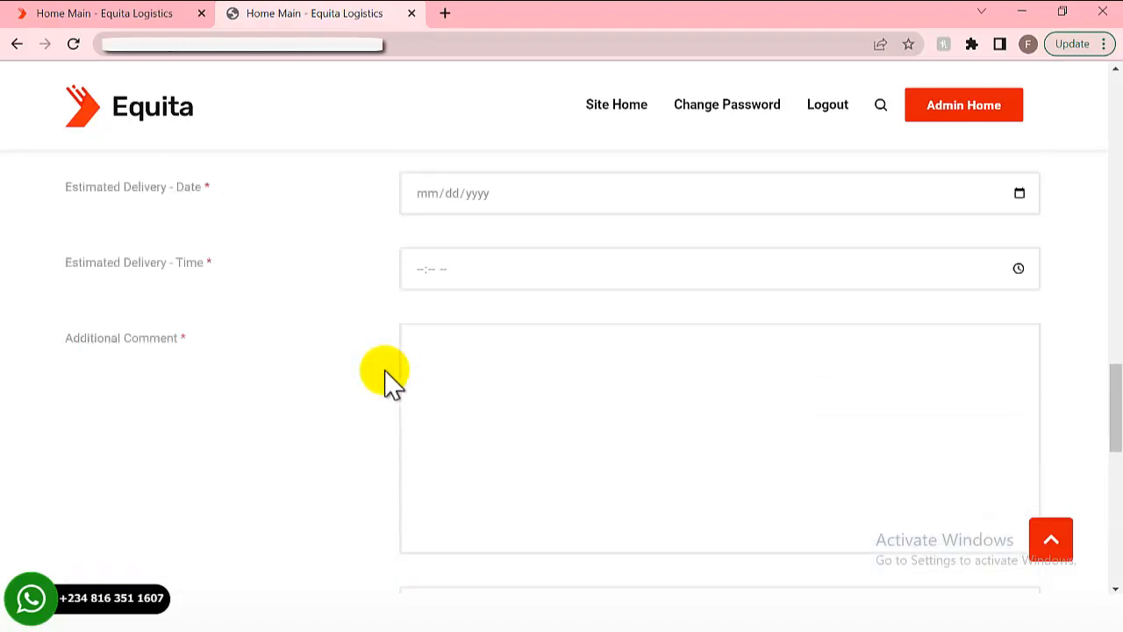
pyautogui.scroll(4, 386, 377)
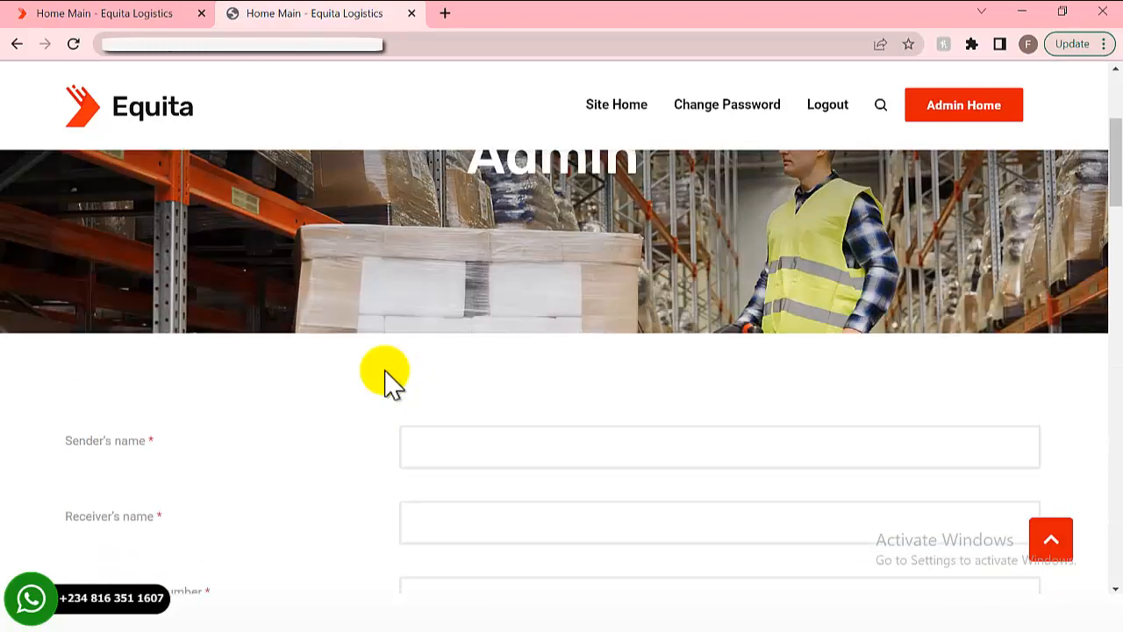
pyautogui.scroll(-14, 386, 377)
pyautogui.scroll(-10, 390, 377)
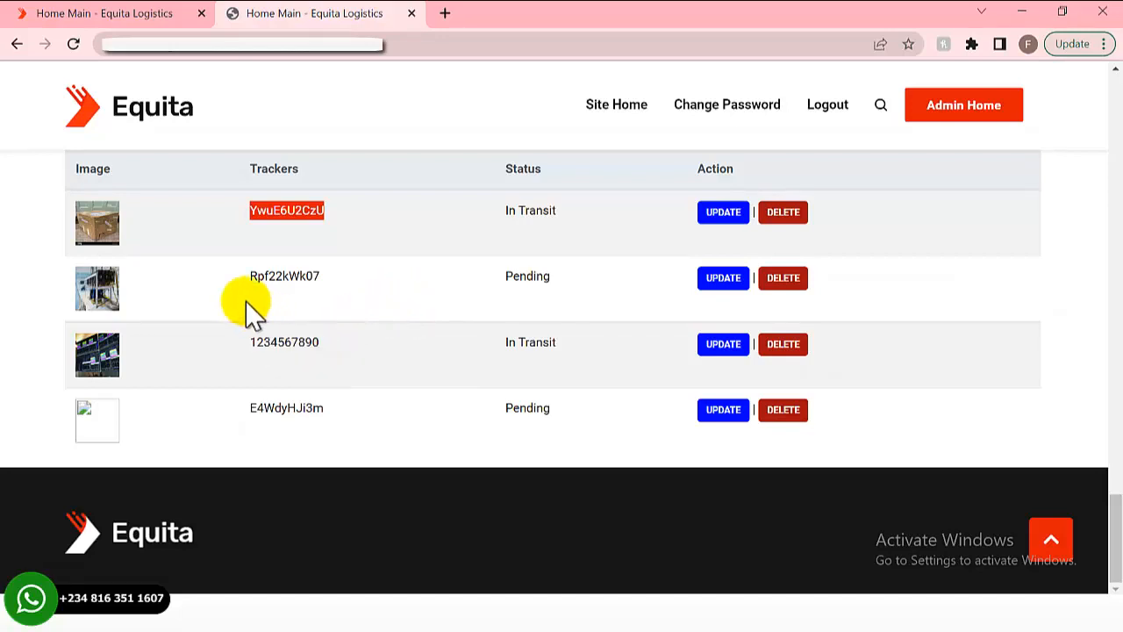
# - Paste the copied code into the home tab's Tracking number field and submit Track & Trace
pyautogui.click(139, 15)
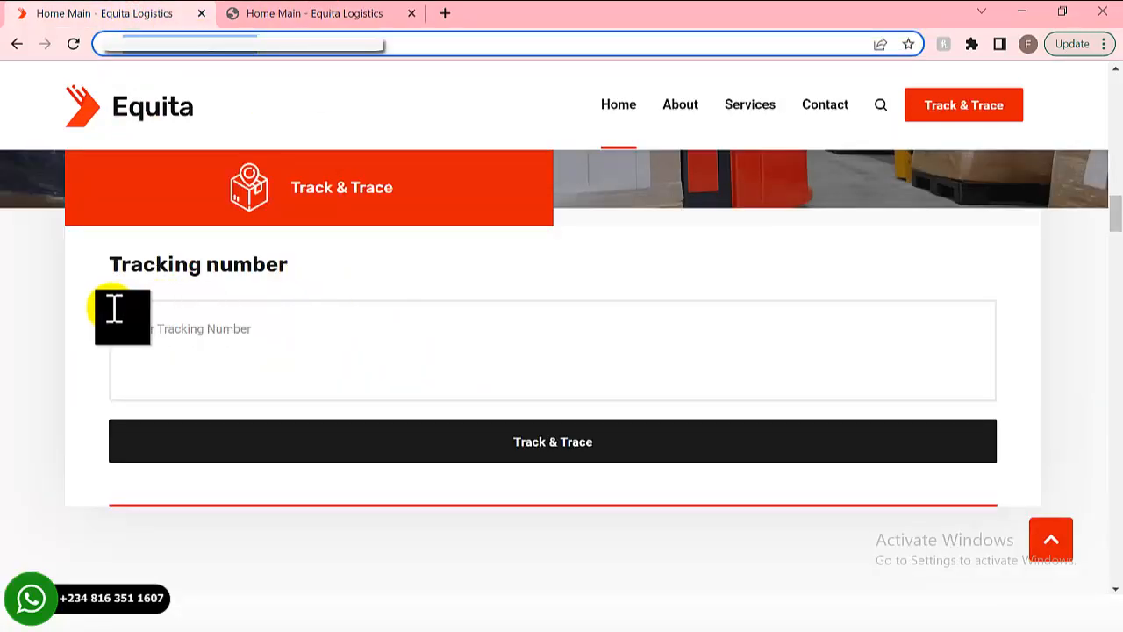
pyautogui.click(150, 329)
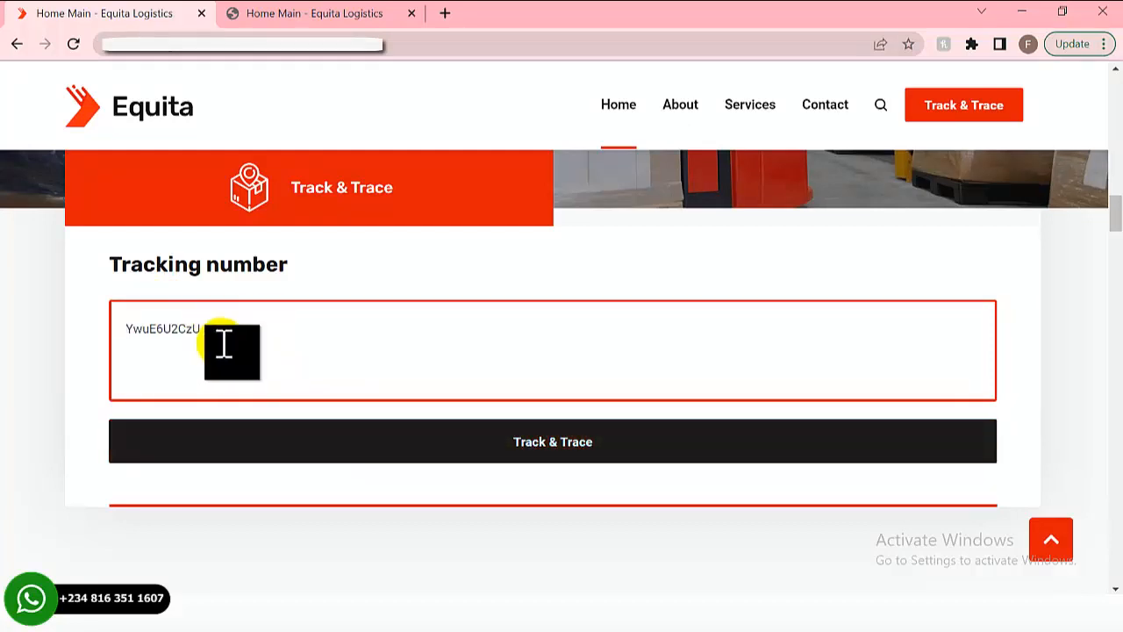
pyautogui.click(559, 449)
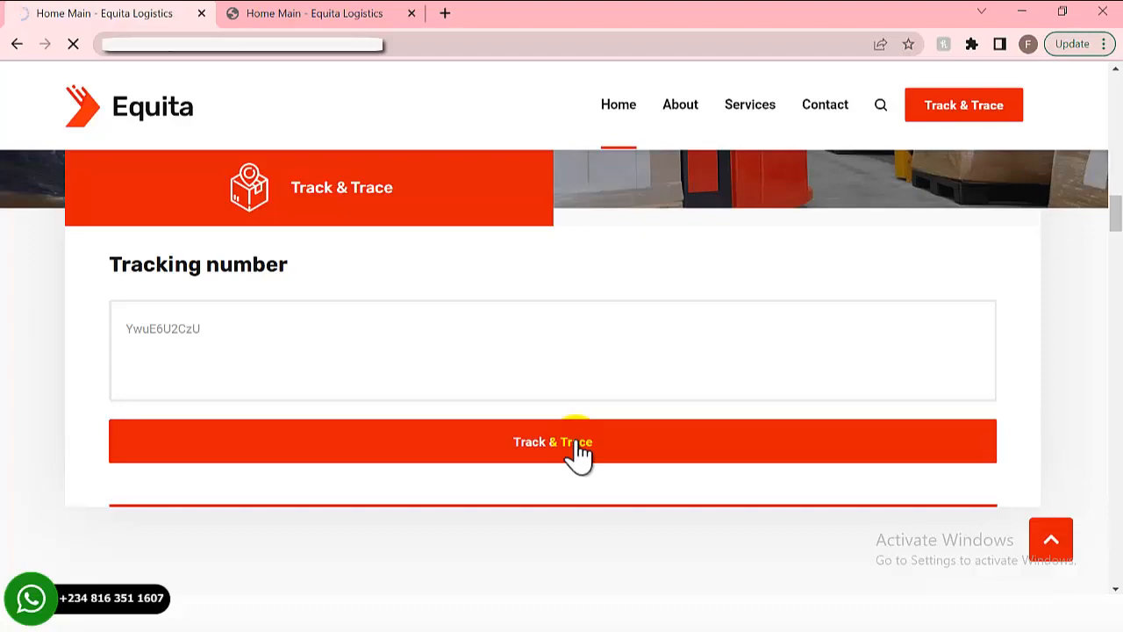
# - Review the Tracking Details showing the shipment In Transit from India to China, then return to the admin tab
pyautogui.scroll(-3, 319, 394)
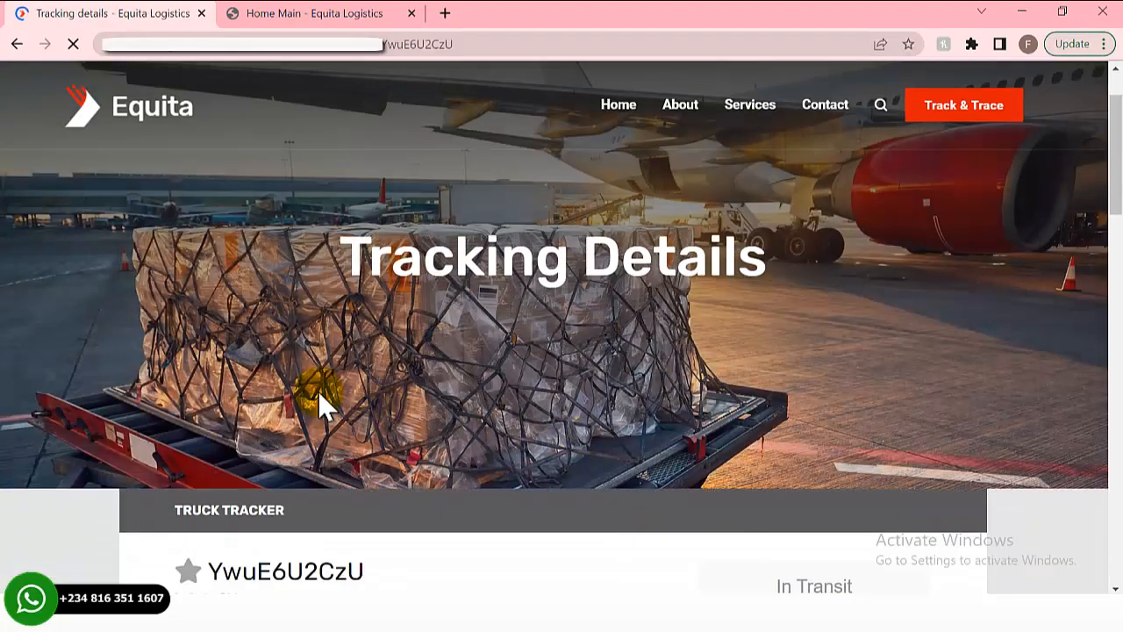
pyautogui.scroll(-3, 318, 392)
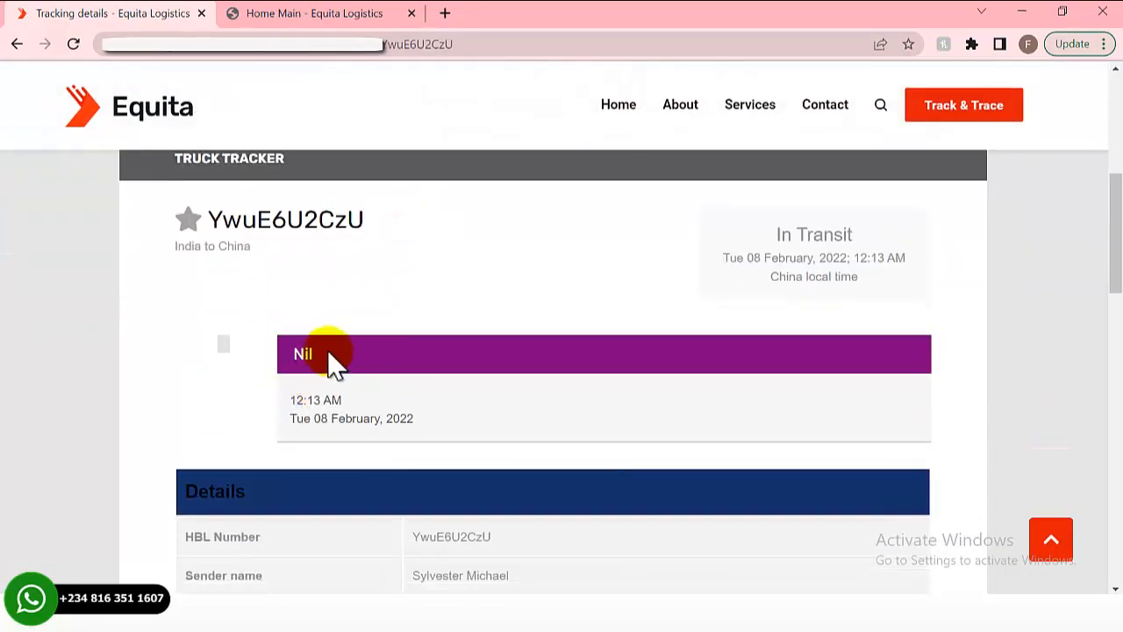
pyautogui.scroll(-1, 332, 360)
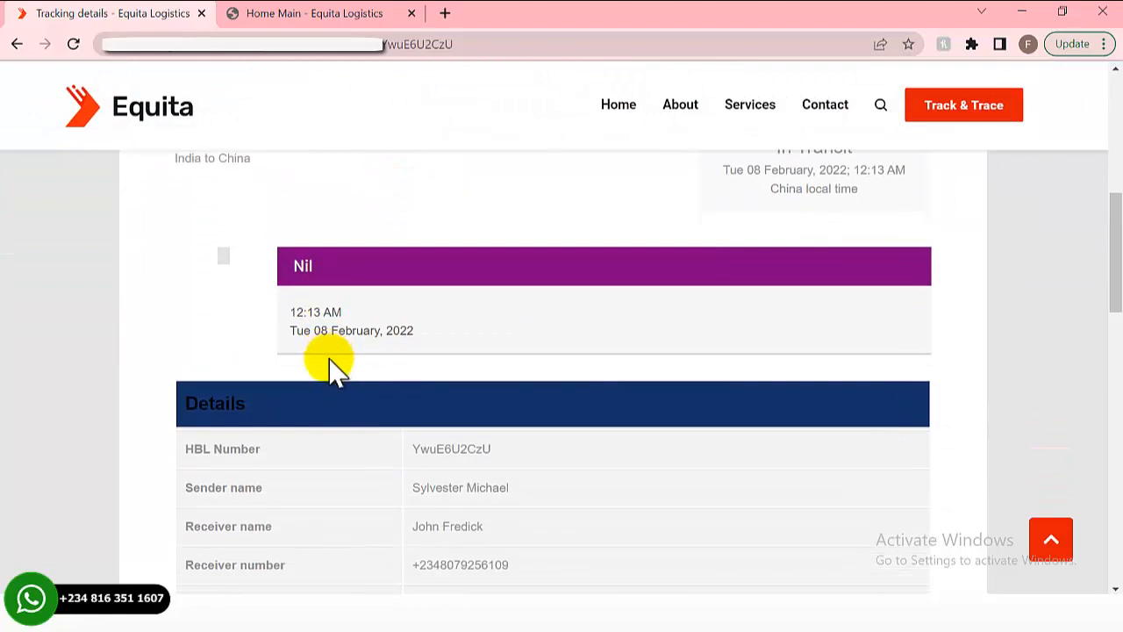
pyautogui.scroll(-1, 433, 394)
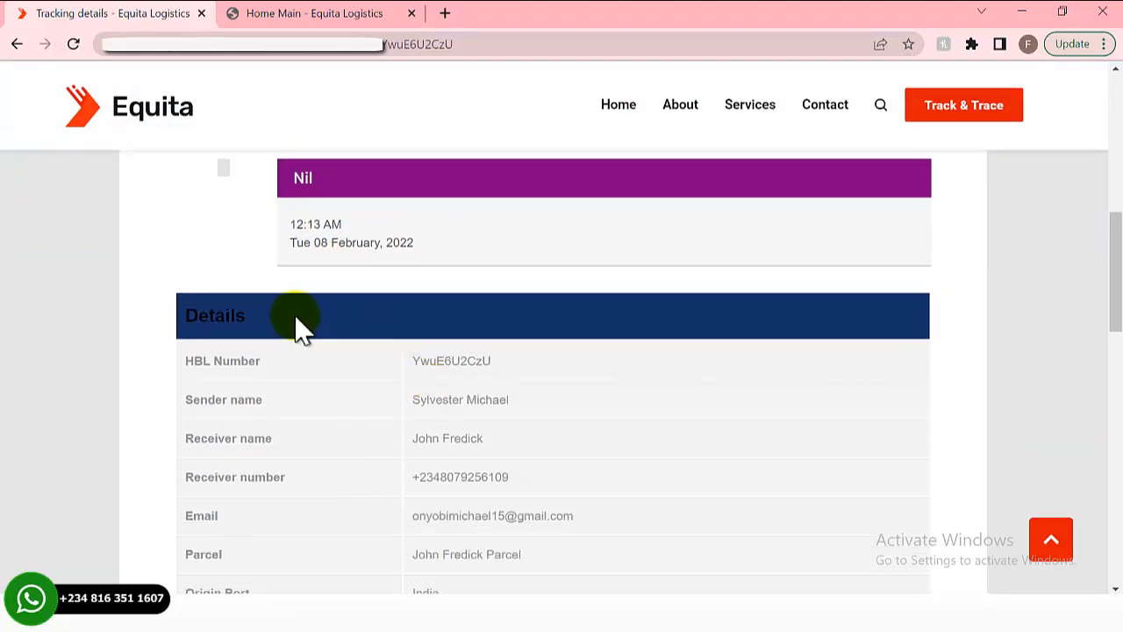
pyautogui.scroll(2, 268, 318)
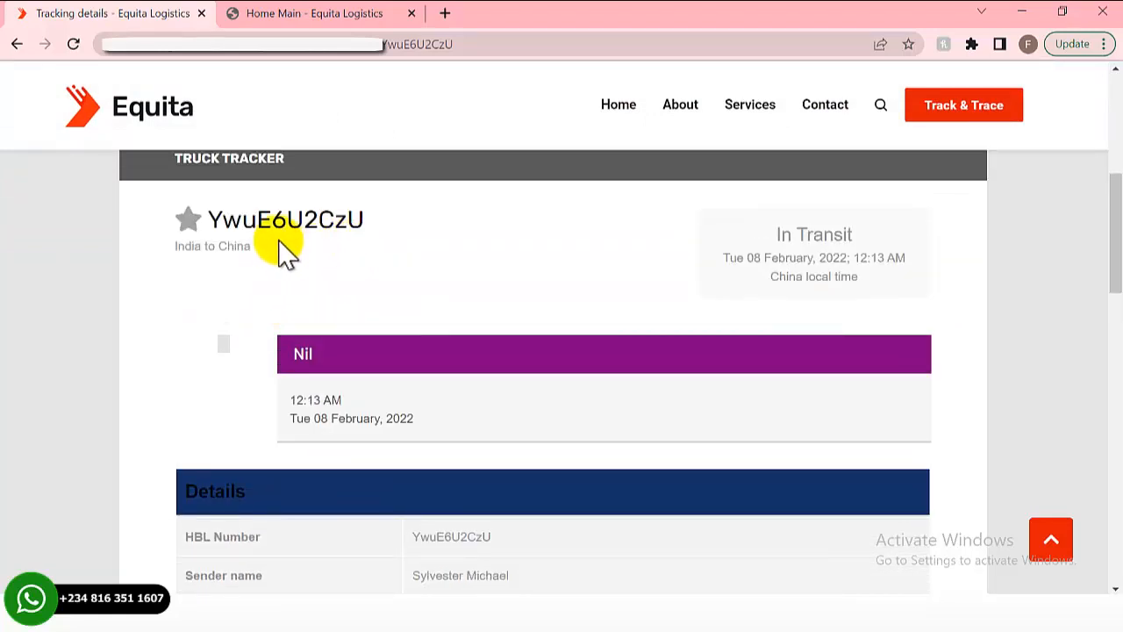
pyautogui.scroll(-2, 290, 264)
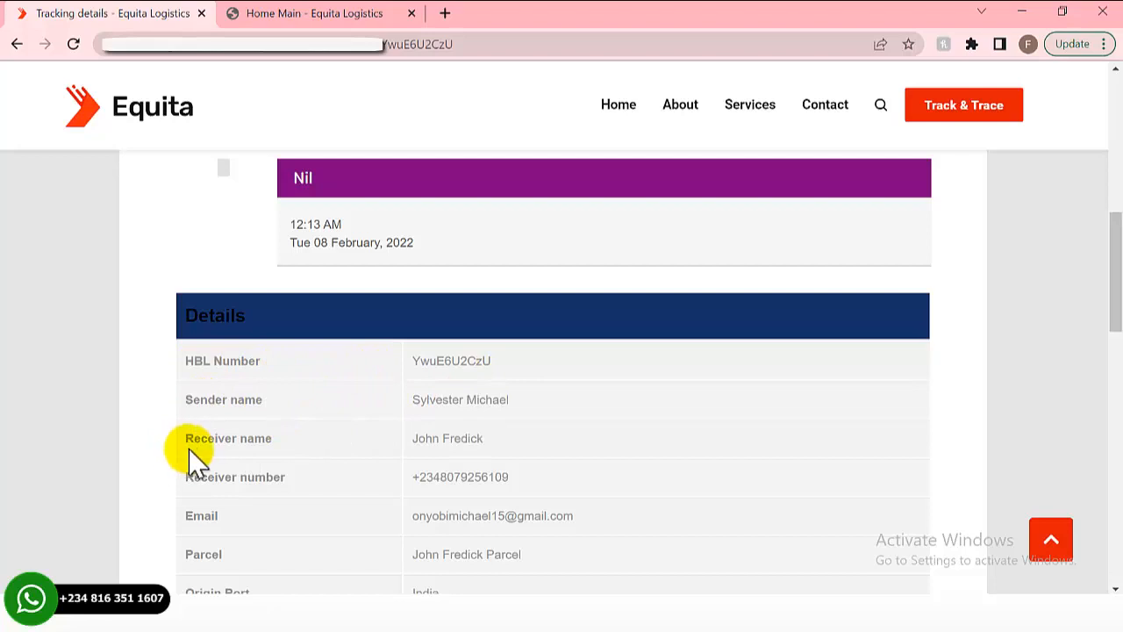
pyautogui.scroll(-1, 264, 443)
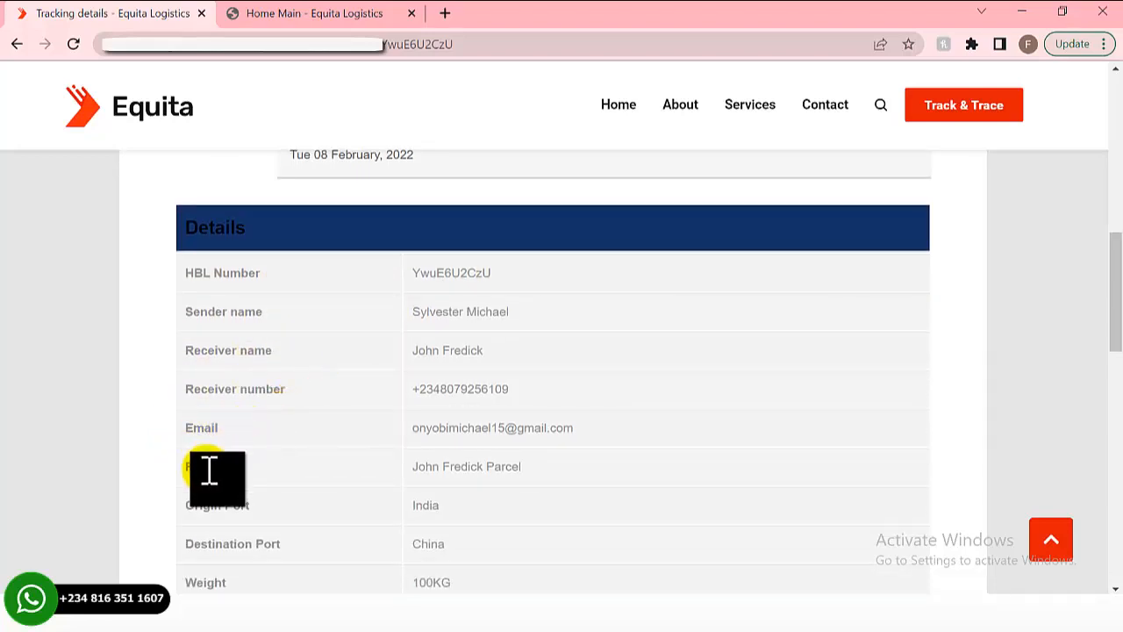
pyautogui.scroll(-3, 219, 452)
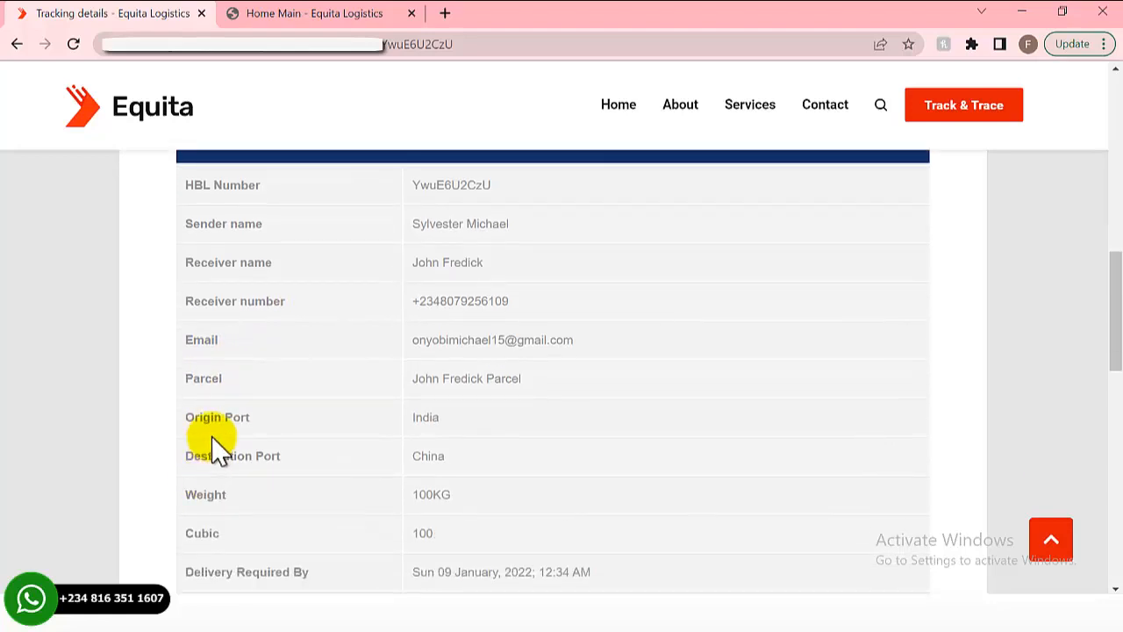
pyautogui.scroll(-3, 279, 368)
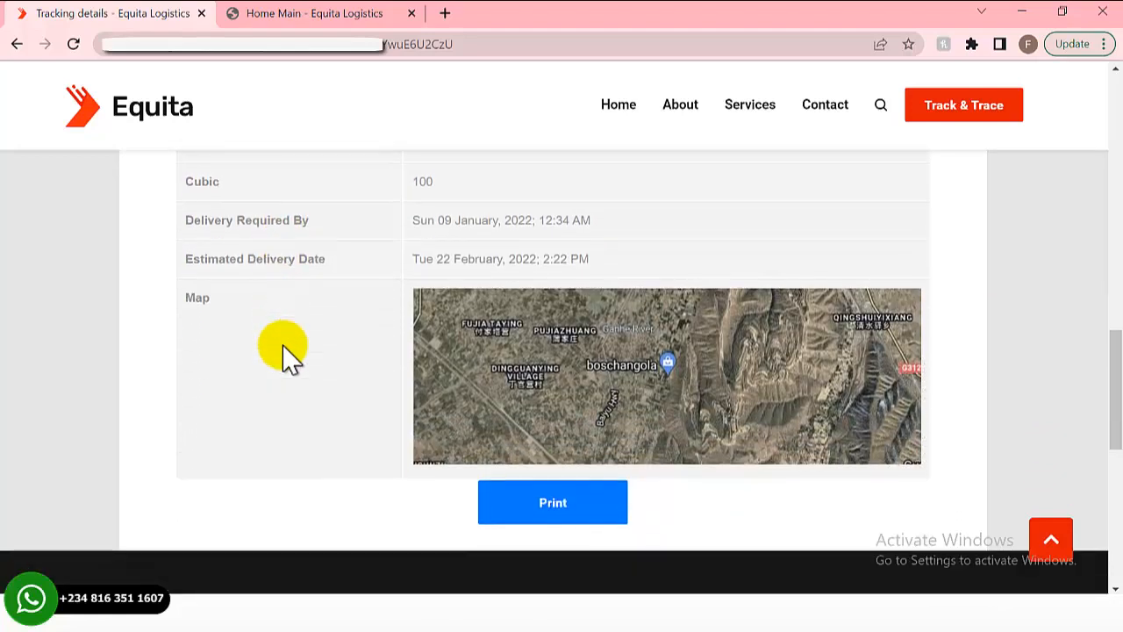
pyautogui.scroll(-4, 363, 325)
pyautogui.scroll(5, 364, 325)
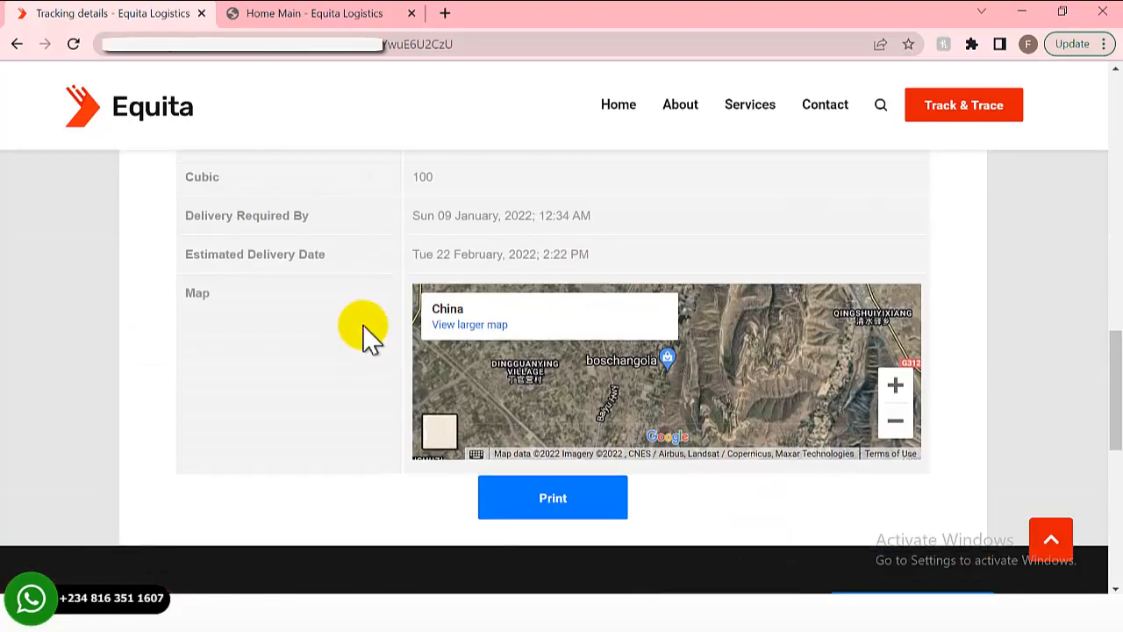
pyautogui.scroll(10, 367, 333)
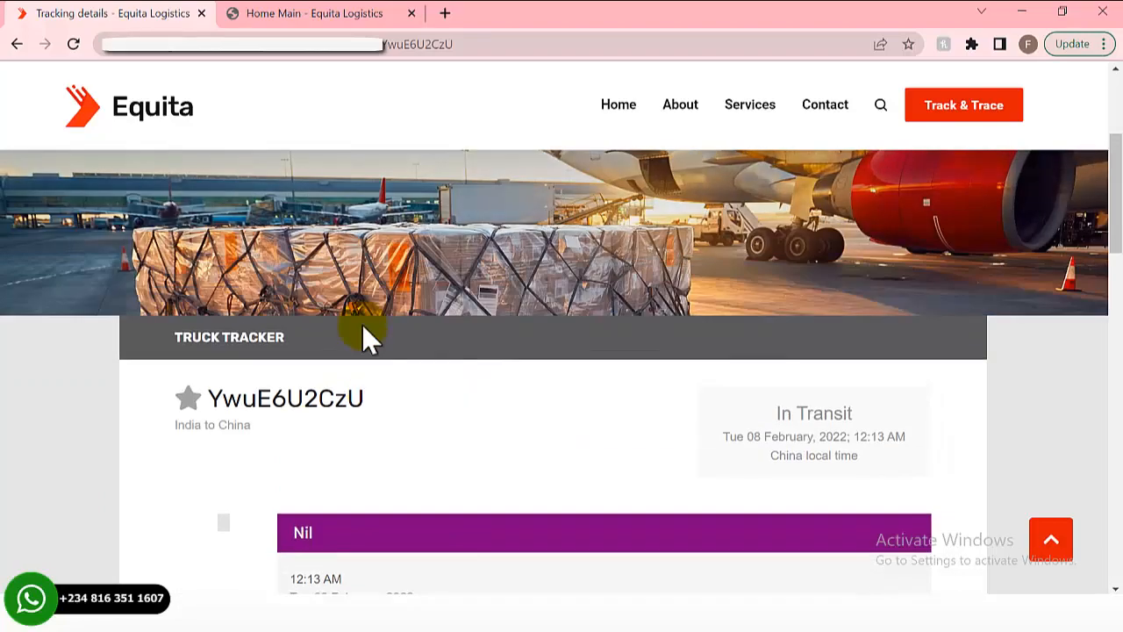
pyautogui.scroll(3, 367, 336)
pyautogui.click(299, 14)
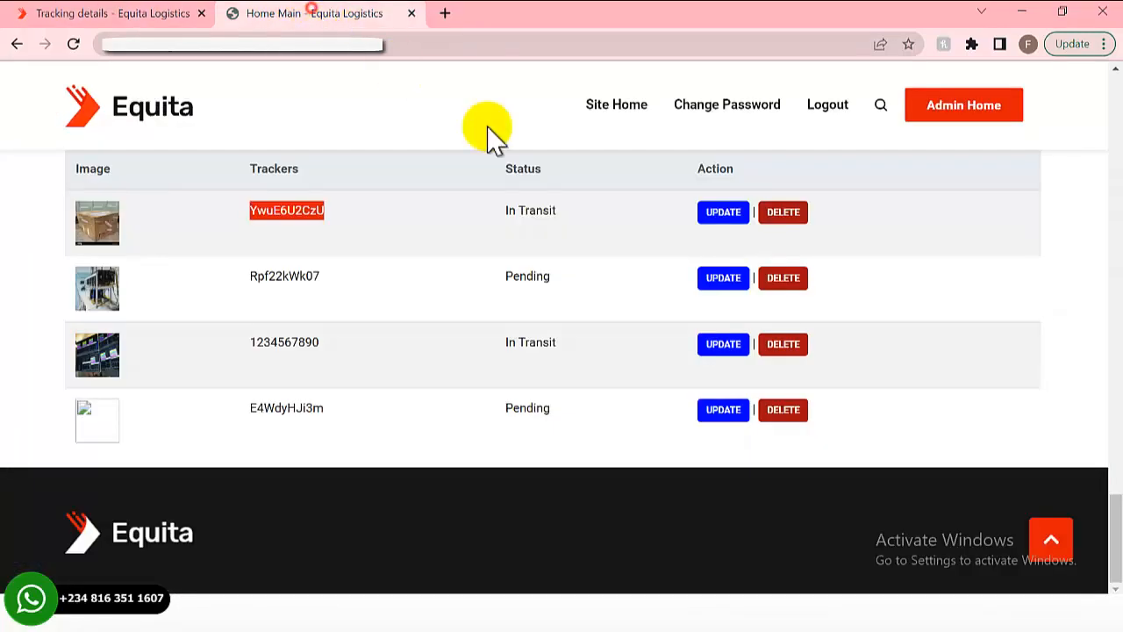
# - Look over the empty Add Tracker form fields, then return to the shipment's Tracking Details page
pyautogui.scroll(2, 474, 263)
pyautogui.scroll(10, 465, 320)
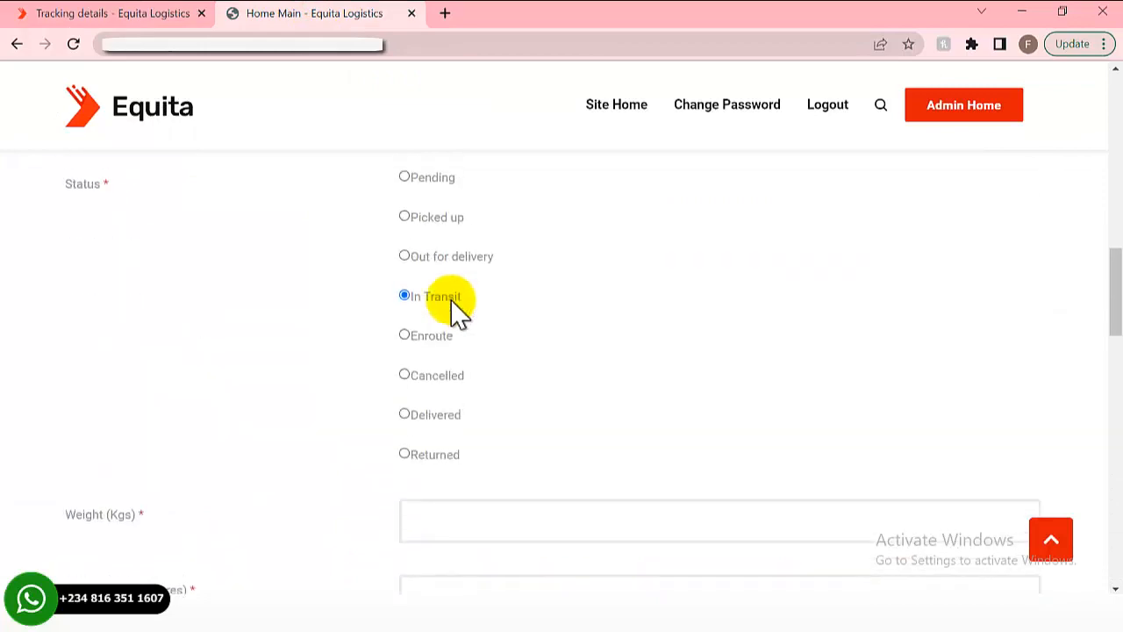
pyautogui.scroll(8, 450, 307)
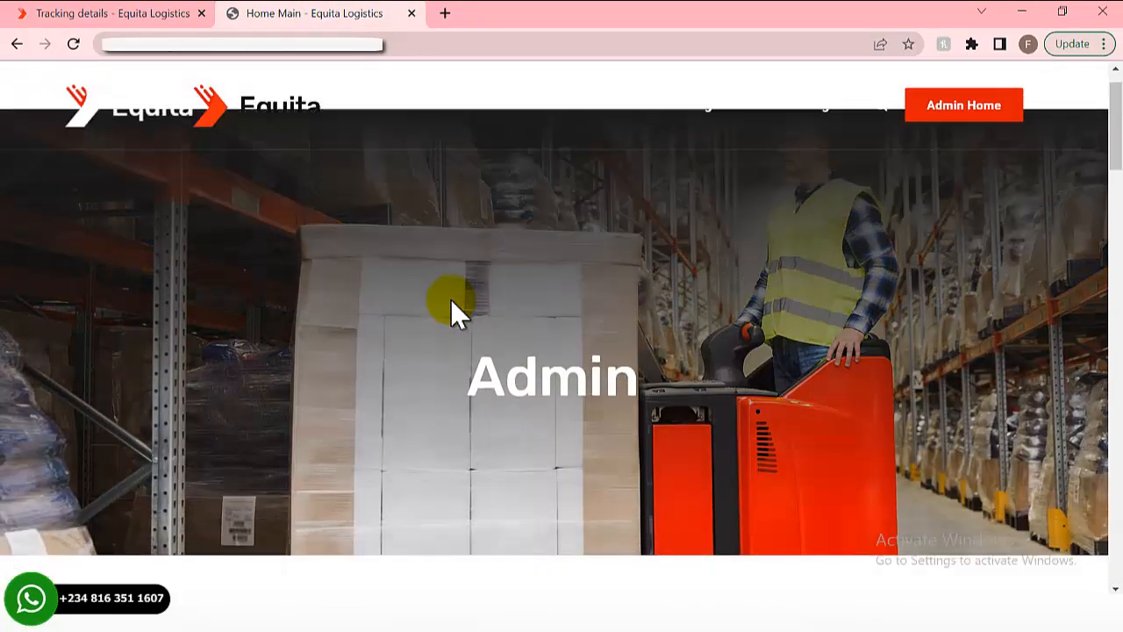
pyautogui.scroll(-2, 450, 307)
pyautogui.scroll(-1, 441, 359)
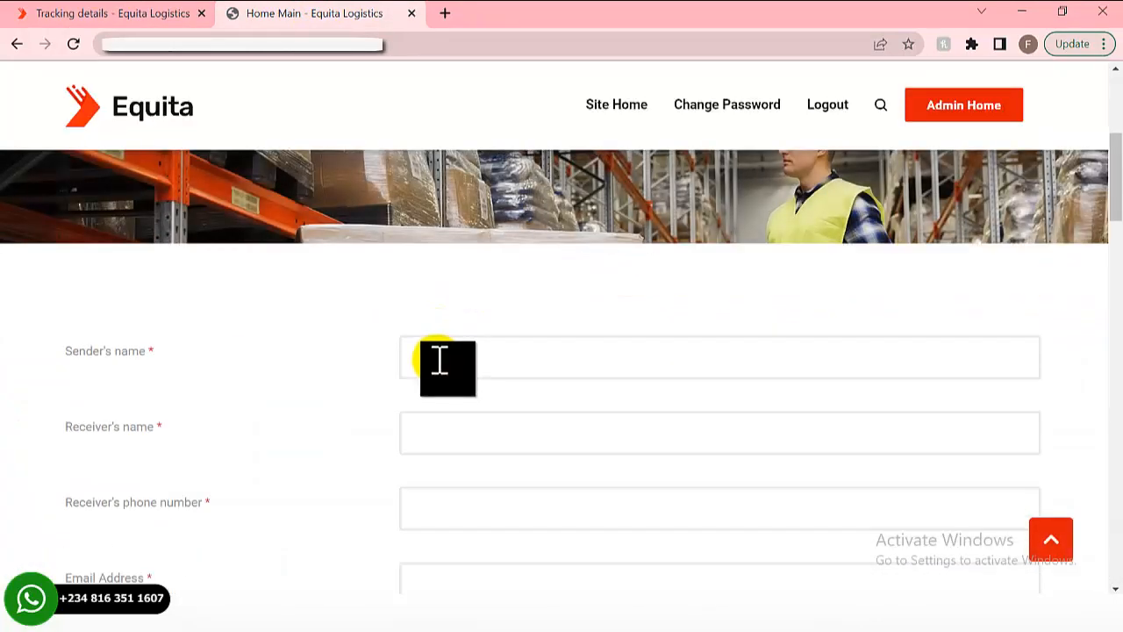
pyautogui.scroll(-4, 440, 361)
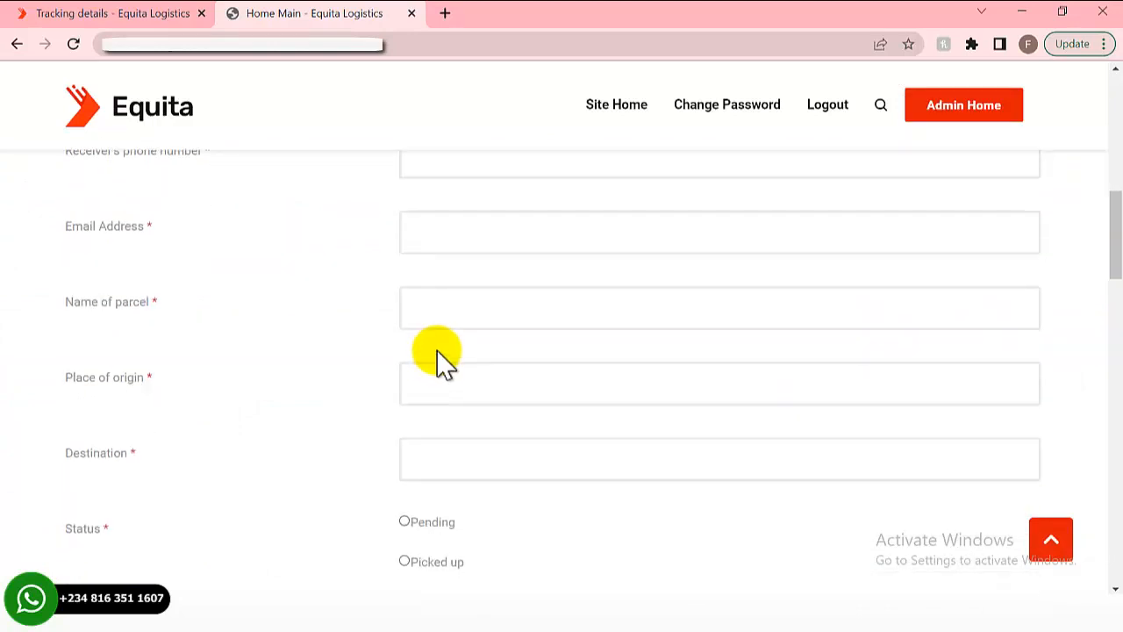
pyautogui.scroll(-1, 443, 359)
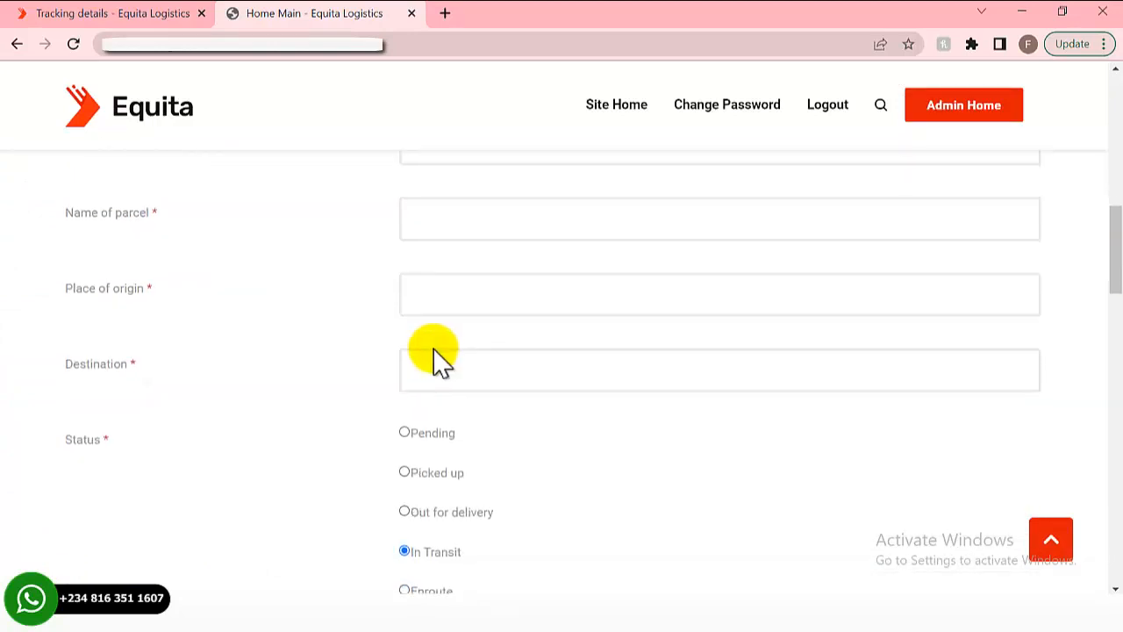
pyautogui.scroll(-2, 434, 351)
pyautogui.scroll(-3, 430, 347)
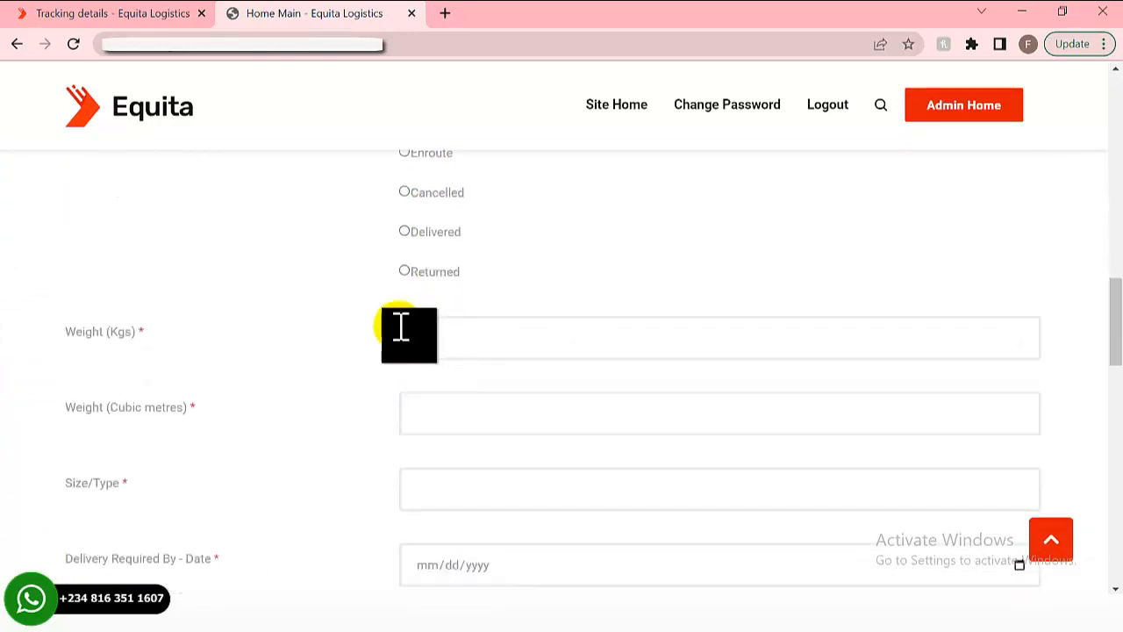
pyautogui.click(53, 12)
# - Review the Tracking Details page, then go back to the Equita home page via the logo
pyautogui.scroll(-1, 370, 367)
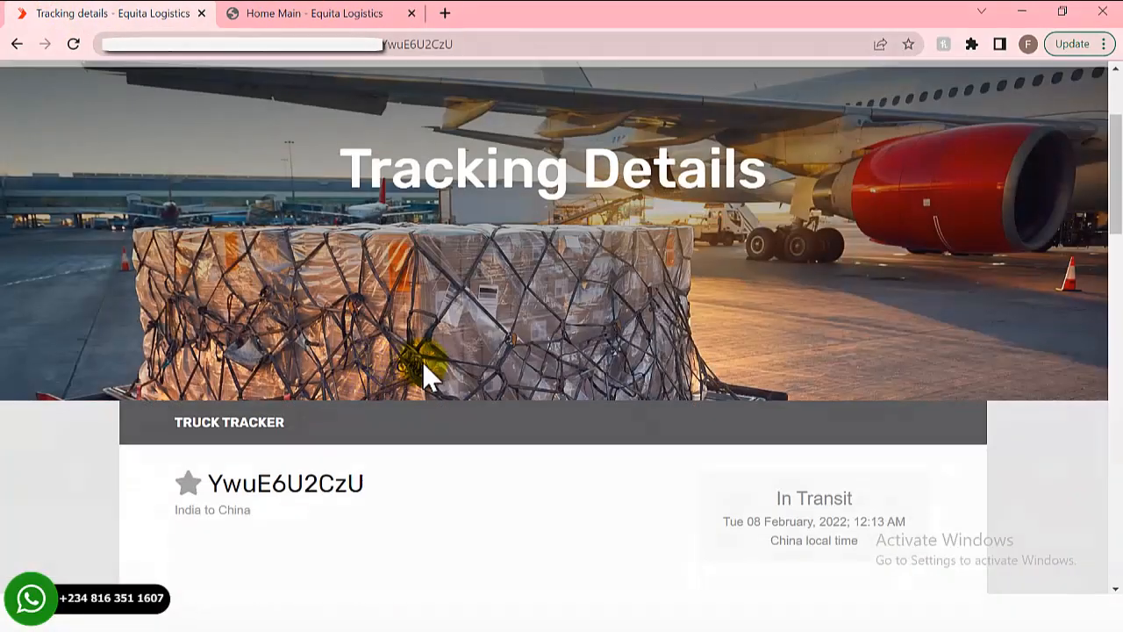
pyautogui.scroll(2, 459, 350)
pyautogui.scroll(-1, 455, 351)
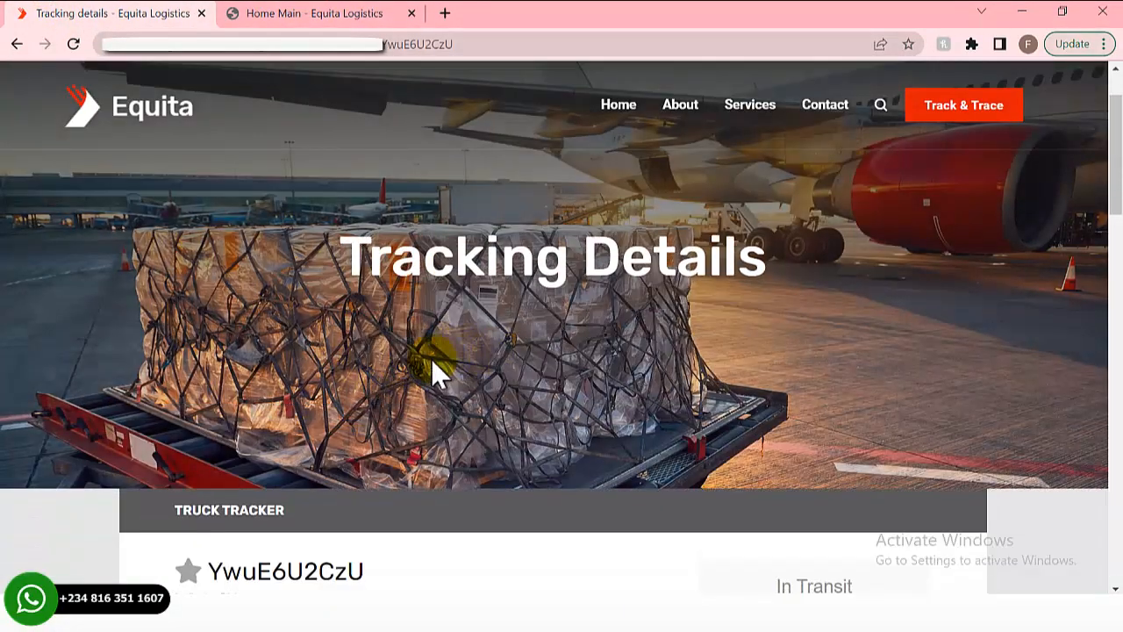
pyautogui.scroll(-6, 431, 358)
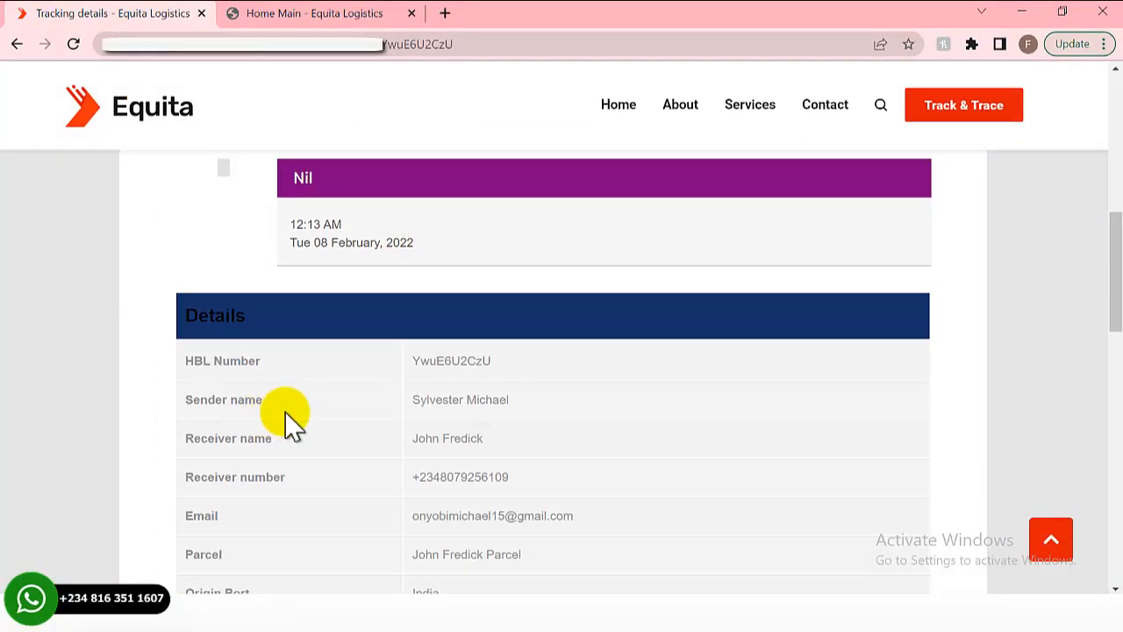
pyautogui.scroll(-8, 289, 422)
pyautogui.scroll(-3, 321, 436)
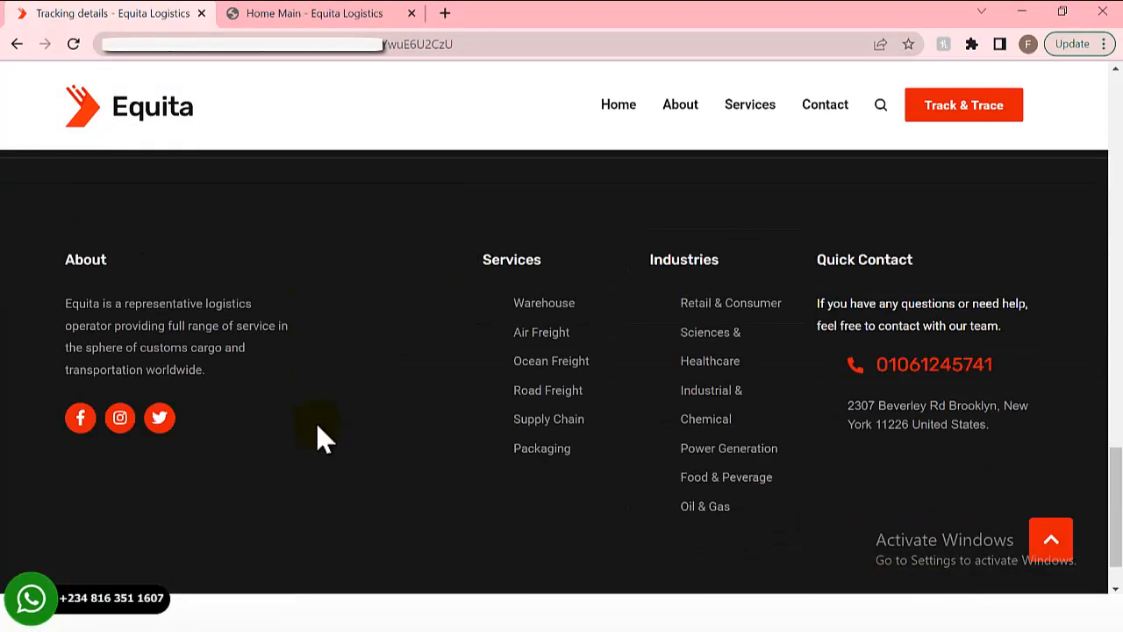
pyautogui.scroll(7, 321, 341)
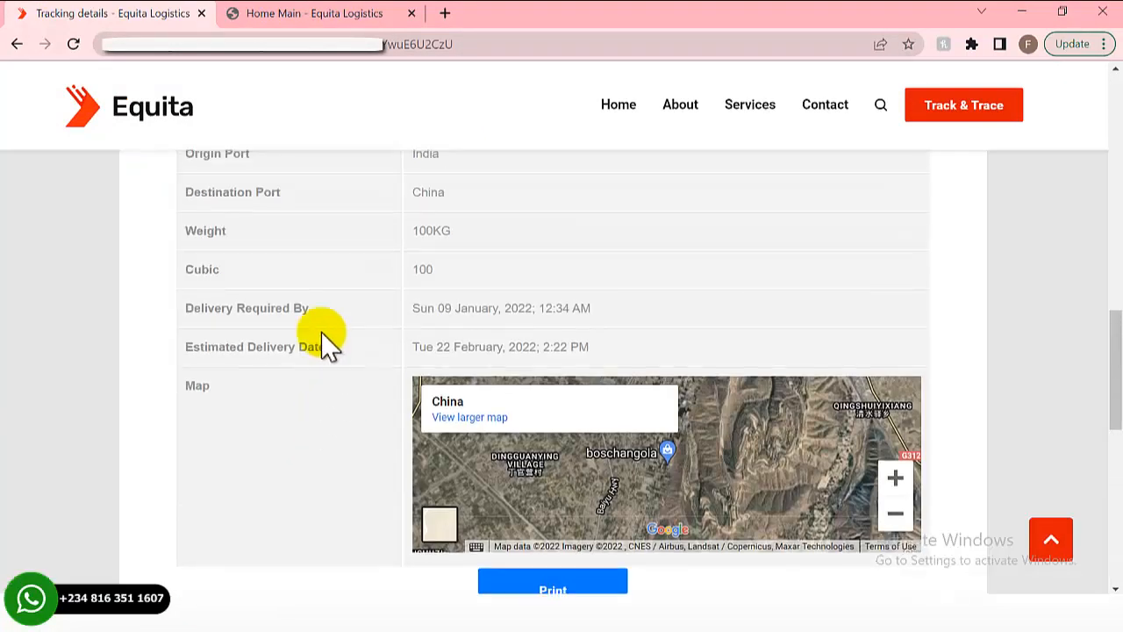
pyautogui.click(188, 120)
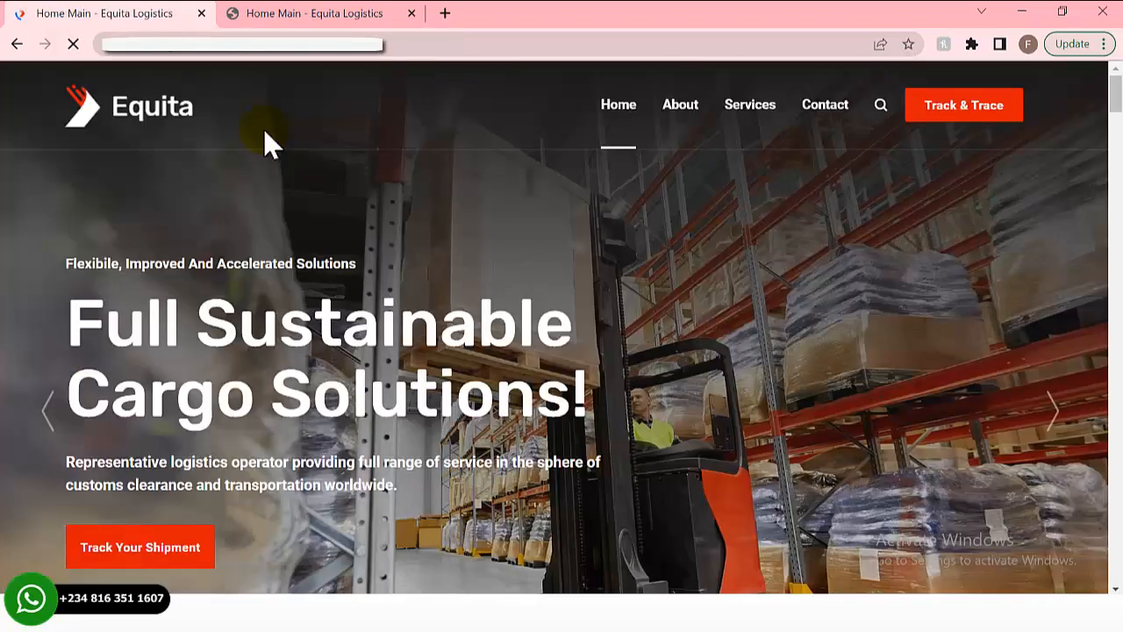
# - Scroll the live Equita home page from the hero banner down to the footer
pyautogui.scroll(-2, 169, 225)
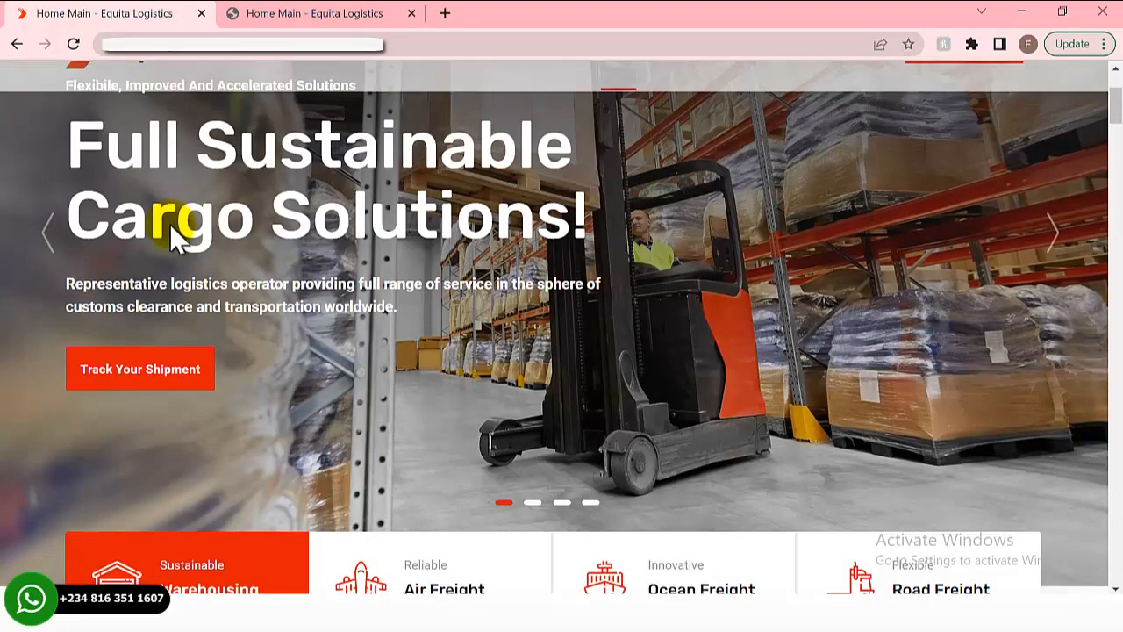
pyautogui.scroll(-1, 189, 210)
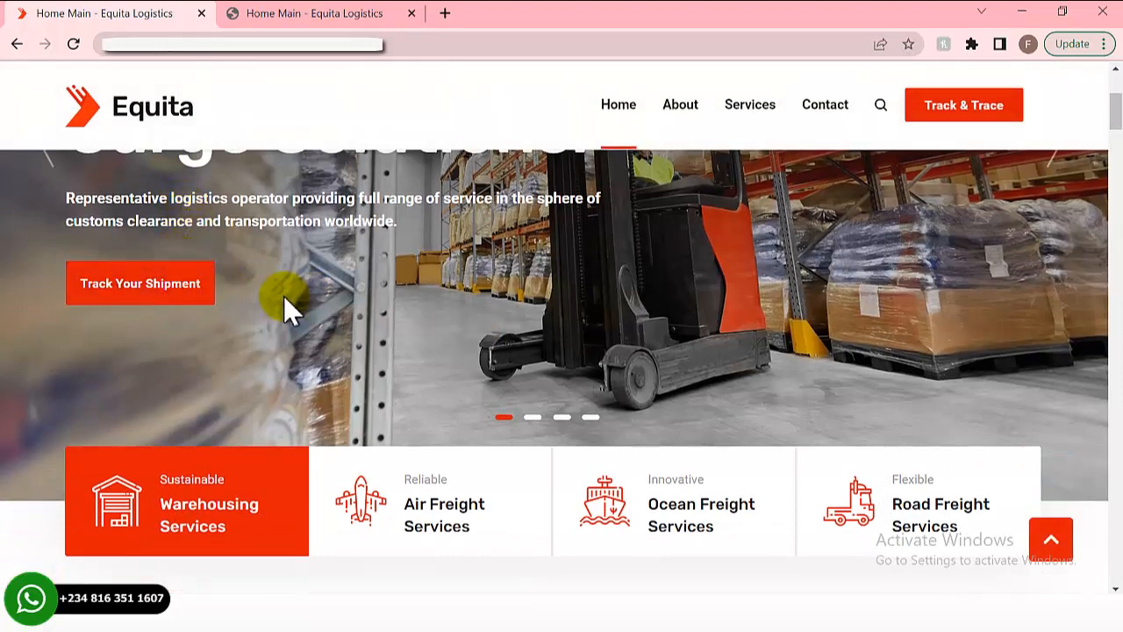
pyautogui.scroll(-2, 325, 338)
pyautogui.scroll(-12, 302, 342)
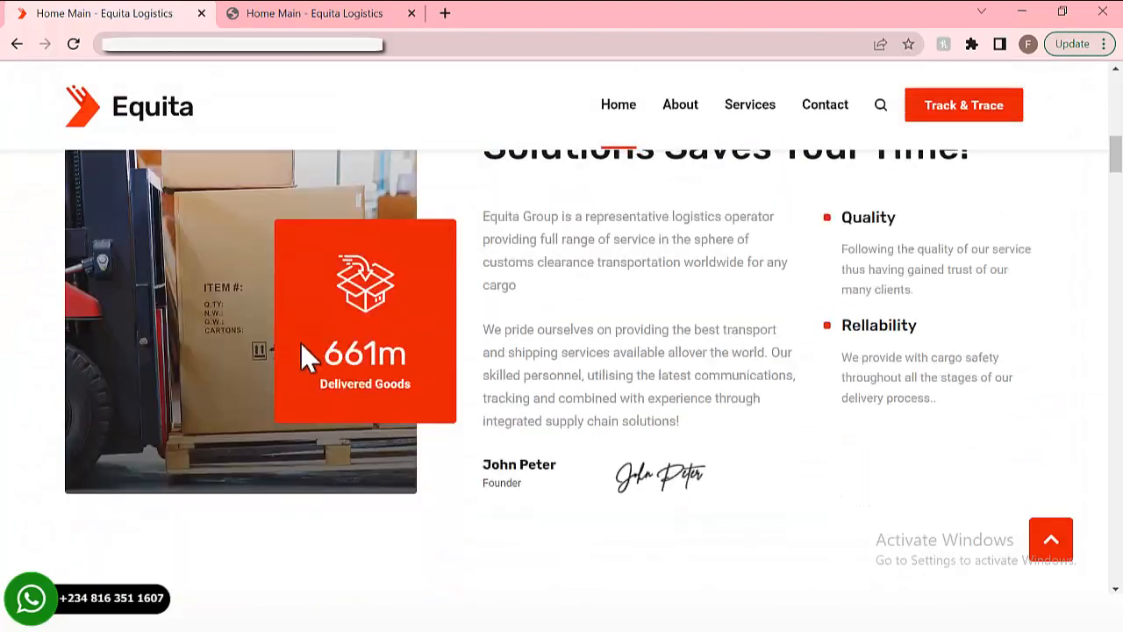
pyautogui.scroll(-10, 303, 342)
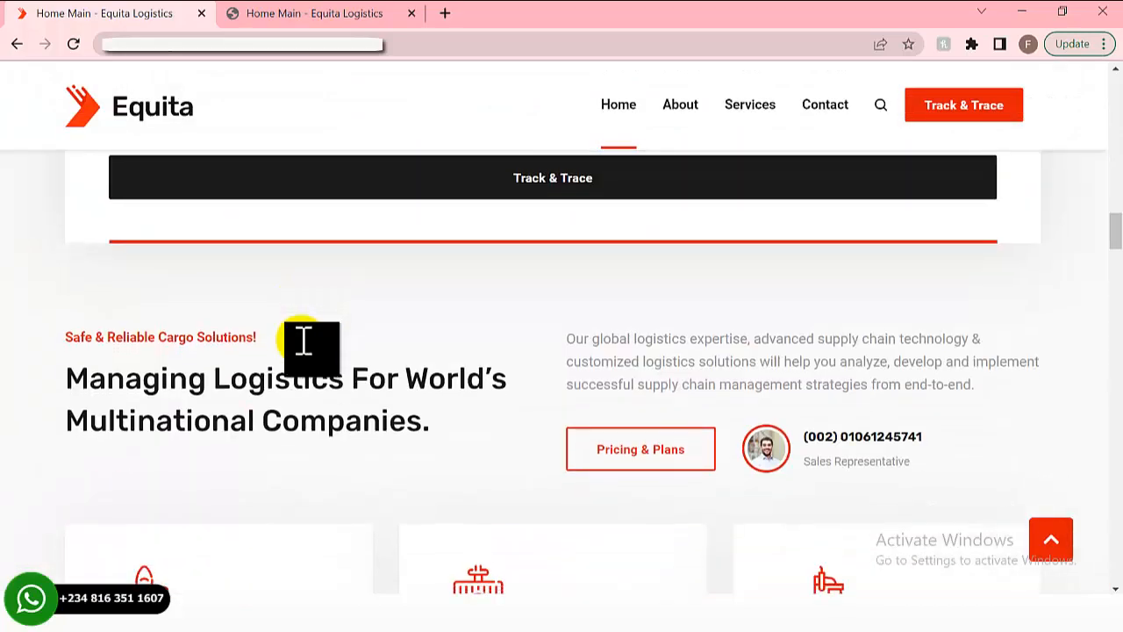
pyautogui.scroll(-1, 189, 349)
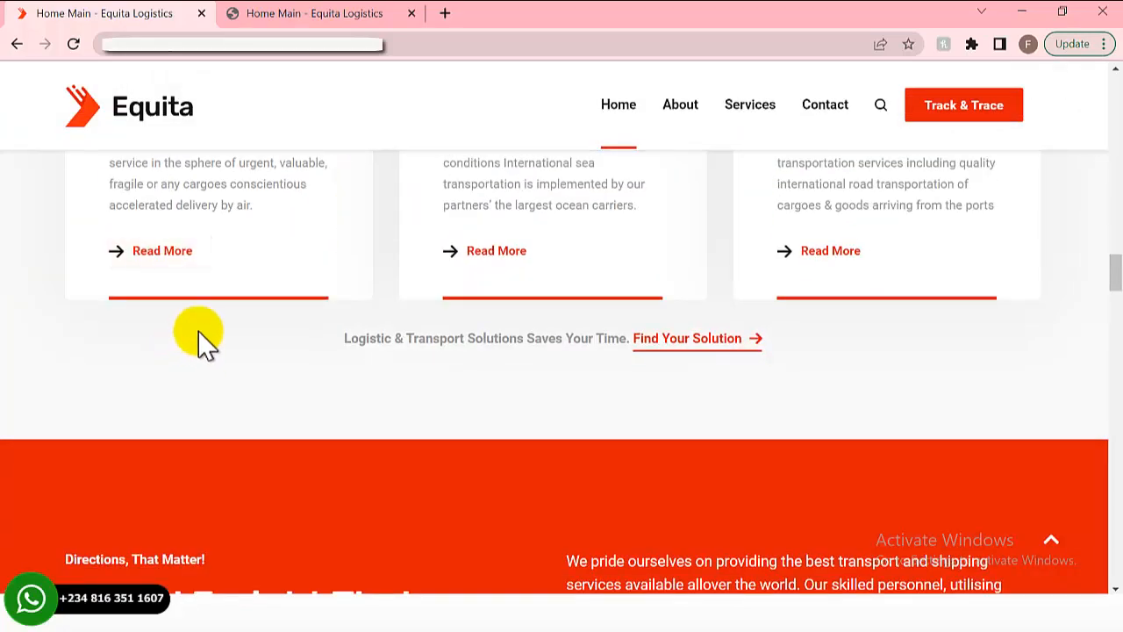
pyautogui.scroll(2, 228, 299)
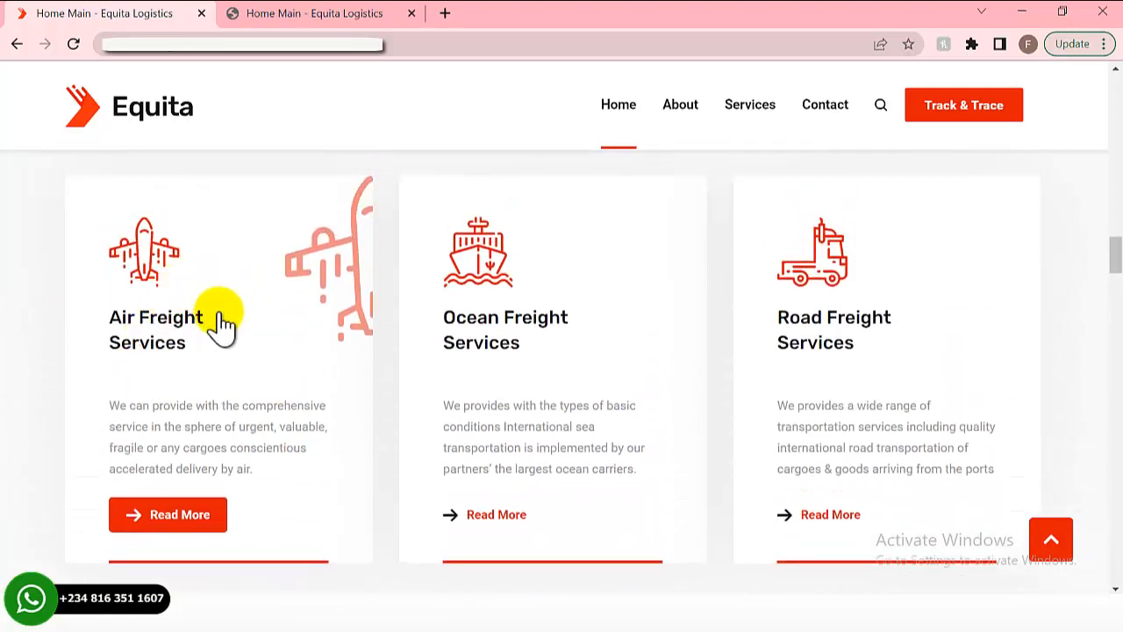
pyautogui.scroll(-5, 180, 351)
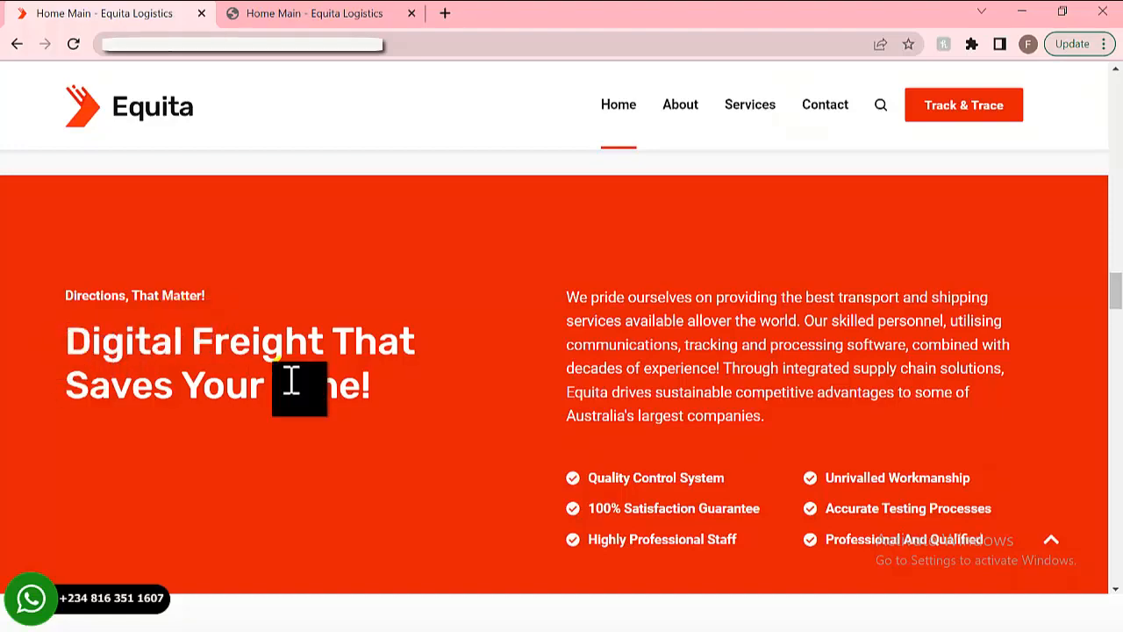
pyautogui.scroll(-8, 280, 392)
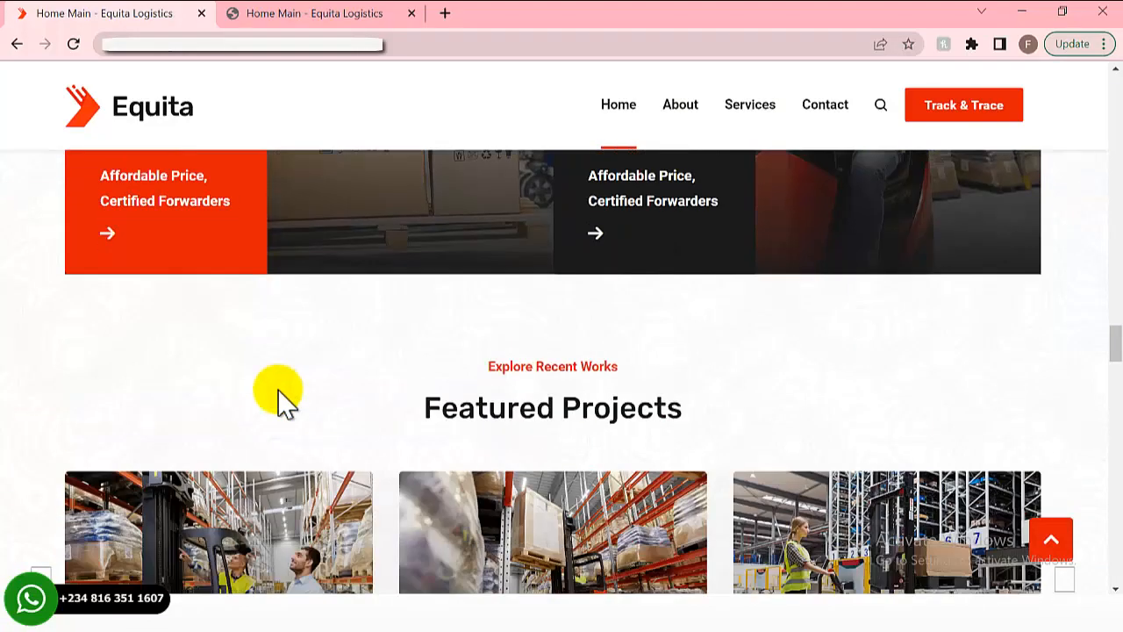
pyautogui.scroll(3, 279, 390)
pyautogui.scroll(-10, 279, 396)
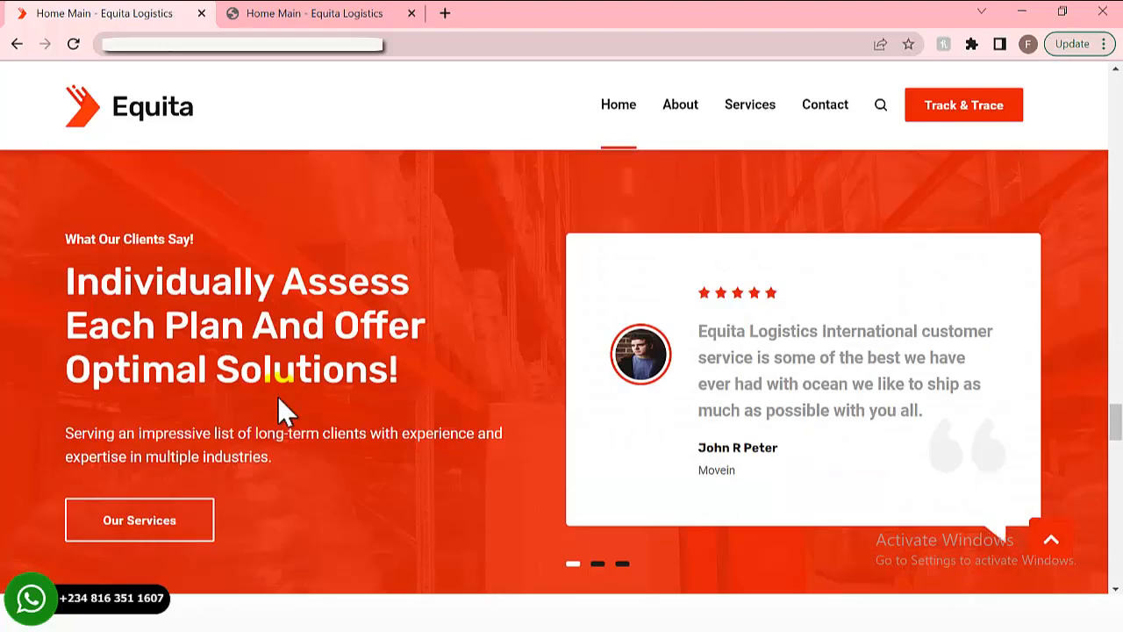
pyautogui.scroll(-5, 279, 400)
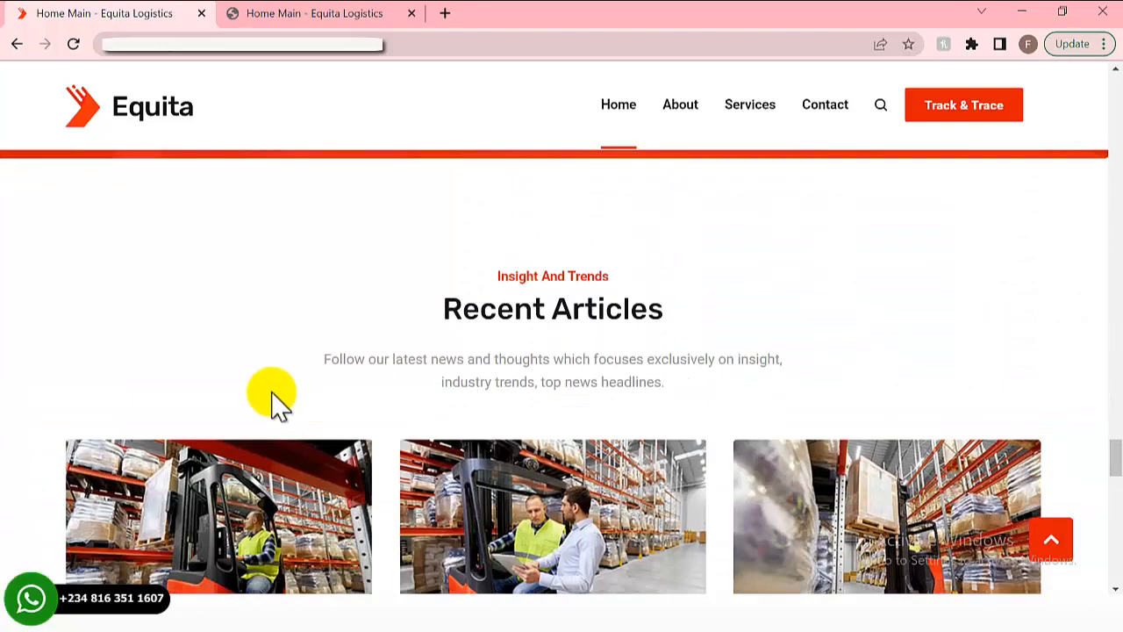
pyautogui.scroll(-3, 272, 395)
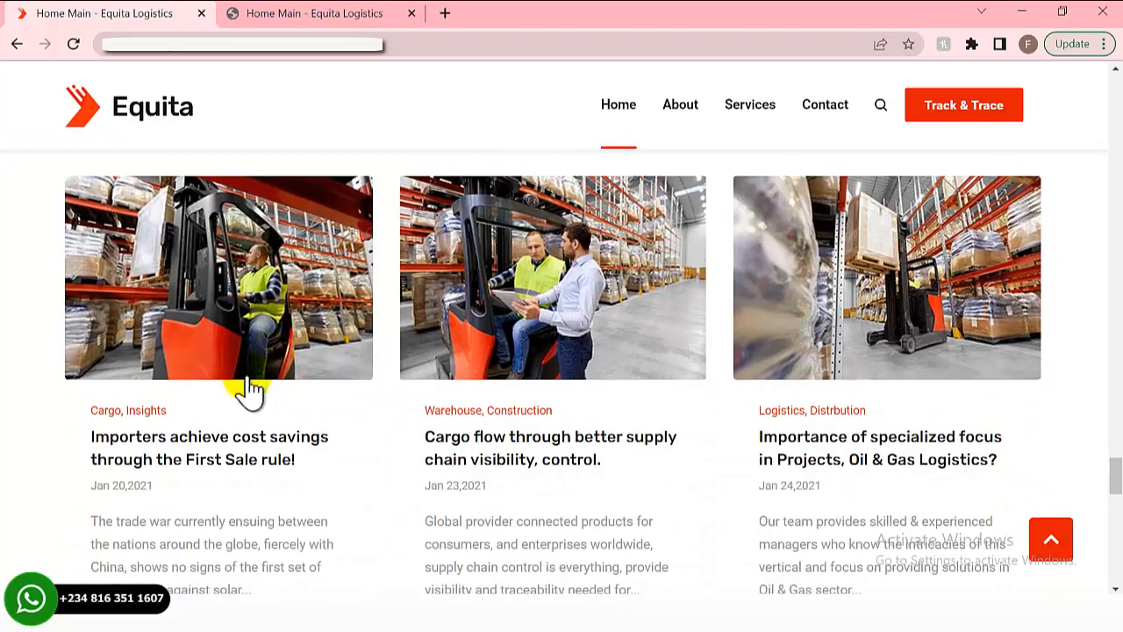
pyautogui.scroll(-10, 248, 391)
pyautogui.scroll(3, 243, 406)
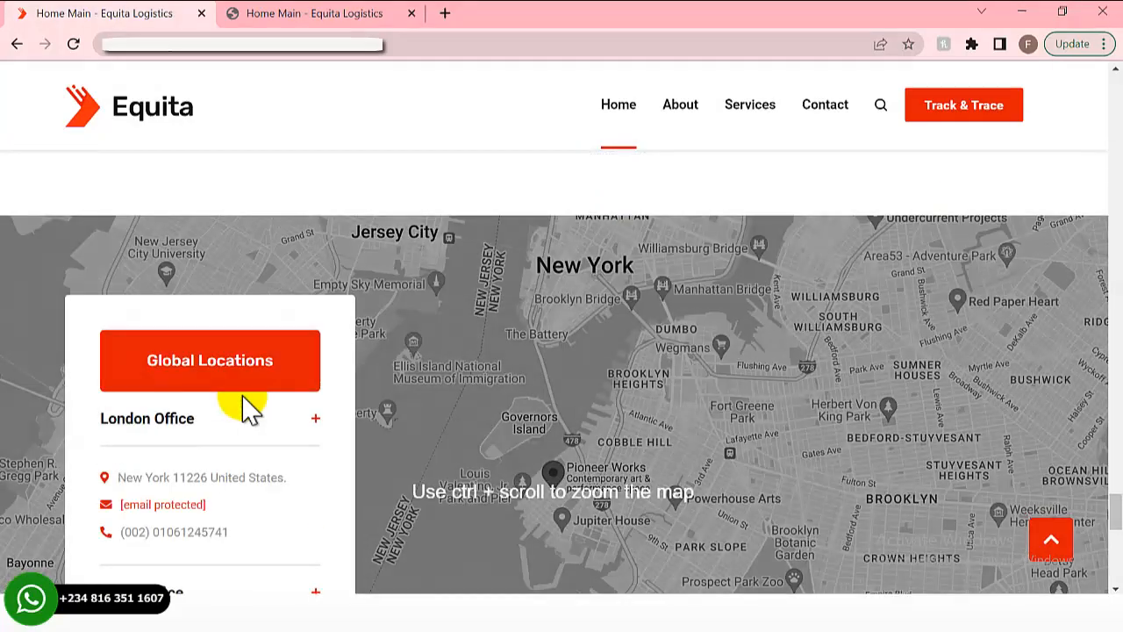
pyautogui.scroll(-7, 243, 406)
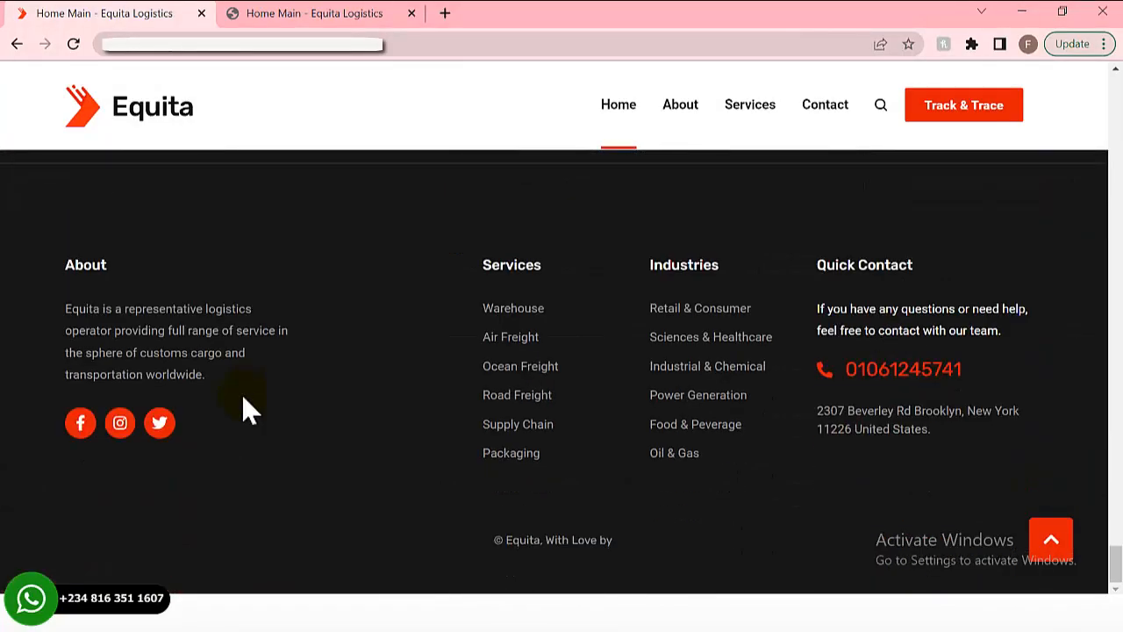
pyautogui.scroll(3, 243, 397)
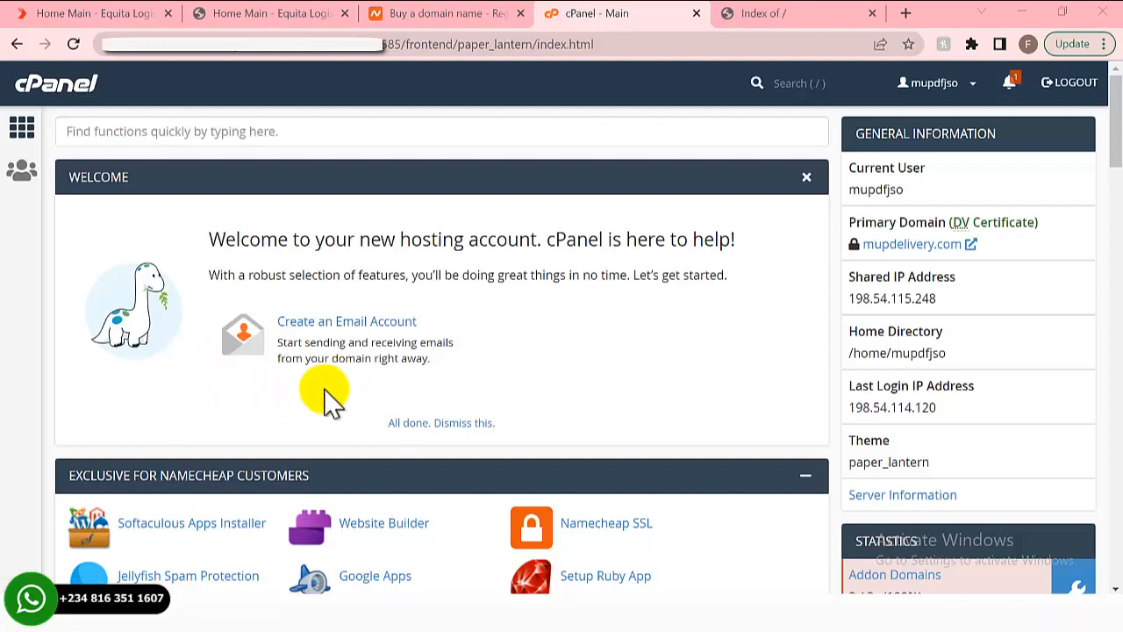
pyautogui.scroll(-2, 201, 406)
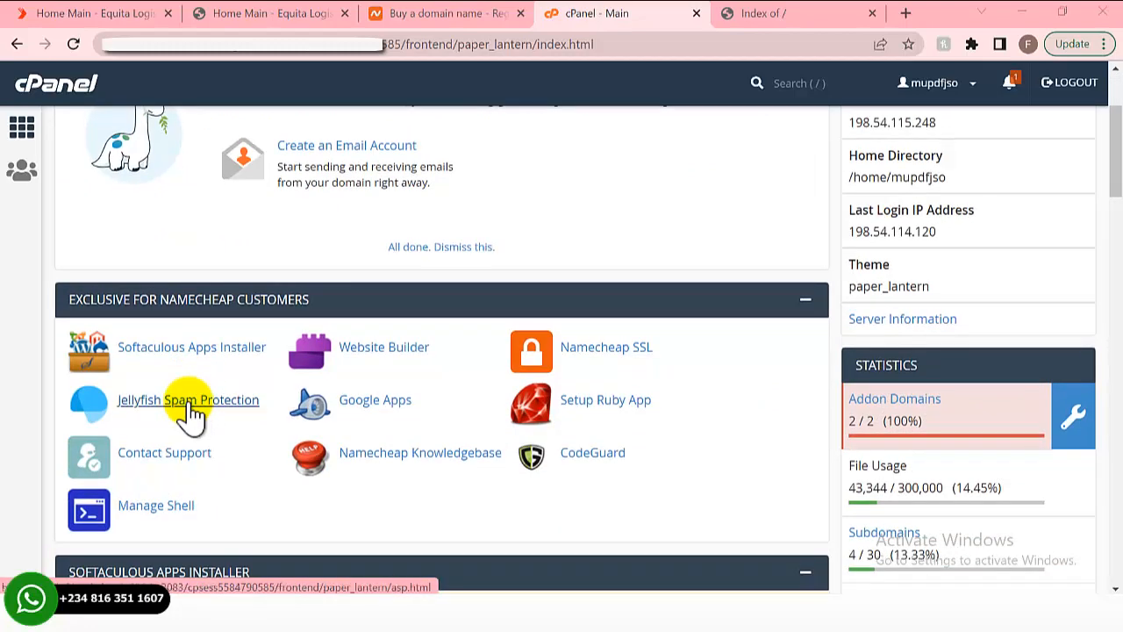
pyautogui.scroll(2, 189, 412)
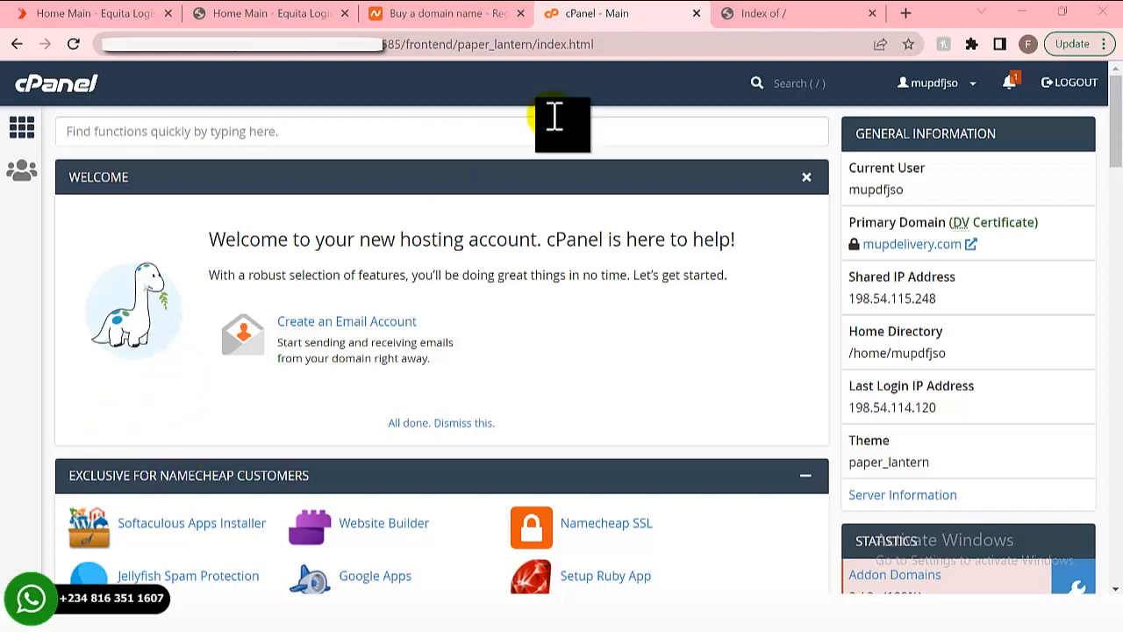
pyautogui.click(436, 17)
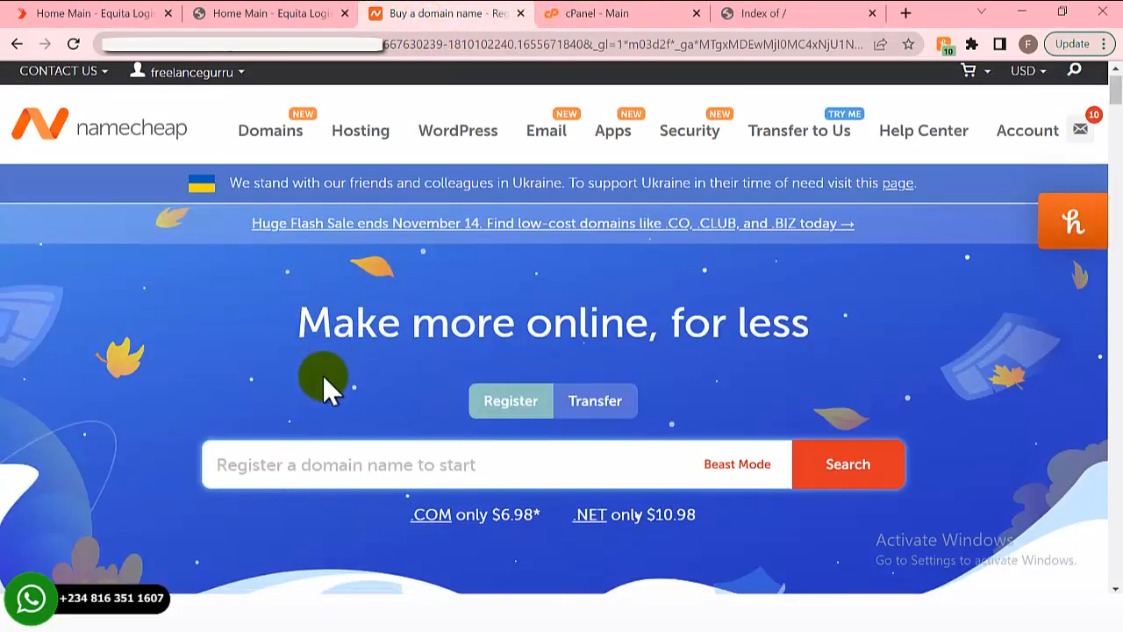
pyautogui.scroll(-1, 322, 373)
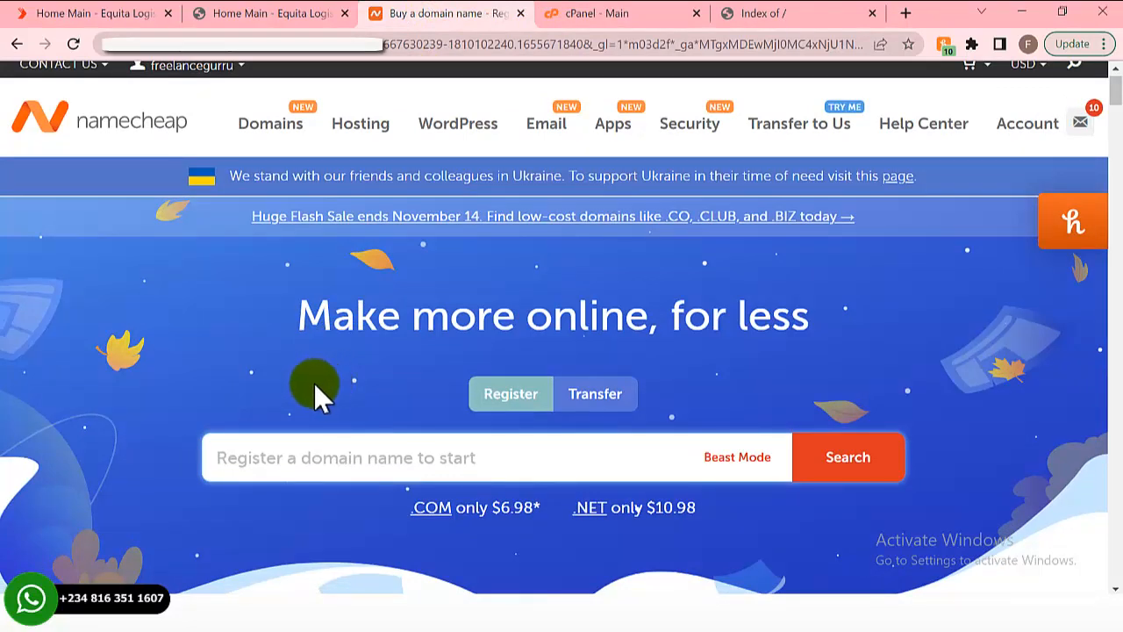
pyautogui.scroll(-3, 426, 188)
pyautogui.click(654, 13)
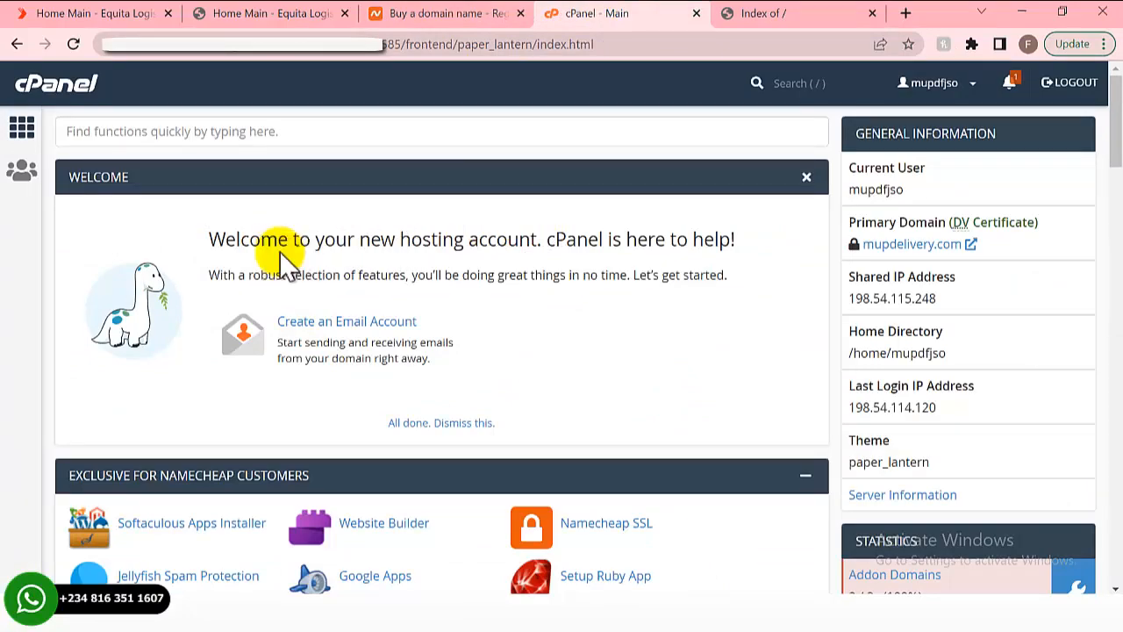
# - Glance at the Namecheap domain page, then launch File Manager from cPanel's FILES section
pyautogui.scroll(-2, 197, 235)
pyautogui.scroll(-9, 200, 239)
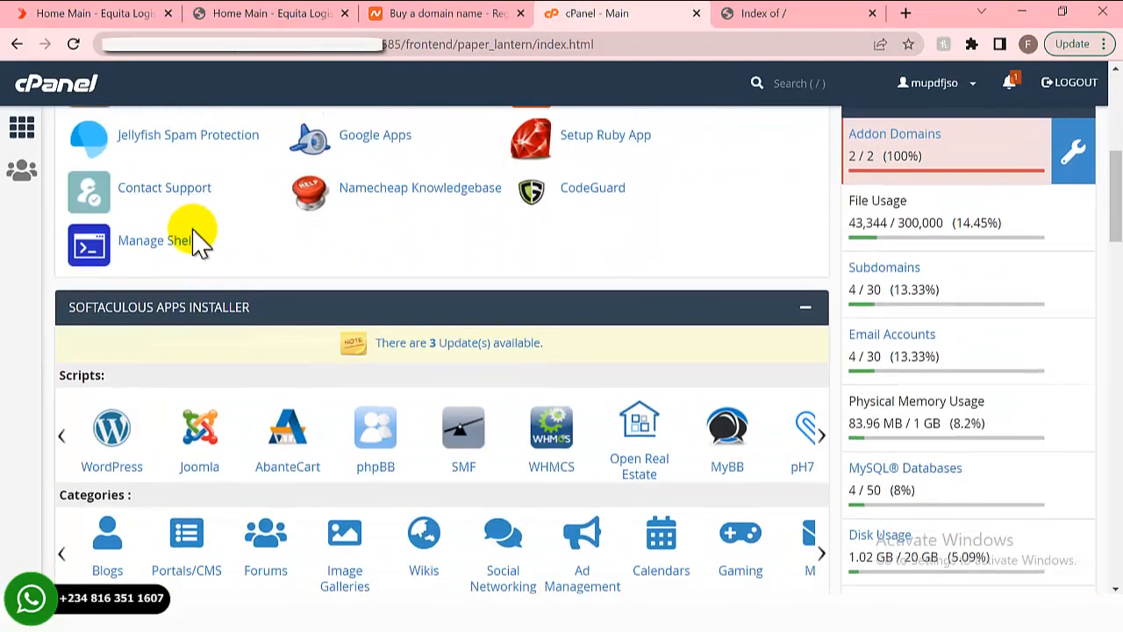
pyautogui.scroll(-6, 195, 237)
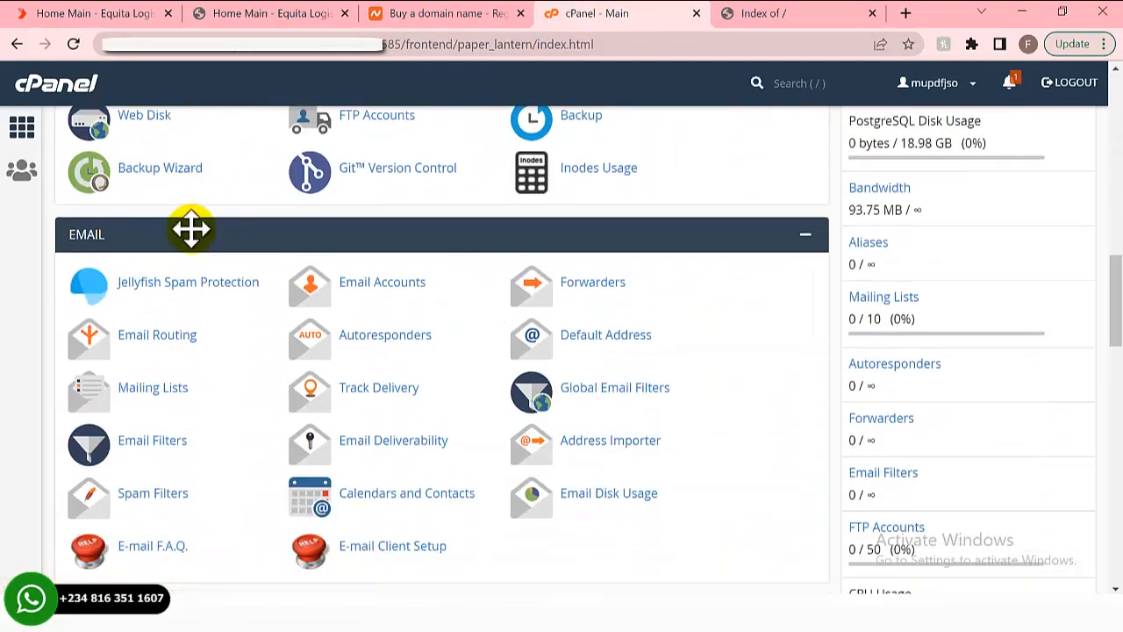
pyautogui.scroll(17, 195, 235)
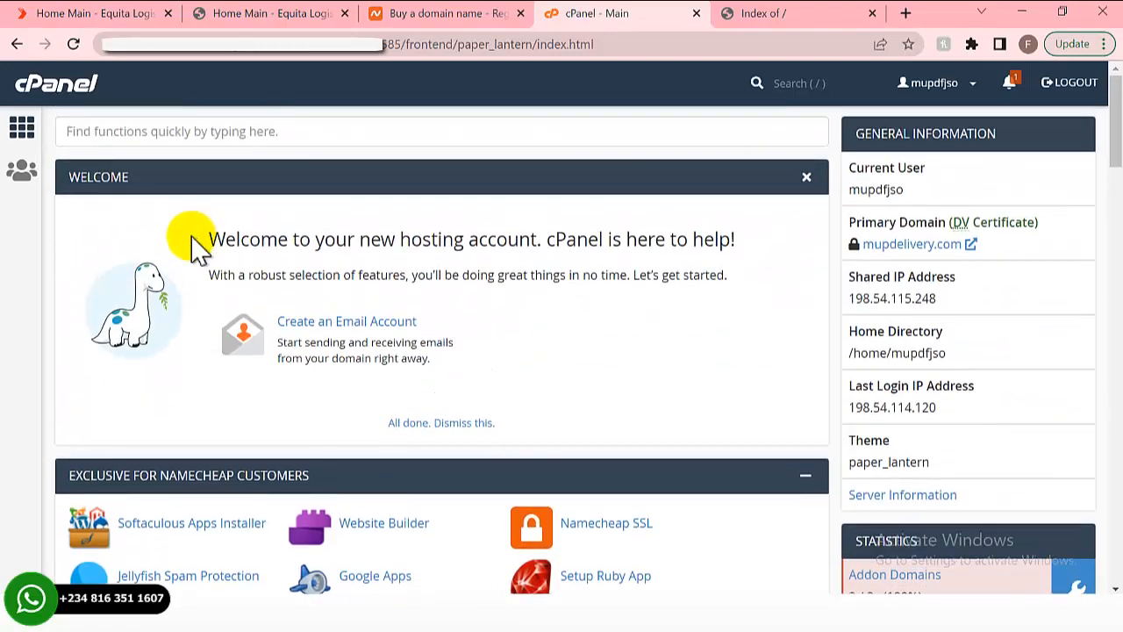
pyautogui.click(404, 13)
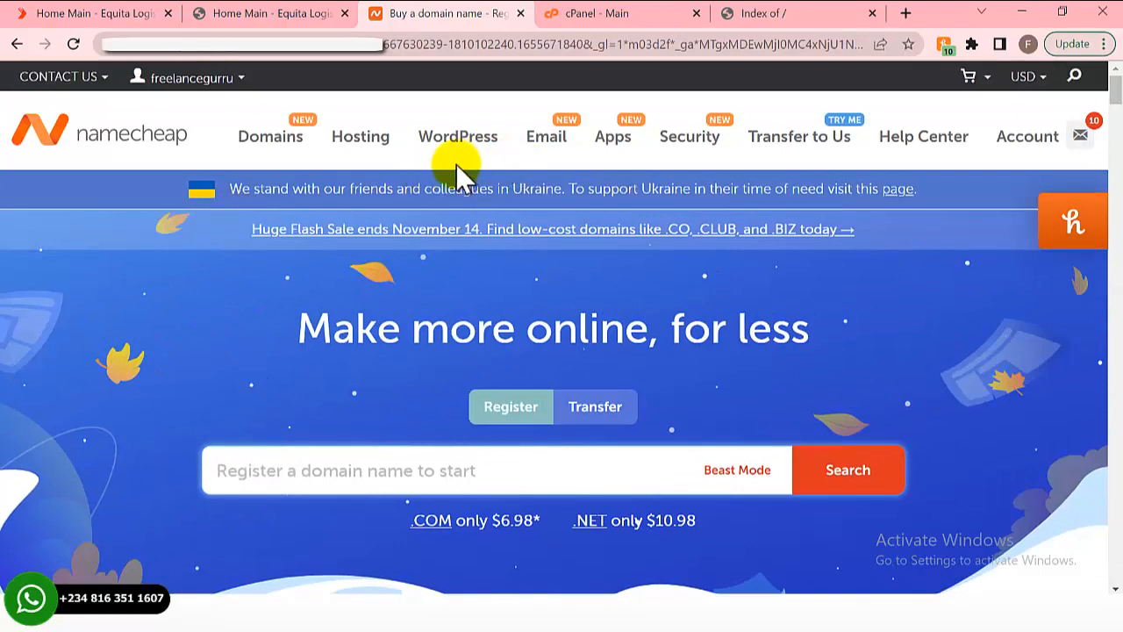
pyautogui.click(603, 17)
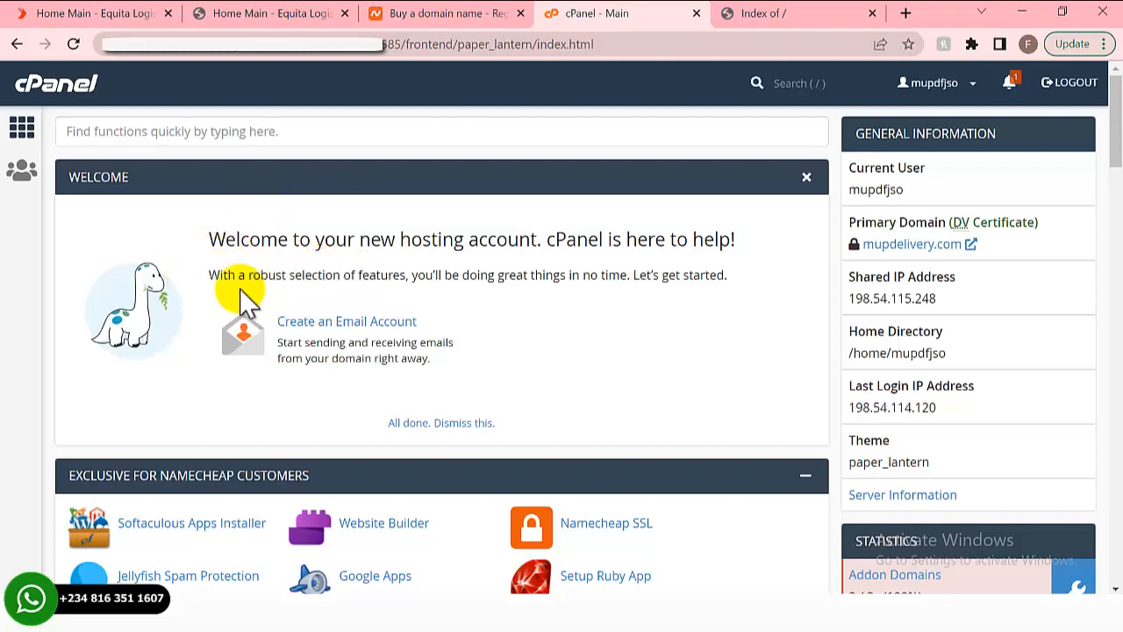
pyautogui.scroll(-3, 246, 298)
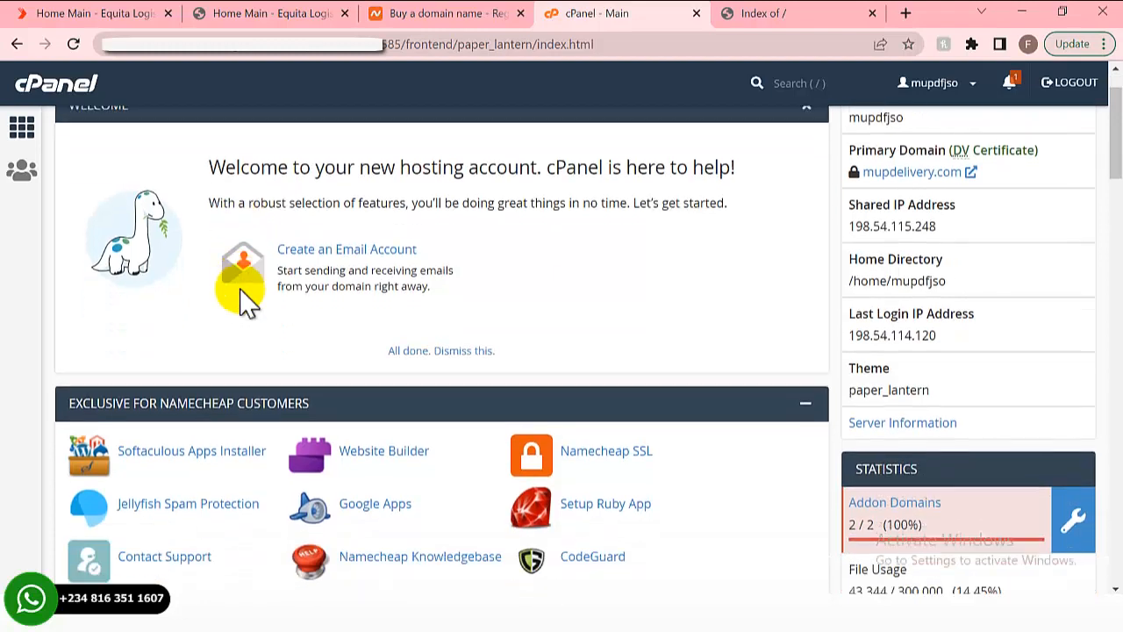
pyautogui.scroll(-1, 245, 303)
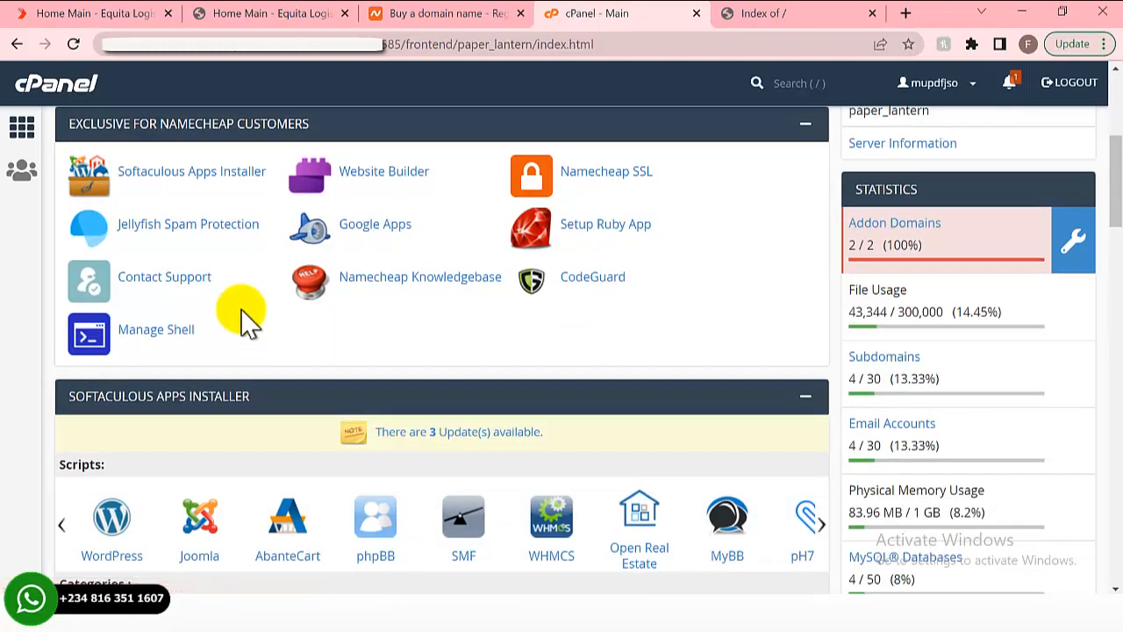
pyautogui.scroll(-2, 244, 334)
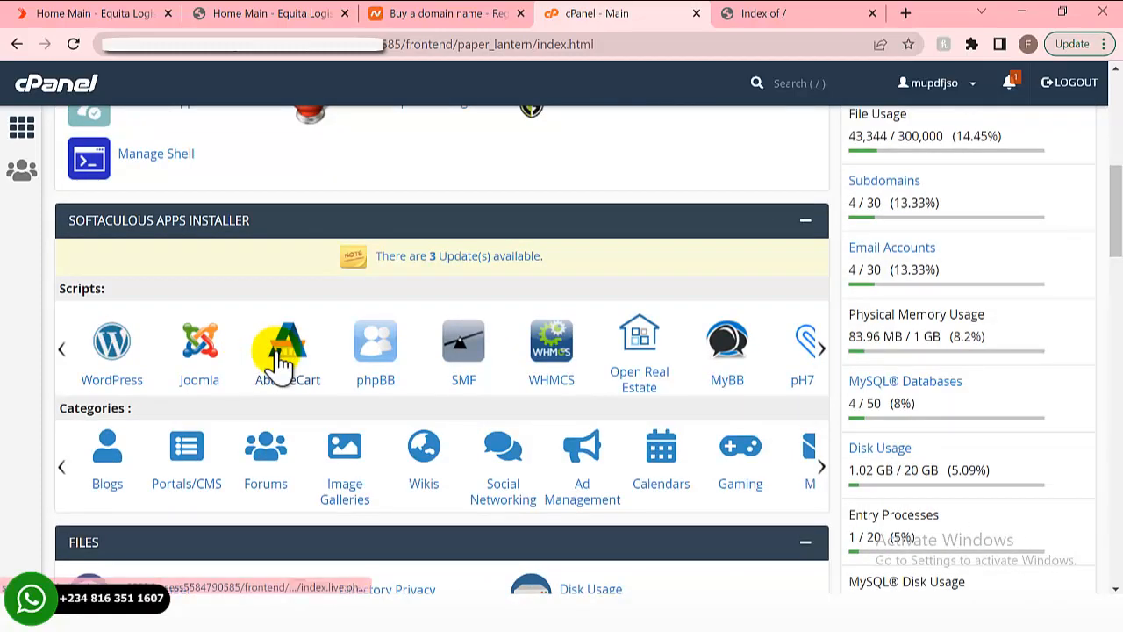
pyautogui.scroll(-2, 149, 400)
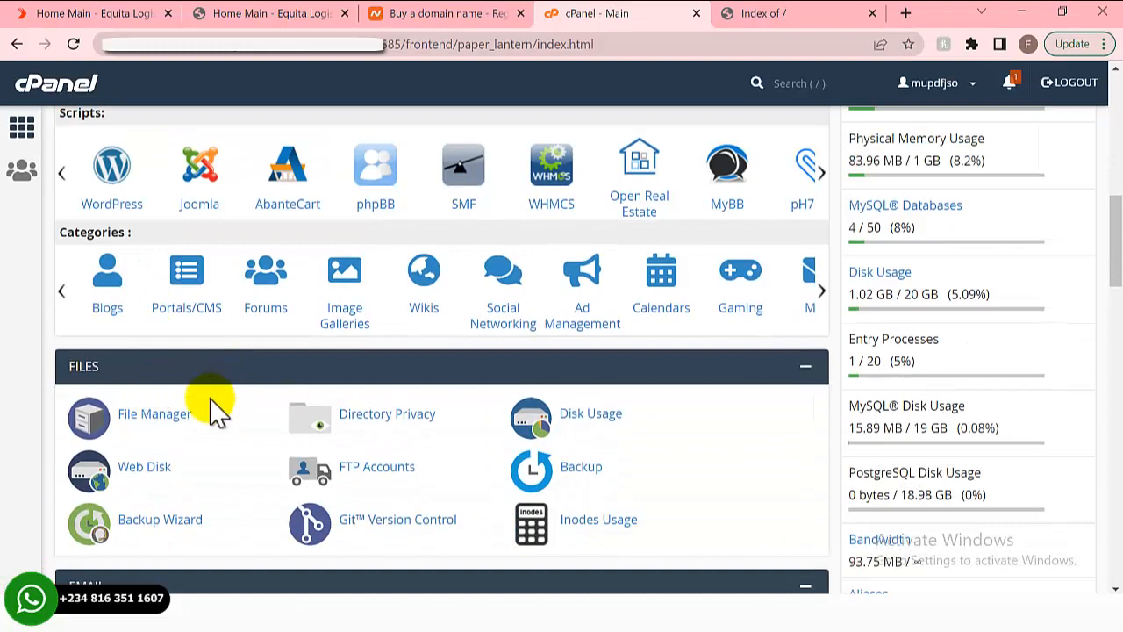
pyautogui.click(153, 413)
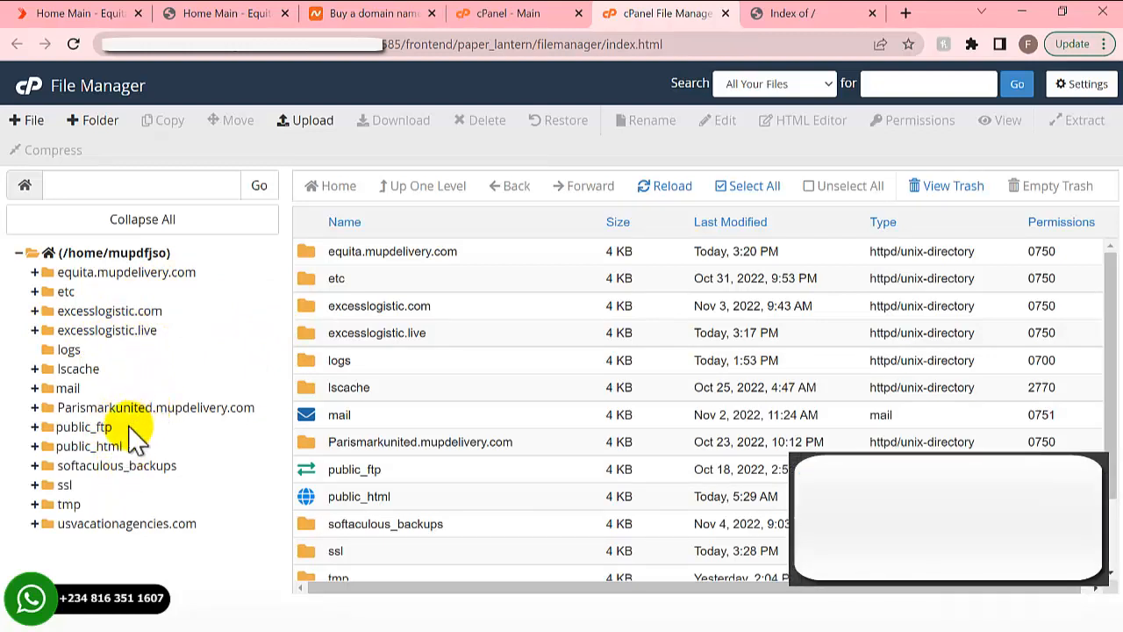
# - Browse public_html's WordPress files, then open the equita.mupdelivery.com folder
pyautogui.click(98, 447)
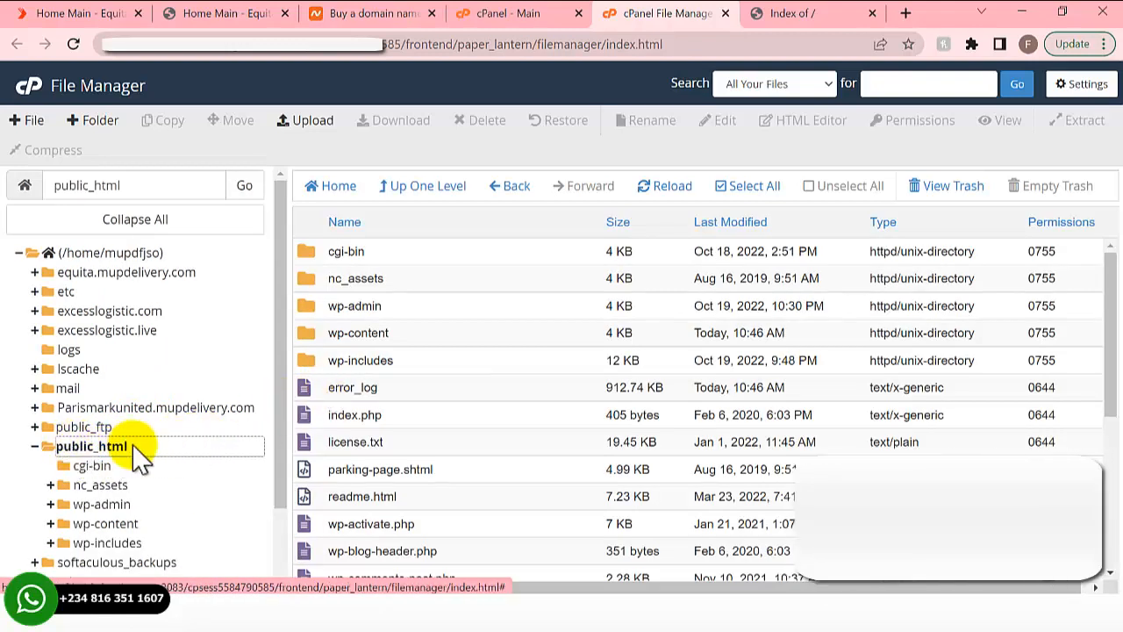
pyautogui.scroll(-4, 390, 333)
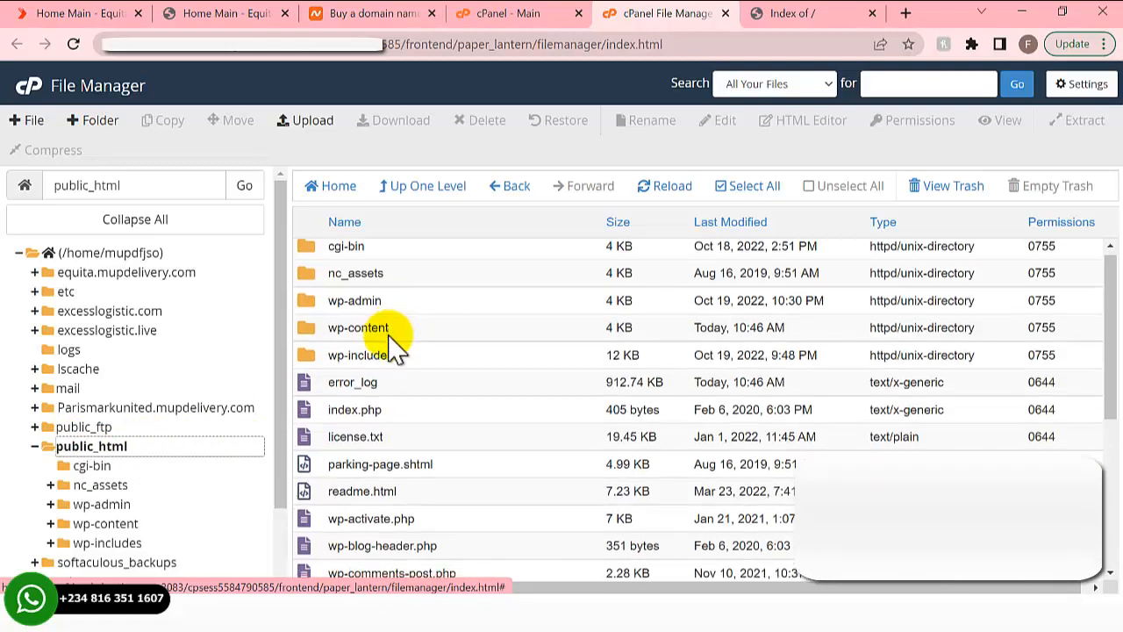
pyautogui.scroll(5, 390, 338)
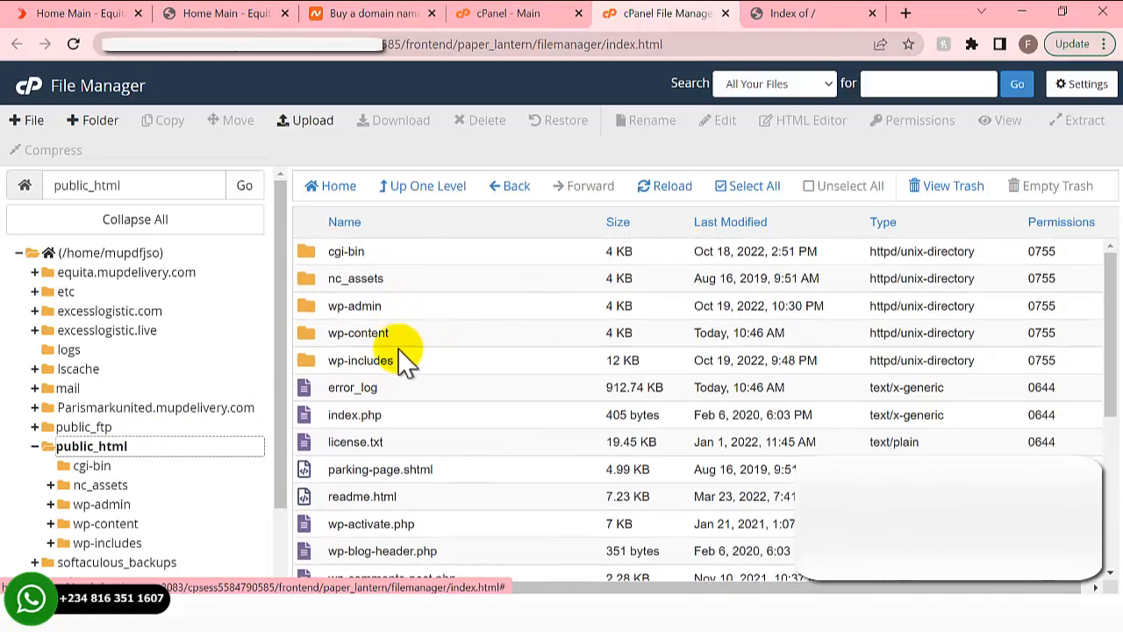
pyautogui.scroll(-4, 386, 358)
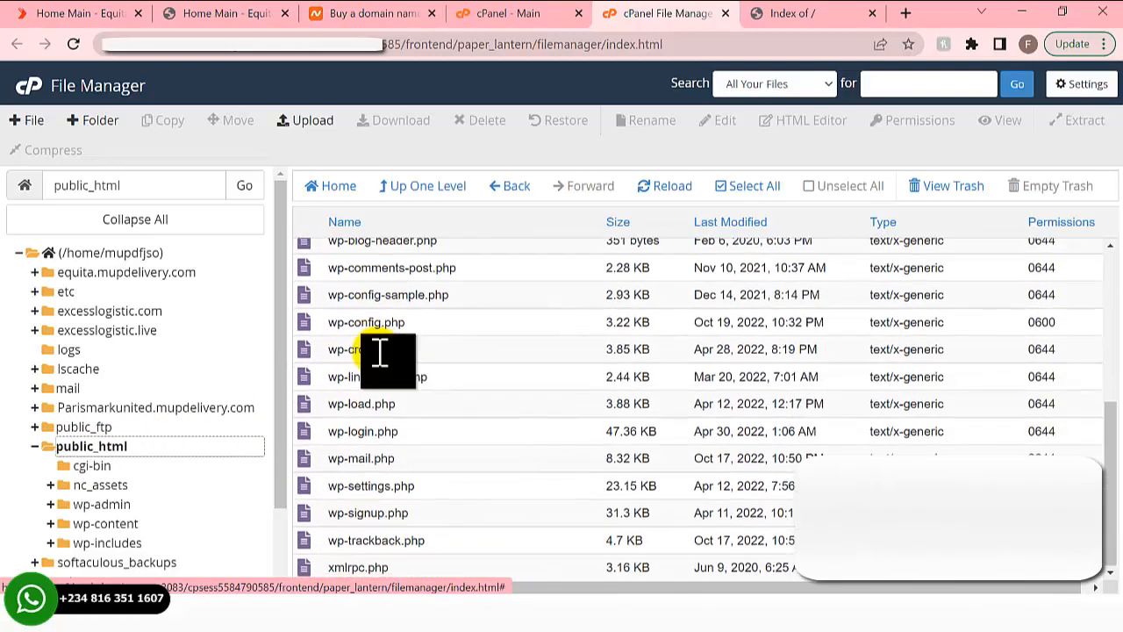
pyautogui.scroll(4, 379, 353)
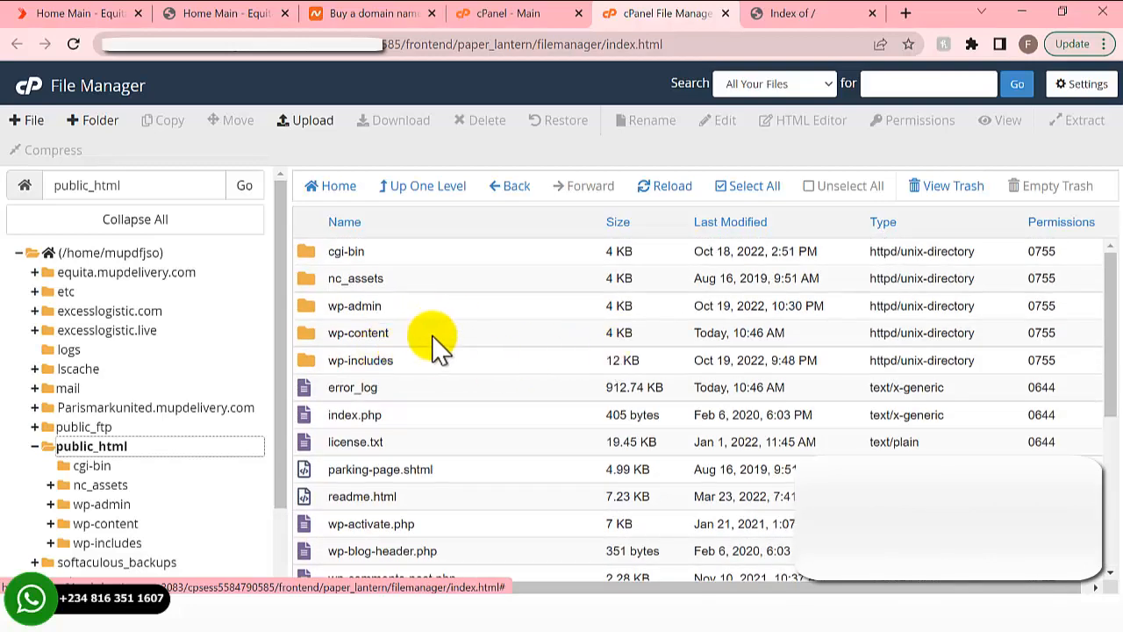
pyautogui.click(127, 272)
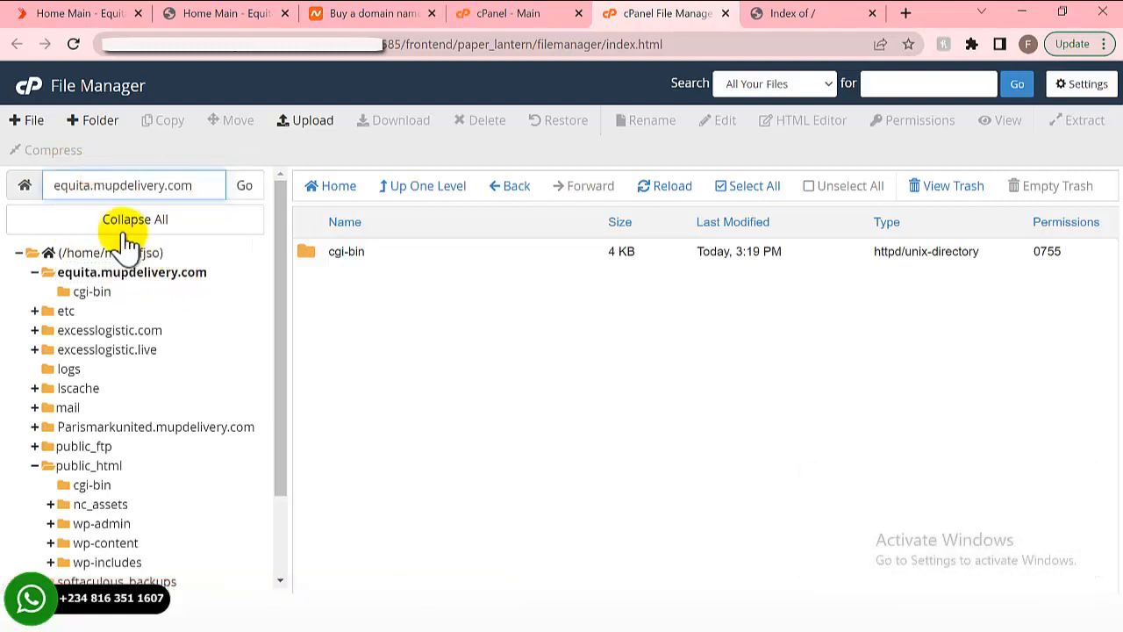
# - Permanently delete cgi-bin, skipping the trash, and confirm it's gone from the live listing
pyautogui.click(784, 12)
pyautogui.click(649, 13)
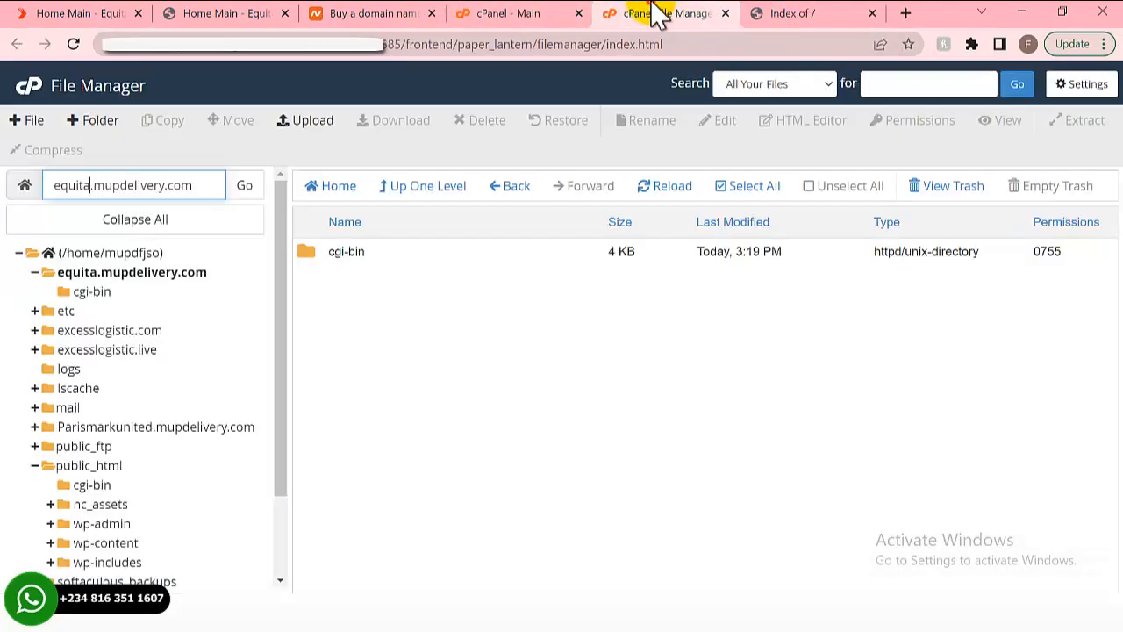
pyautogui.click(413, 260)
pyautogui.rightClick(415, 256)
pyautogui.click(495, 375)
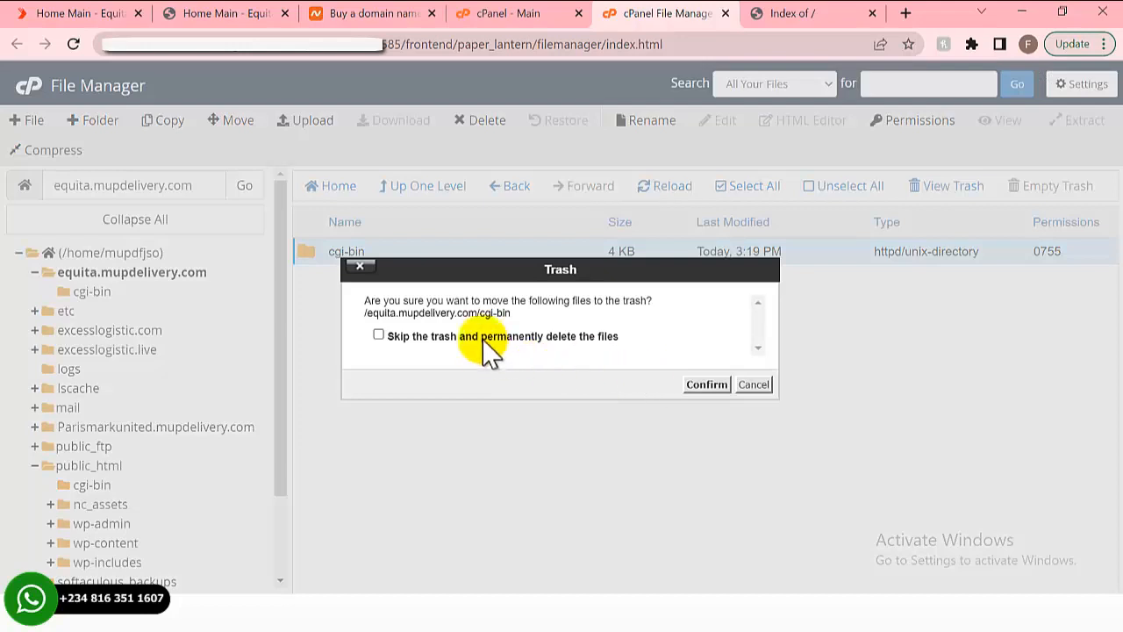
pyautogui.click(481, 338)
pyautogui.click(705, 386)
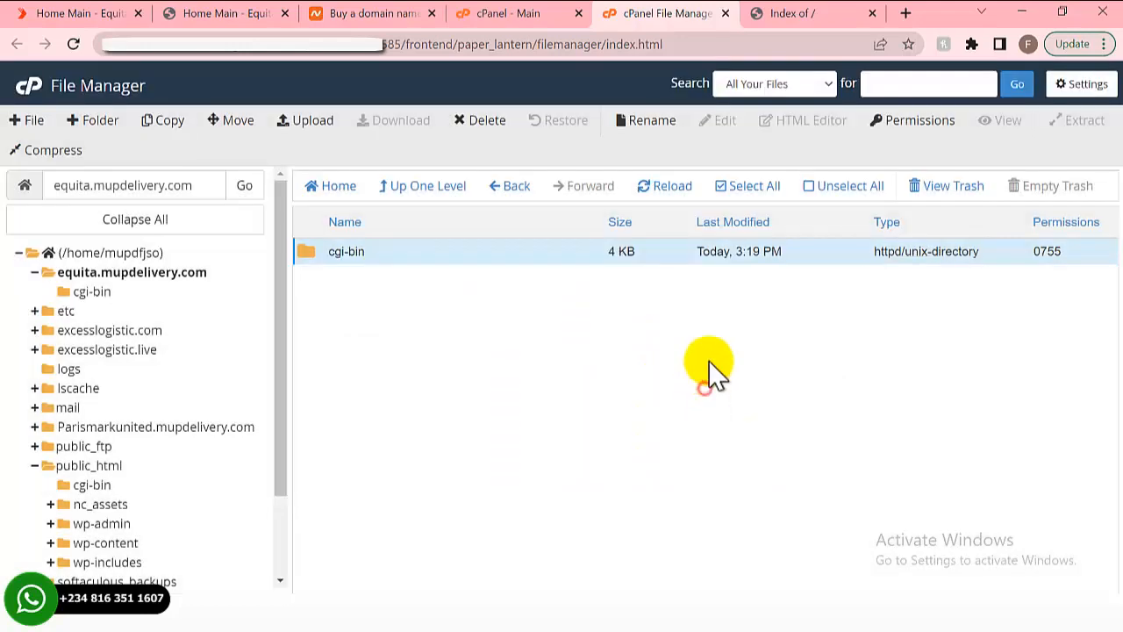
pyautogui.click(781, 14)
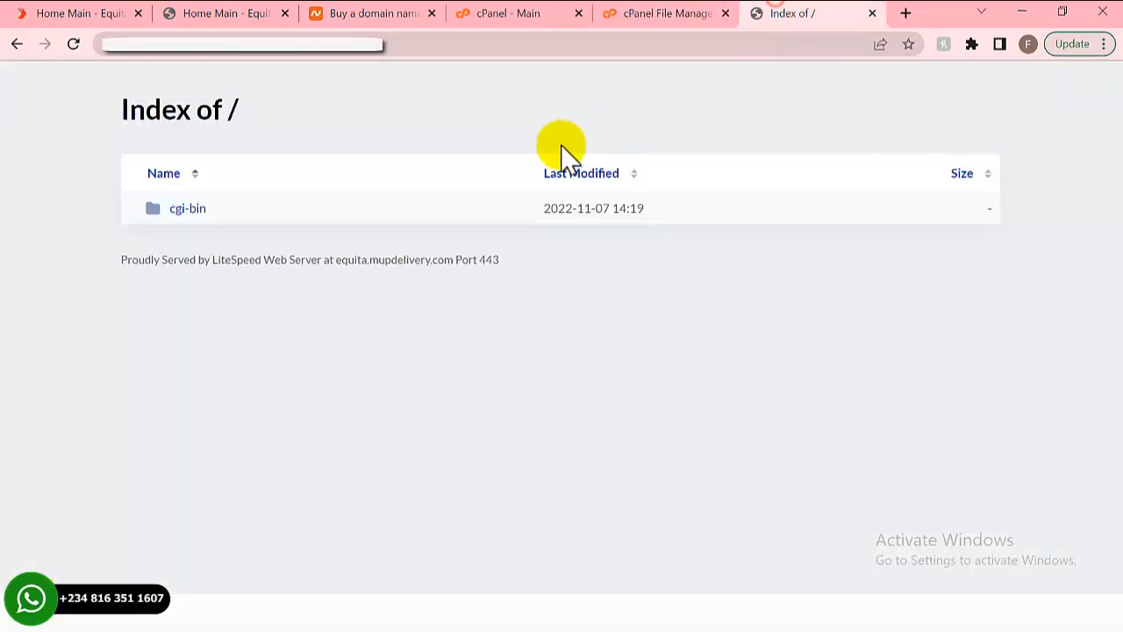
pyautogui.click(73, 44)
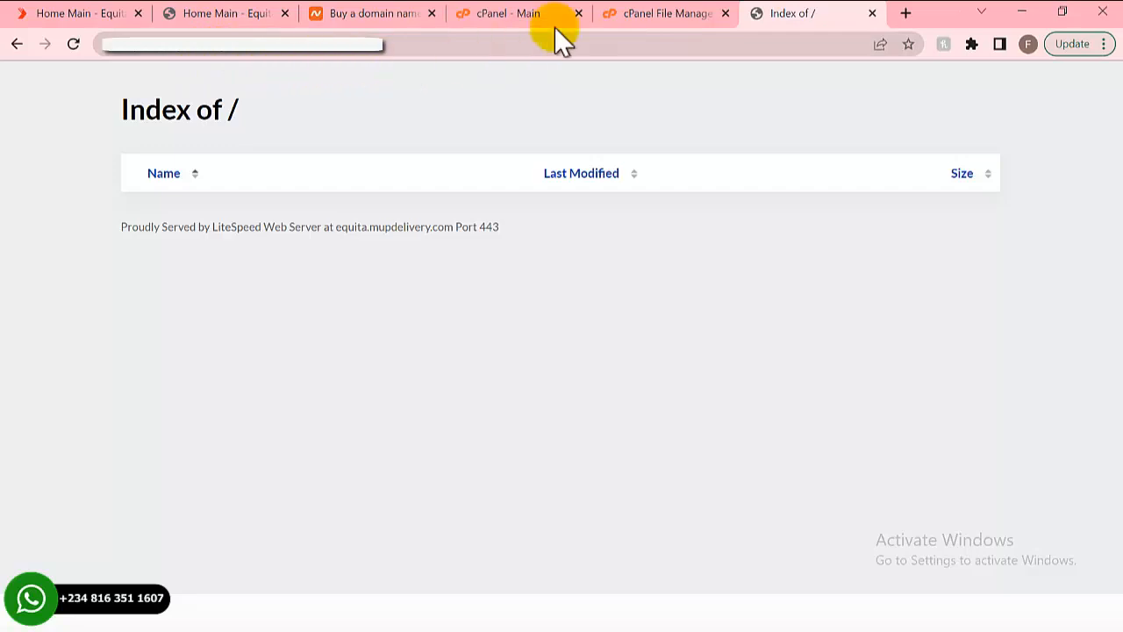
pyautogui.click(625, 16)
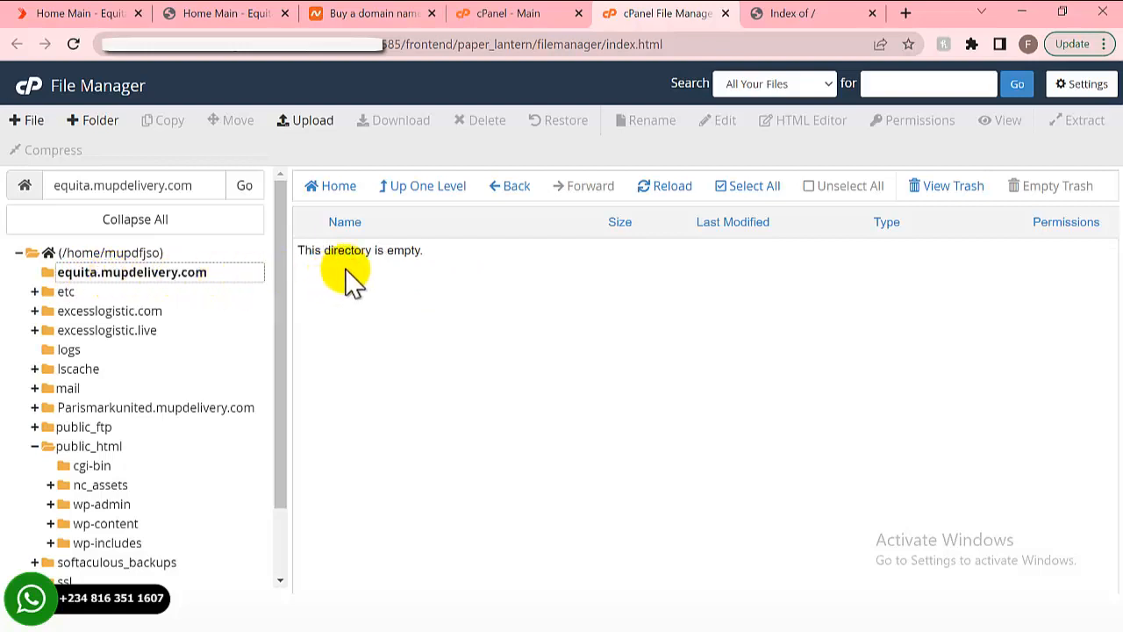
# - Open the Upload page for equita.mupdelivery.com alongside the EQUITA COURIER folder window
pyautogui.click(303, 123)
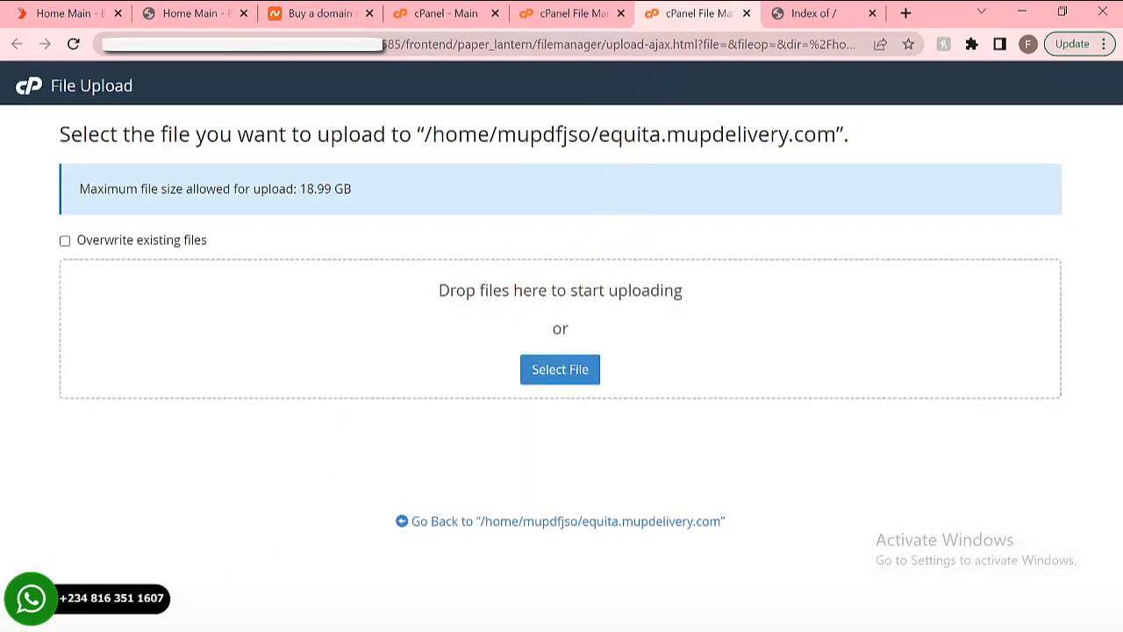
pyautogui.click(190, 614)
pyautogui.click(105, 565)
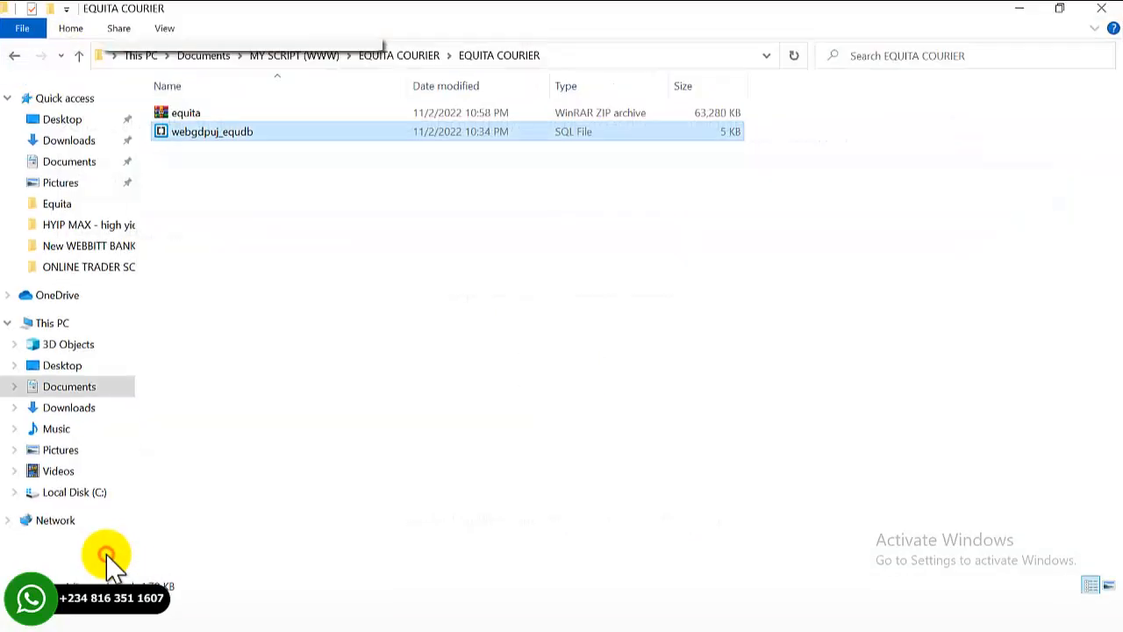
# - Drag equita.zip from the EQUITA COURIER folder onto the cPanel upload drop area
pyautogui.click(224, 114)
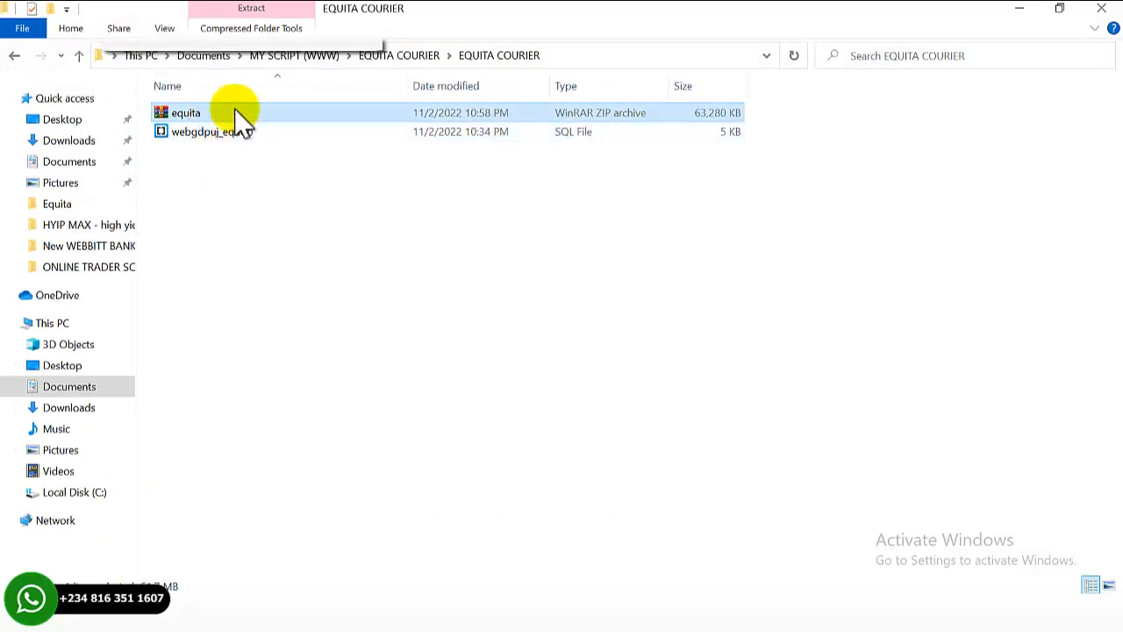
pyautogui.doubleClick(248, 113)
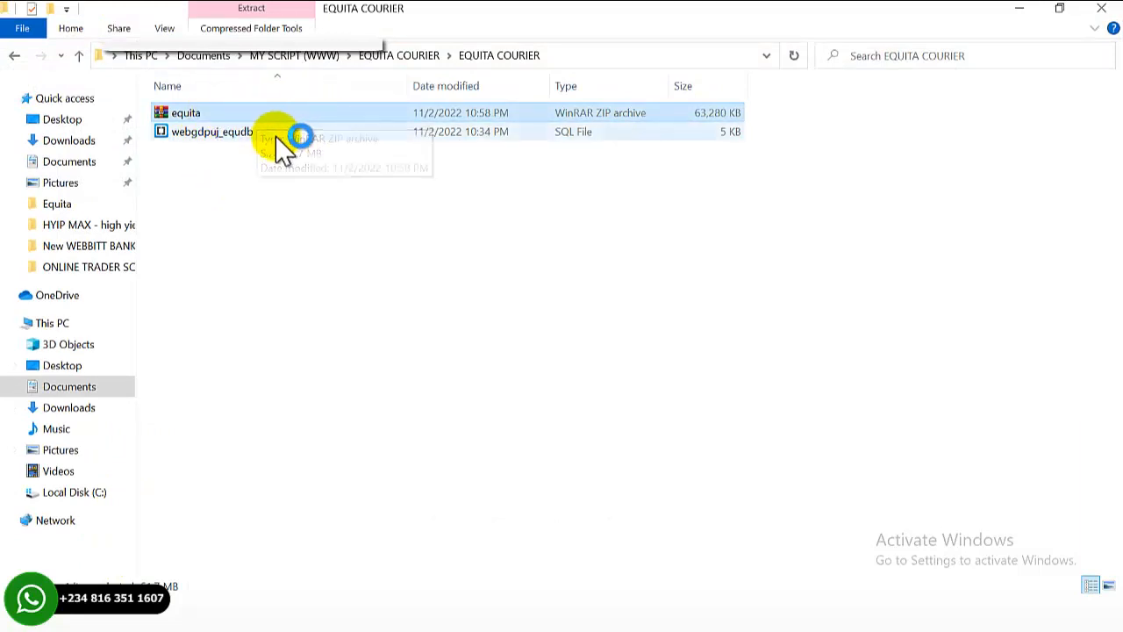
pyautogui.click(275, 137)
pyautogui.click(198, 114)
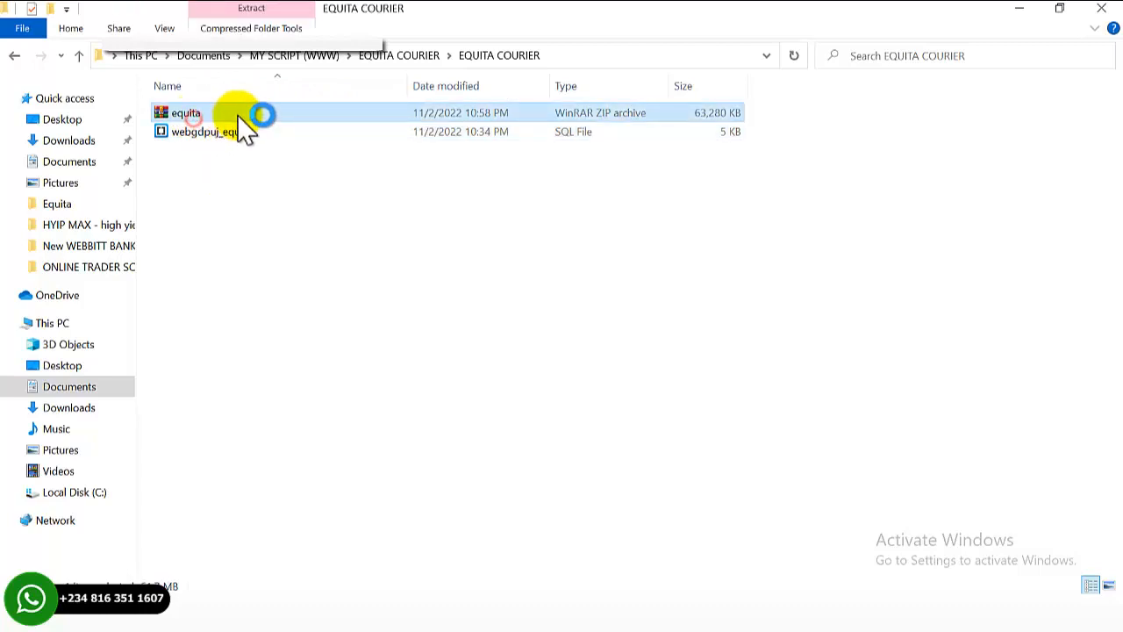
pyautogui.moveTo(240, 112); pyautogui.dragTo(505, 367)
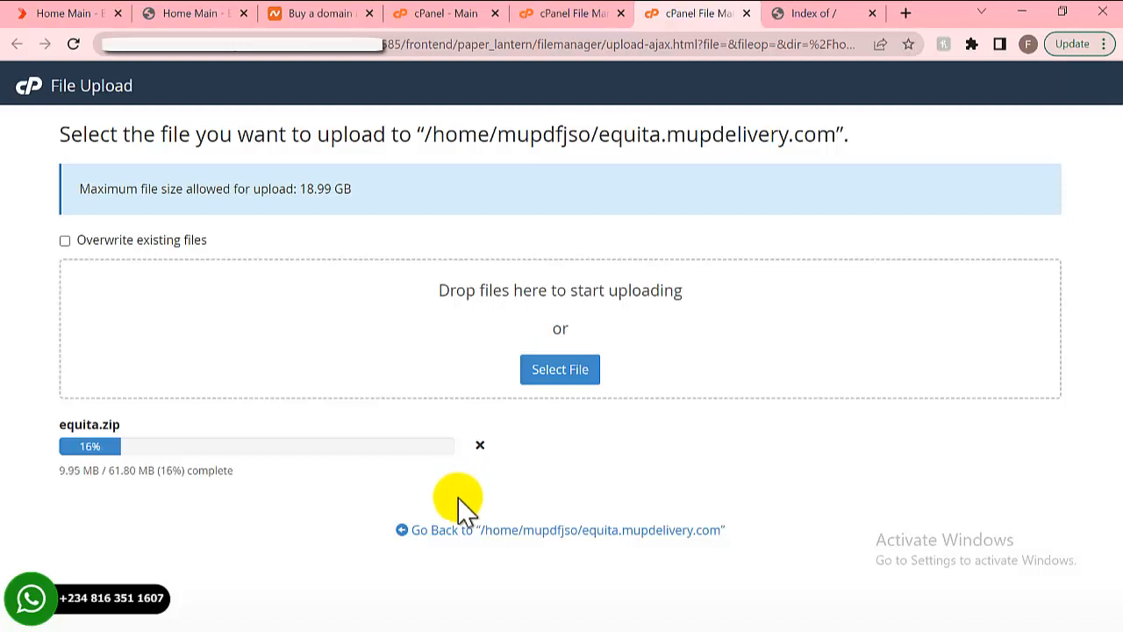
# - After the 61.8 MB upload completes, return to equita.mupdelivery.com and select equita.zip
pyautogui.click(716, 612)
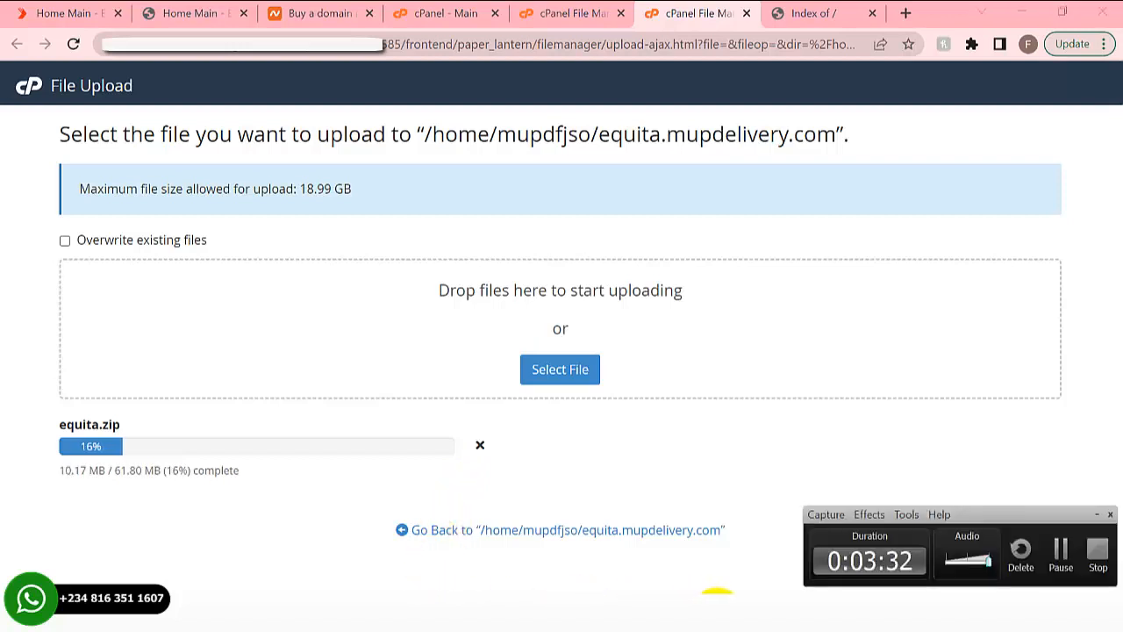
pyautogui.click(1062, 562)
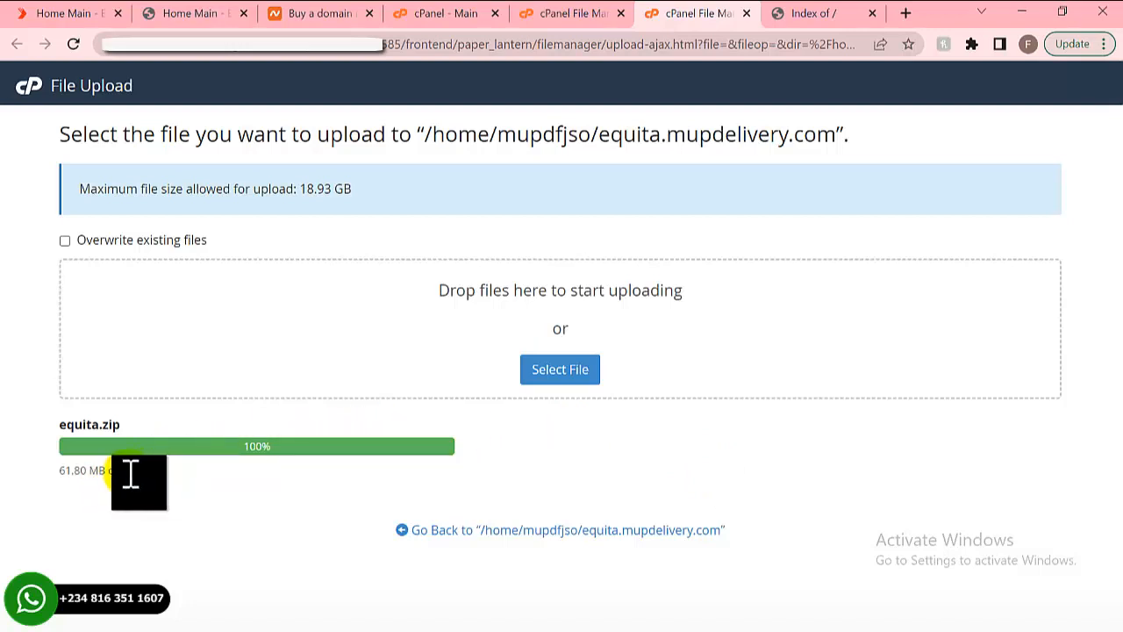
pyautogui.click(504, 530)
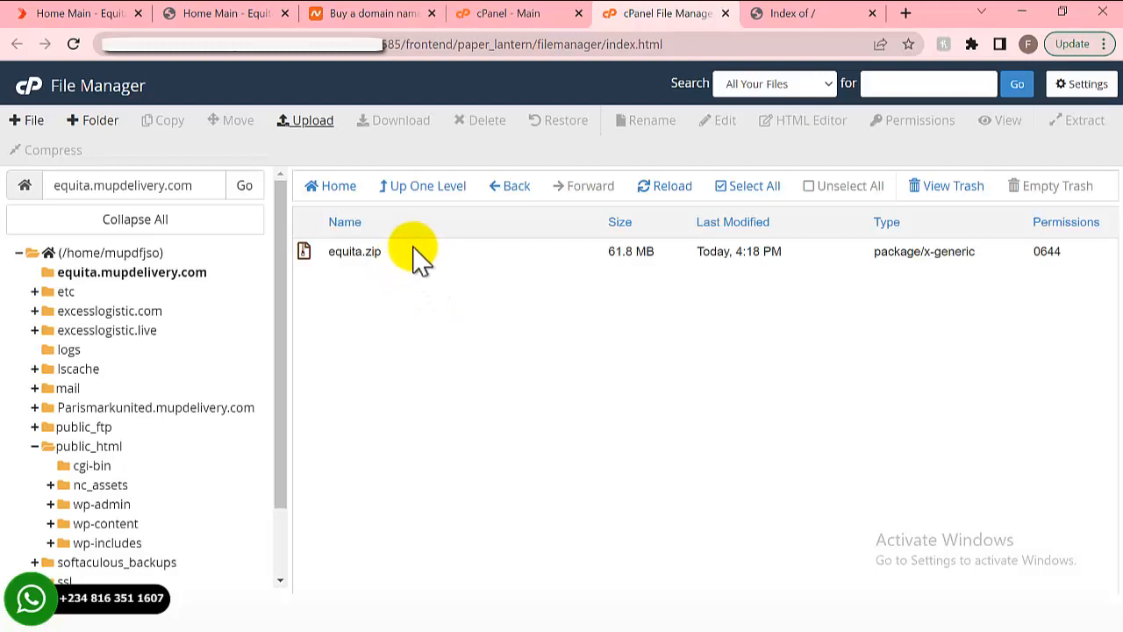
pyautogui.click(383, 253)
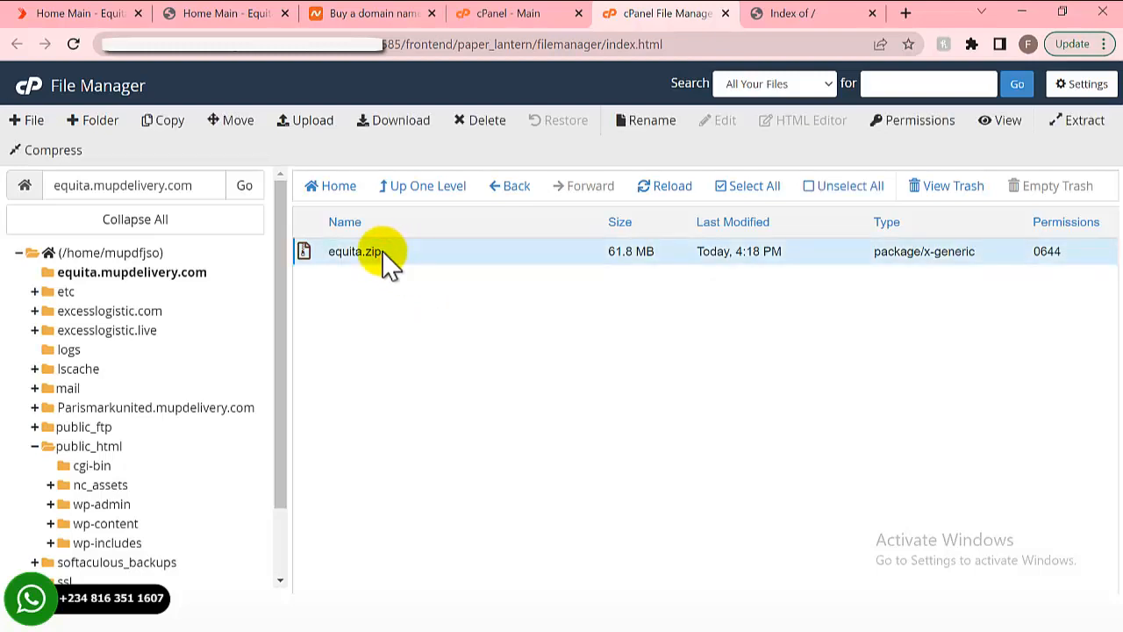
# - Extract equita.zip into equita.mupdelivery.com and close the Extraction Results dialog
pyautogui.rightClick(387, 262)
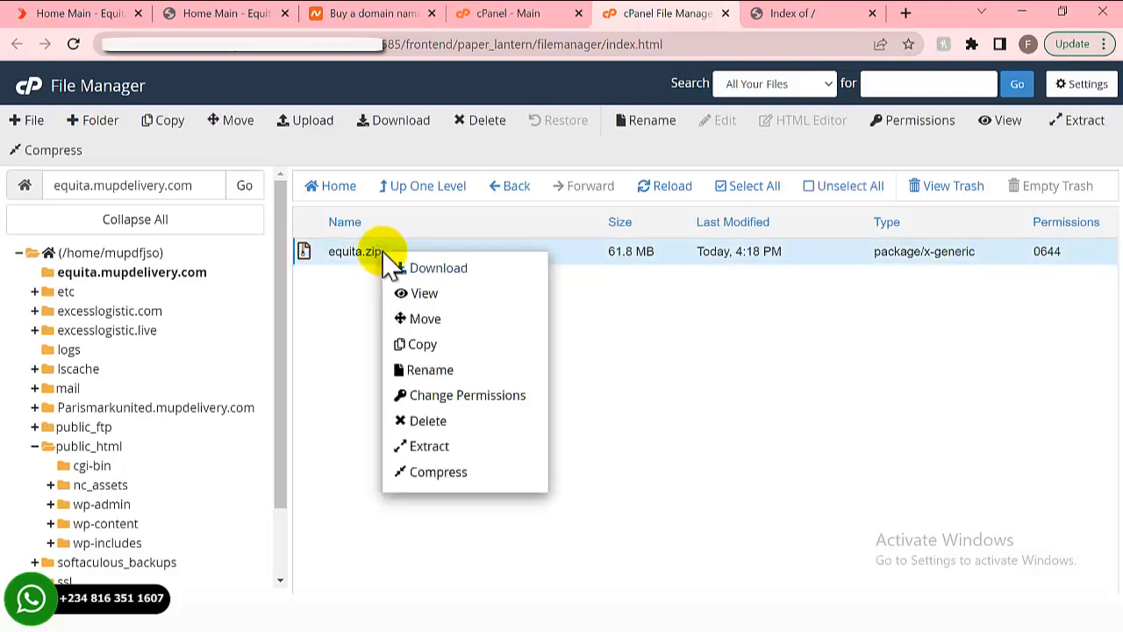
pyautogui.click(429, 448)
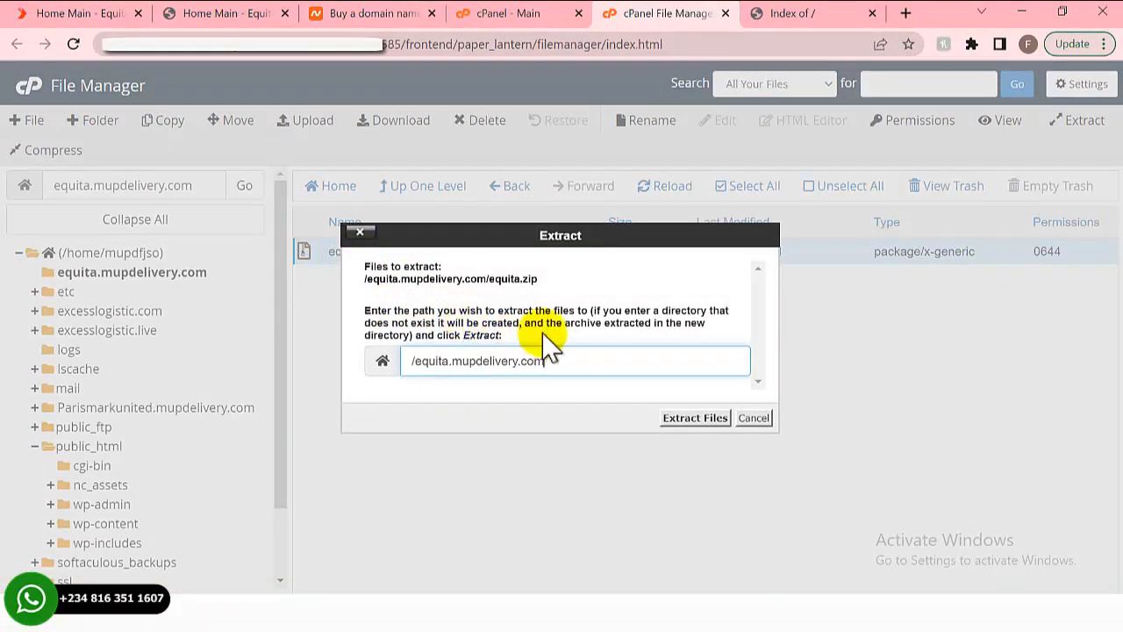
pyautogui.click(702, 419)
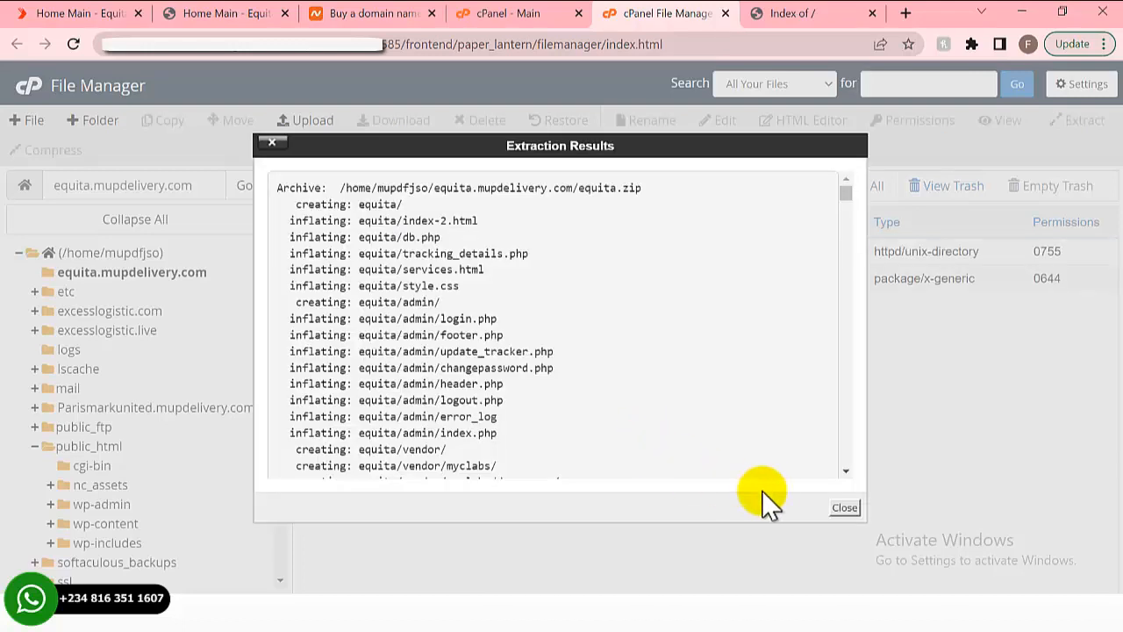
pyautogui.click(842, 509)
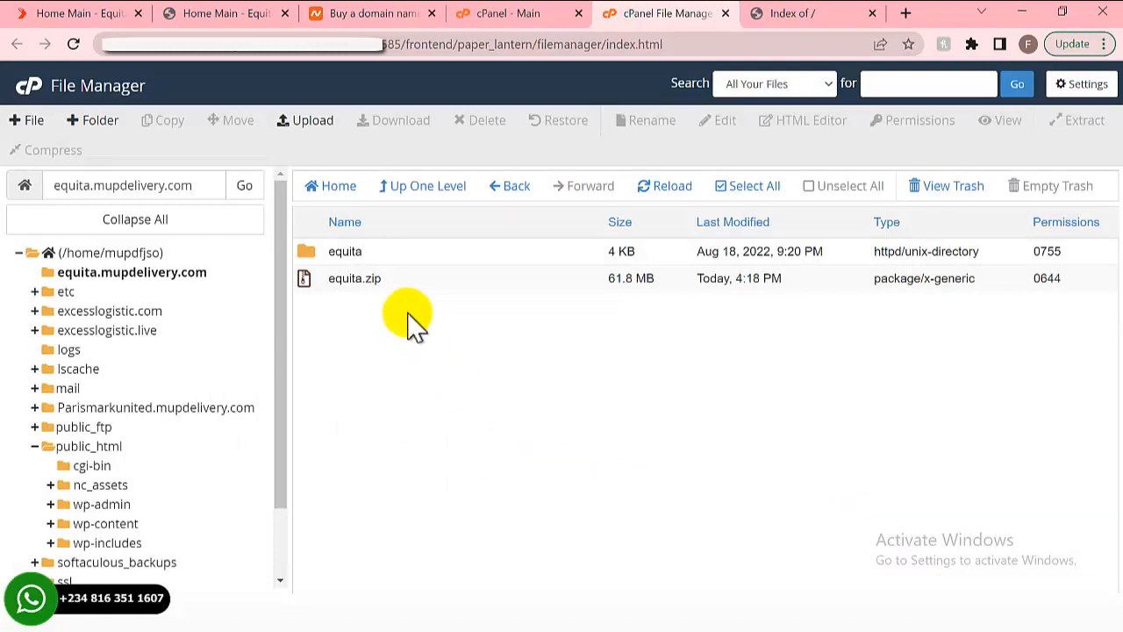
pyautogui.click(466, 281)
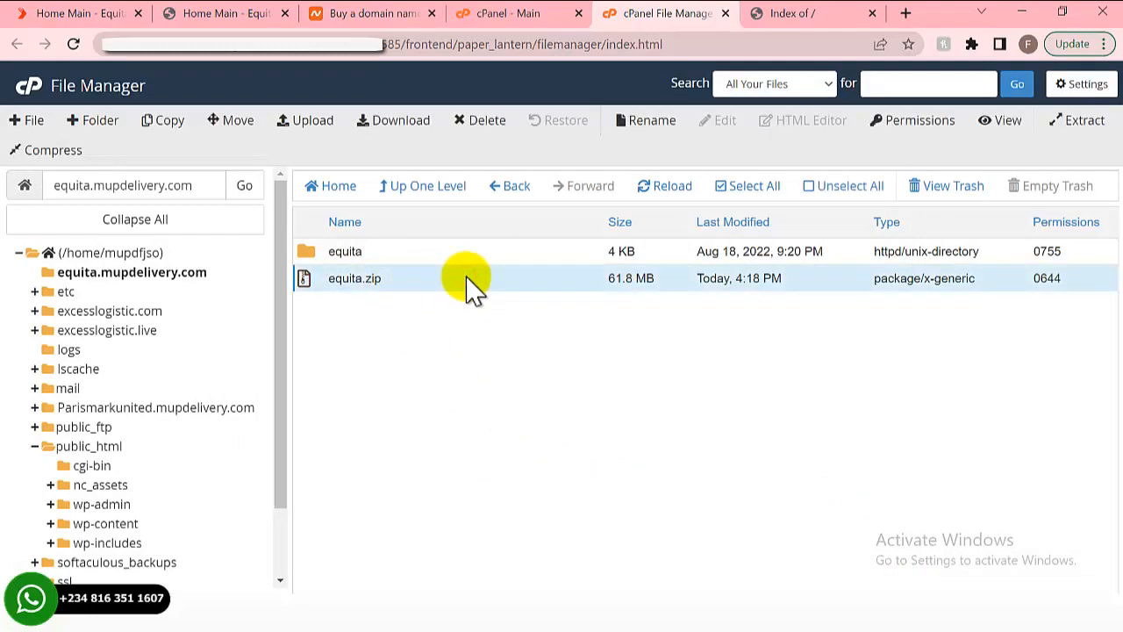
# - Permanently delete equita.zip and reload the subdomain folder's file list
pyautogui.rightClick(472, 288)
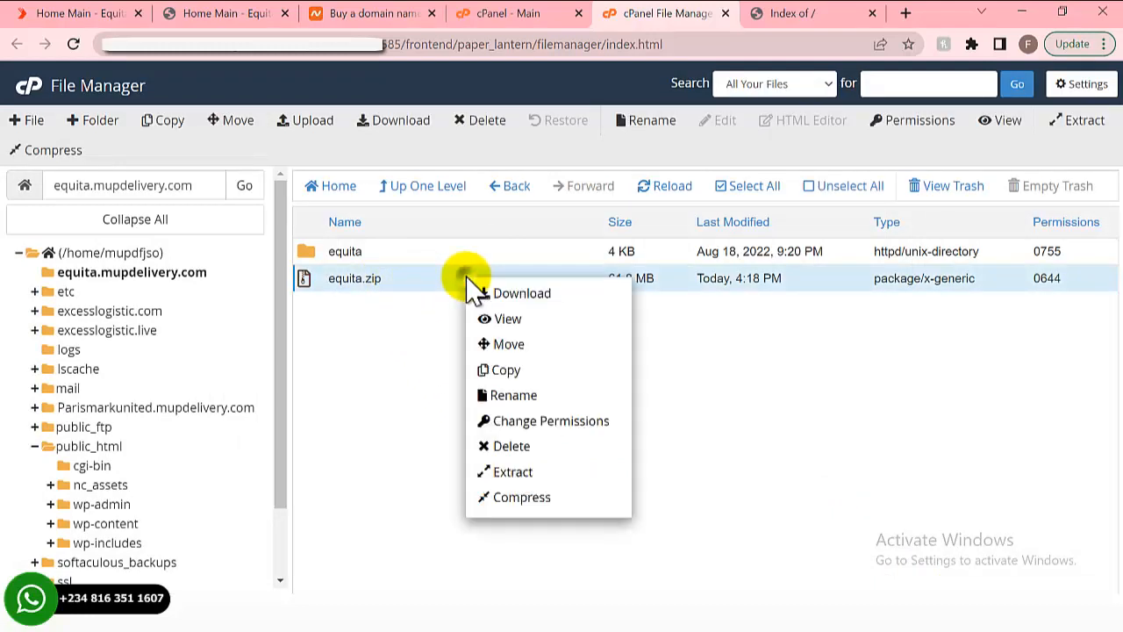
pyautogui.click(502, 445)
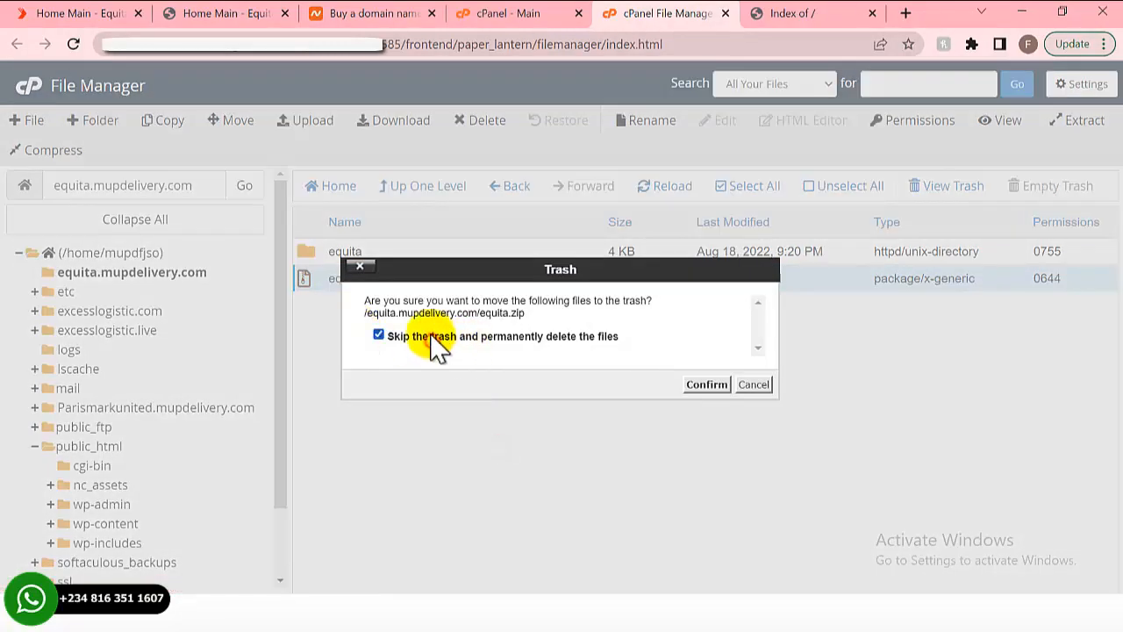
pyautogui.click(716, 386)
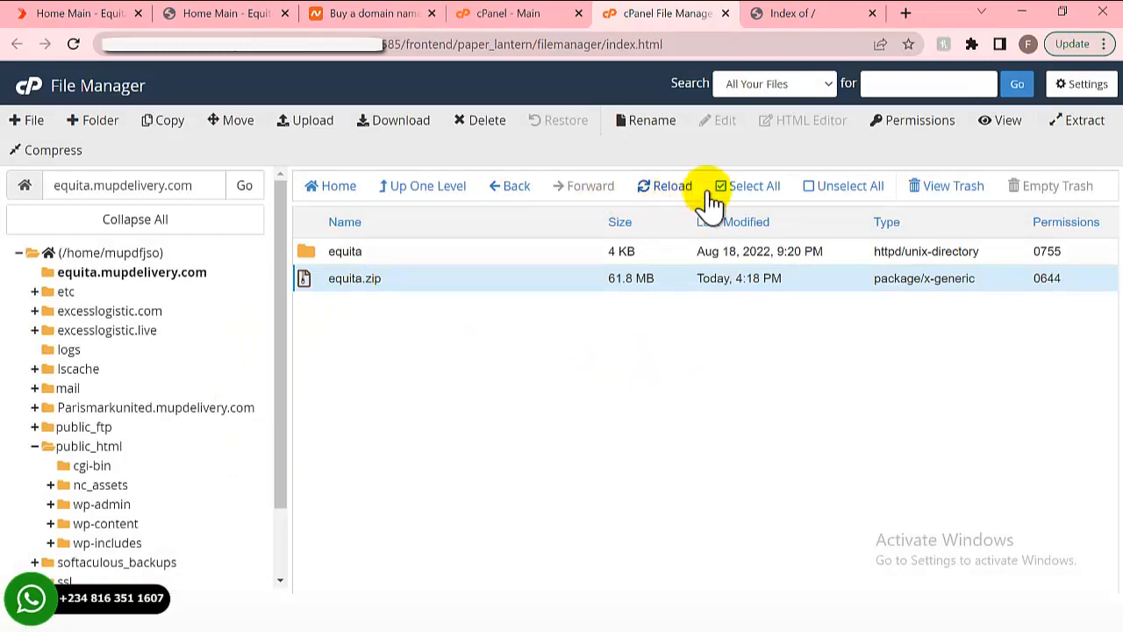
pyautogui.click(669, 193)
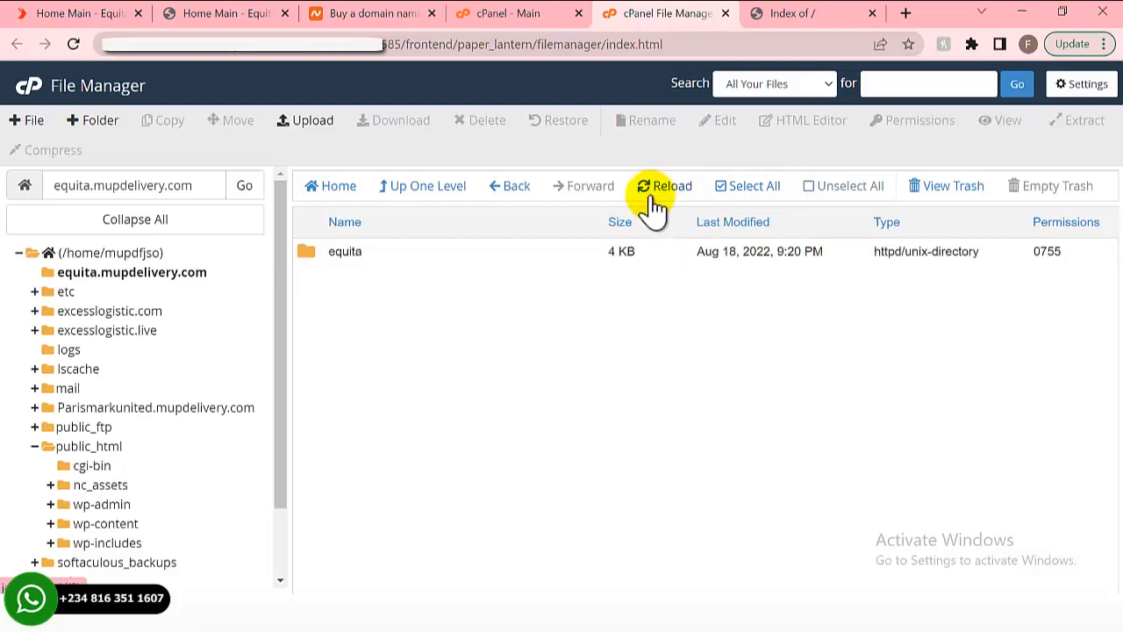
# - Inspect the equita folder's site files, then return to equita.mupdelivery.com
pyautogui.doubleClick(396, 254)
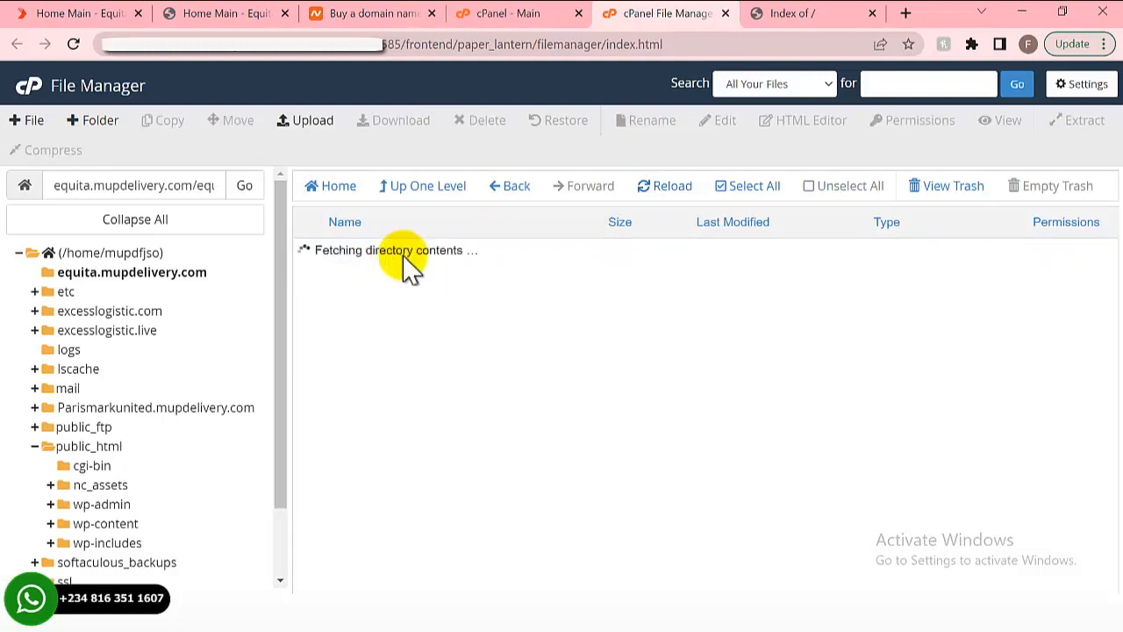
pyautogui.scroll(-5, 408, 276)
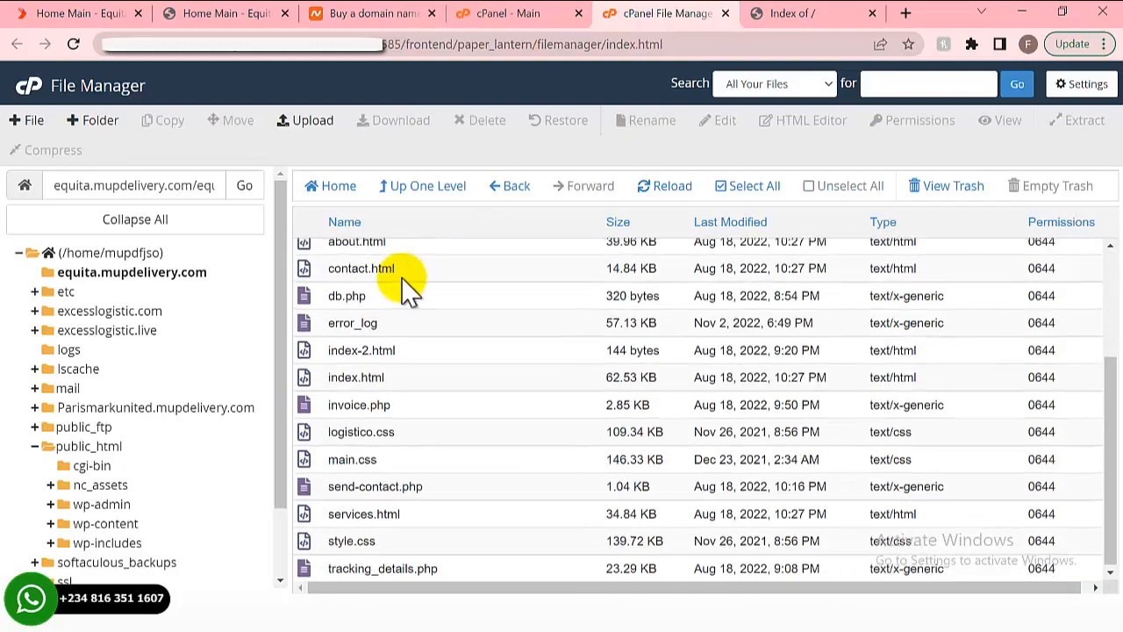
pyautogui.scroll(5, 408, 282)
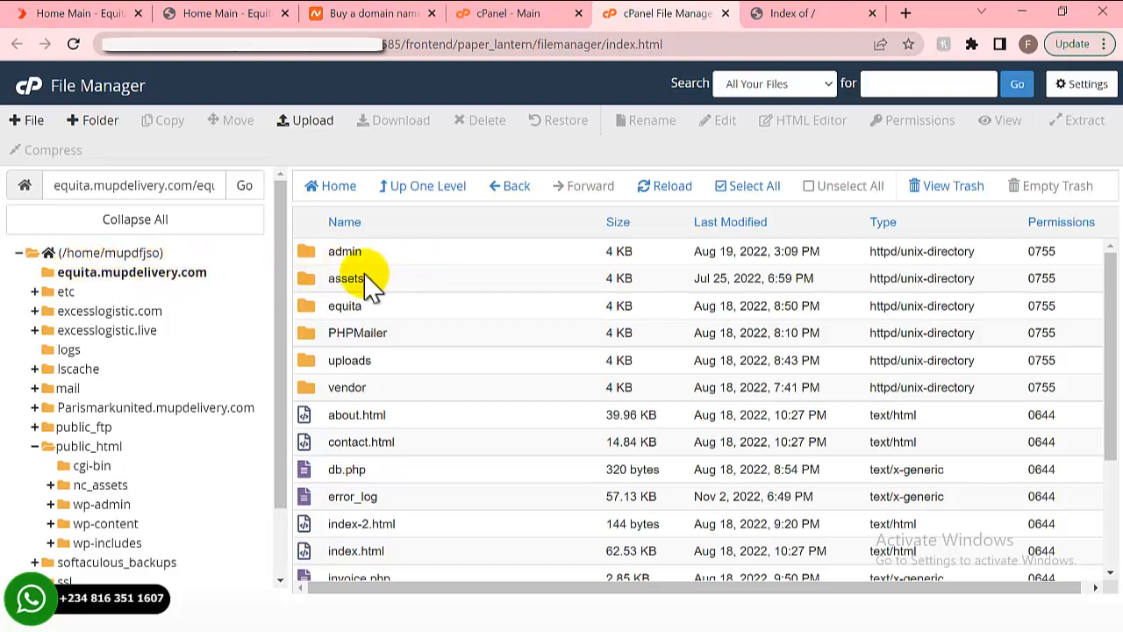
pyautogui.click(139, 266)
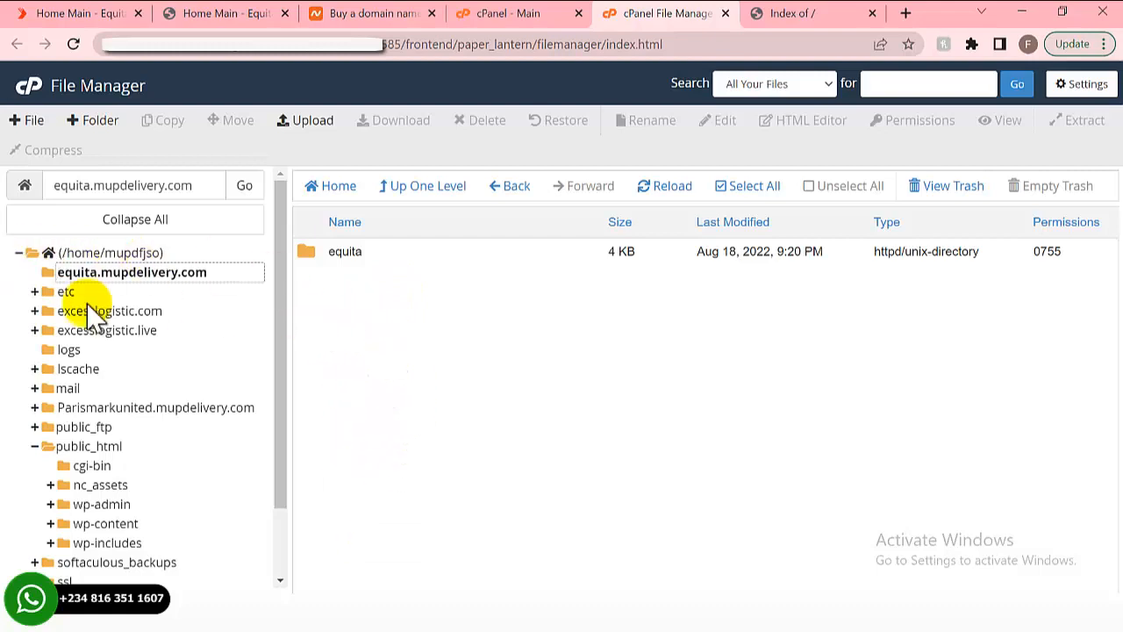
# - Move every file and folder in equita to /equita.mupdelivery.com/
pyautogui.doubleClick(402, 263)
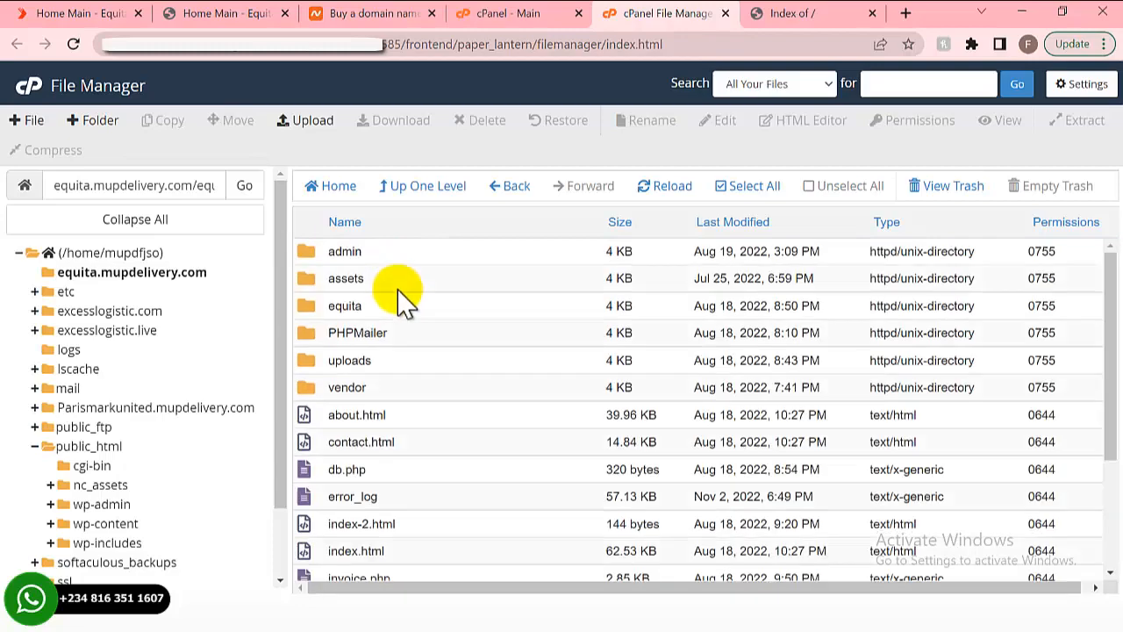
pyautogui.click(728, 190)
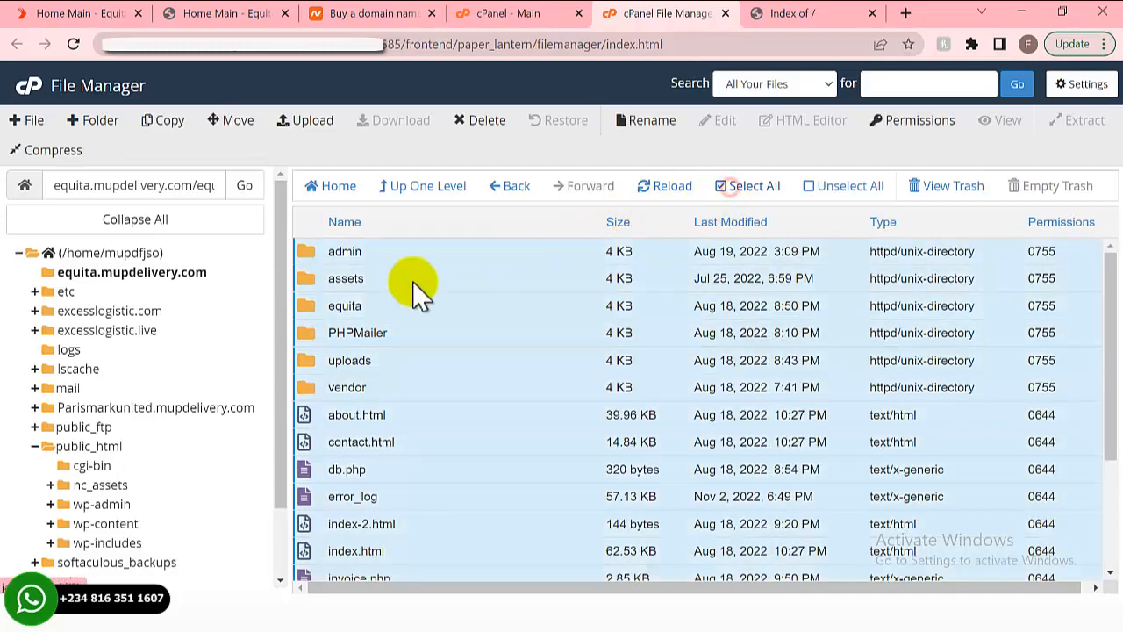
pyautogui.rightClick(443, 261)
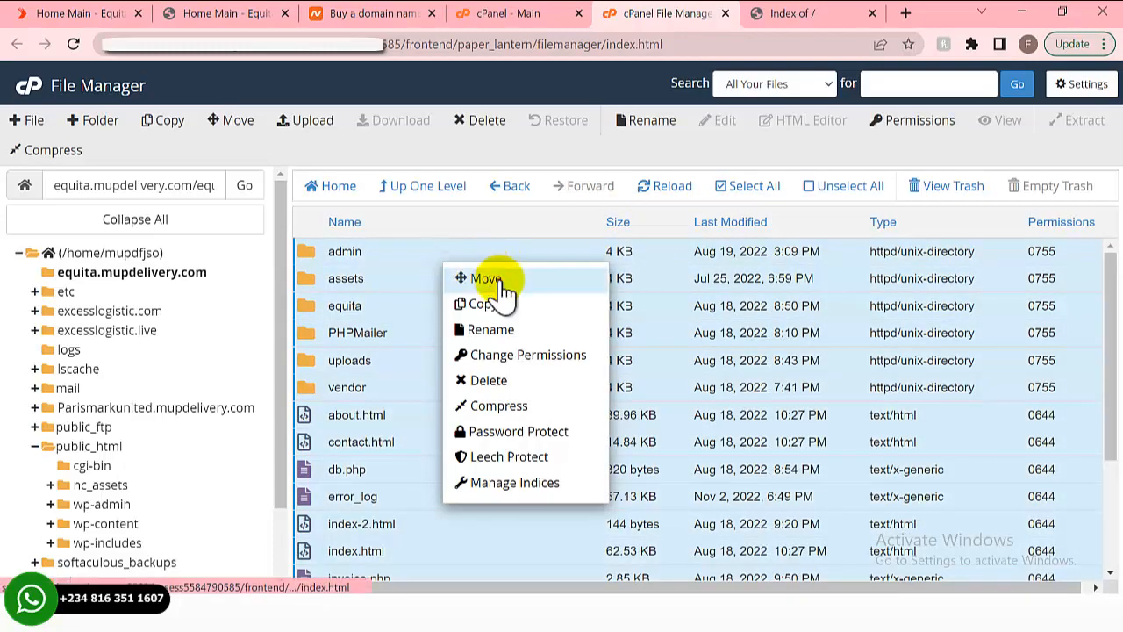
pyautogui.click(498, 279)
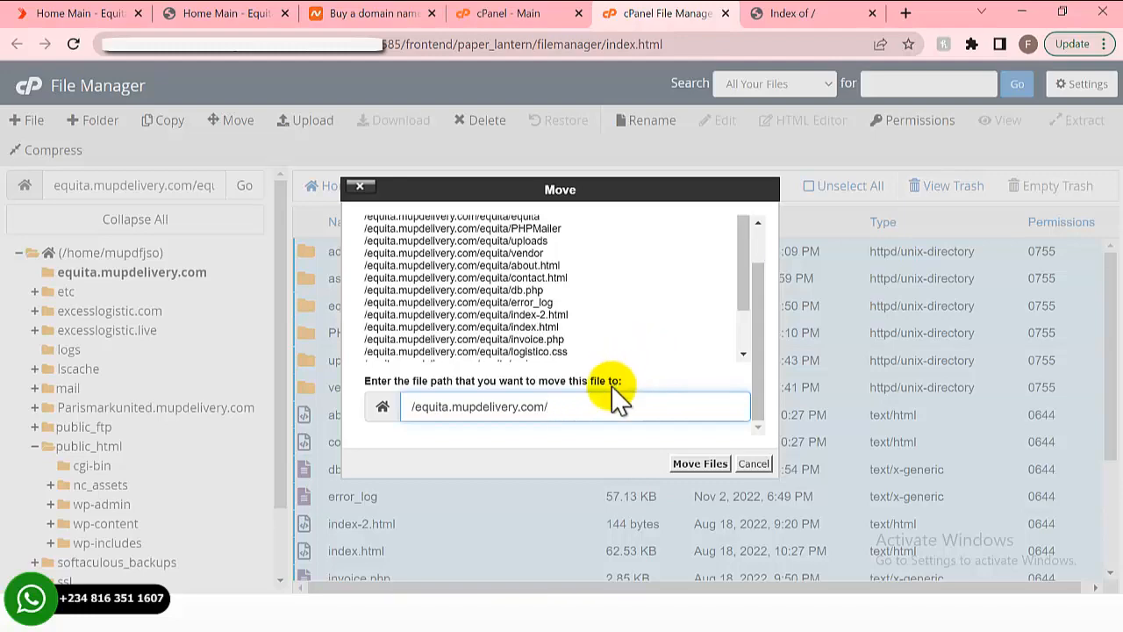
pyautogui.click(702, 465)
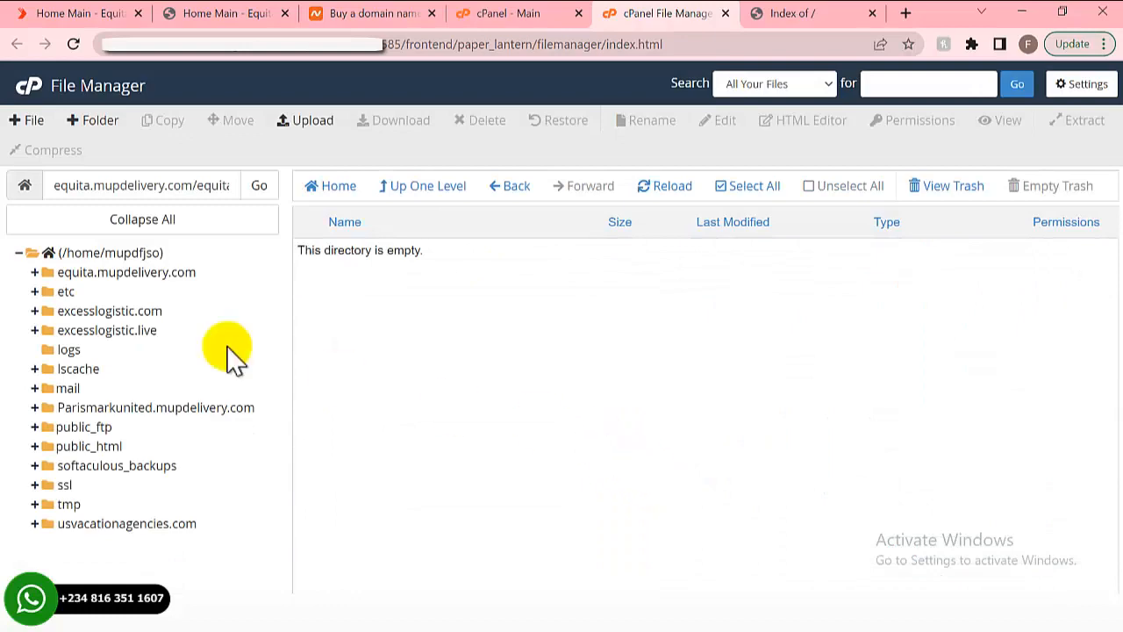
# - Open equita.mupdelivery.com and check that admin, assets, PHPMailer, index.html and the other files are listed
pyautogui.click(144, 272)
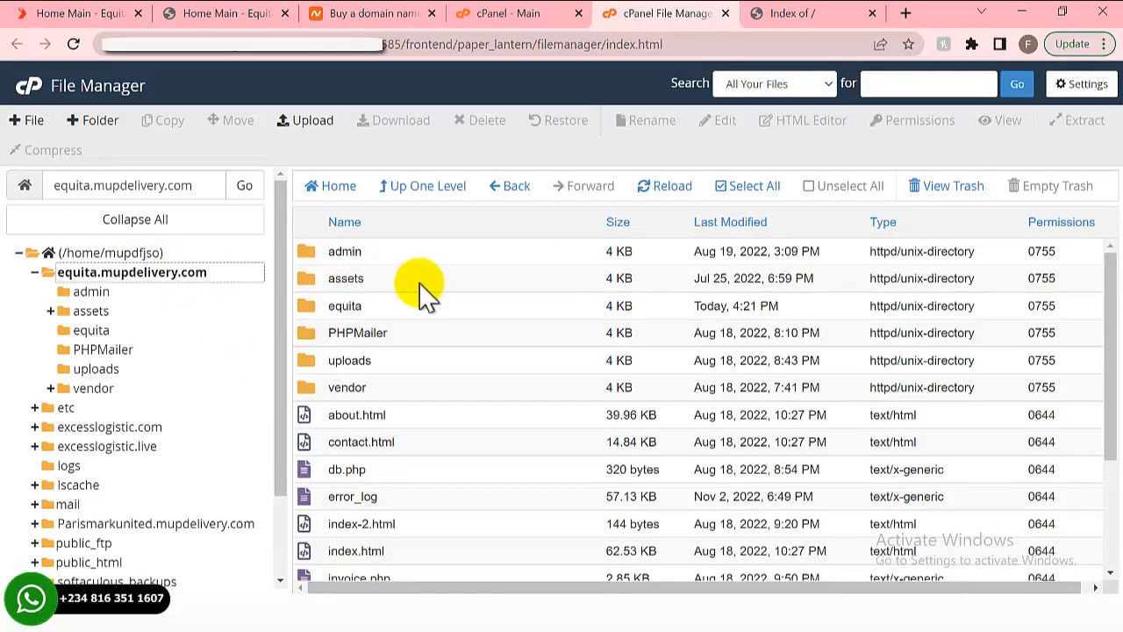
pyautogui.scroll(-3, 421, 315)
pyautogui.scroll(3, 421, 325)
pyautogui.scroll(-3, 412, 355)
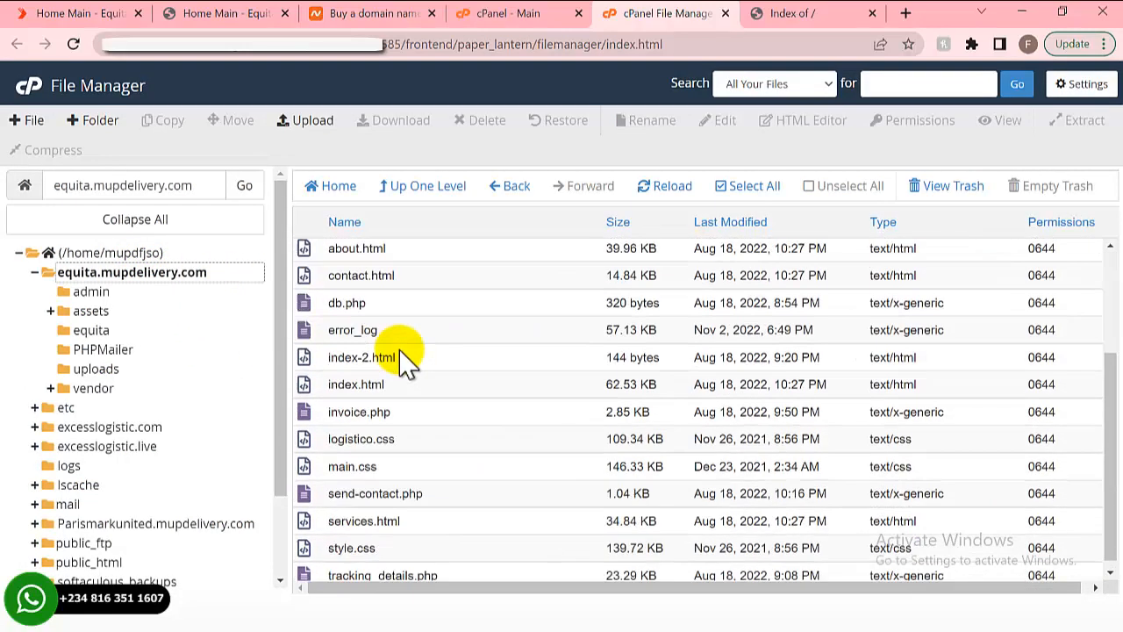
pyautogui.scroll(3, 404, 360)
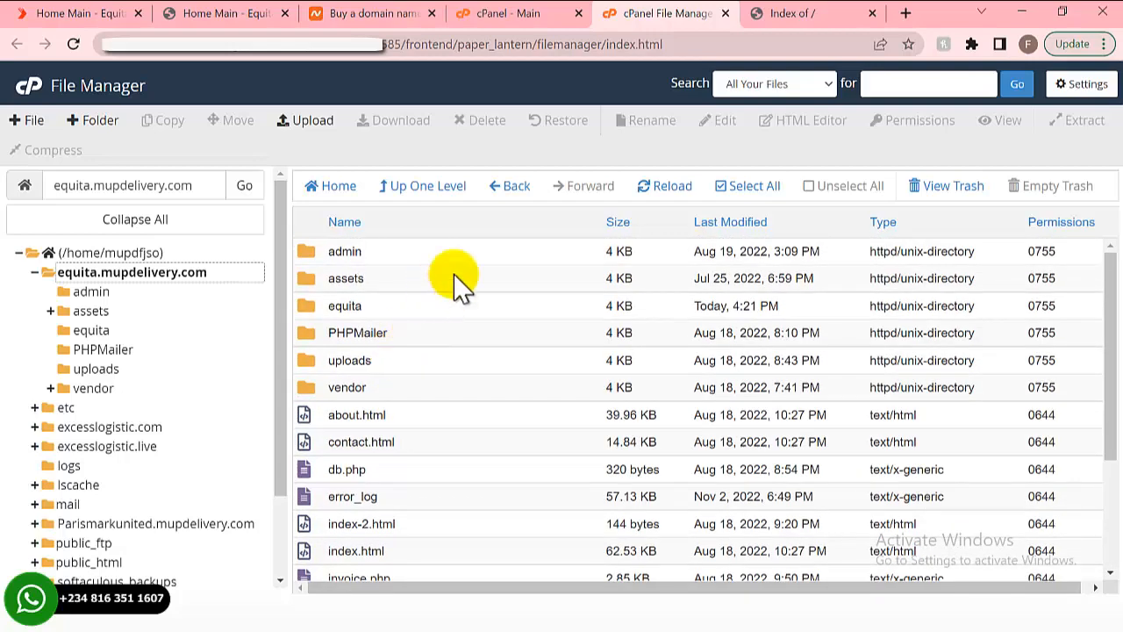
# - Reload the equita.mupdelivery.com URL in the Index of / tab
pyautogui.click(778, 15)
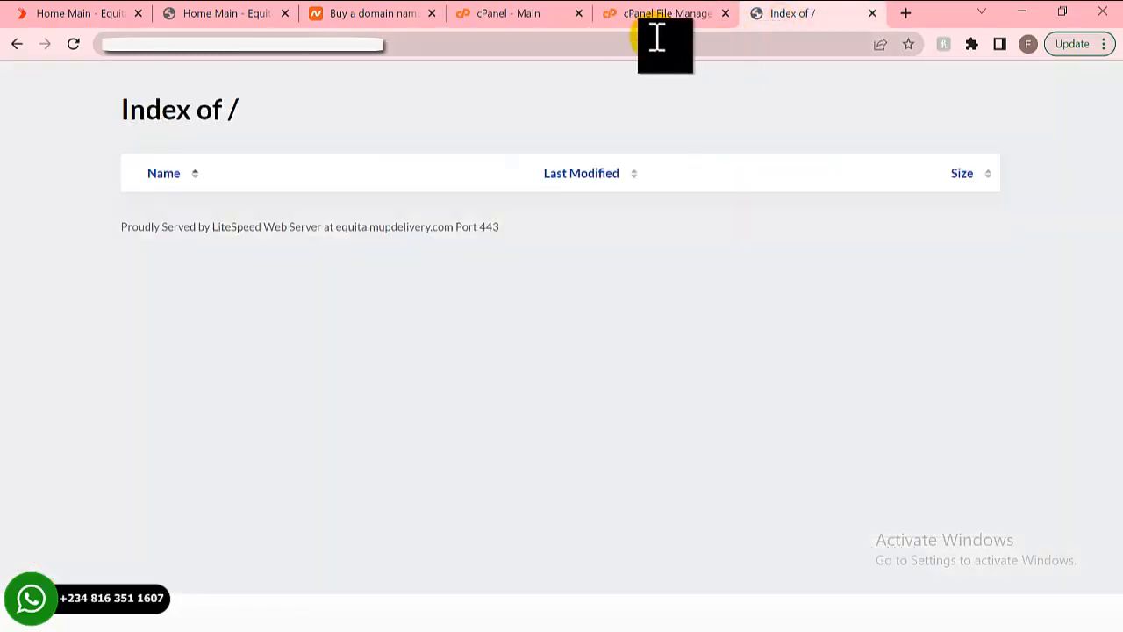
pyautogui.click(316, 55)
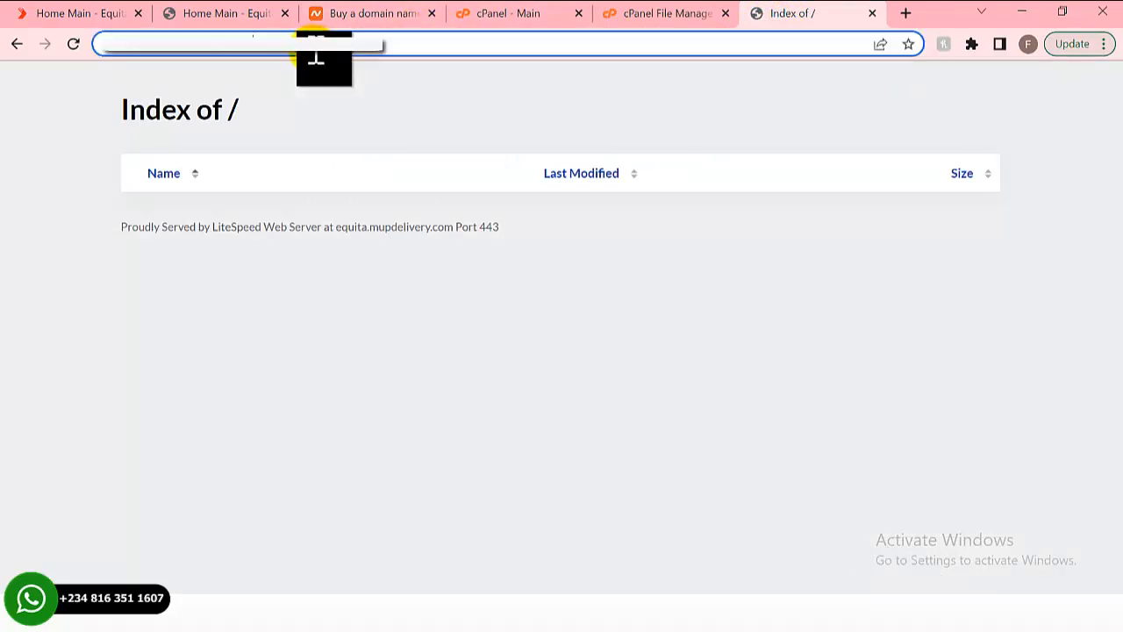
pyautogui.click(316, 51)
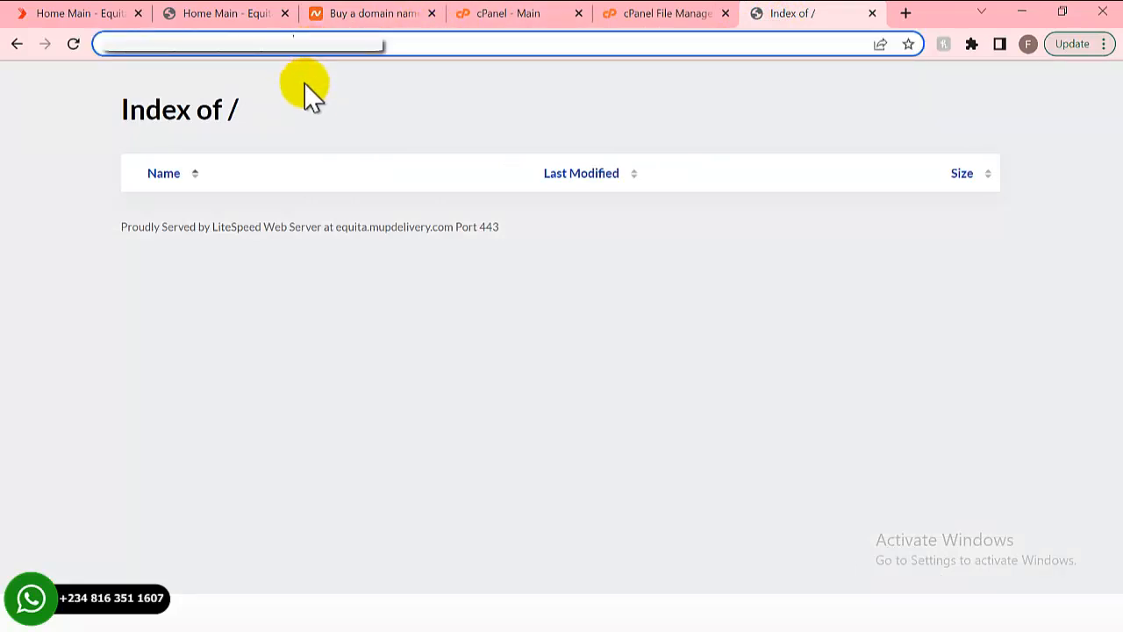
pyautogui.press('Return')
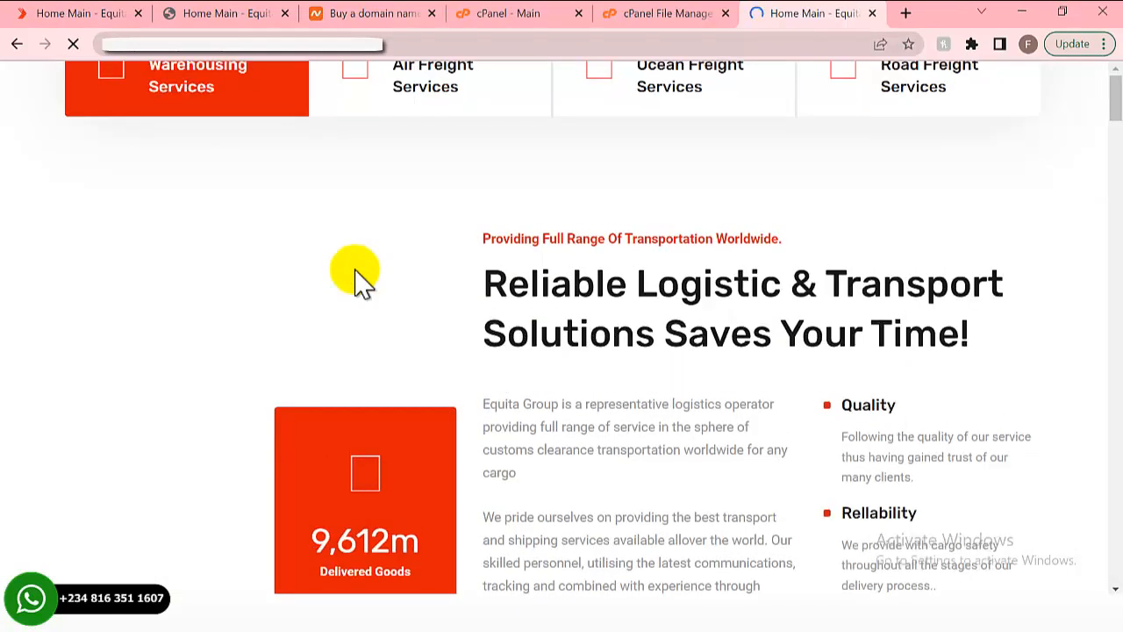
# - Browse the live Equita homepage down to the Track & Trace form, then return to the cPanel - Main tab
pyautogui.scroll(-1, 355, 268)
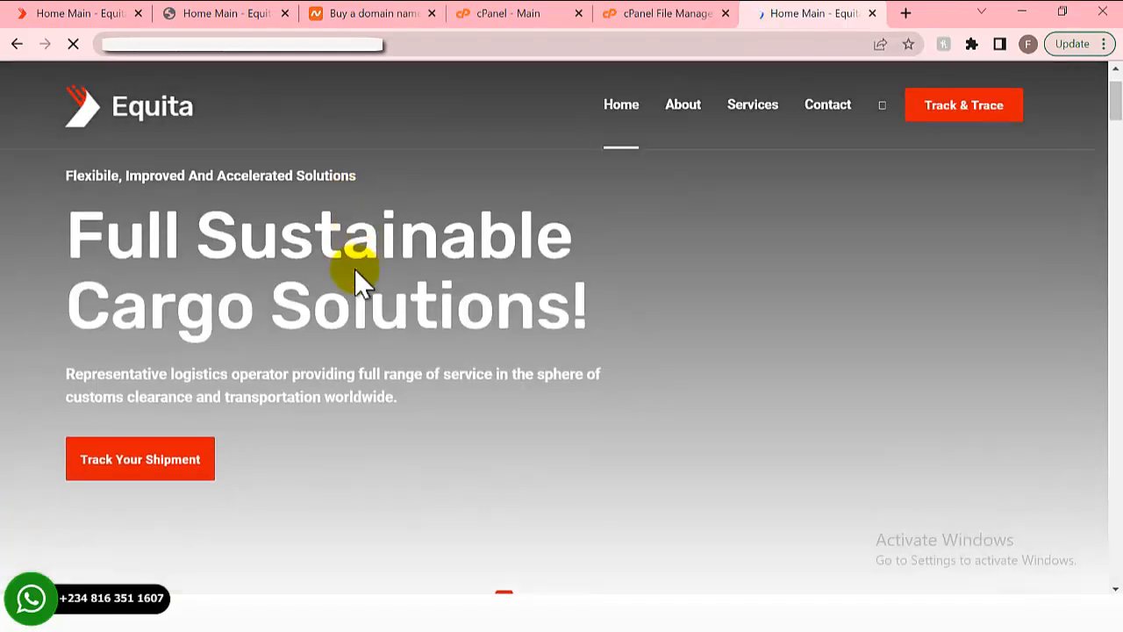
pyautogui.scroll(-4, 354, 269)
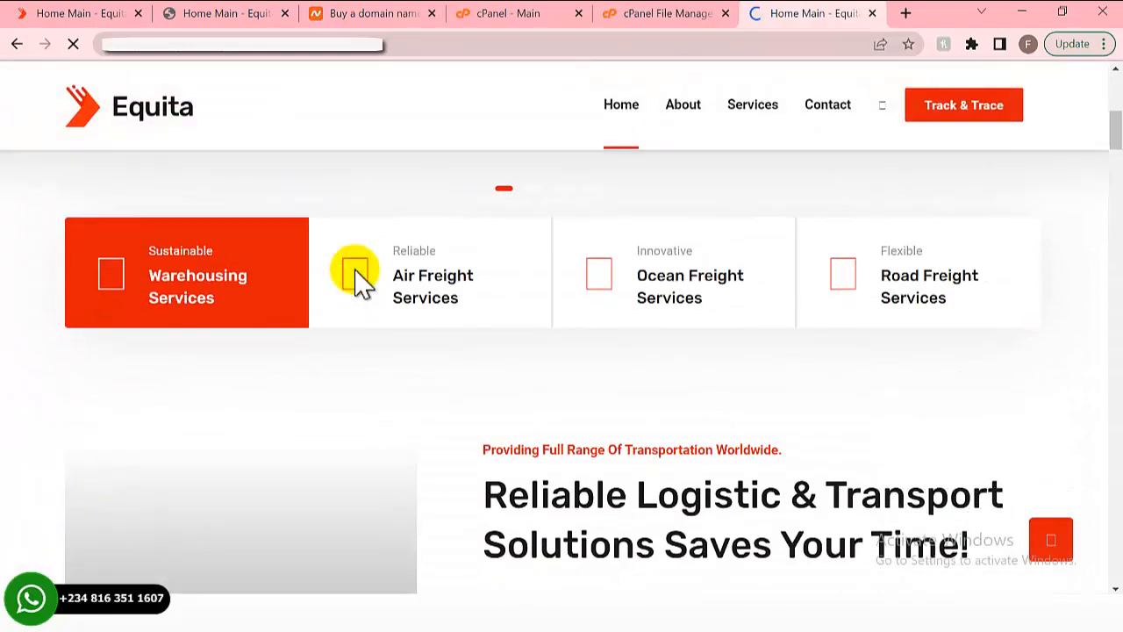
pyautogui.scroll(2, 358, 279)
pyautogui.scroll(4, 355, 269)
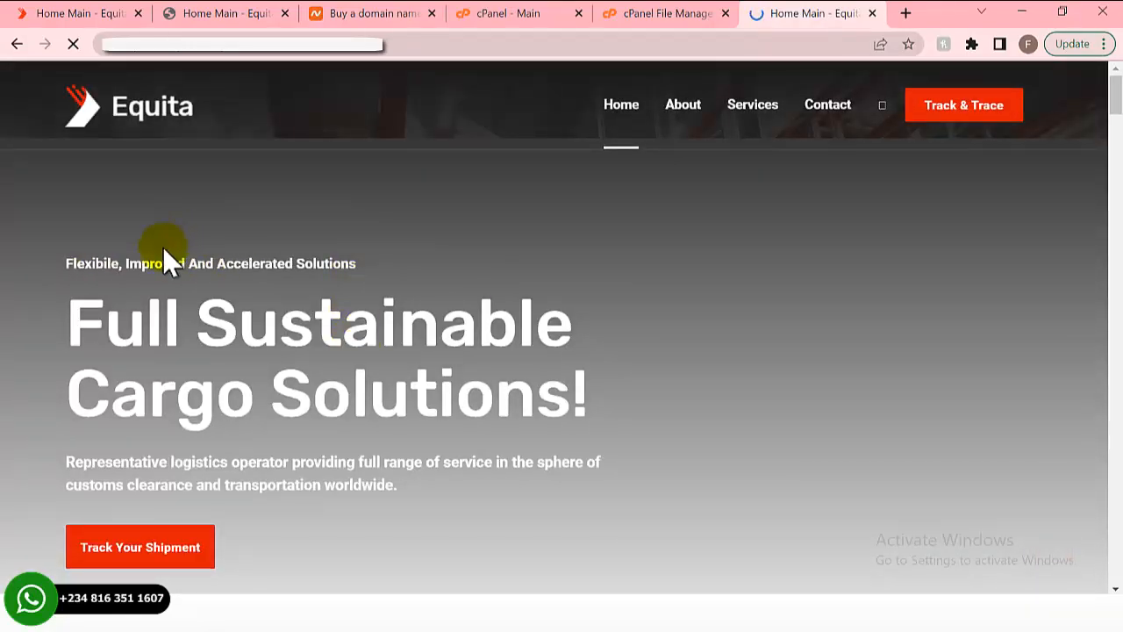
pyautogui.scroll(-2, 162, 247)
pyautogui.scroll(2, 175, 247)
pyautogui.scroll(-4, 175, 268)
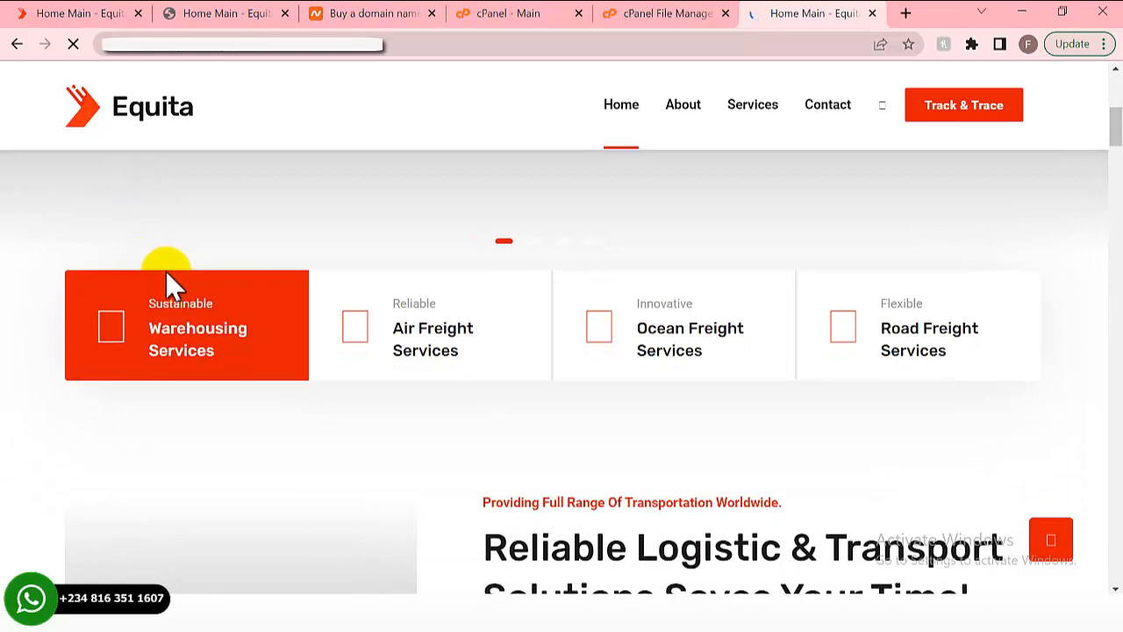
pyautogui.scroll(-4, 165, 276)
pyautogui.scroll(-12, 146, 284)
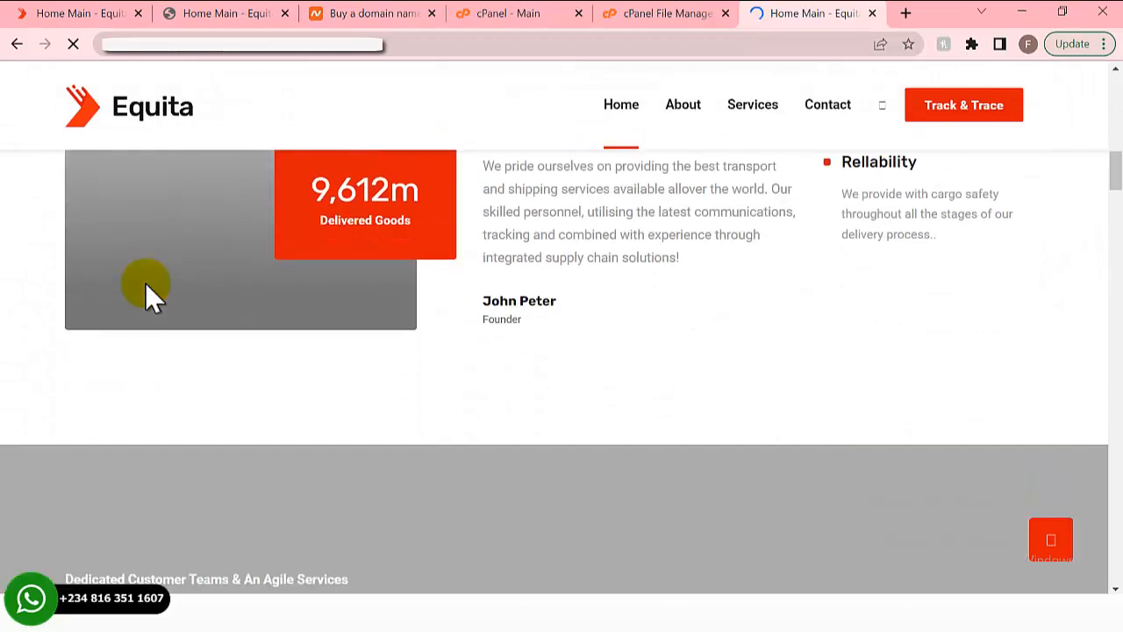
pyautogui.scroll(-4, 146, 299)
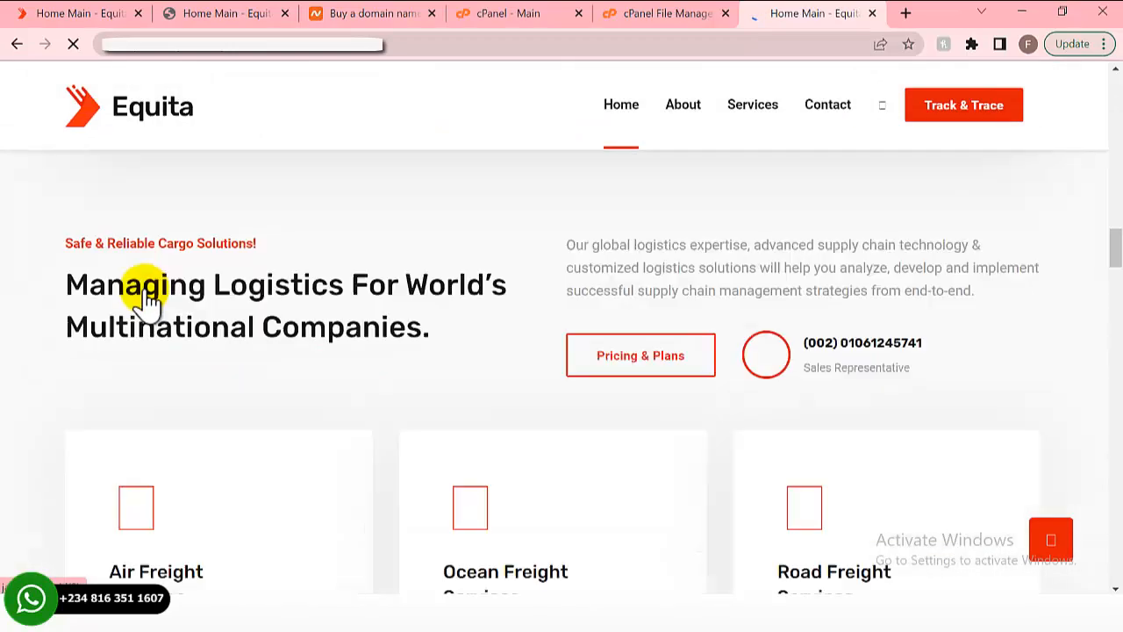
pyautogui.scroll(4, 146, 298)
pyautogui.scroll(8, 147, 298)
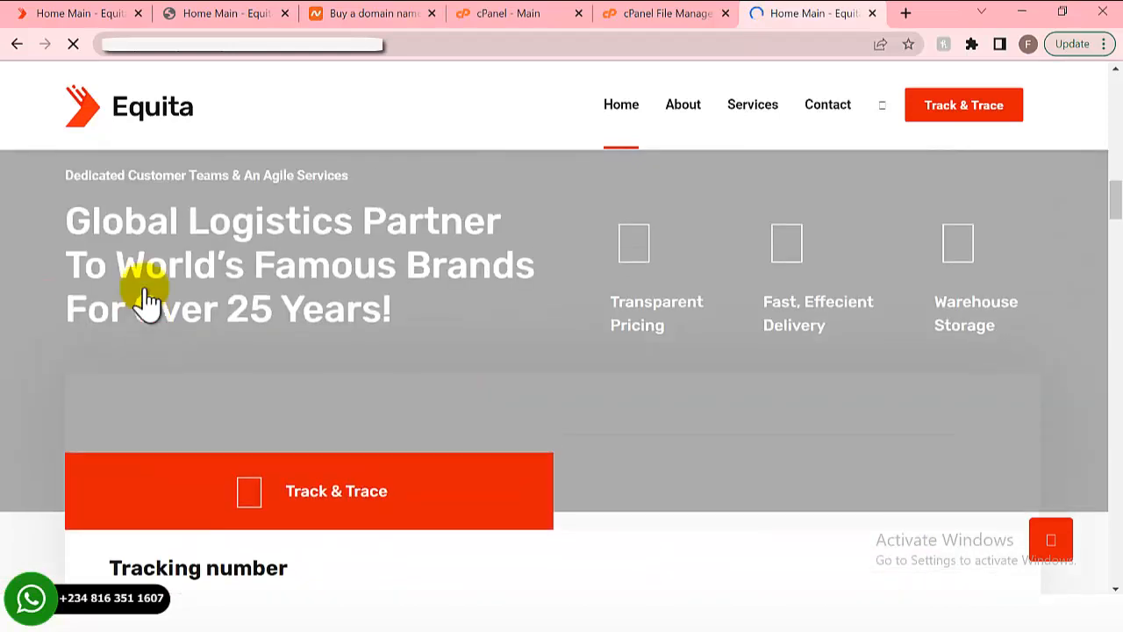
pyautogui.scroll(10, 147, 298)
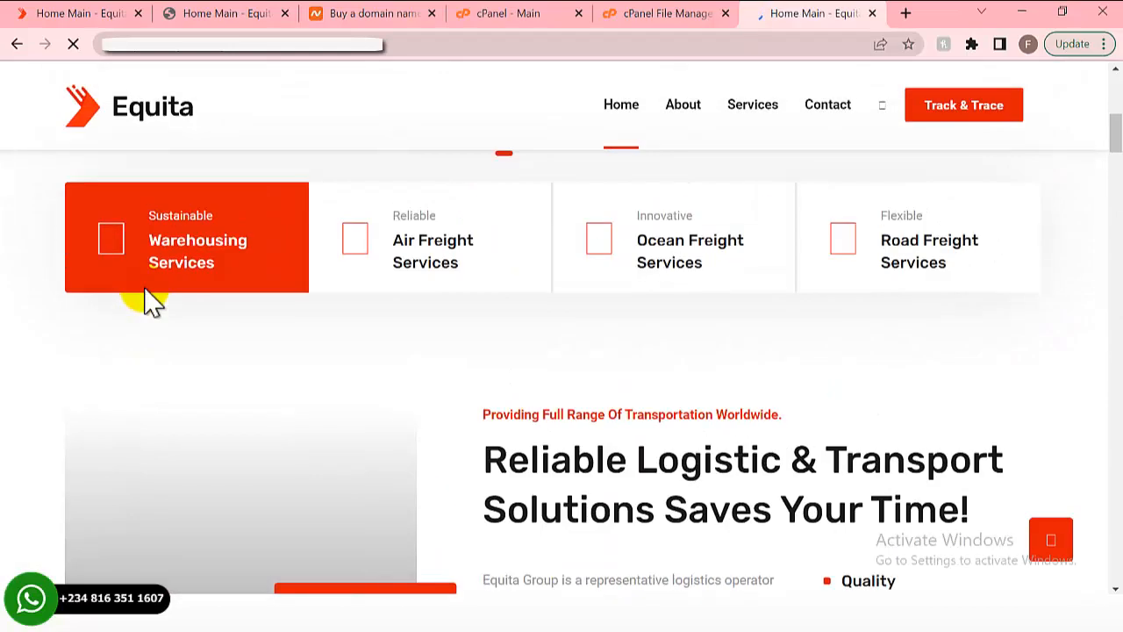
pyautogui.scroll(3, 144, 289)
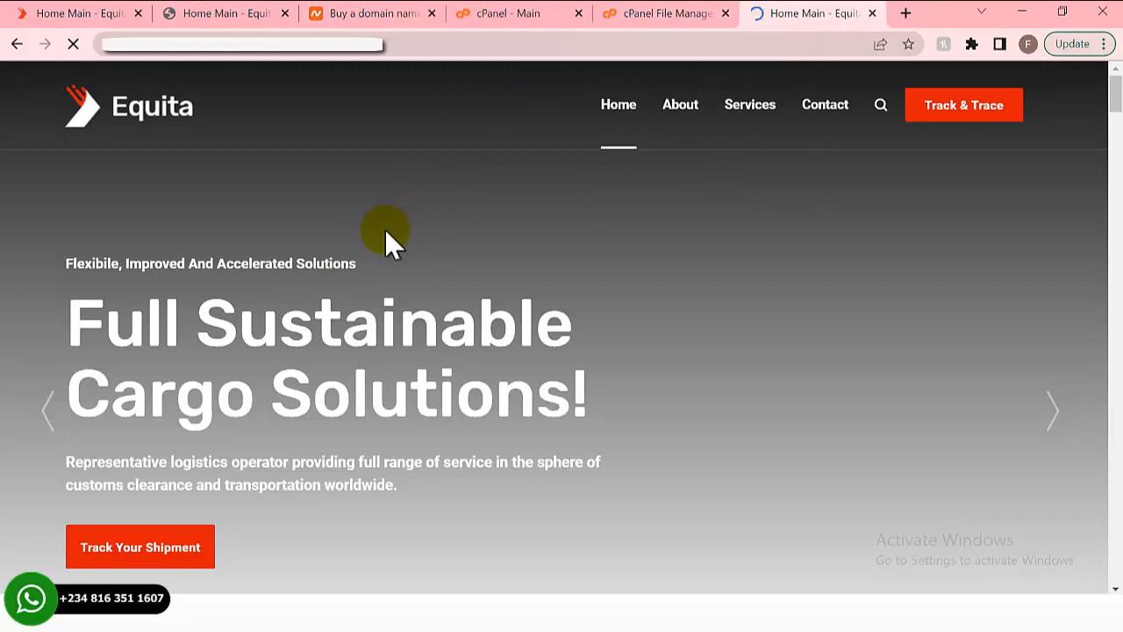
pyautogui.scroll(-2, 377, 233)
pyautogui.scroll(2, 345, 240)
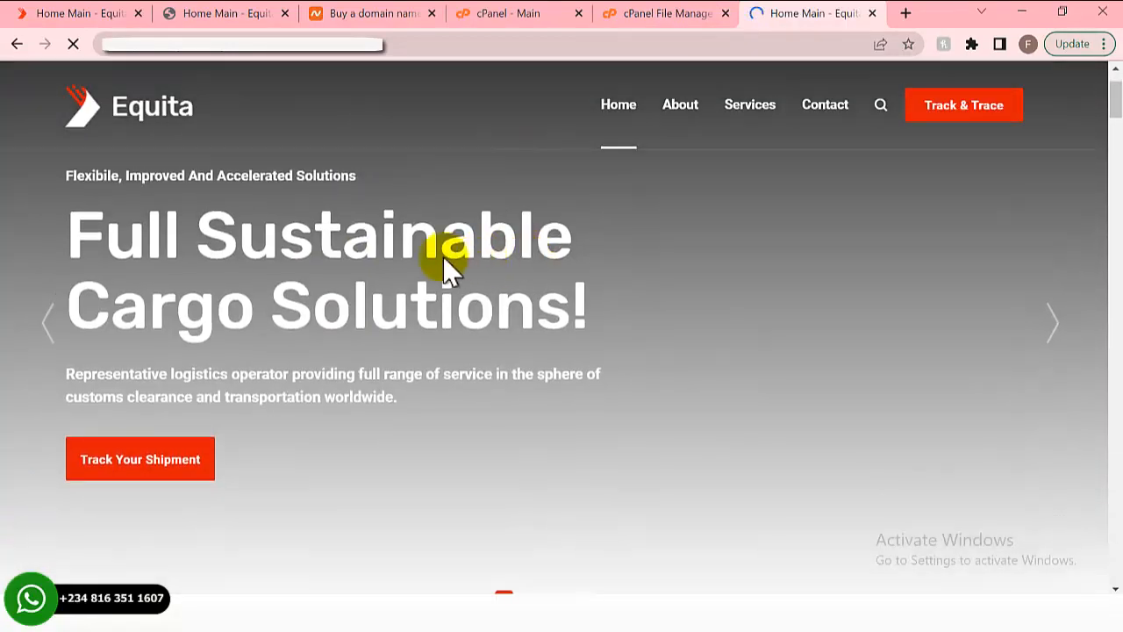
pyautogui.scroll(-8, 444, 263)
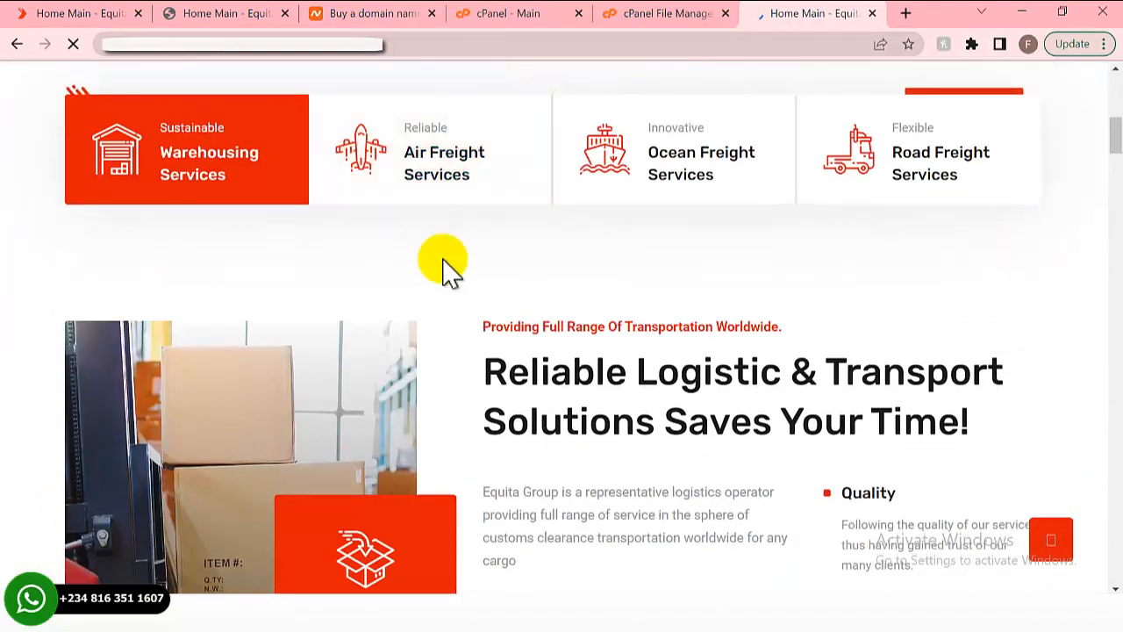
pyautogui.scroll(-3, 444, 263)
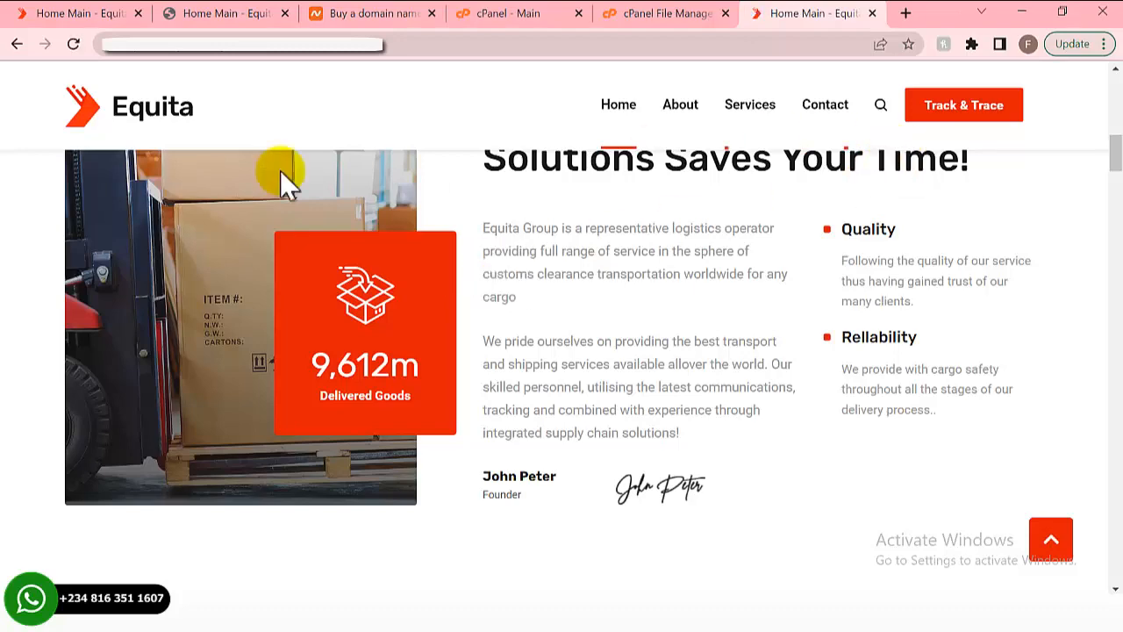
pyautogui.scroll(4, 228, 193)
pyautogui.scroll(5, 183, 201)
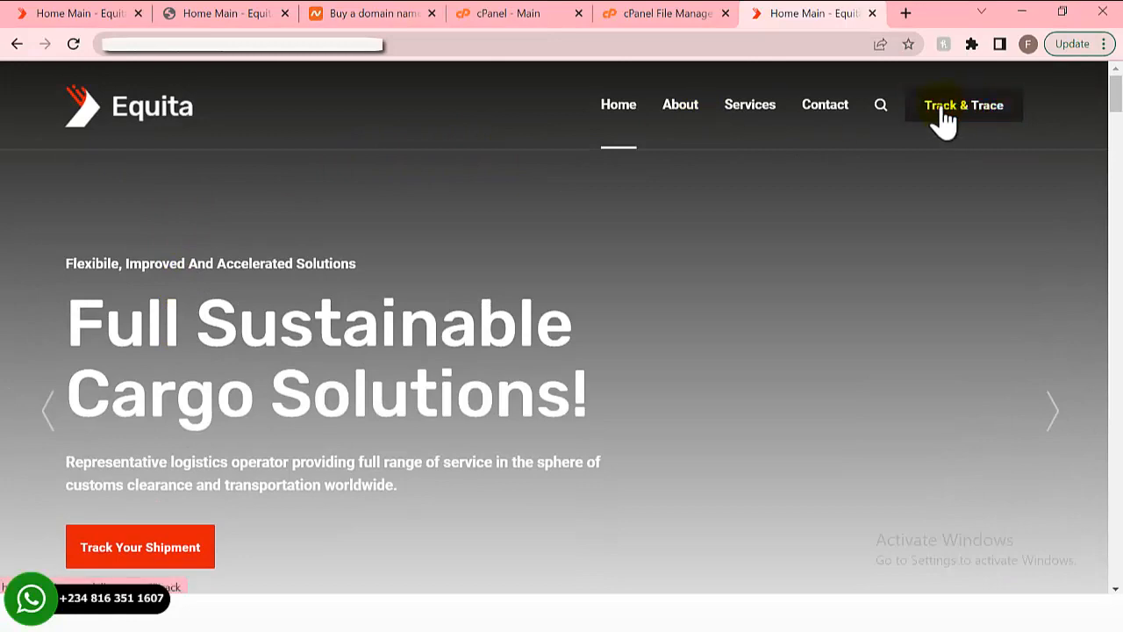
pyautogui.scroll(-5, 943, 119)
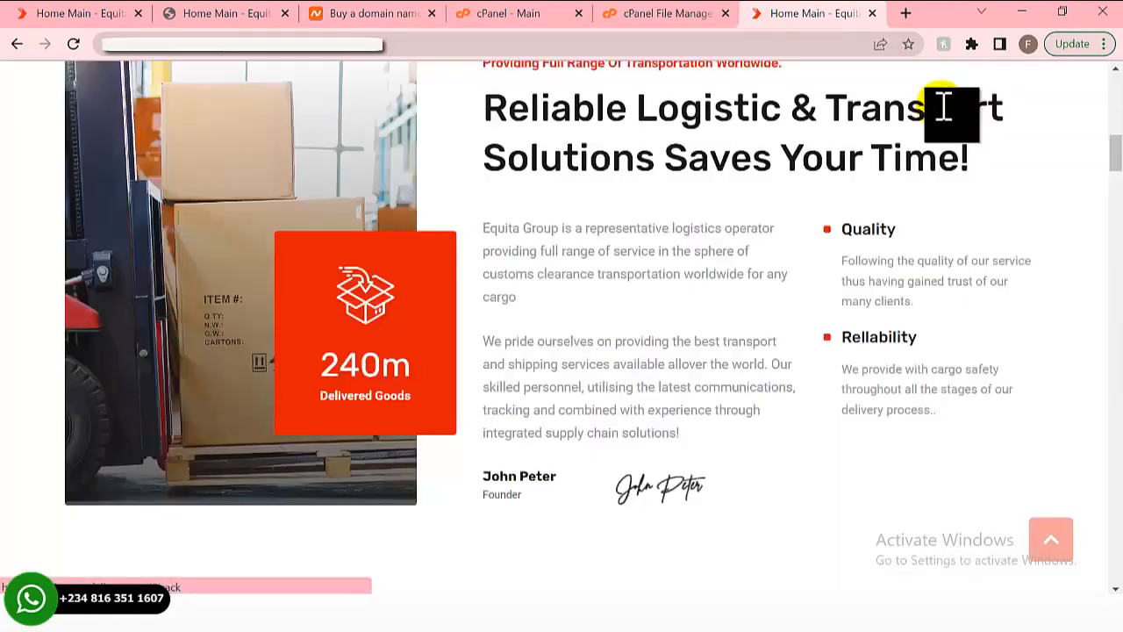
pyautogui.scroll(-5, 553, 316)
pyautogui.scroll(-5, 541, 314)
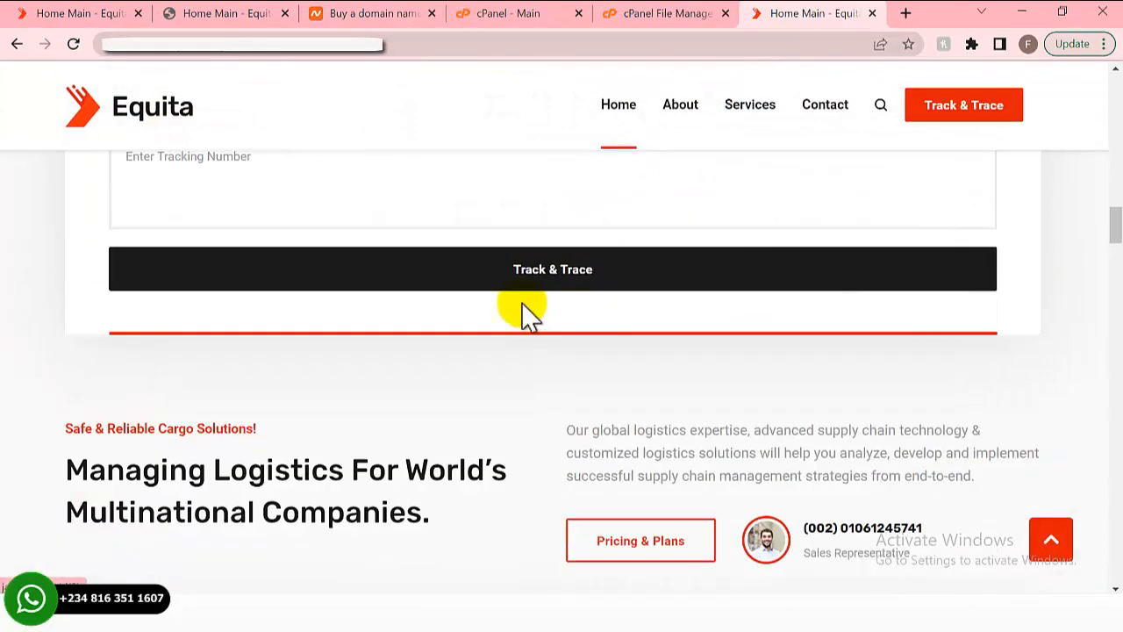
pyautogui.scroll(2, 268, 325)
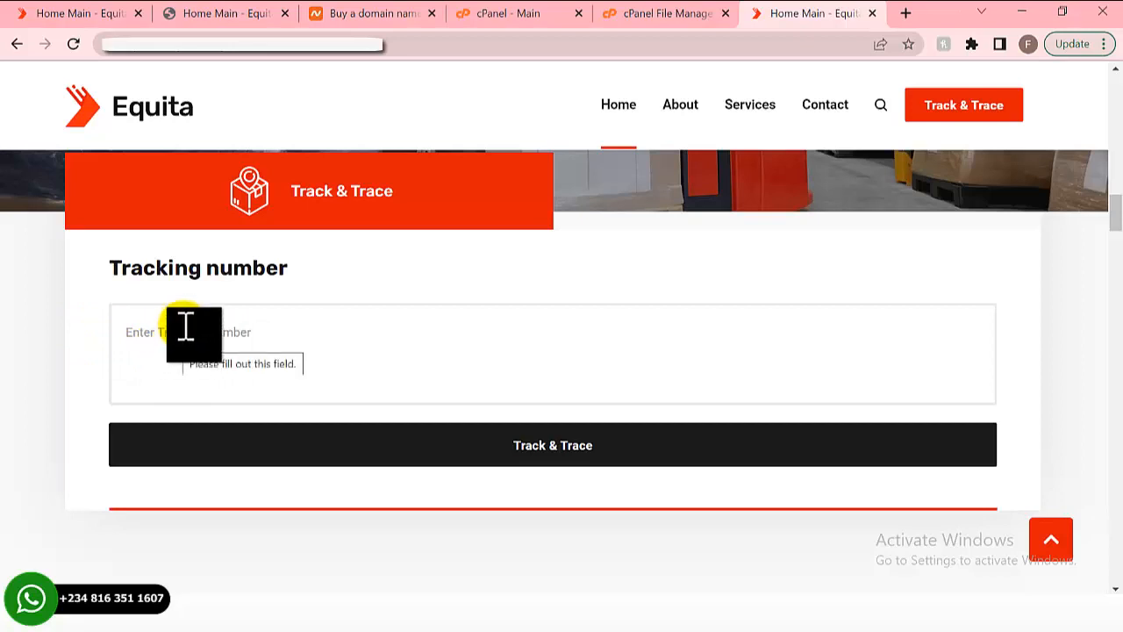
pyautogui.click(510, 13)
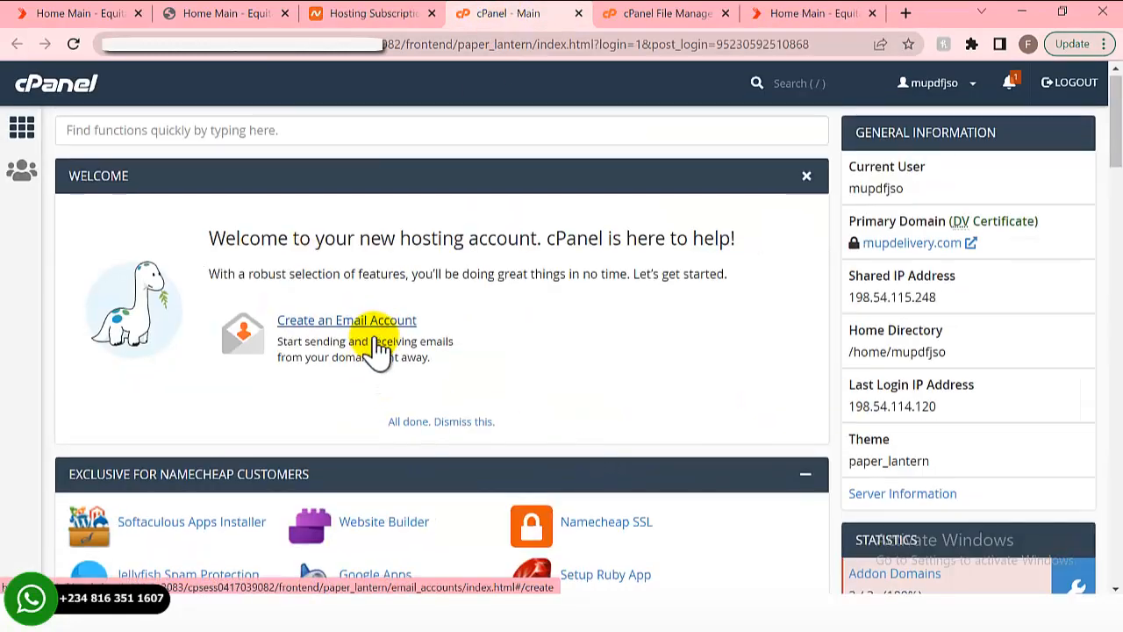
# - Create a database named 'track' with the MySQL Database Wizard
pyautogui.scroll(-7, 373, 342)
pyautogui.scroll(-8, 373, 346)
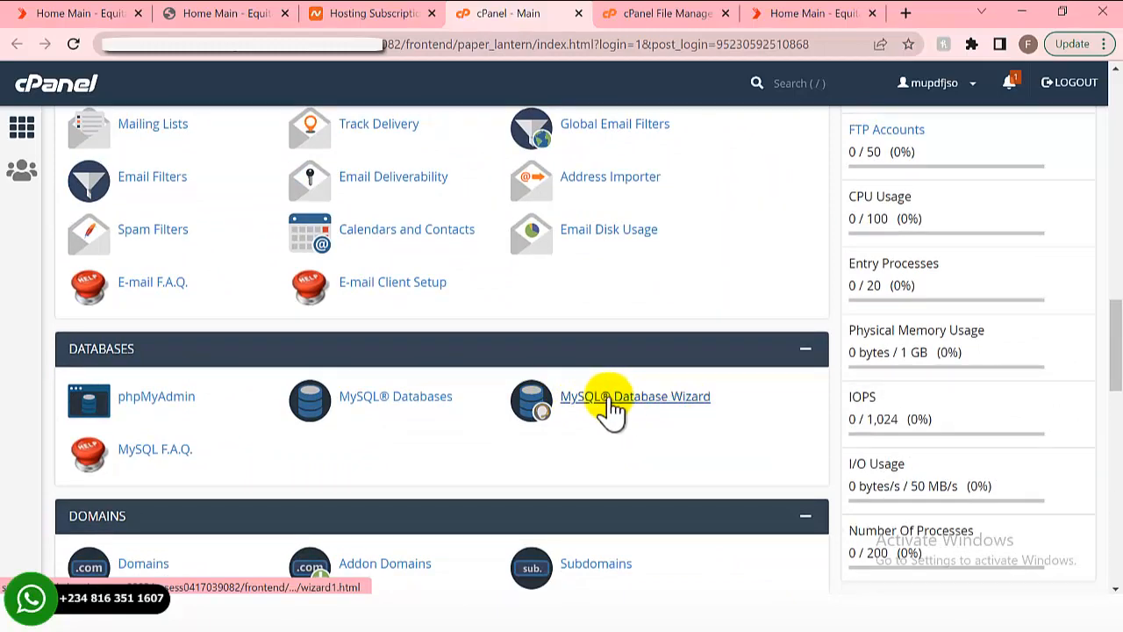
pyautogui.click(598, 407)
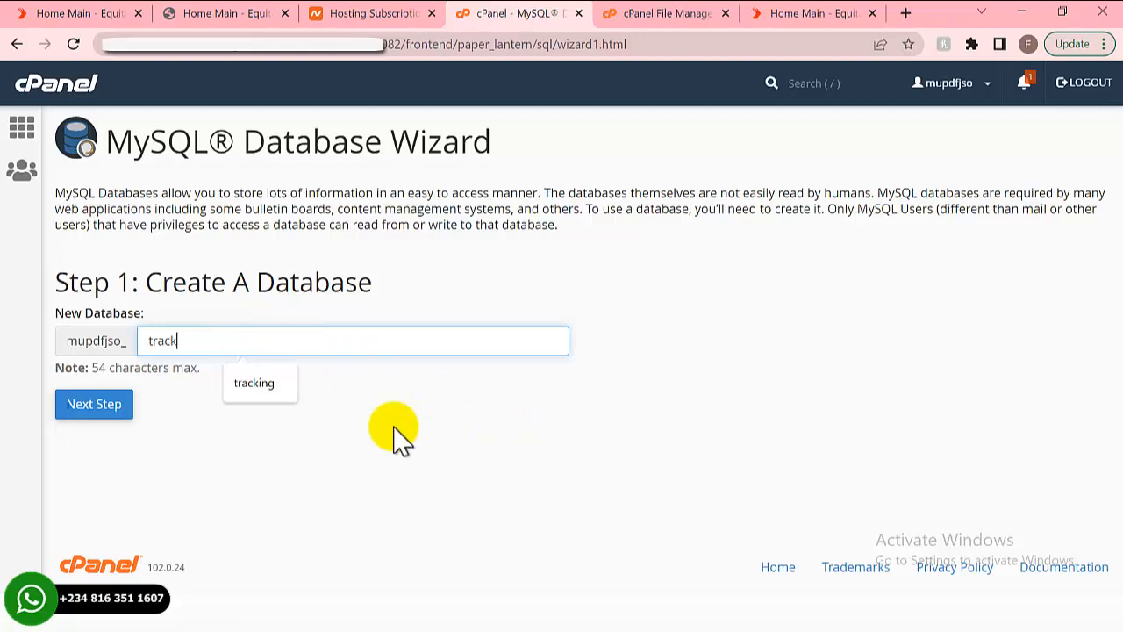
pyautogui.click(557, 481)
pyautogui.click(79, 416)
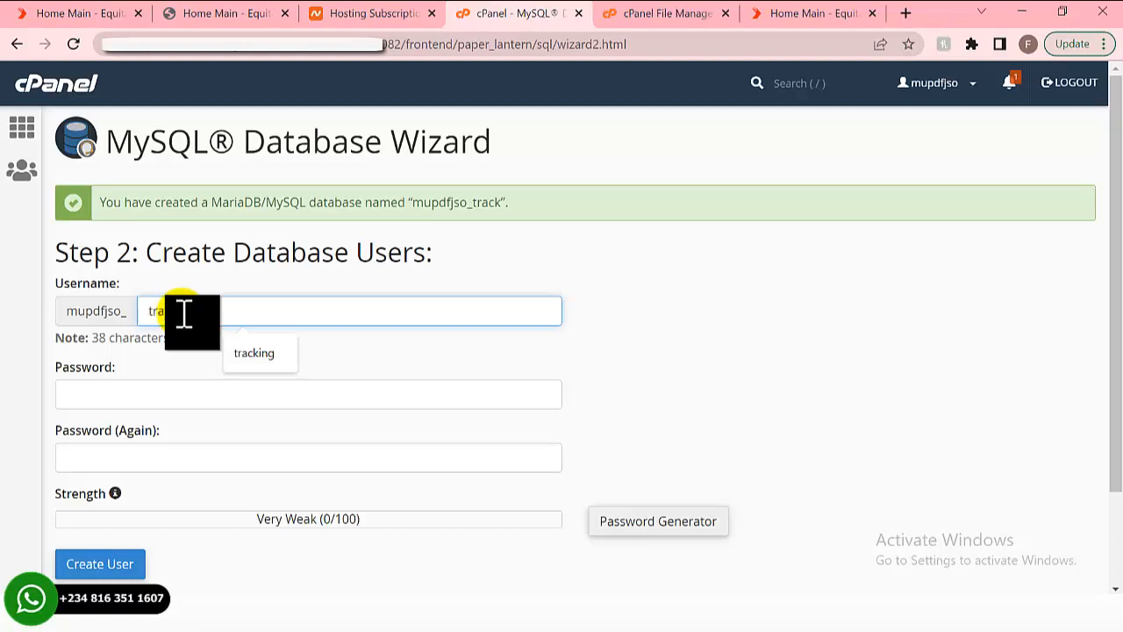
# - Enter the username 'track' and generate a strong password with Password Generator
pyautogui.click(505, 373)
pyautogui.scroll(-1, 526, 449)
pyautogui.scroll(1, 614, 434)
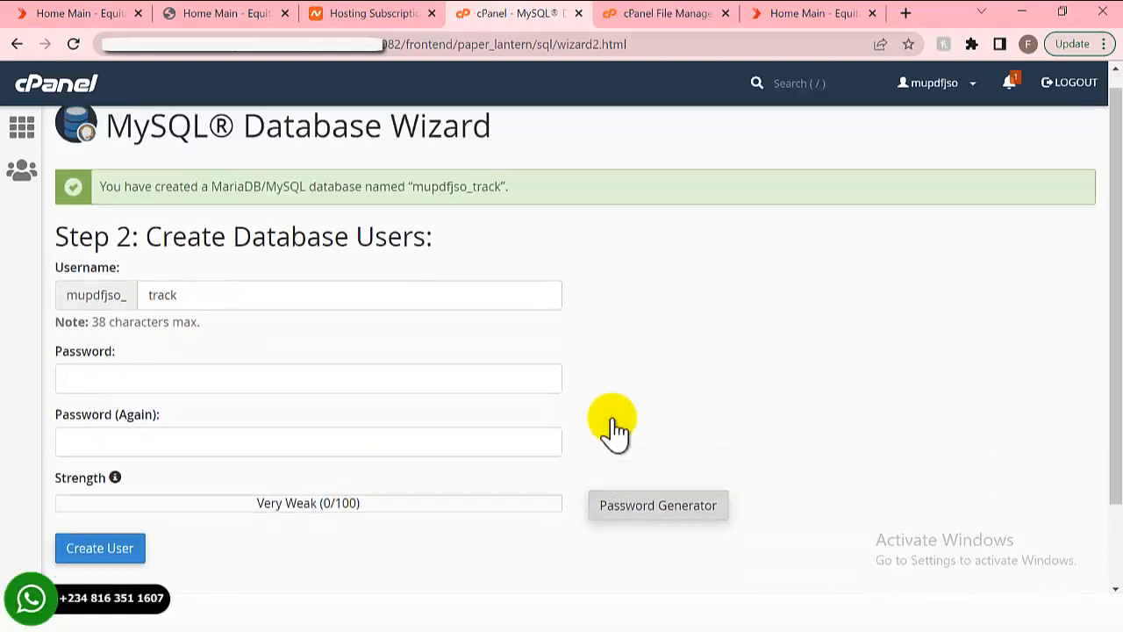
pyautogui.click(665, 524)
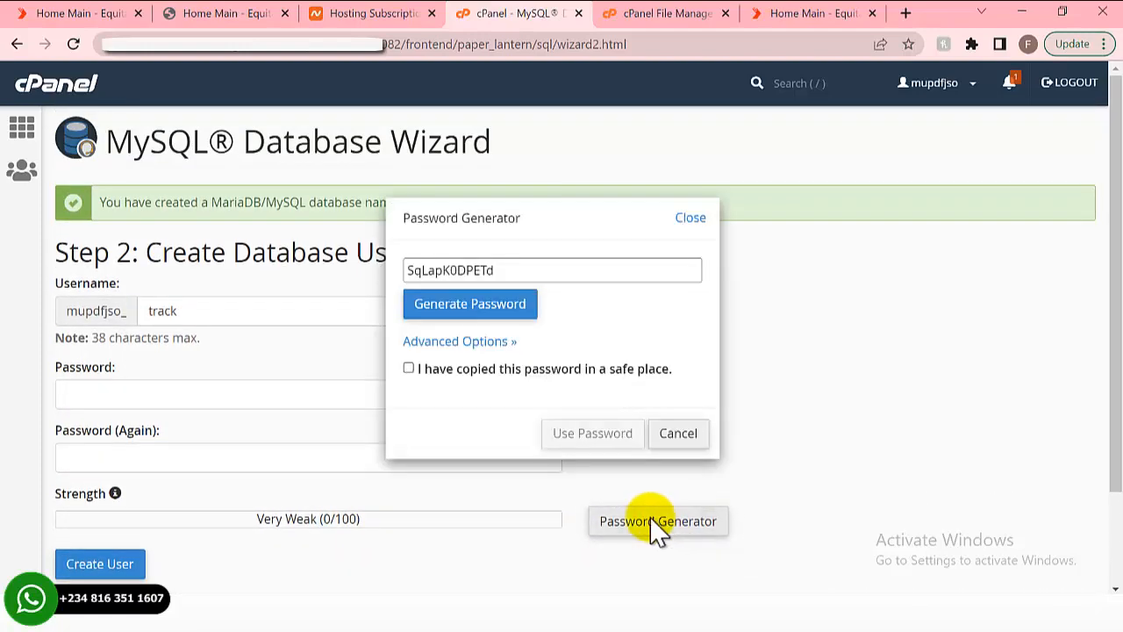
pyautogui.click(498, 265)
pyautogui.doubleClick(406, 265)
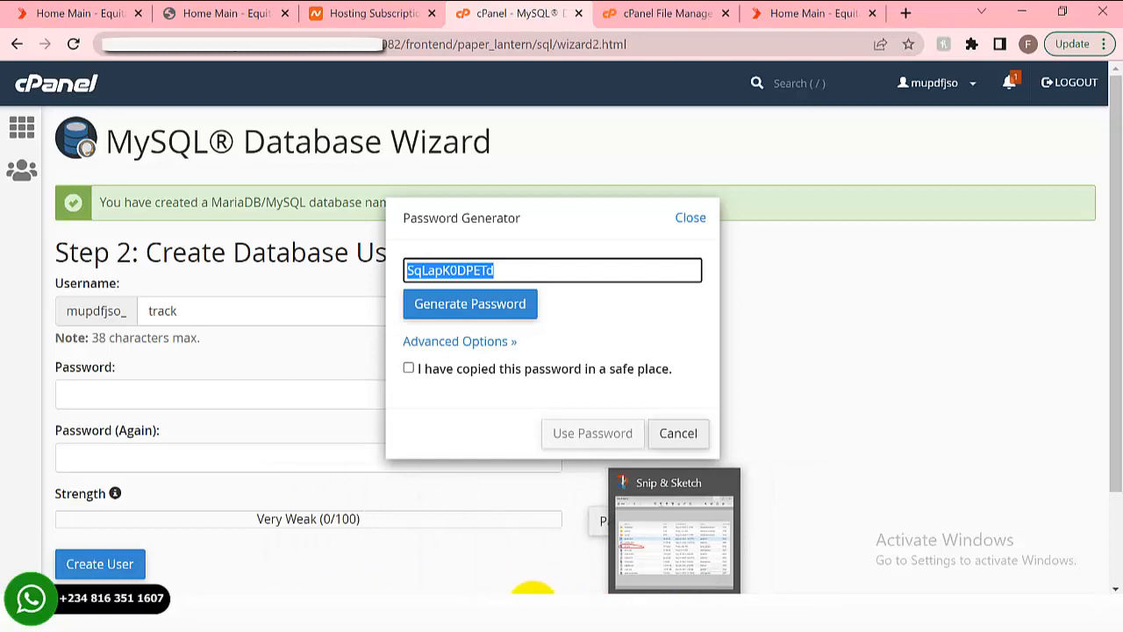
# - Save the generated password in Notepad, apply it, and create the track user
pyautogui.click(702, 537)
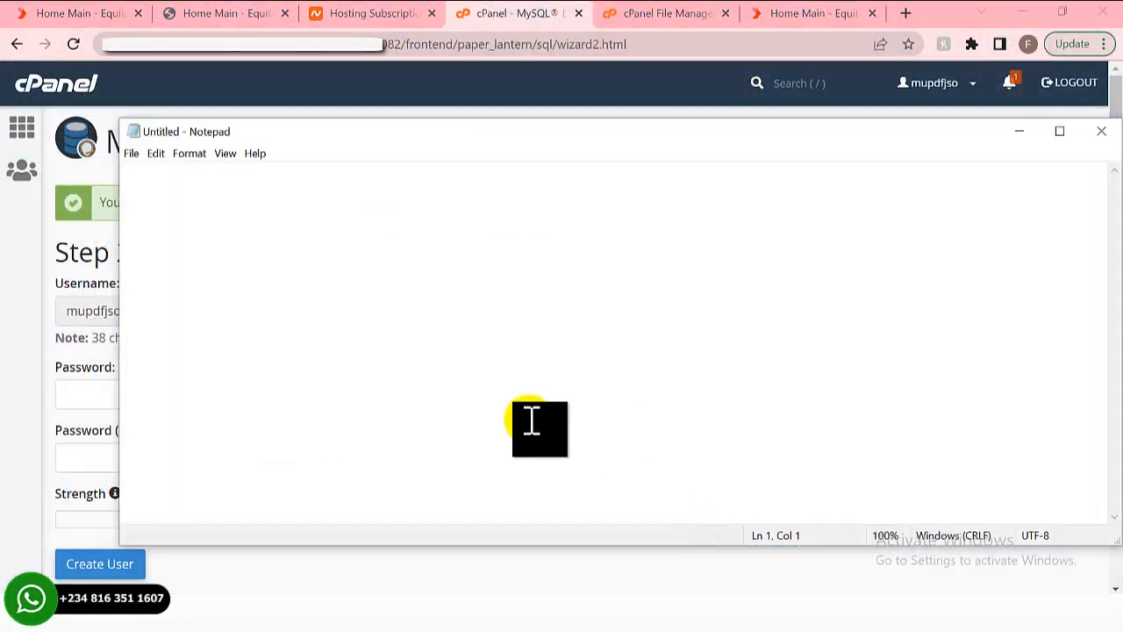
pyautogui.click(529, 420)
pyautogui.hotkey('ctrl', 'v')
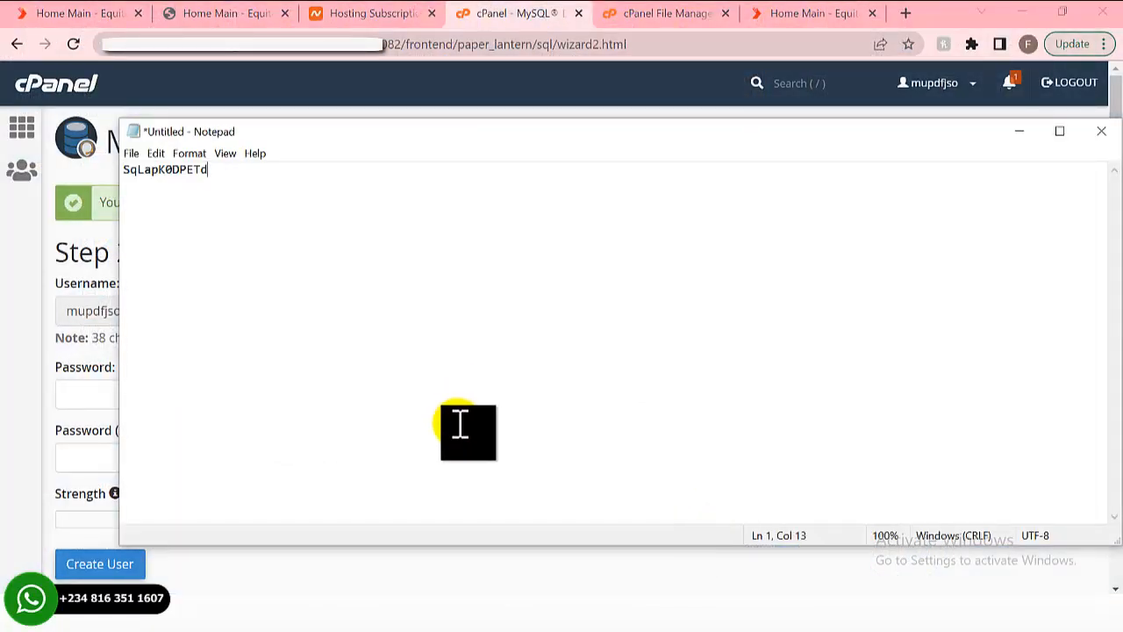
pyautogui.click(5, 410)
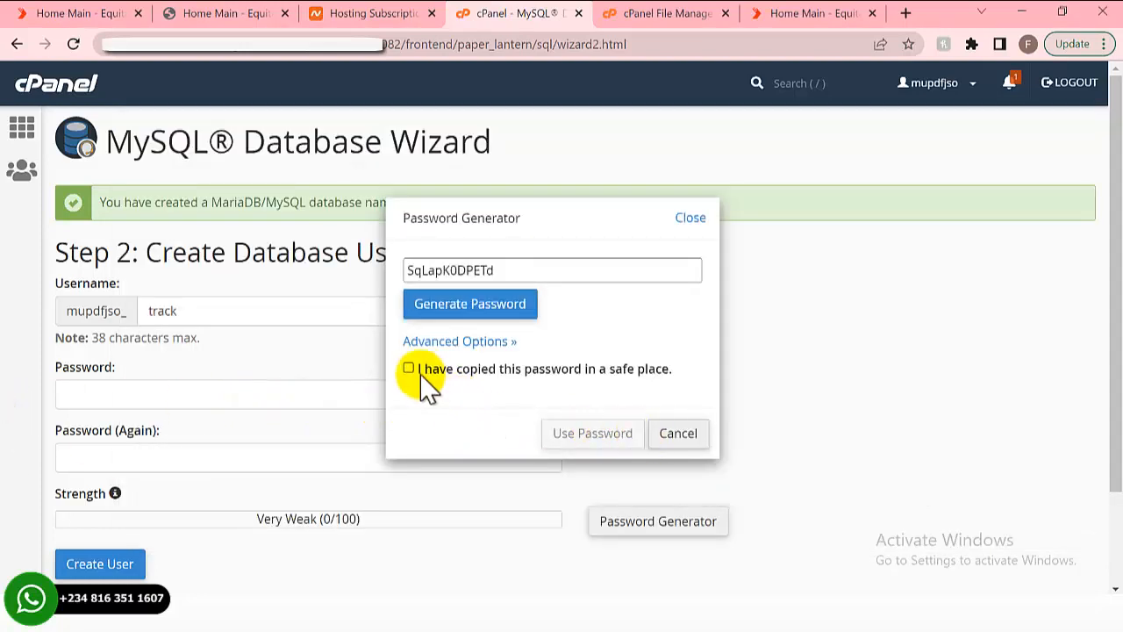
pyautogui.click(592, 446)
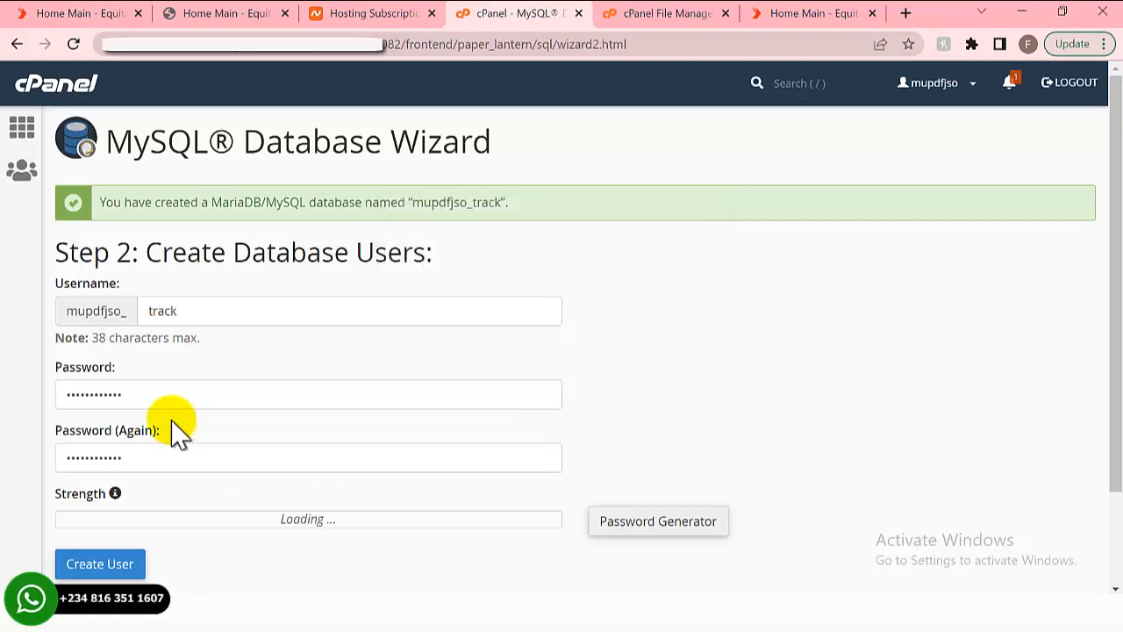
pyautogui.scroll(-2, 150, 426)
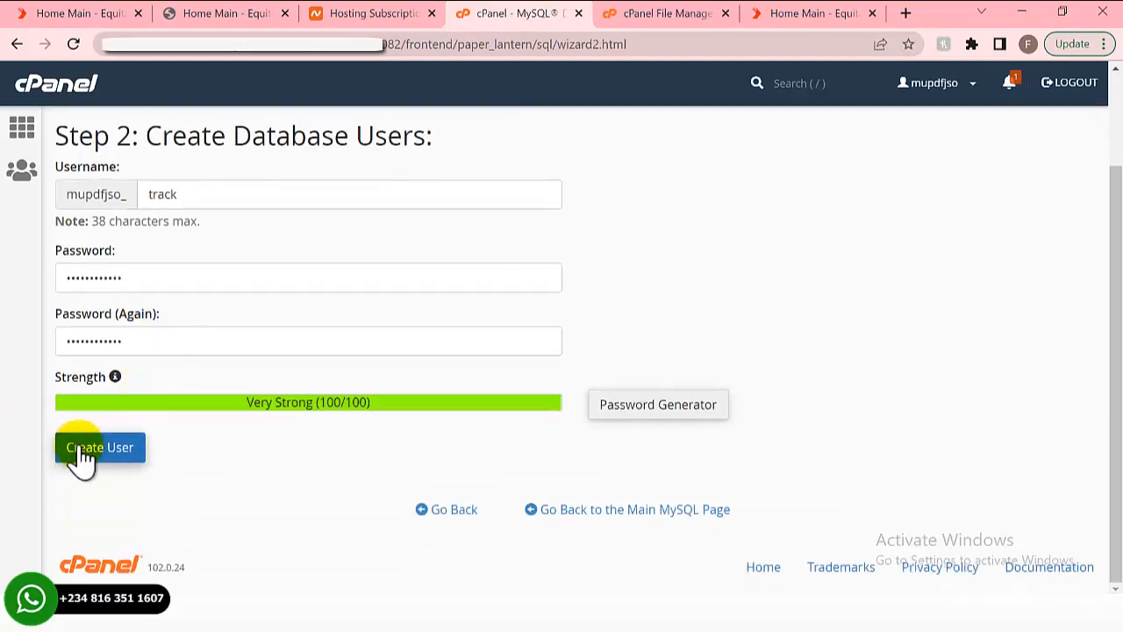
pyautogui.click(81, 449)
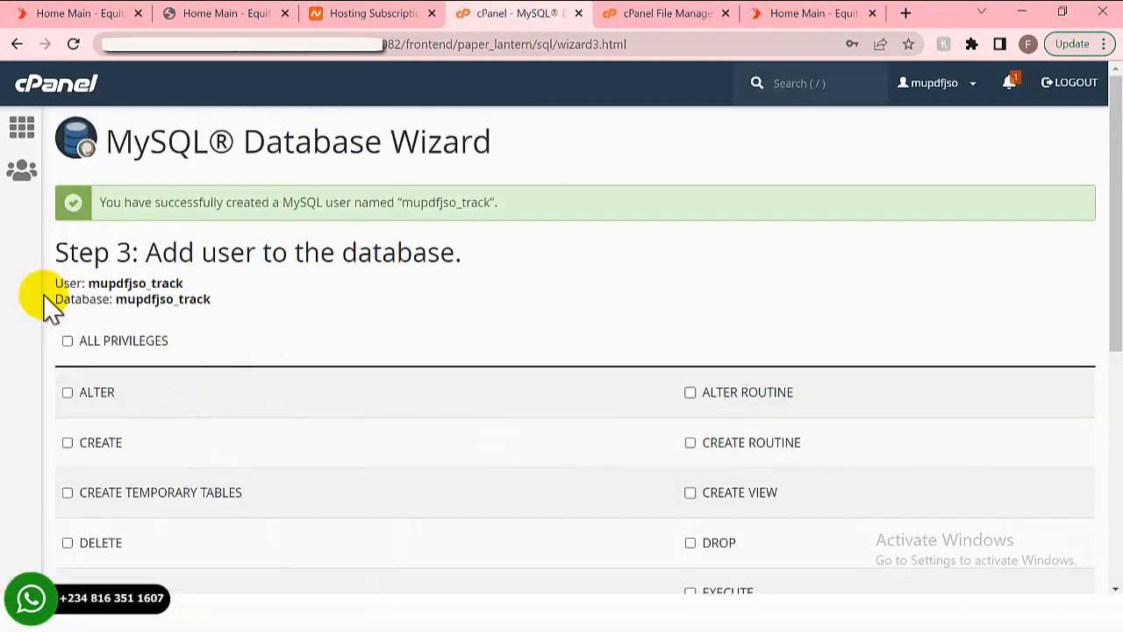
# - Copy the User and Database name lines into Notepad
pyautogui.scroll(-1, 48, 302)
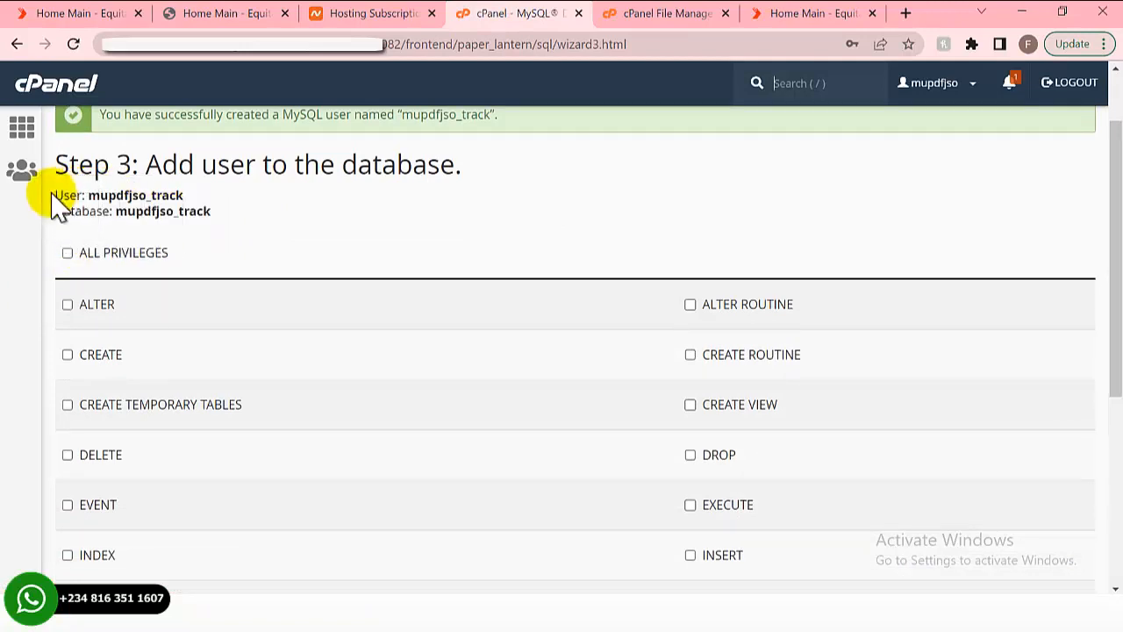
pyautogui.moveTo(56, 195); pyautogui.dragTo(219, 216)
pyautogui.hotkey('ctrl', 'c')
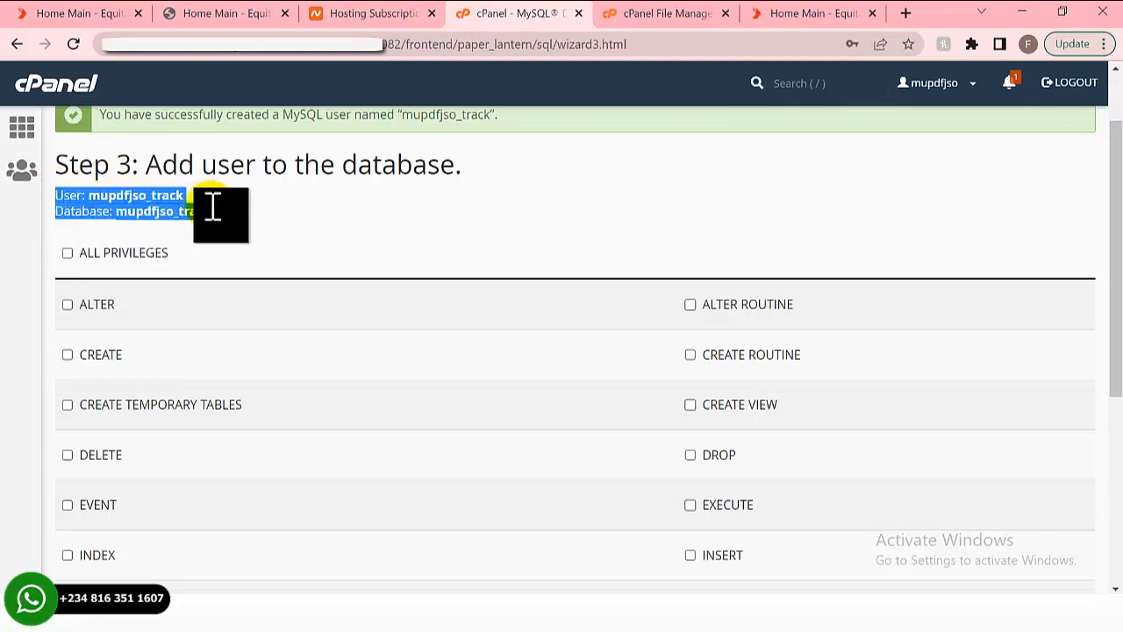
pyautogui.rightClick(149, 208)
pyautogui.click(181, 216)
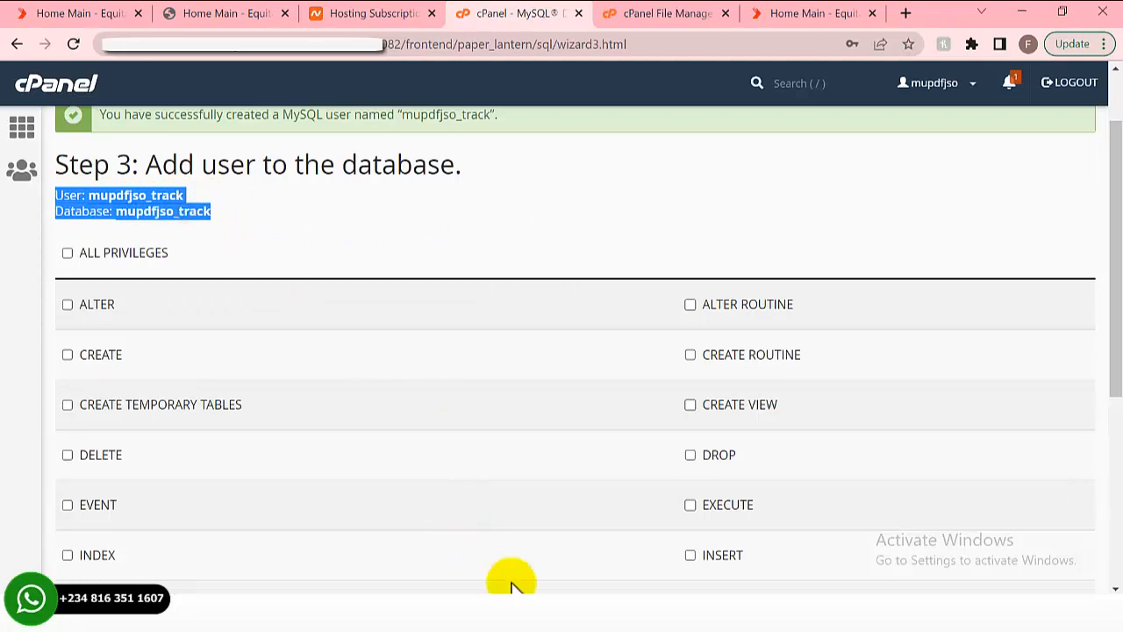
pyautogui.moveTo(541, 594)
pyautogui.click(664, 537)
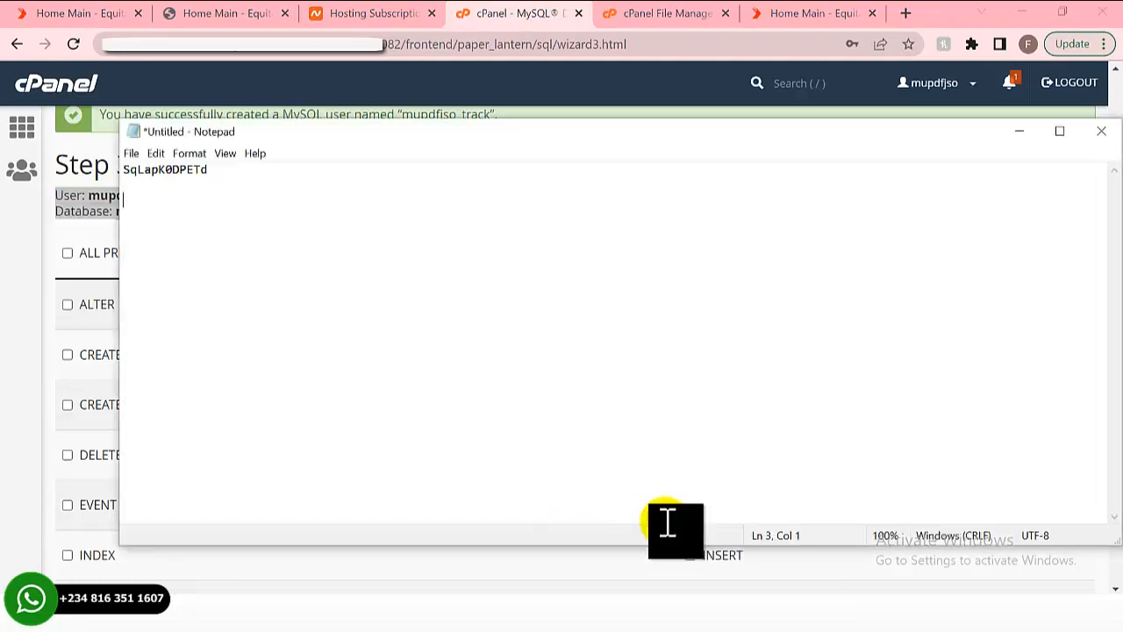
pyautogui.hotkey('ctrl', 'v')
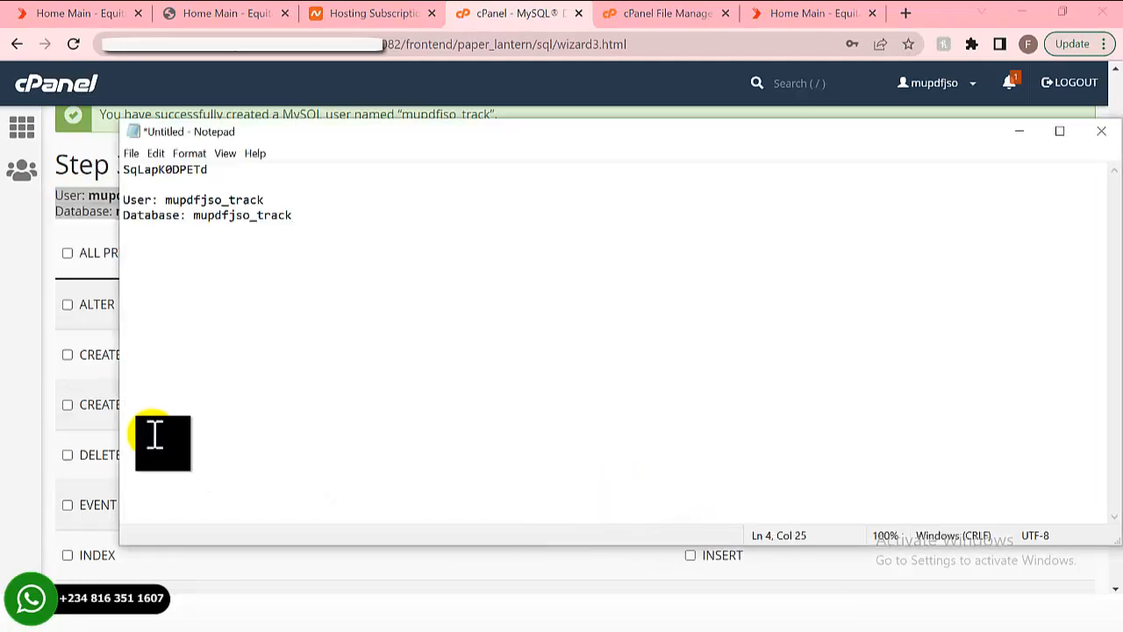
pyautogui.click(7, 281)
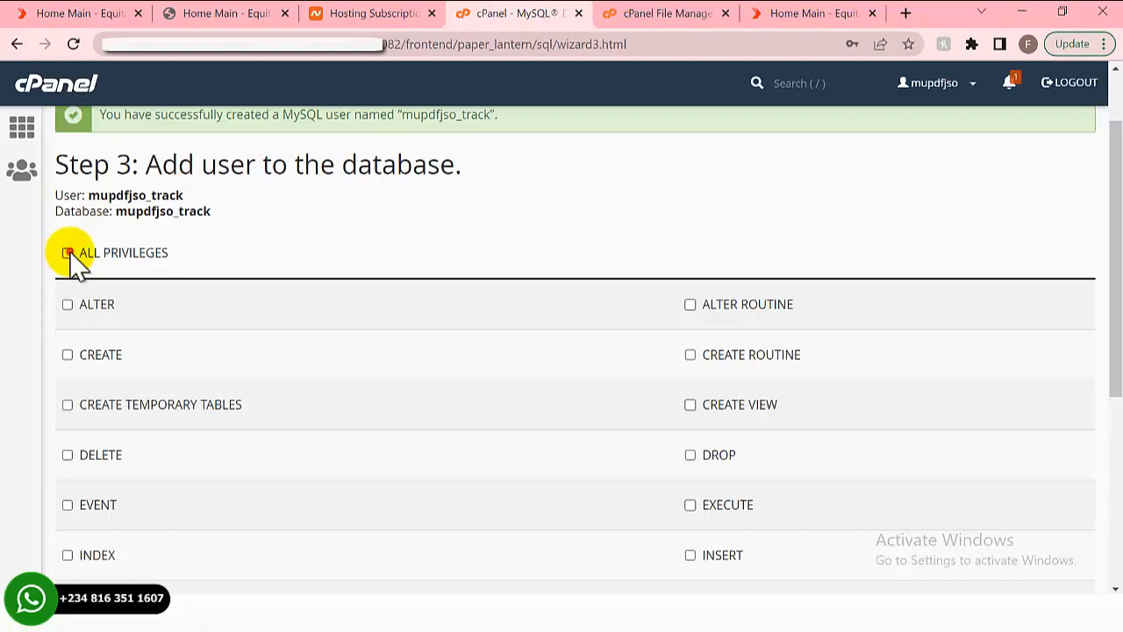
# - Grant the track user ALL PRIVILEGES on the track database and apply the changes
pyautogui.click(67, 252)
pyautogui.scroll(-2, 155, 267)
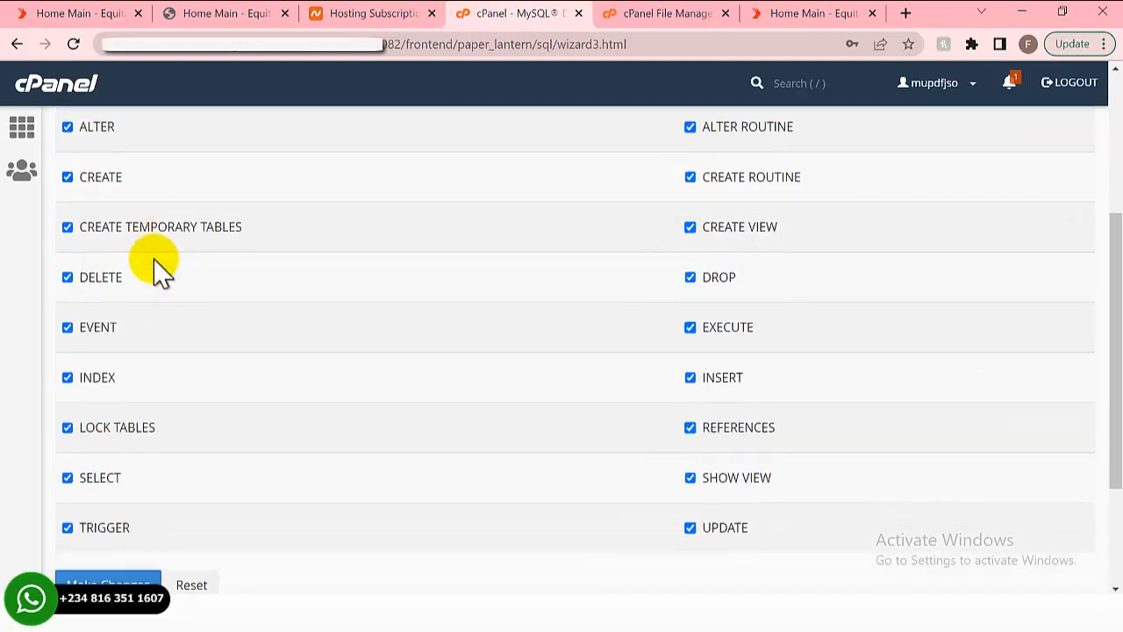
pyautogui.scroll(-2, 157, 298)
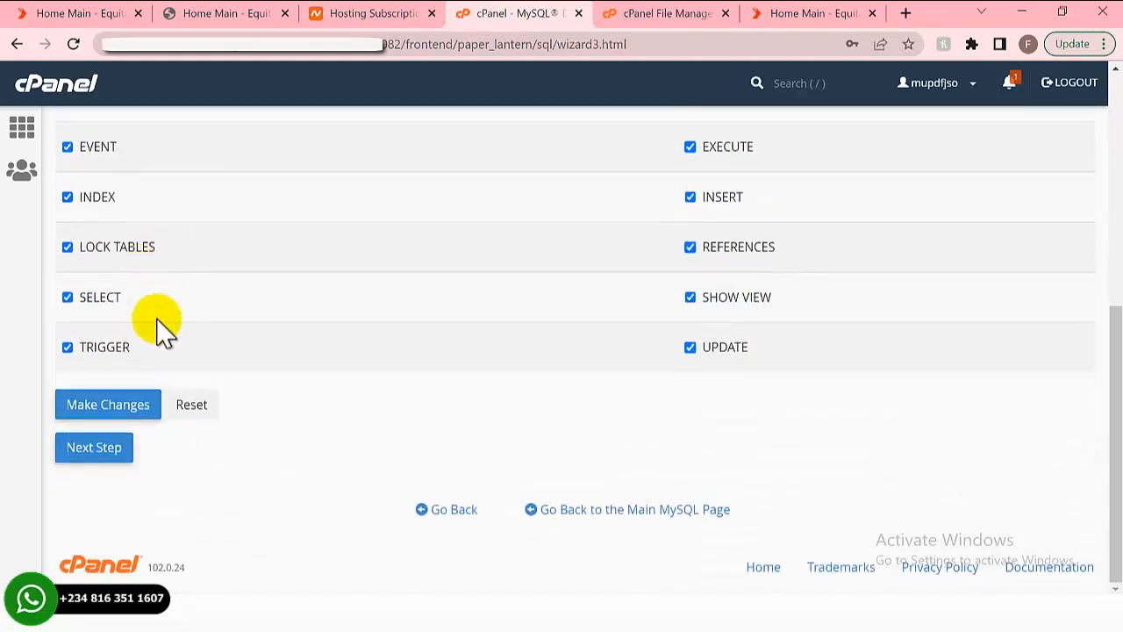
pyautogui.click(110, 421)
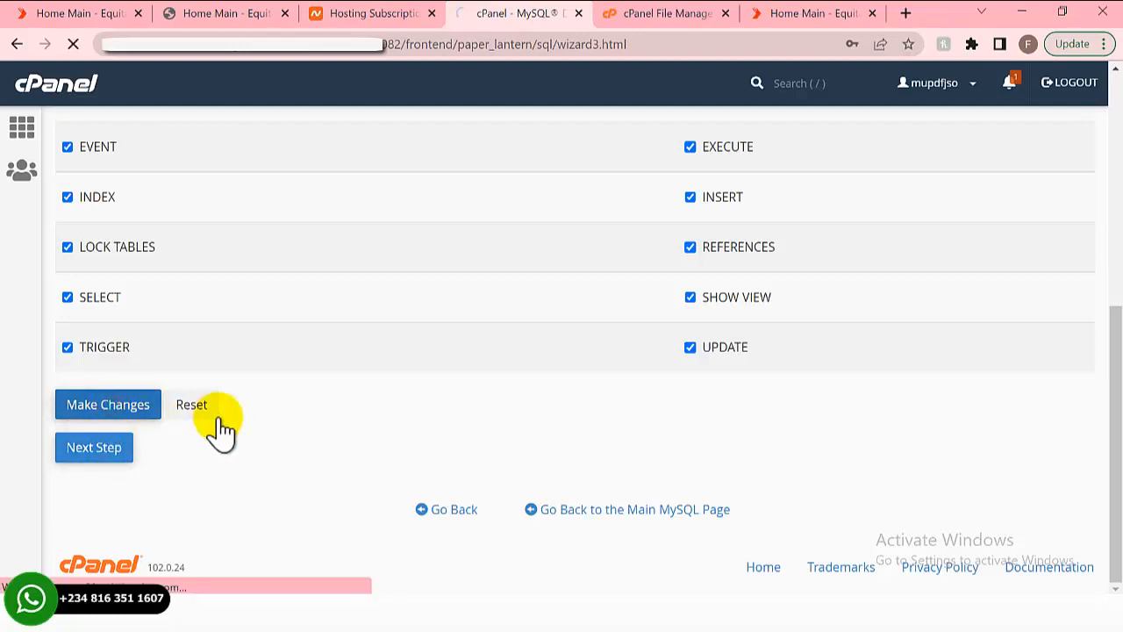
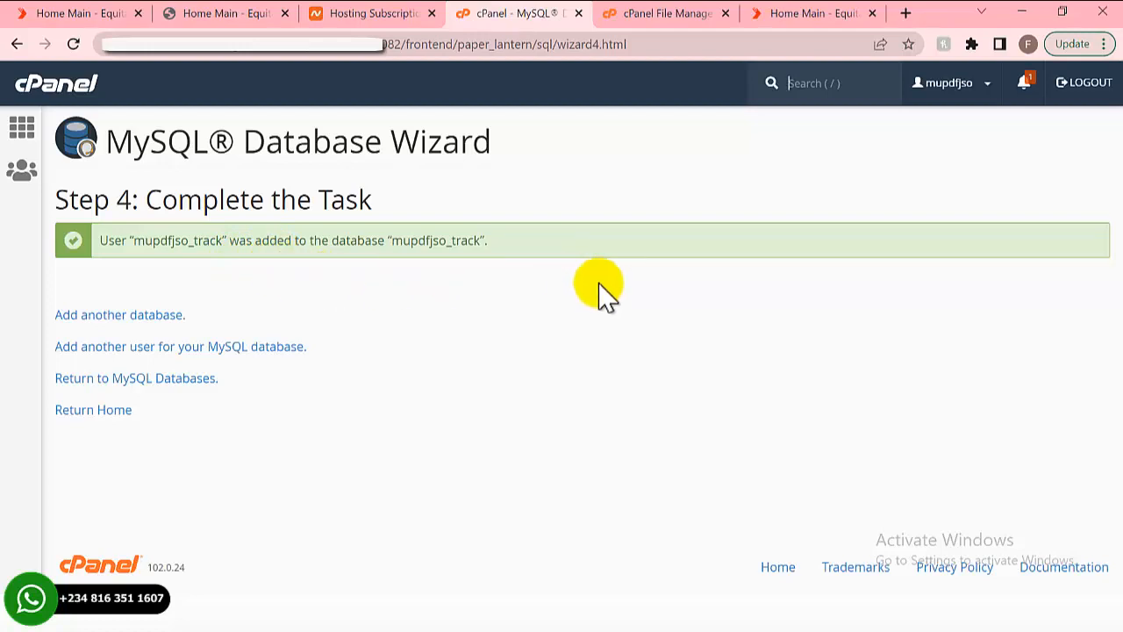
# - Open db.php from the equita.mupdelivery.com folder in File Manager's code editor
pyautogui.click(653, 15)
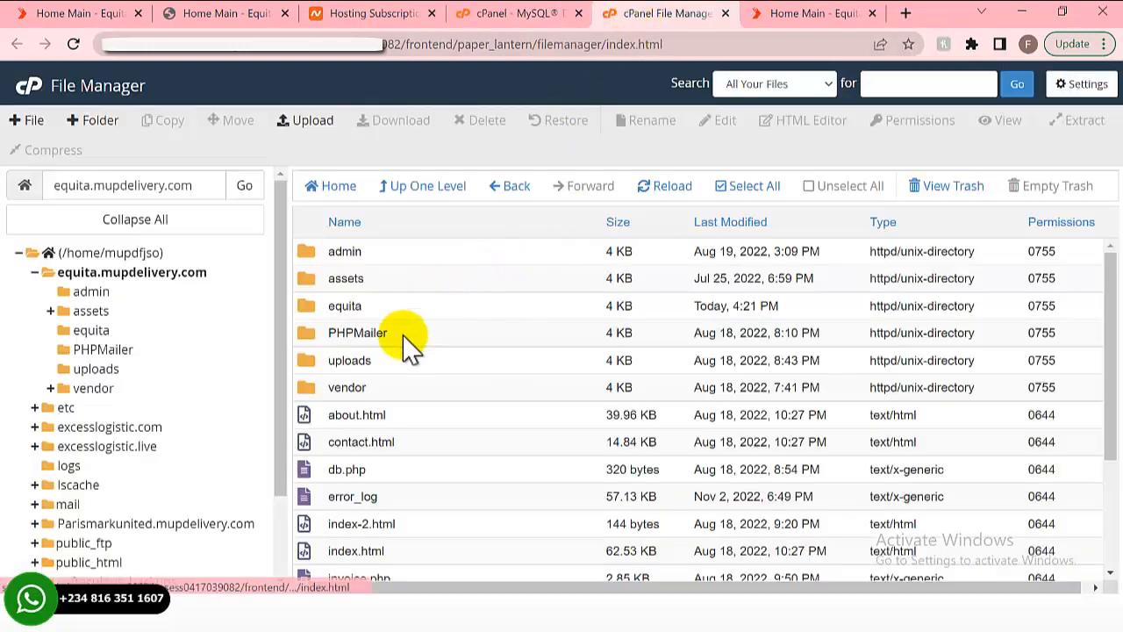
pyautogui.scroll(-3, 393, 347)
pyautogui.scroll(3, 336, 293)
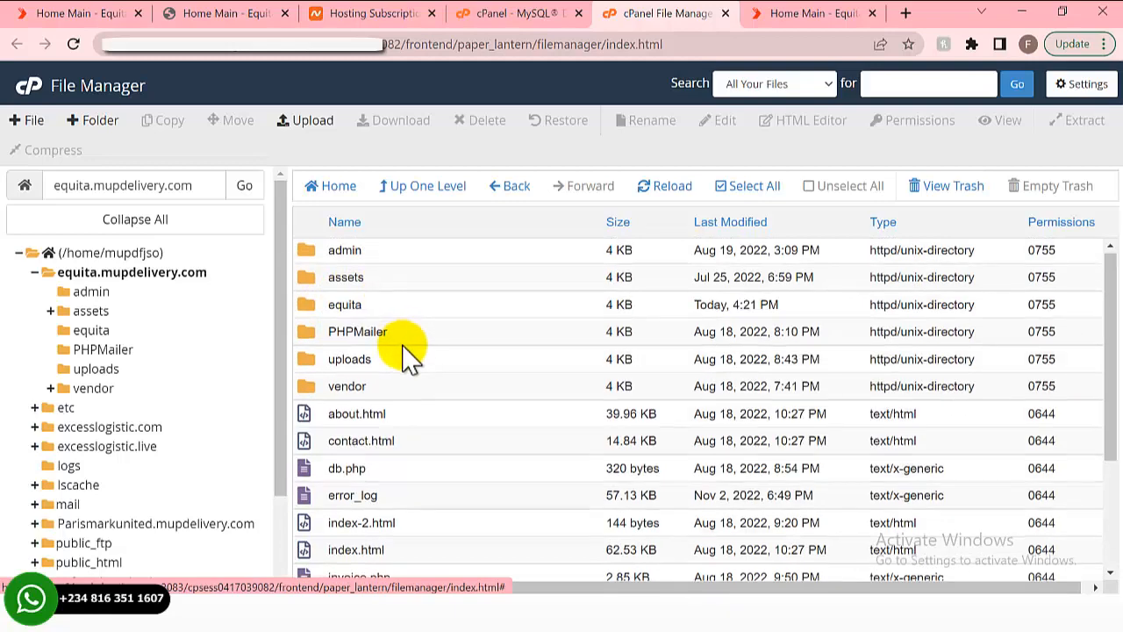
pyautogui.scroll(-3, 401, 348)
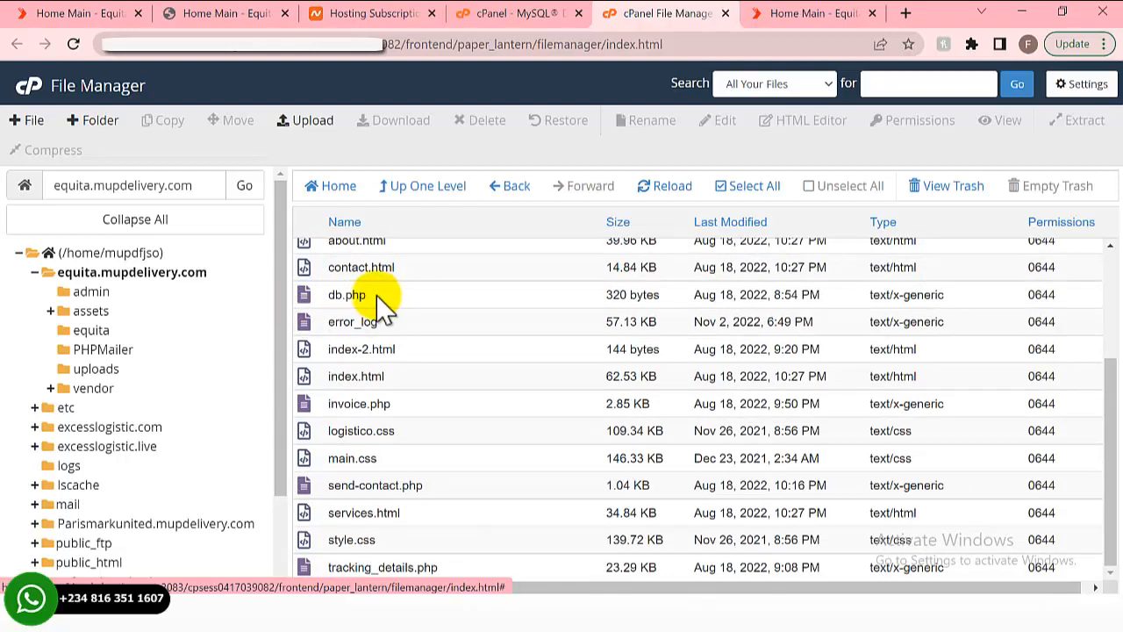
pyautogui.click(397, 298)
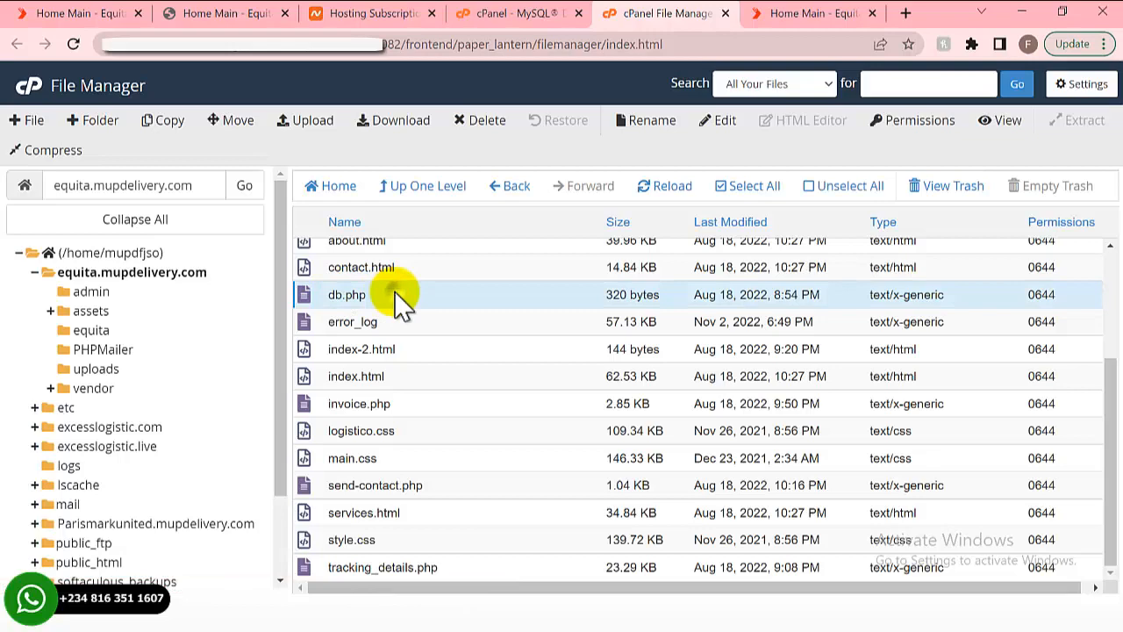
pyautogui.rightClick(395, 293)
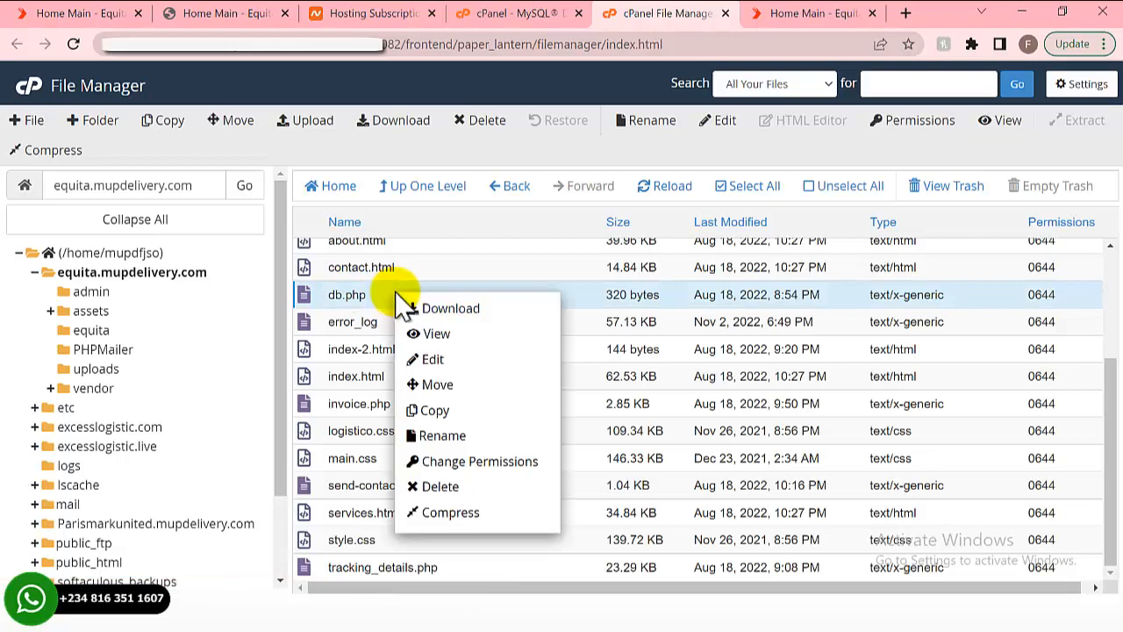
pyautogui.click(455, 357)
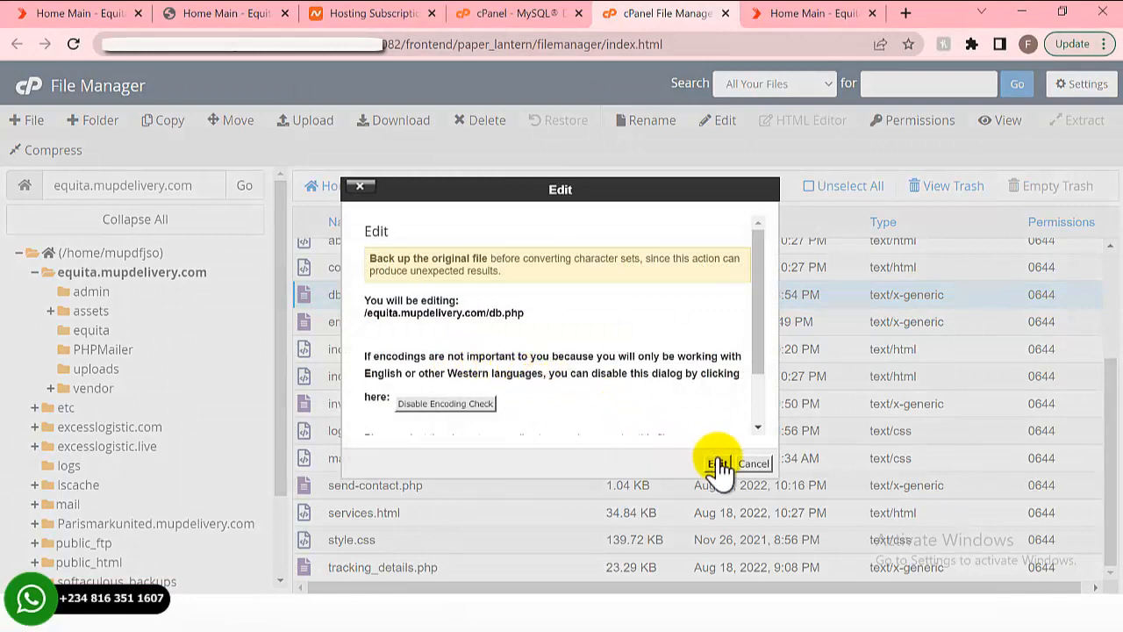
pyautogui.click(717, 463)
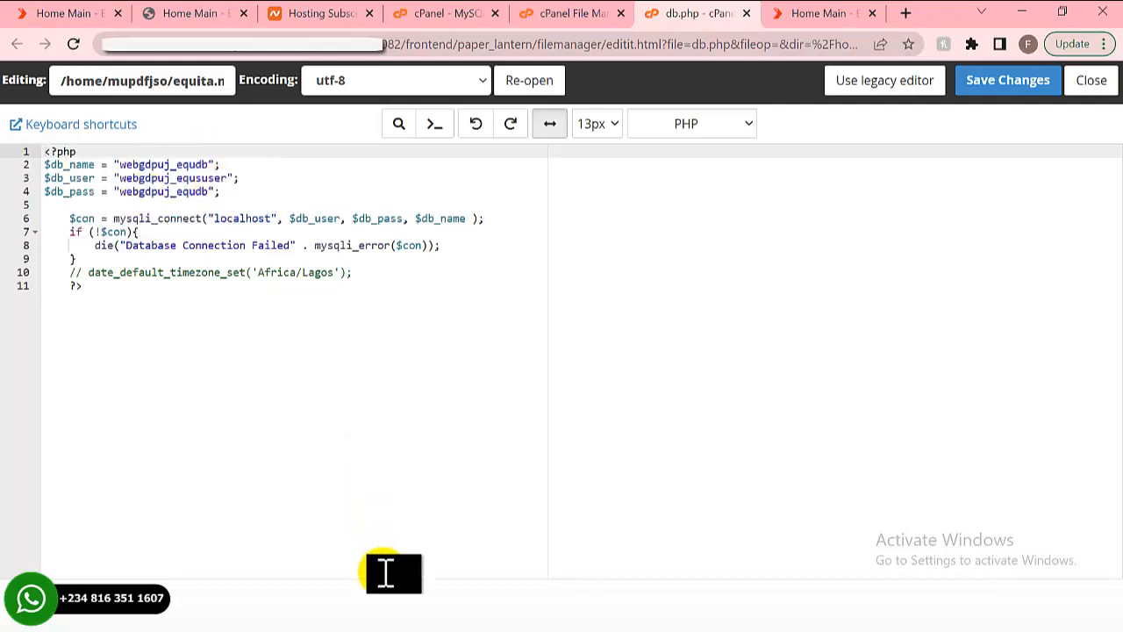
# - Copy the user name from Notepad and set $db_name and $db_user to mupdfjso_track
pyautogui.moveTo(589, 581)
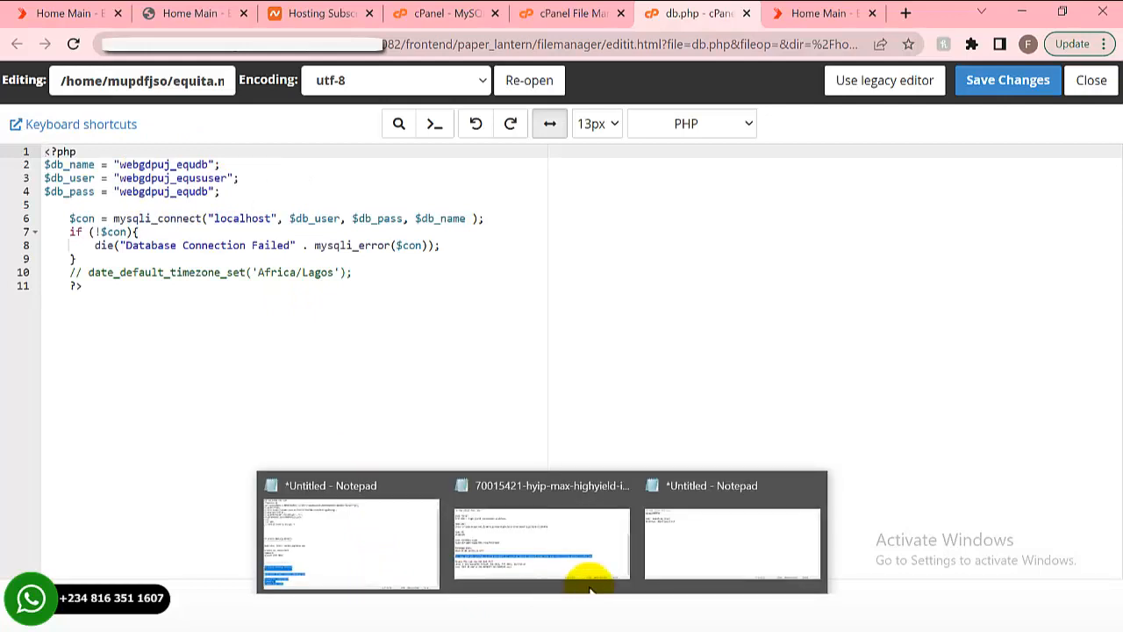
pyautogui.click(660, 570)
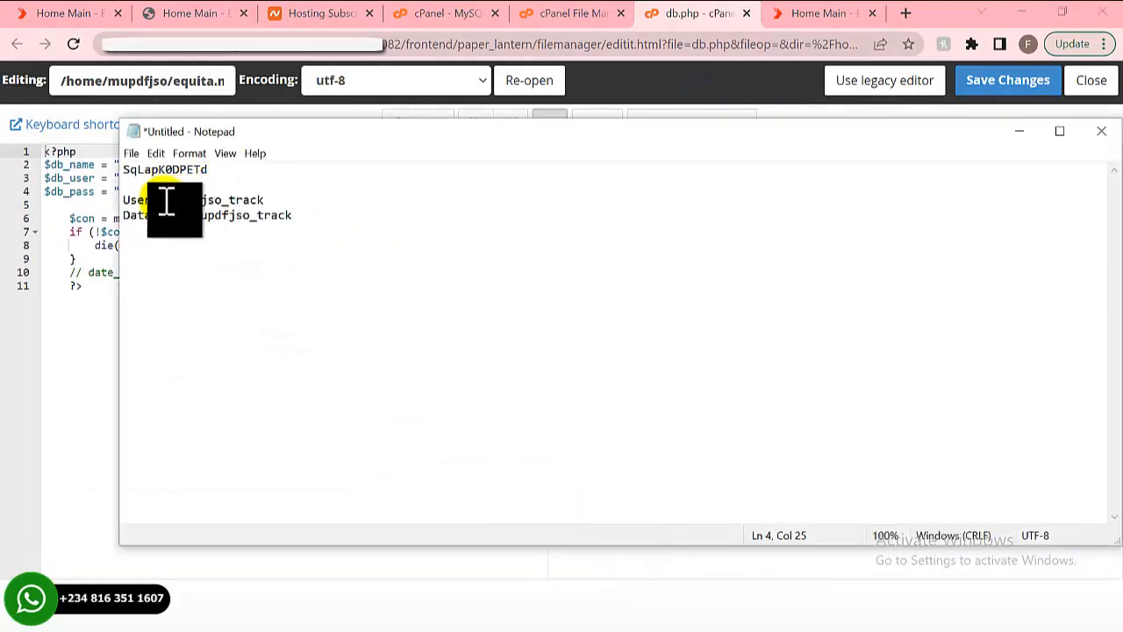
pyautogui.moveTo(207, 199); pyautogui.dragTo(266, 200)
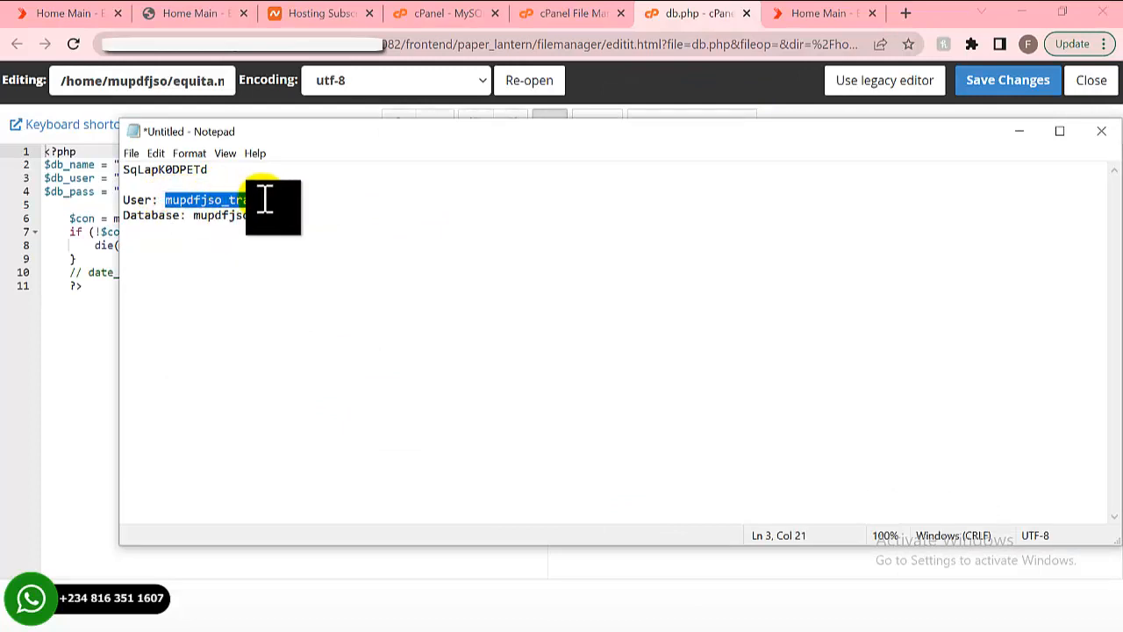
pyautogui.rightClick(246, 201)
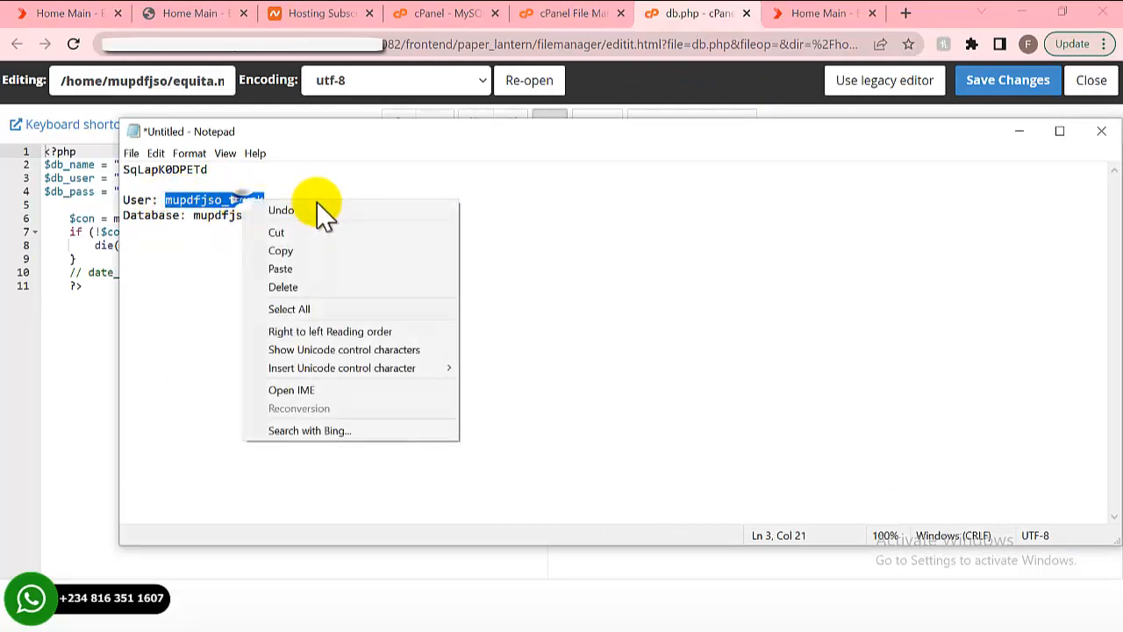
pyautogui.click(326, 249)
pyautogui.click(251, 250)
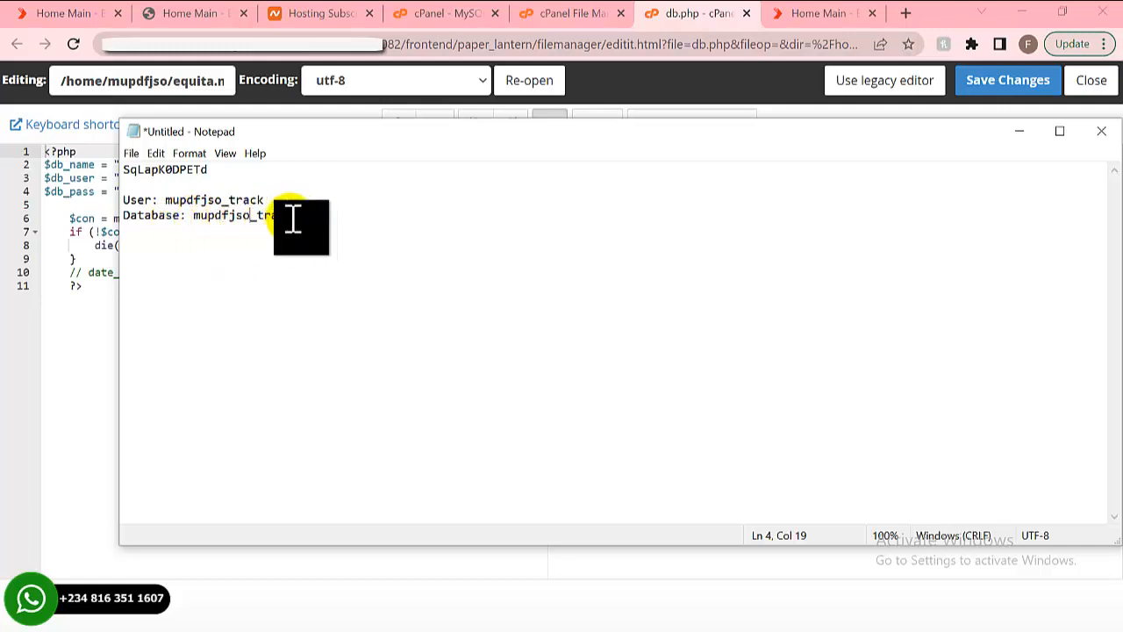
pyautogui.click(63, 338)
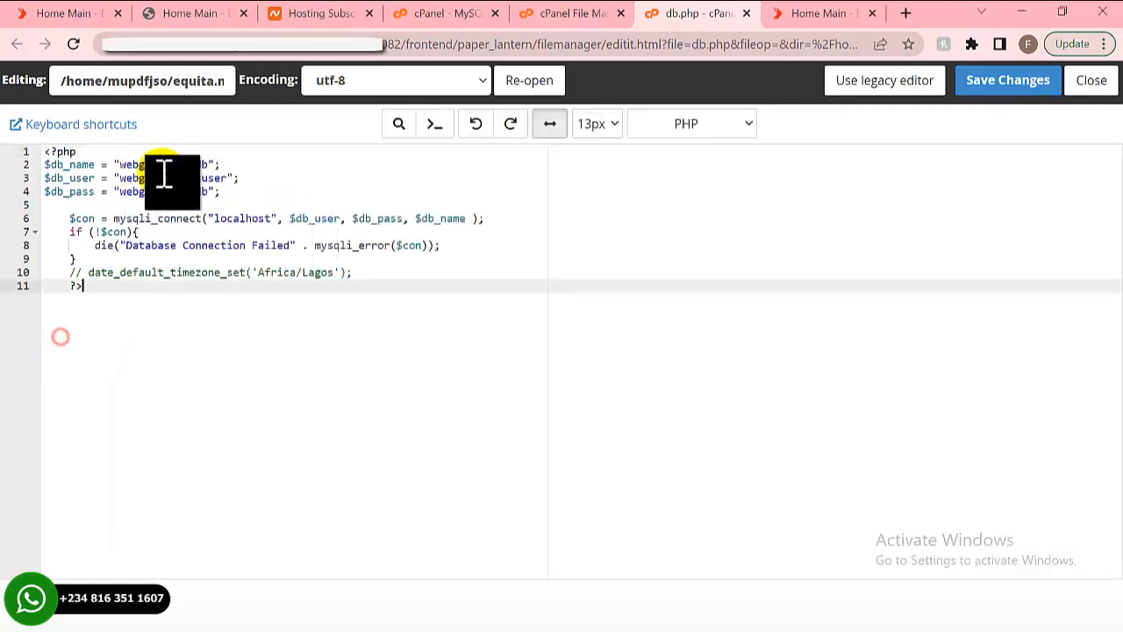
pyautogui.click(210, 165)
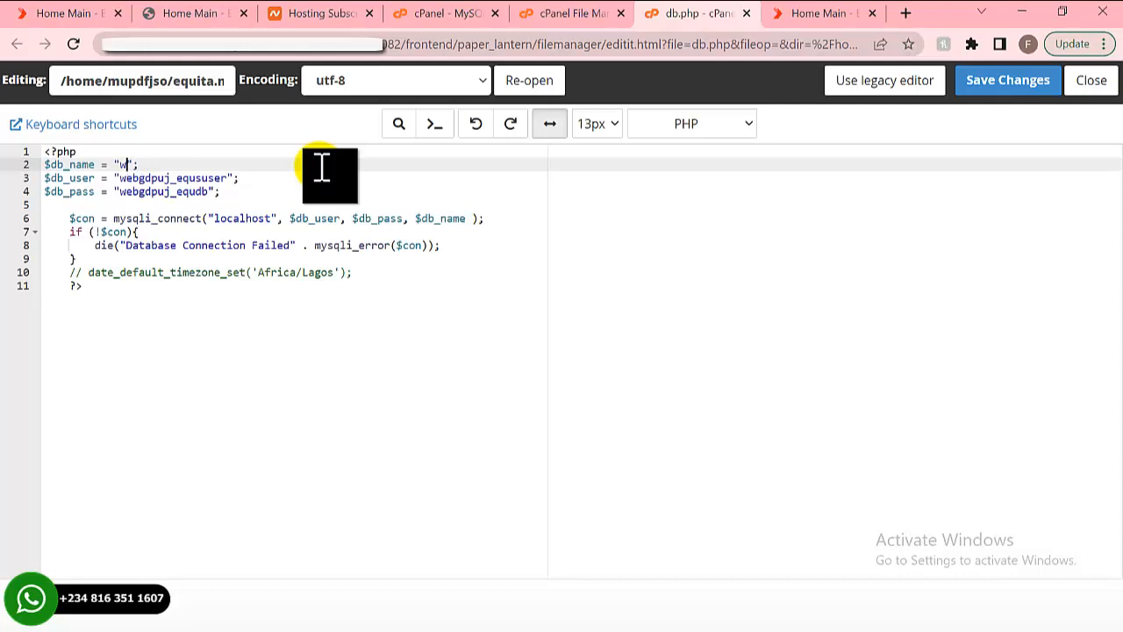
pyautogui.click(233, 179)
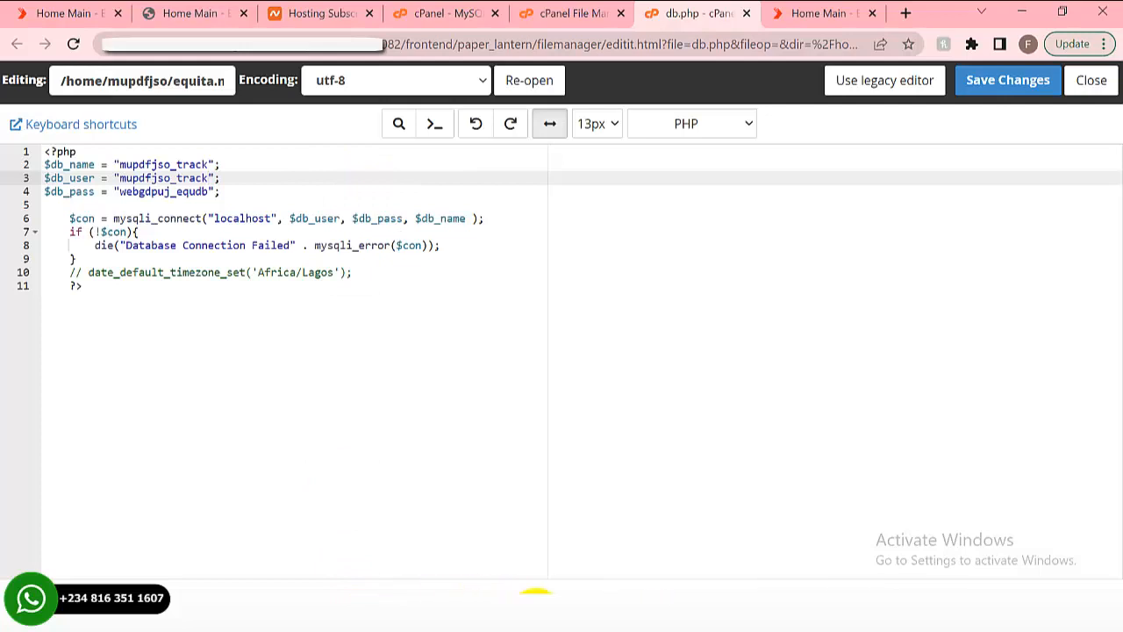
# - Put the new database password from Notepad into $db_pass and save db.php
pyautogui.moveTo(536, 597)
pyautogui.click(647, 547)
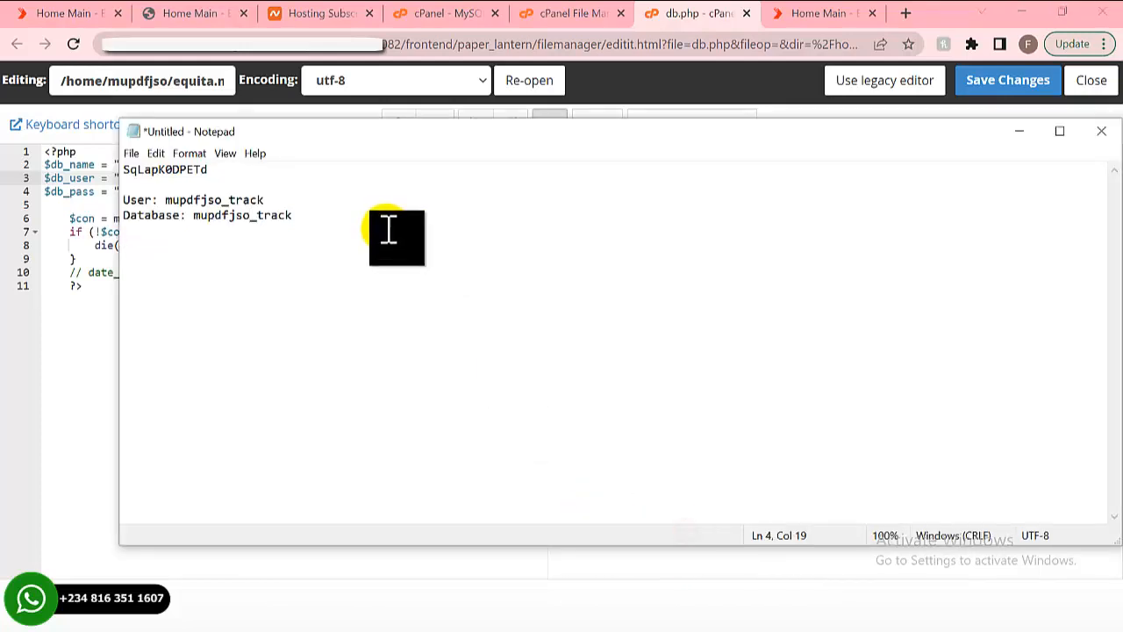
pyautogui.hotkey('shift', 'Home')
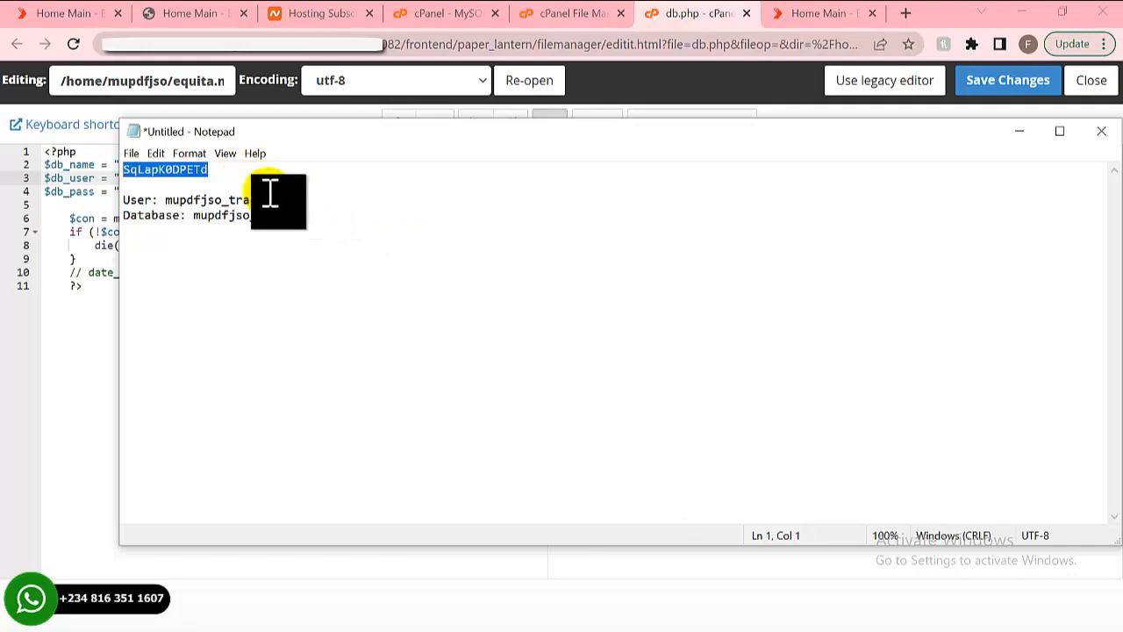
pyautogui.click(81, 354)
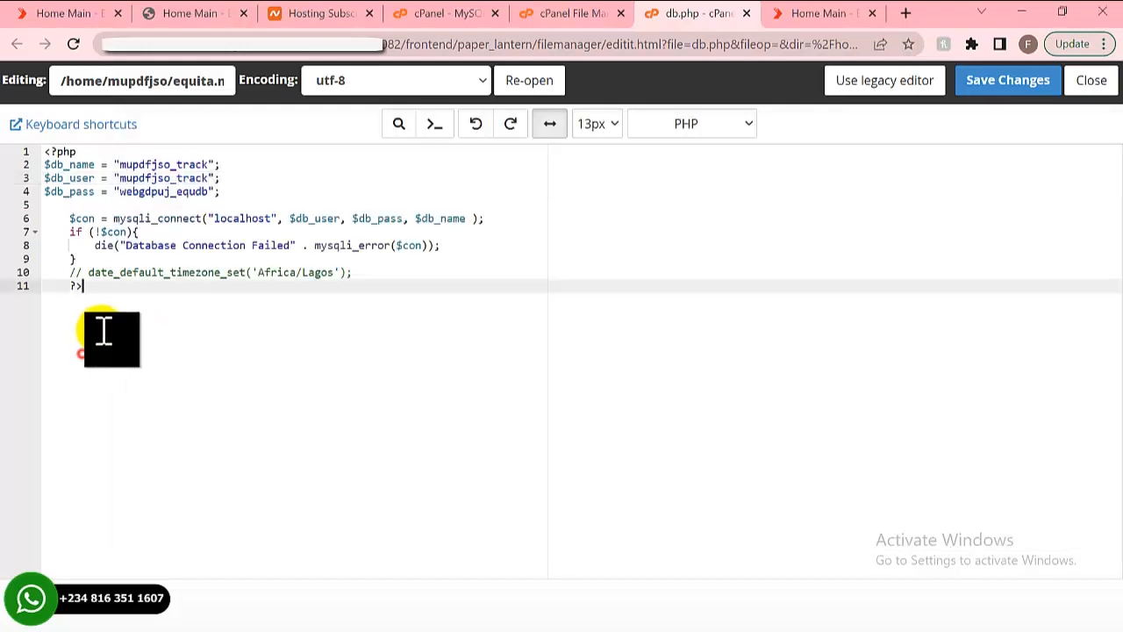
pyautogui.click(211, 192)
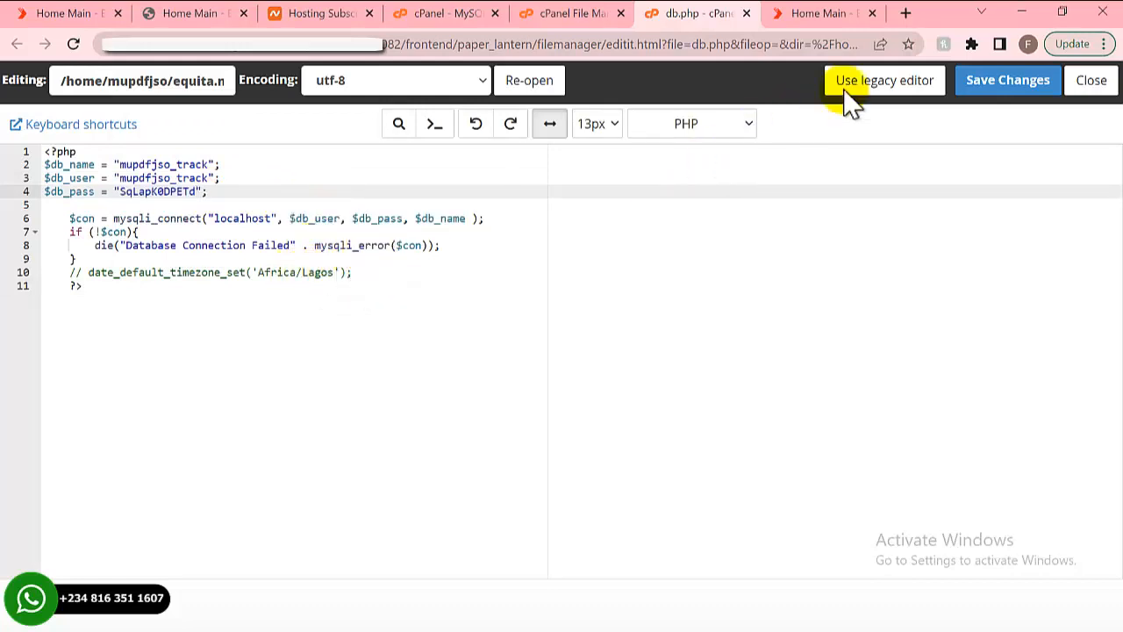
pyautogui.click(981, 88)
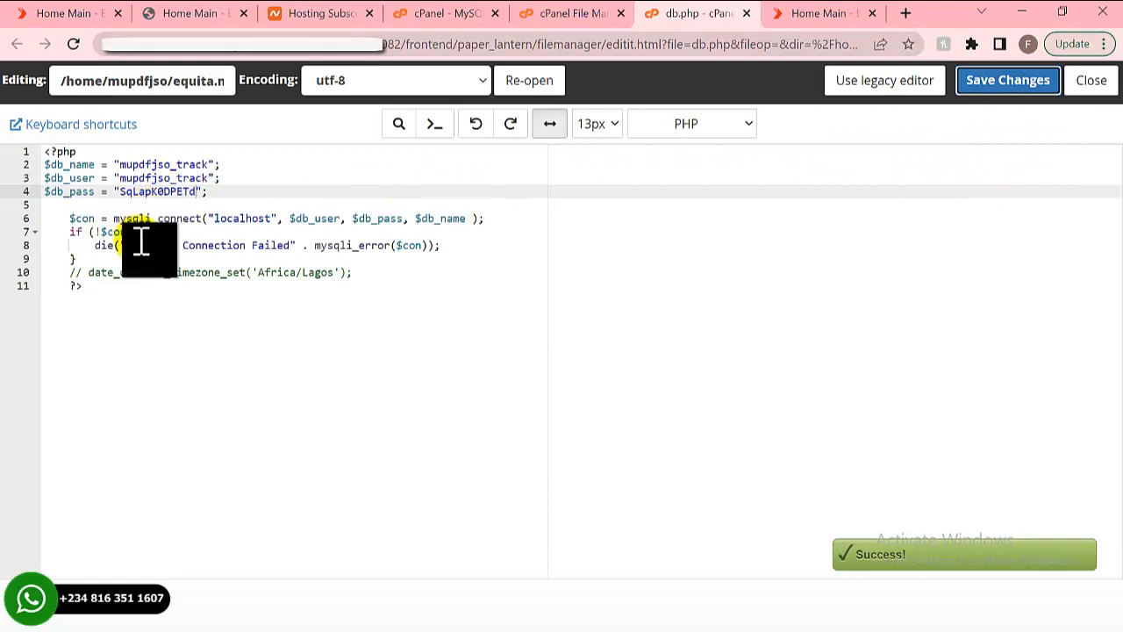
# - Return to the cPanel home page and launch phpMyAdmin from the Databases section
pyautogui.click(452, 16)
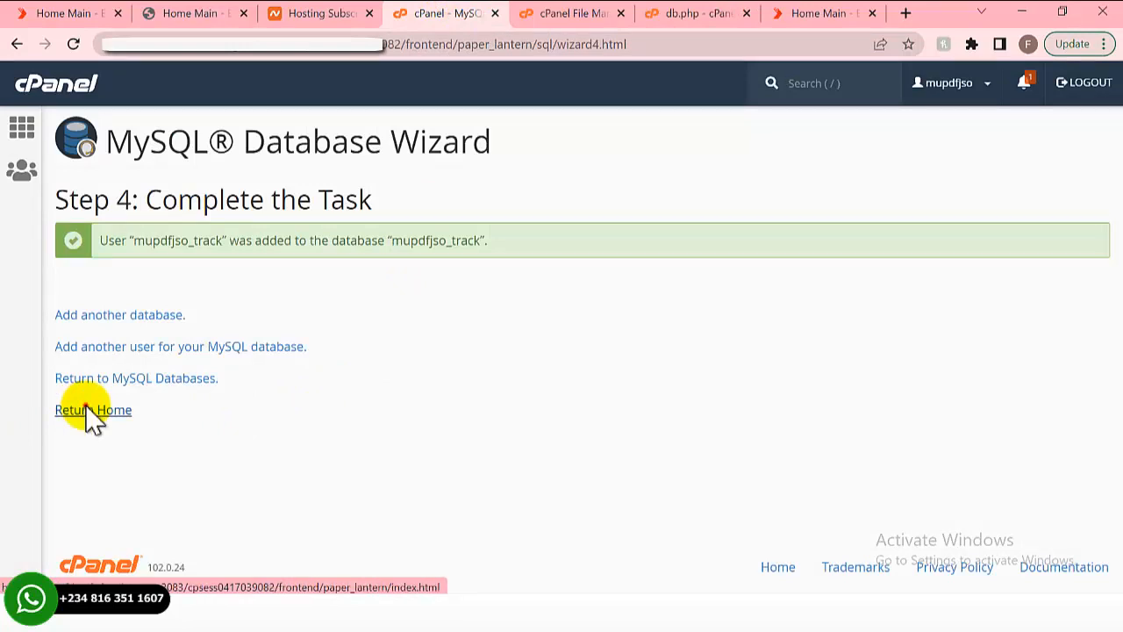
pyautogui.click(118, 411)
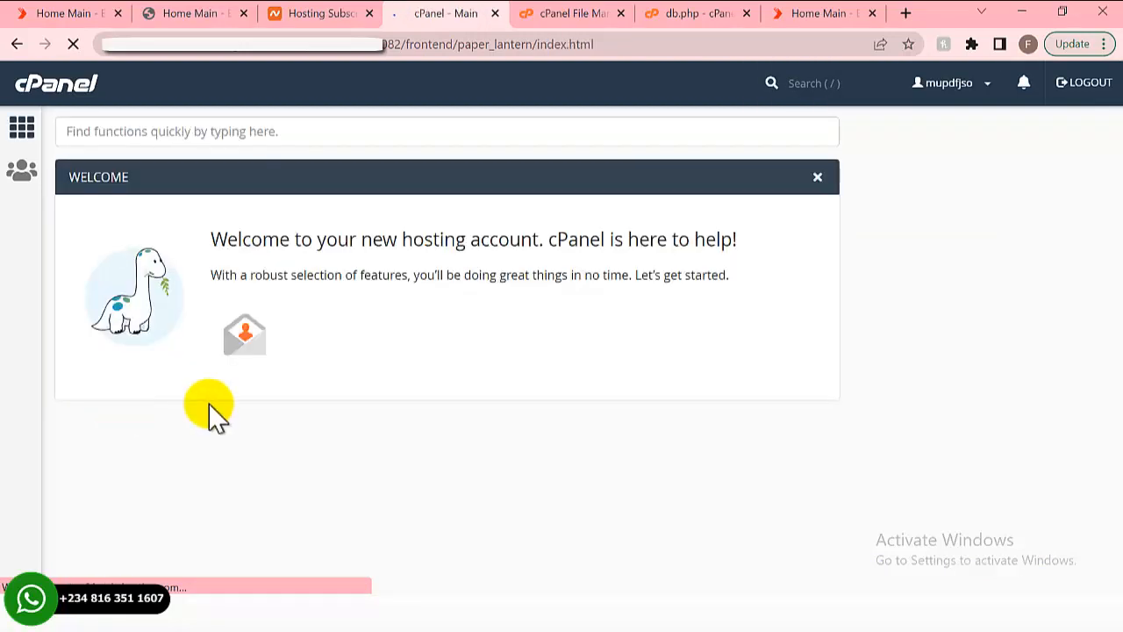
pyautogui.scroll(-1, 261, 409)
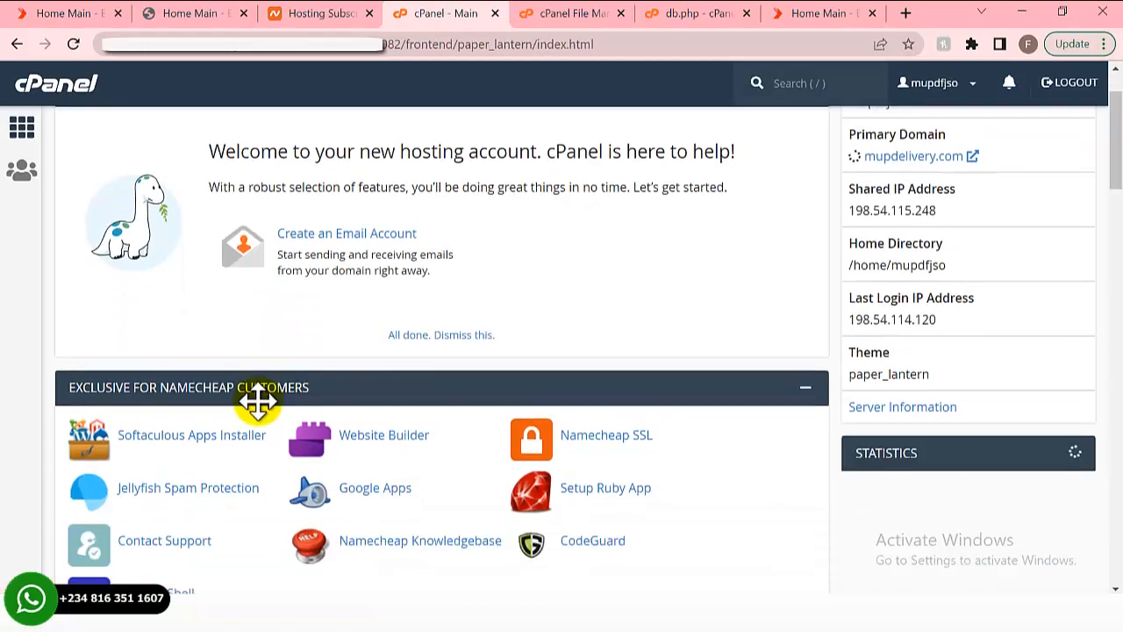
pyautogui.scroll(-3, 256, 404)
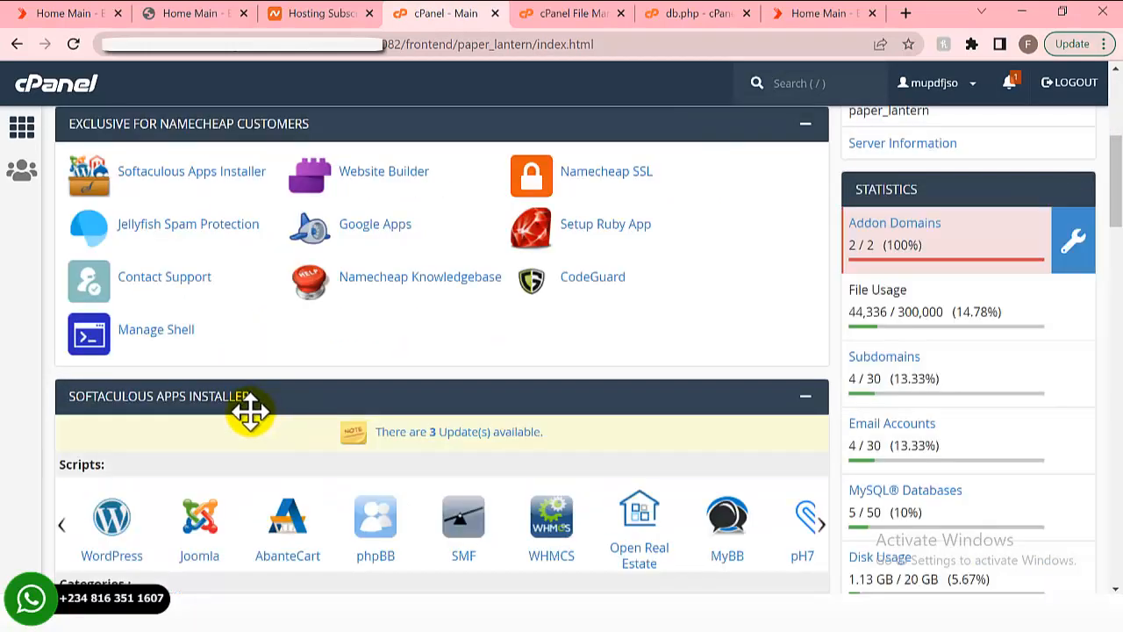
pyautogui.scroll(-4, 250, 411)
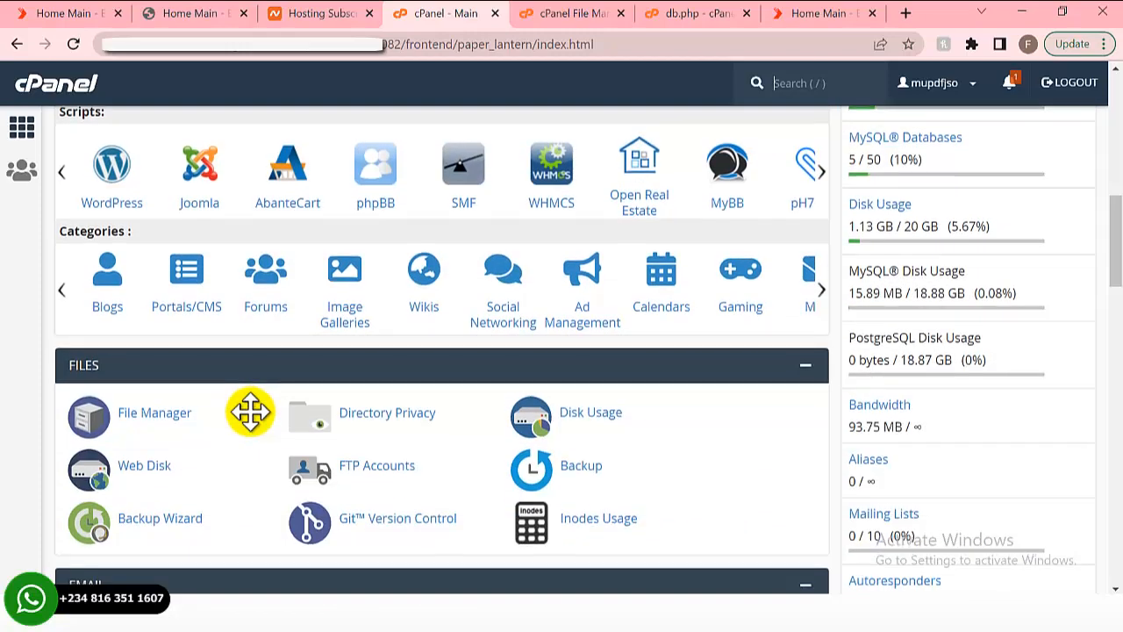
pyautogui.scroll(-4, 250, 412)
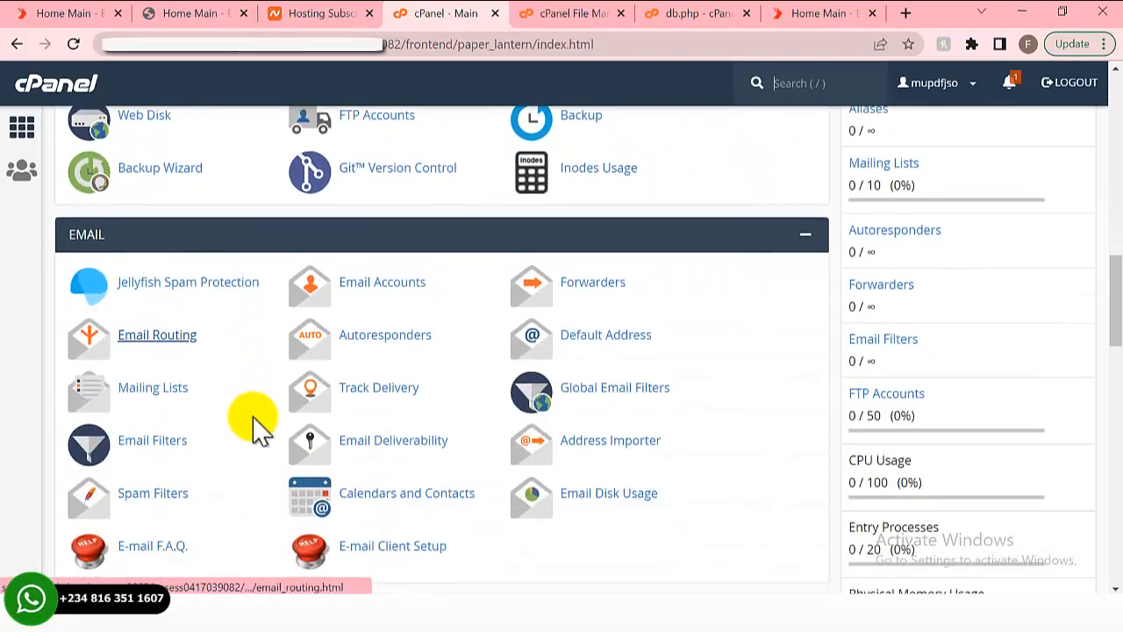
pyautogui.scroll(-4, 252, 429)
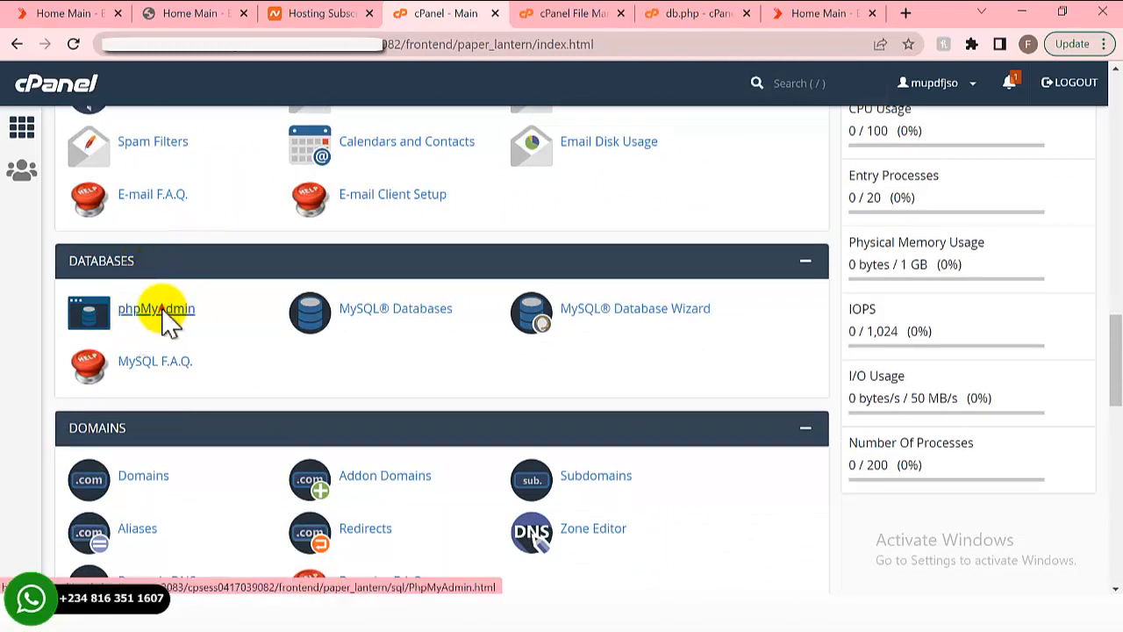
pyautogui.click(163, 317)
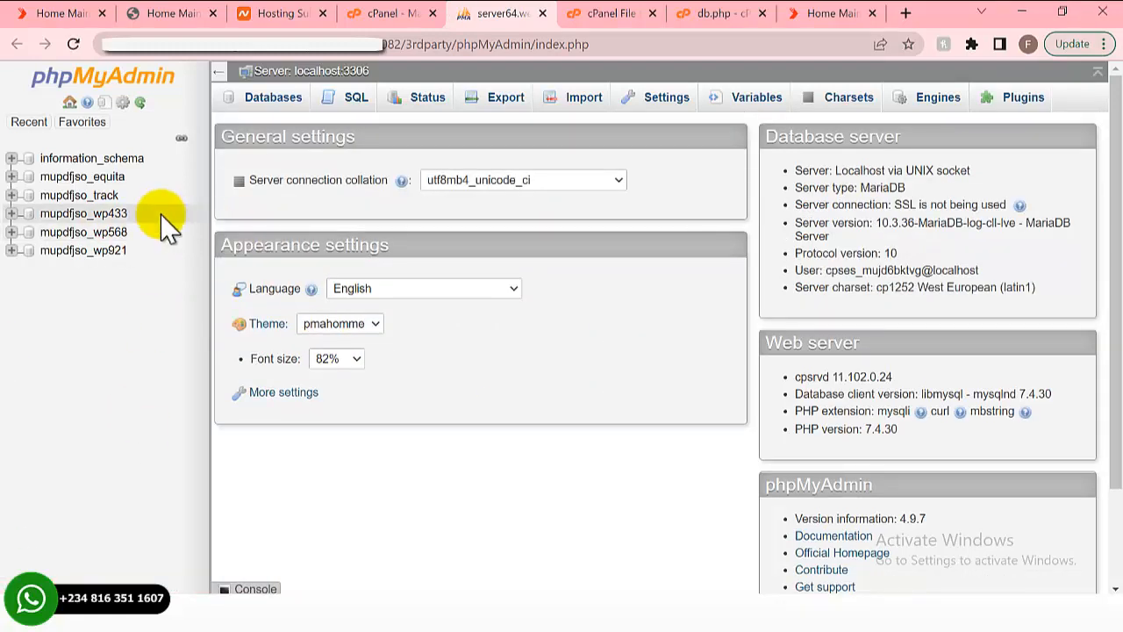
# - Choose Downloads\Equita\webgdpuj_equdb.sql as the import file for the mupdfjso_track database
pyautogui.click(65, 201)
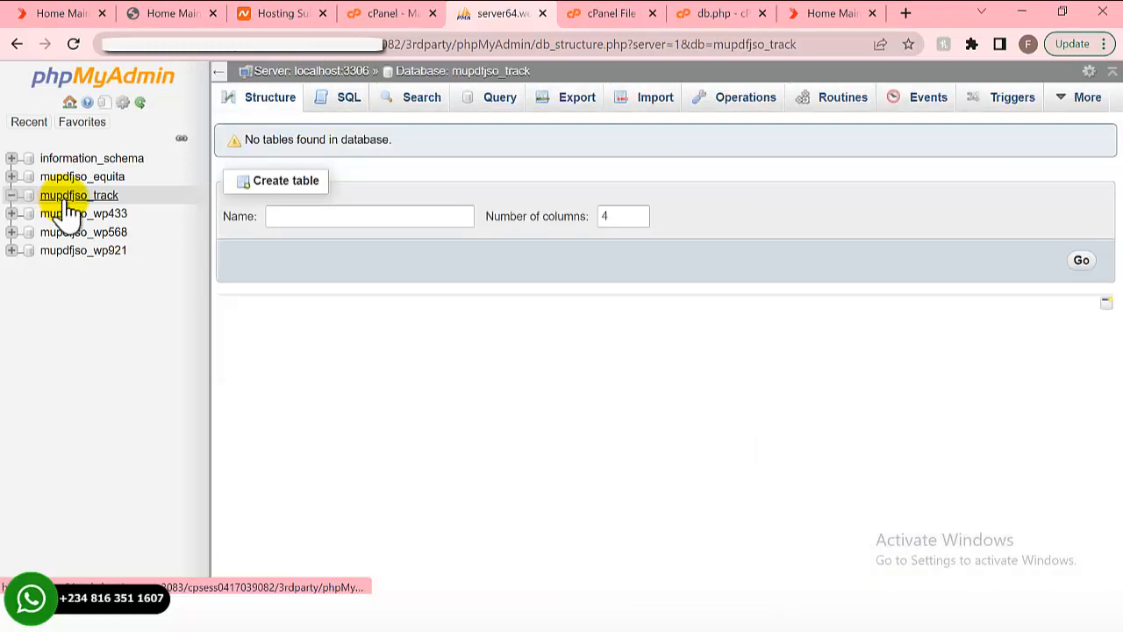
pyautogui.click(651, 103)
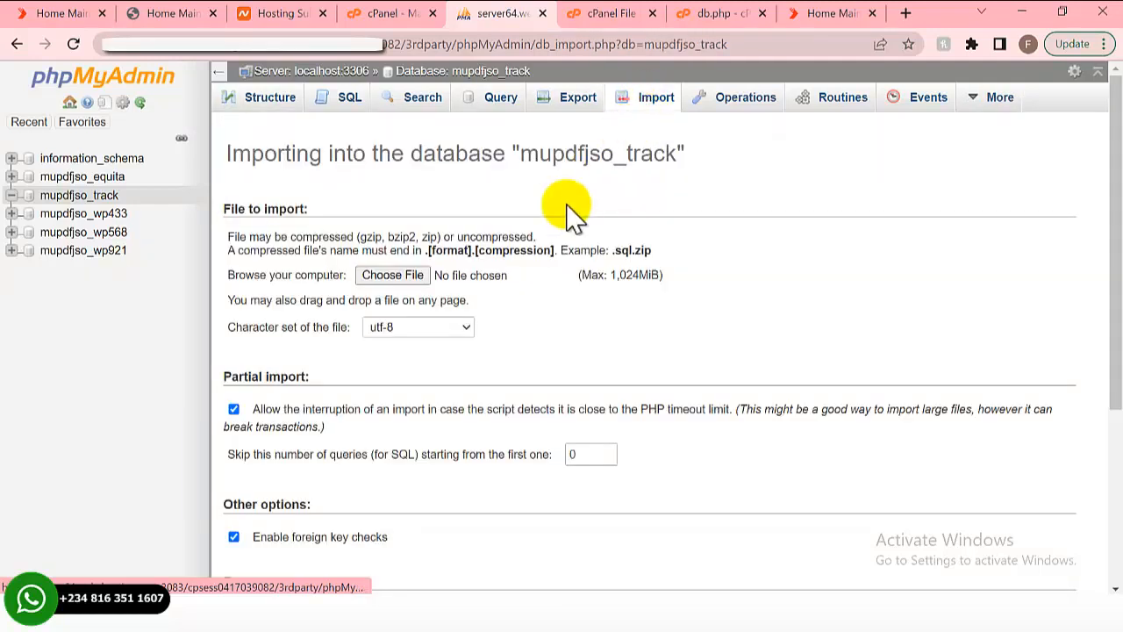
pyautogui.click(393, 279)
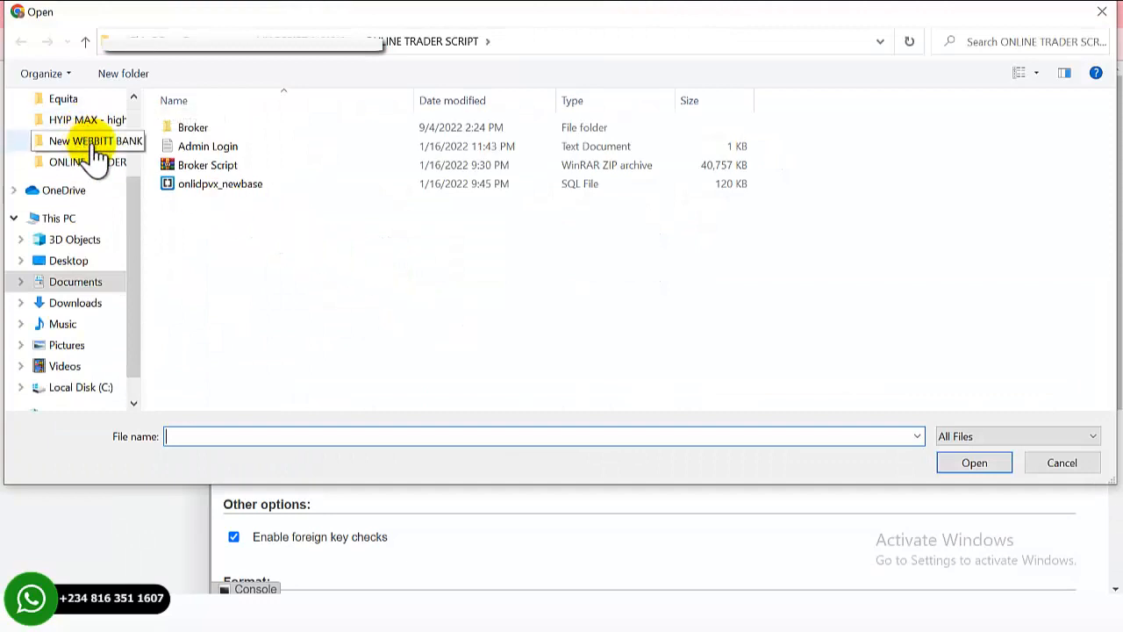
pyautogui.click(82, 309)
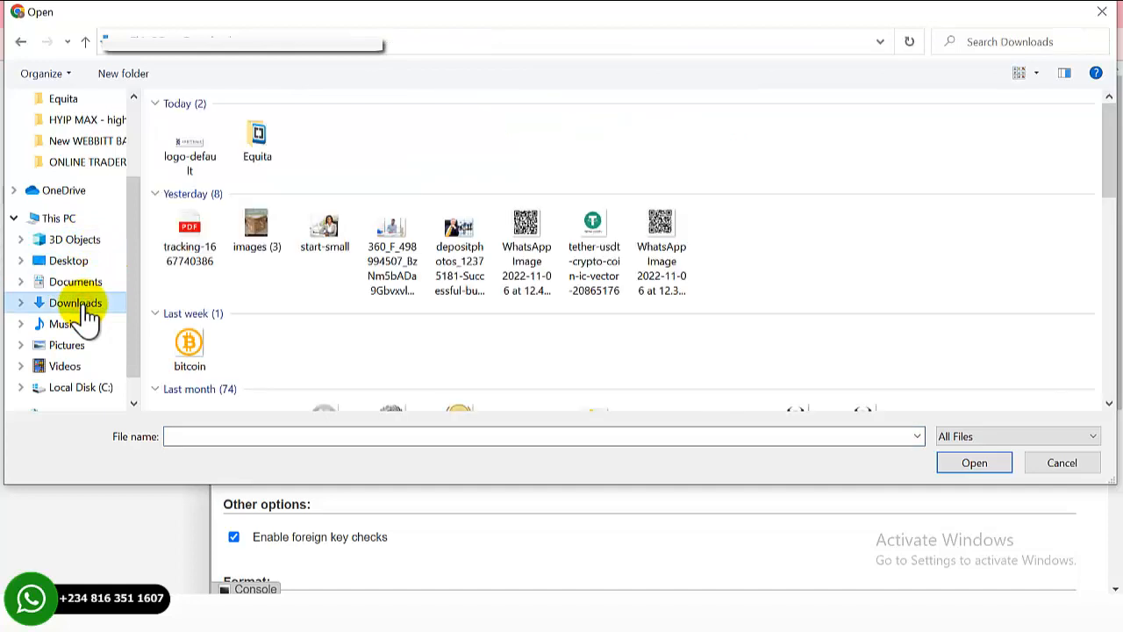
pyautogui.doubleClick(257, 142)
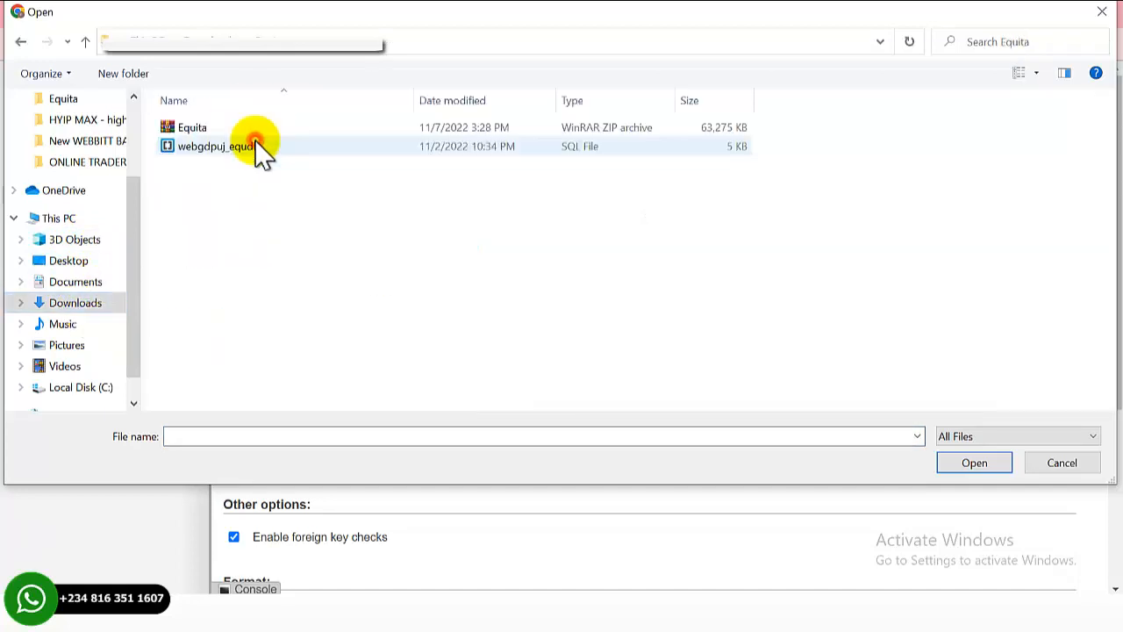
pyautogui.click(204, 151)
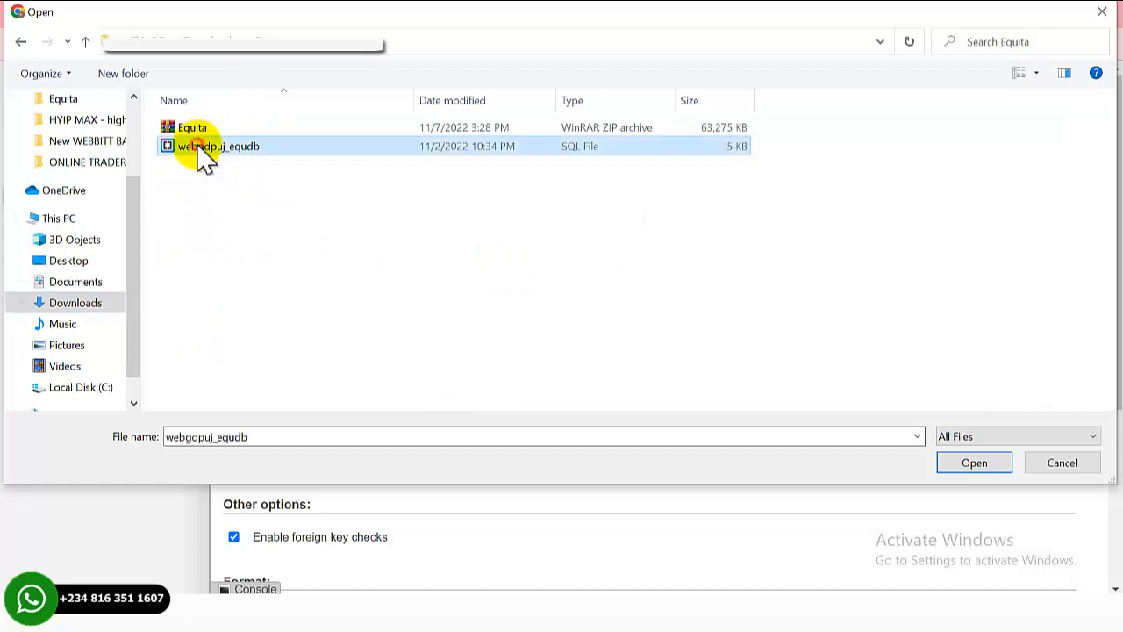
pyautogui.doubleClick(198, 154)
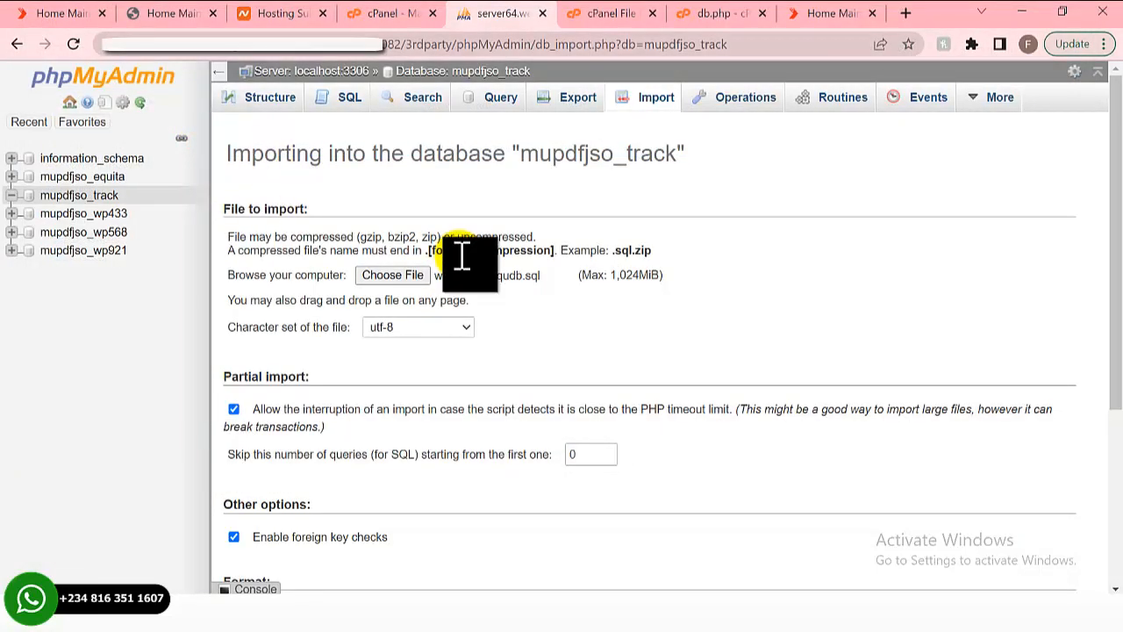
# - Run the import, creating the tracking_admin, tracking_details and tracking_update tables
pyautogui.scroll(-3, 438, 329)
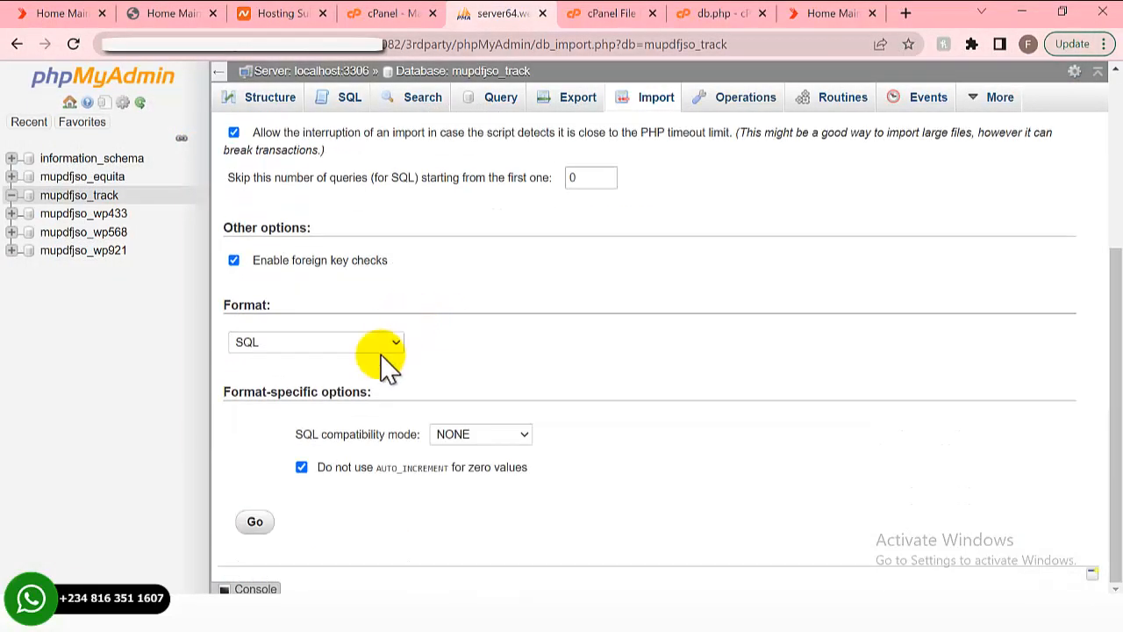
pyautogui.click(255, 523)
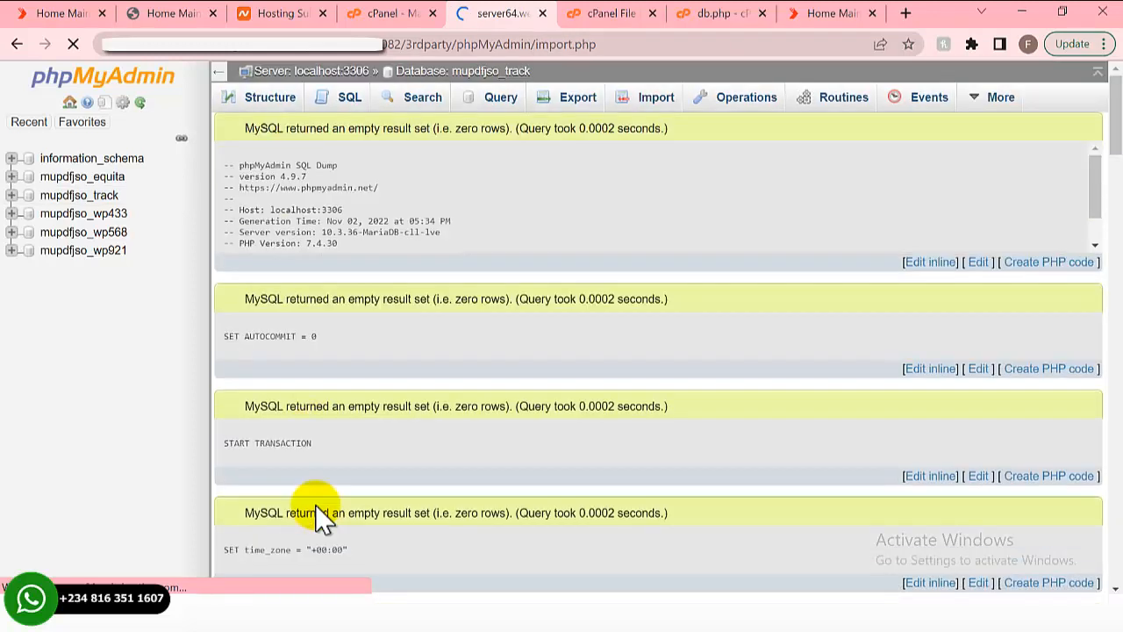
pyautogui.scroll(-10, 329, 330)
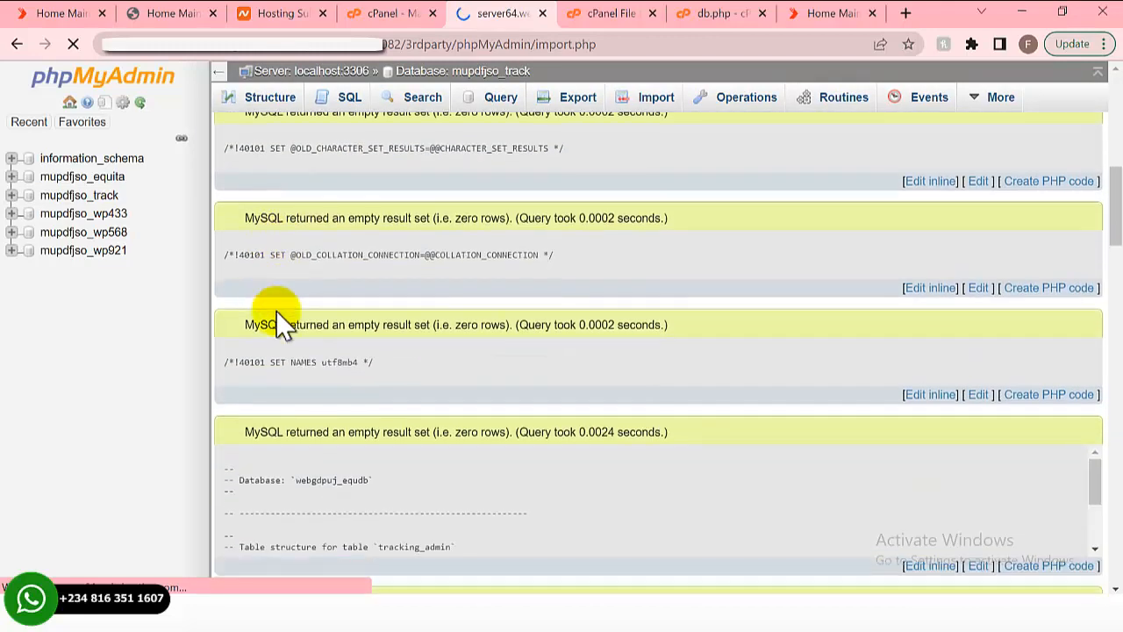
pyautogui.scroll(8, 276, 310)
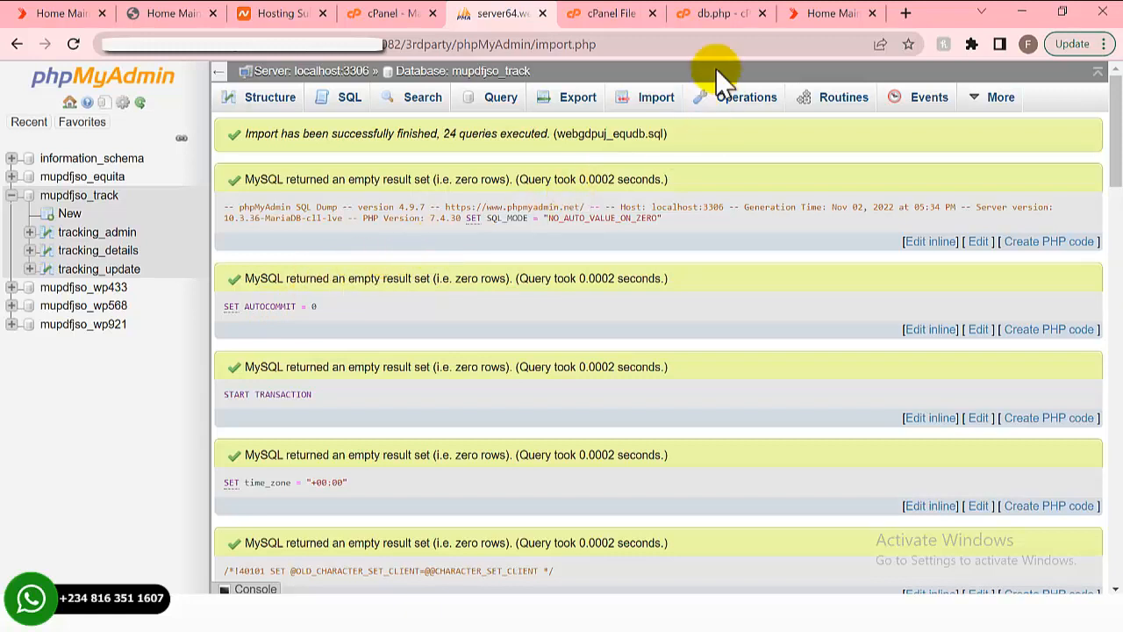
pyautogui.click(792, 14)
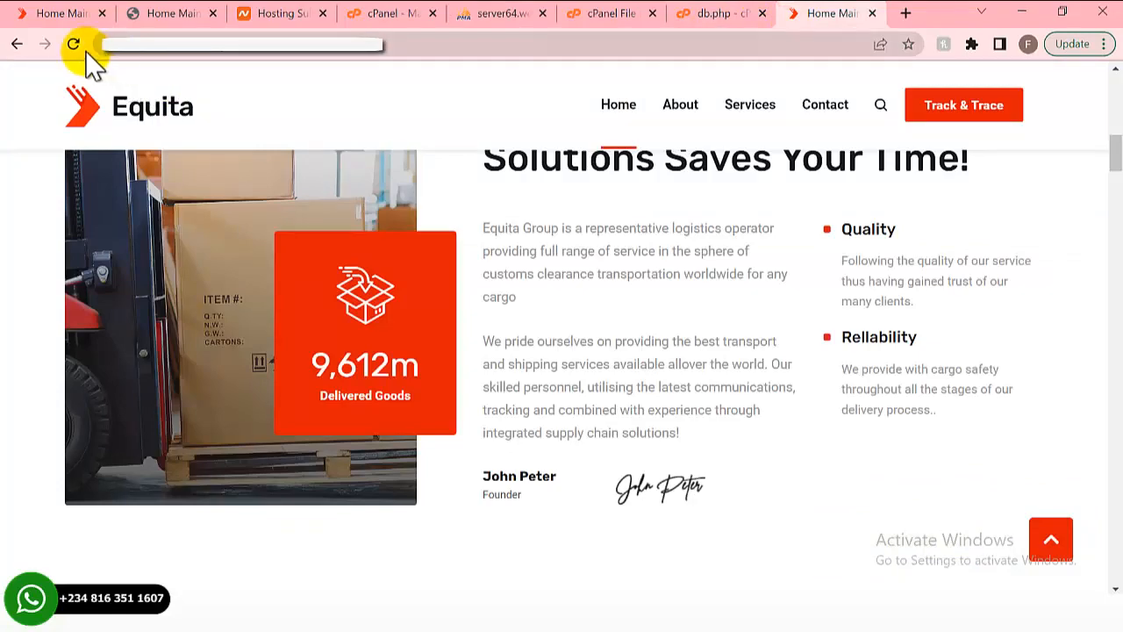
# - Reload the Equita home page to show its 'Full Sustainable Cargo Solutions!' banner
pyautogui.click(72, 43)
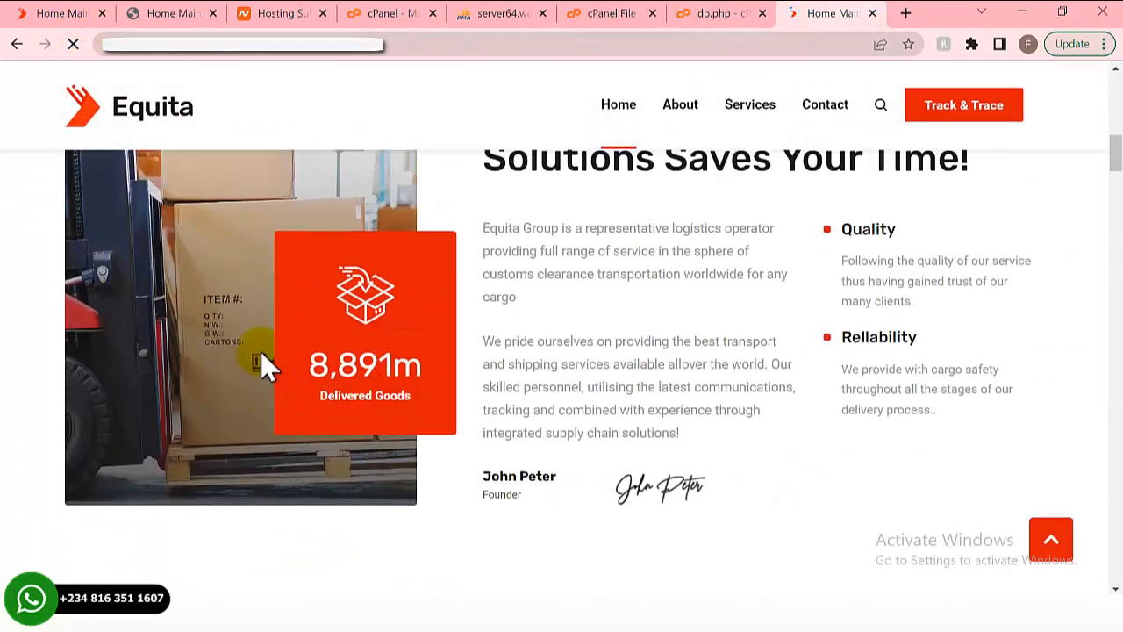
pyautogui.scroll(10, 261, 351)
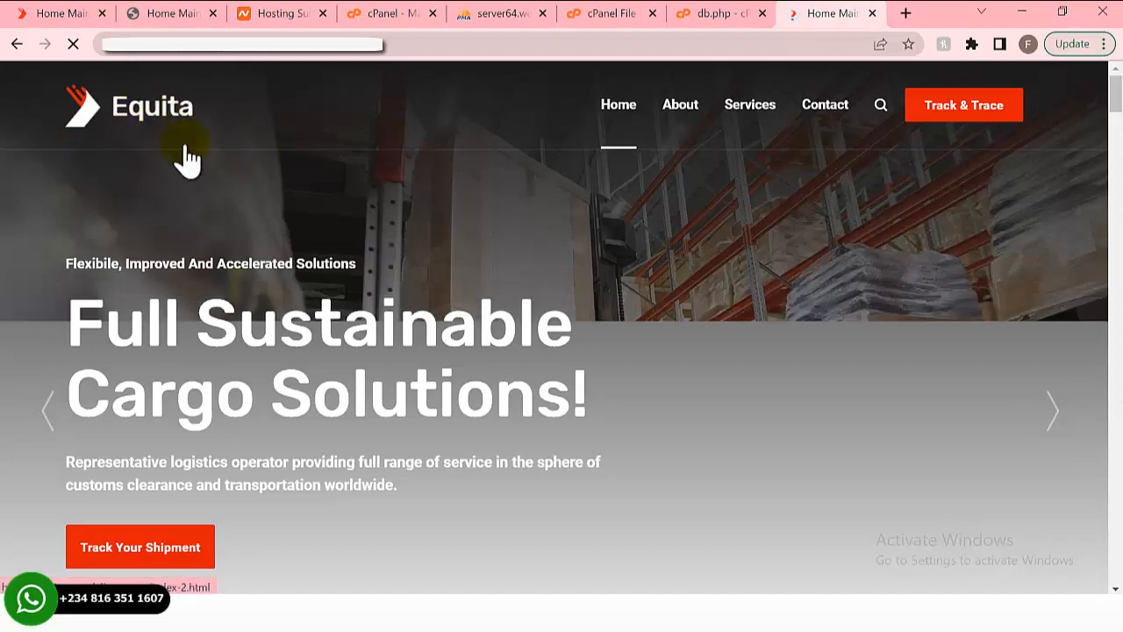
pyautogui.scroll(-5, 296, 347)
pyautogui.scroll(5, 297, 347)
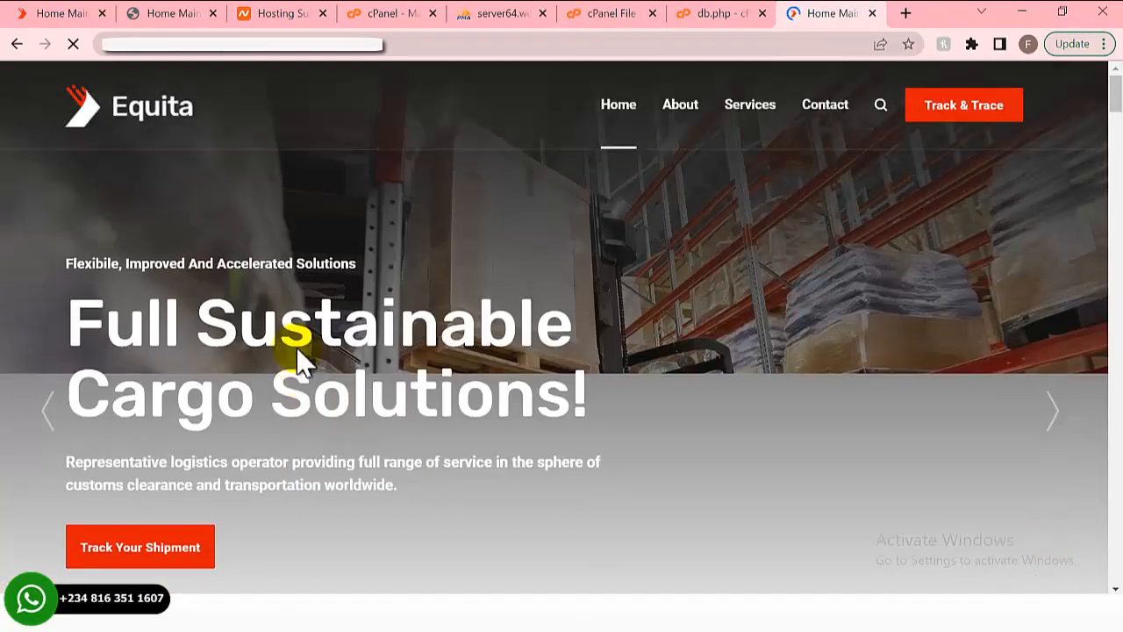
pyautogui.click(251, 43)
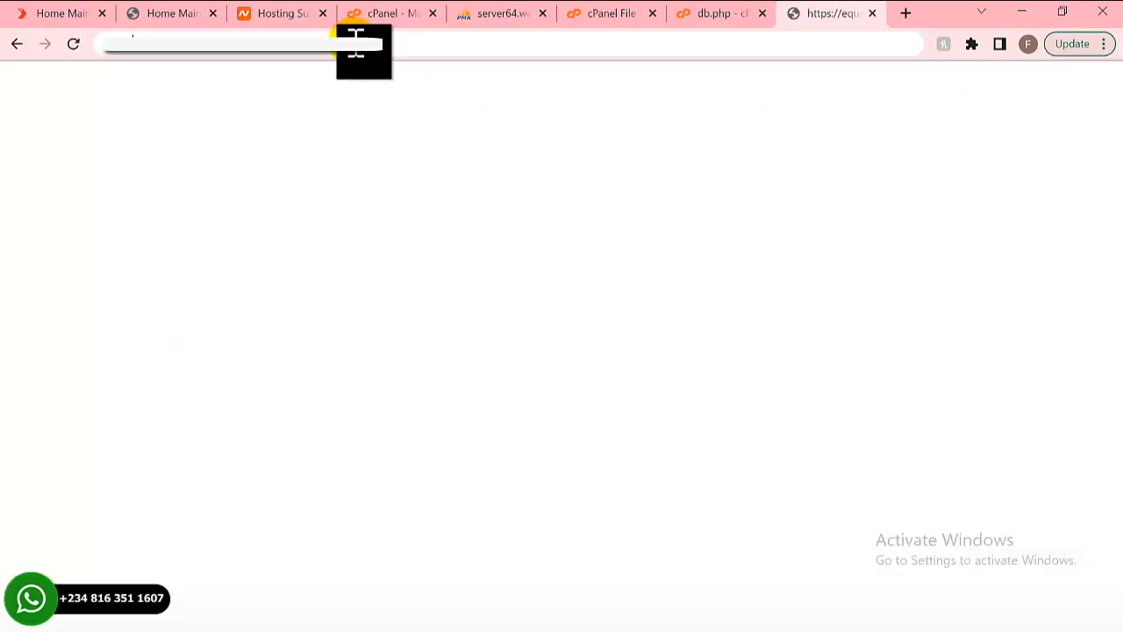
# - Go to the site's /admin page
pyautogui.click(355, 43)
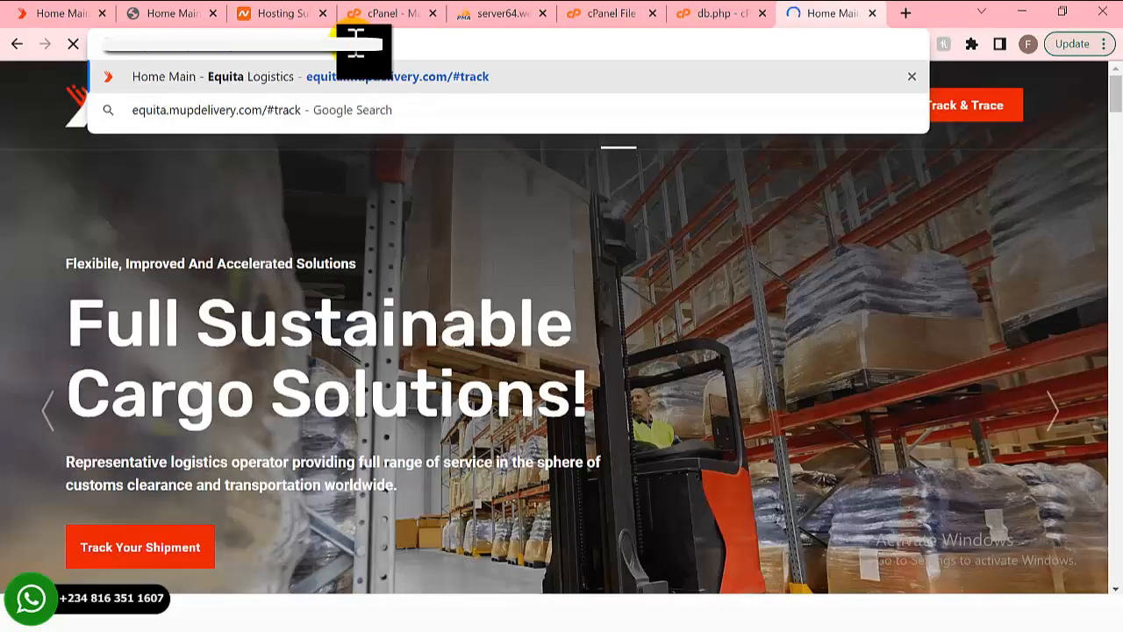
pyautogui.press('BackSpace')
pyautogui.press('BackSpace')
pyautogui.press('BackSpace')
pyautogui.press('BackSpace')
pyautogui.press('BackSpace')
pyautogui.press('BackSpace')
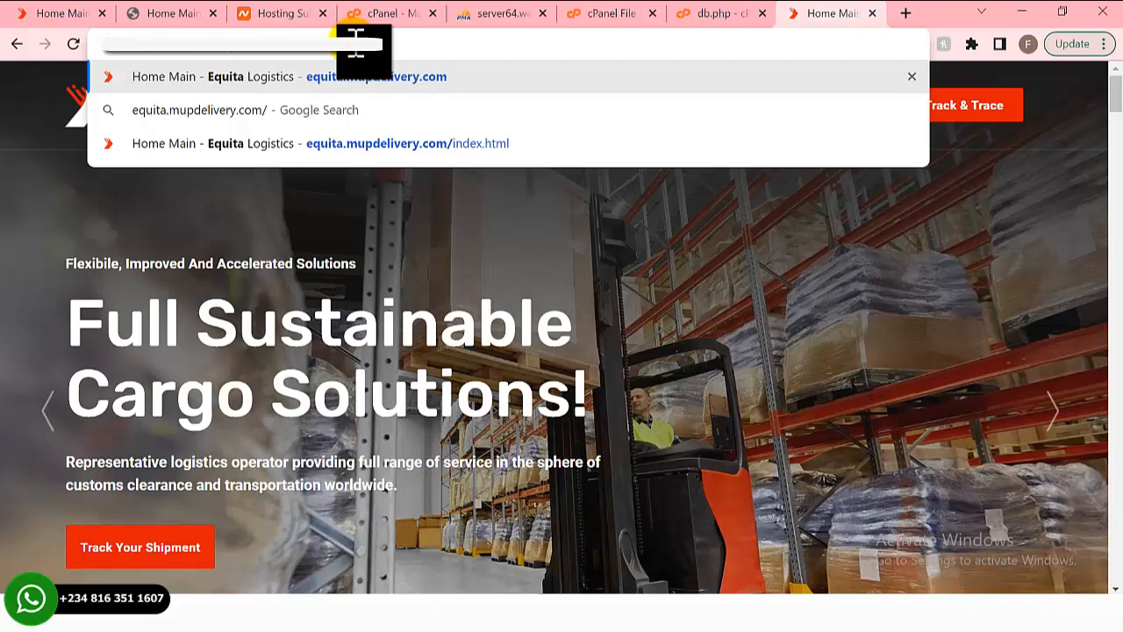
pyautogui.write('a')
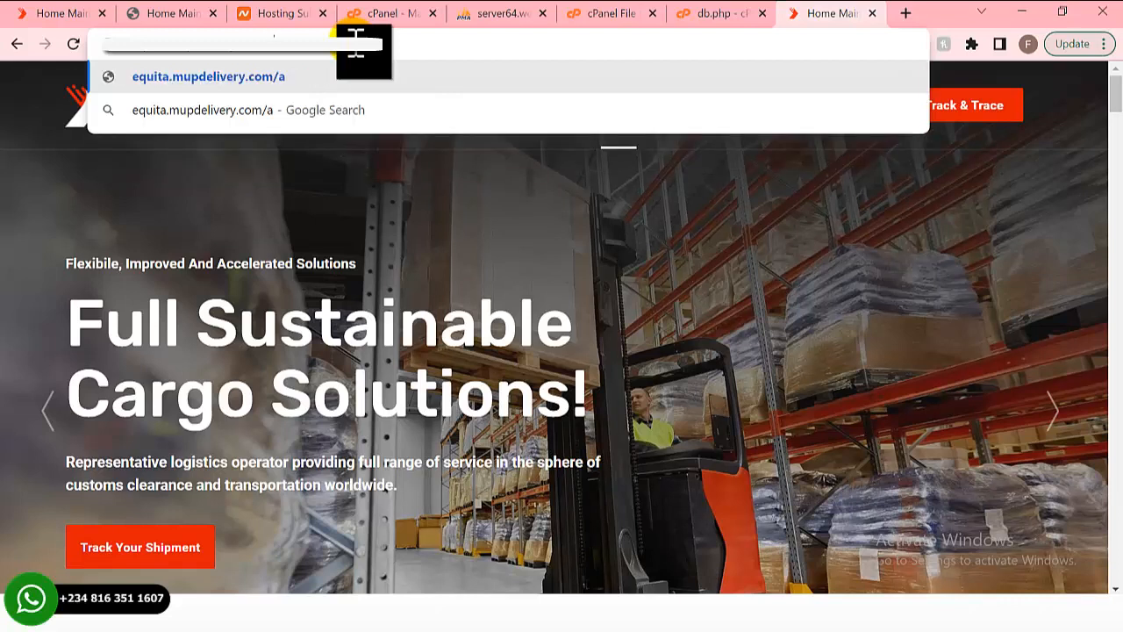
pyautogui.write('dmin')
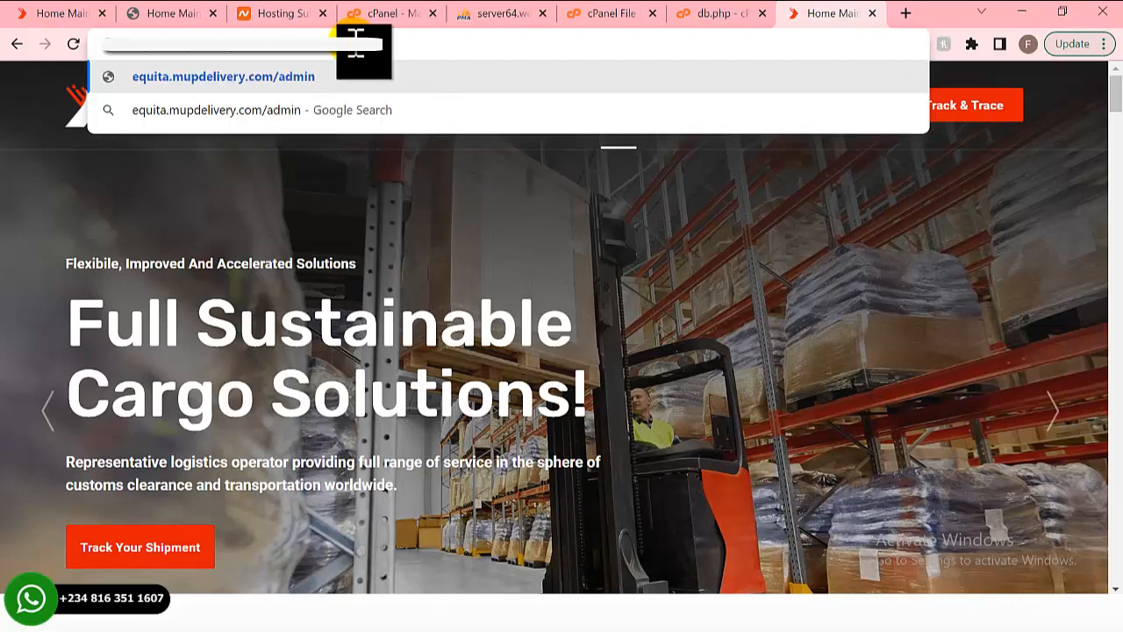
pyautogui.press('Return')
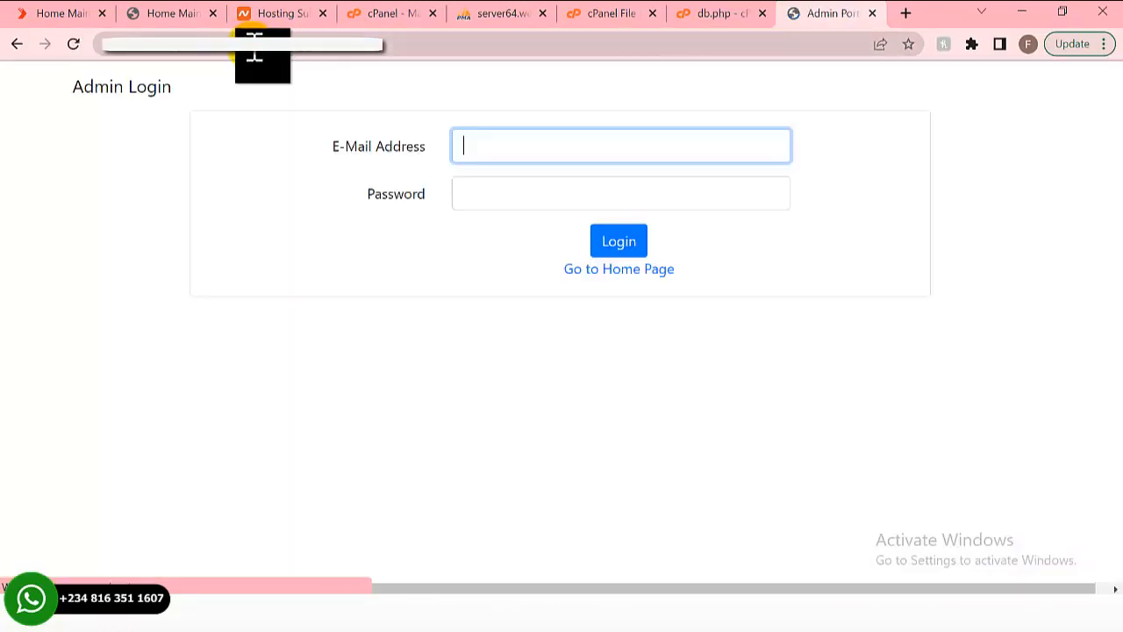
# - Load the Equita site address in a new tab, then return to the Admin Login tab
pyautogui.click(251, 45)
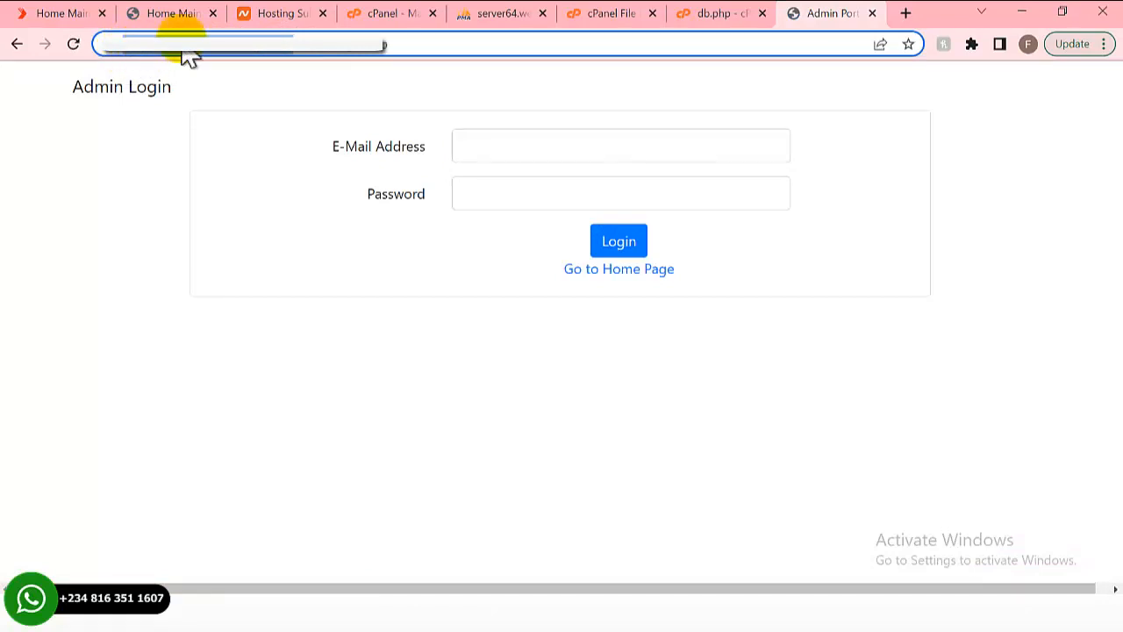
pyautogui.click(907, 13)
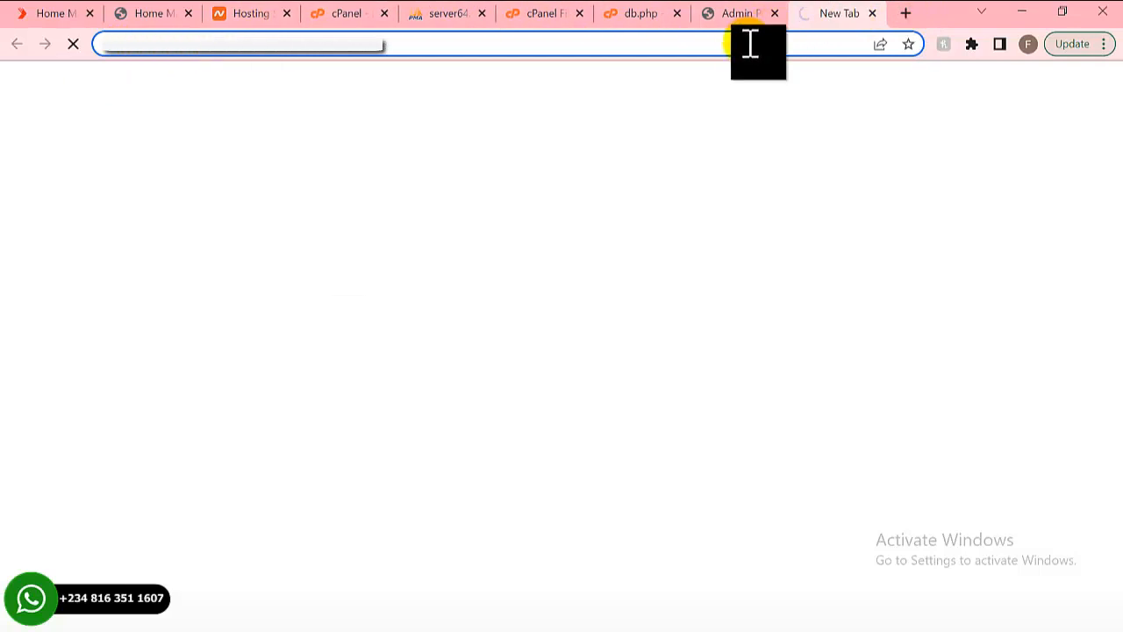
pyautogui.write('https://equita.mupdelivery.com/')
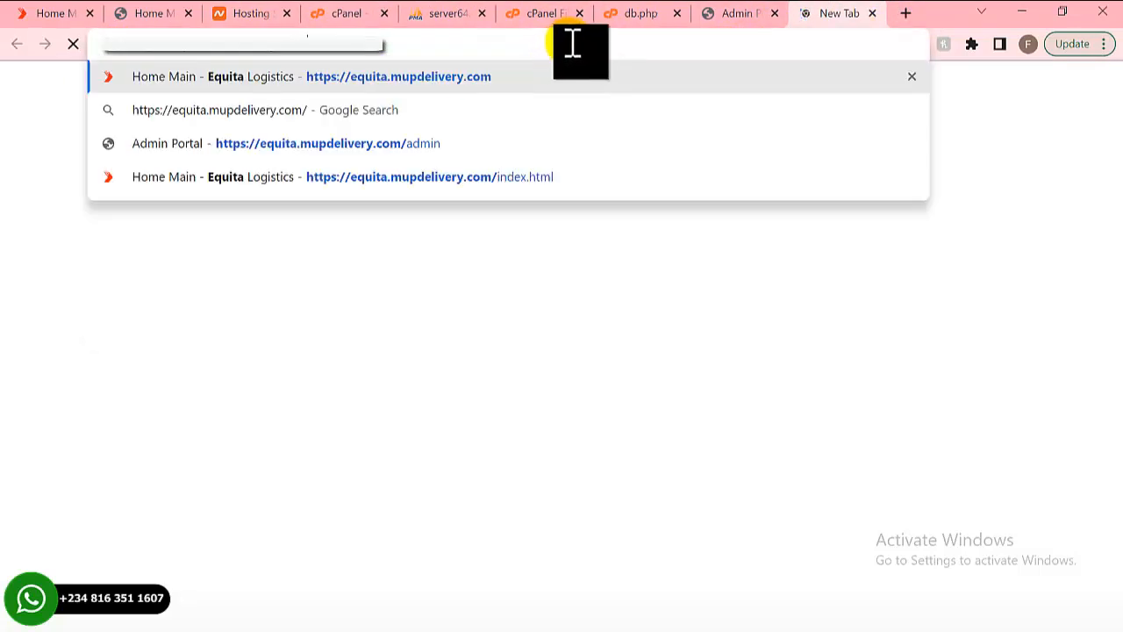
pyautogui.press('Return')
pyautogui.click(723, 14)
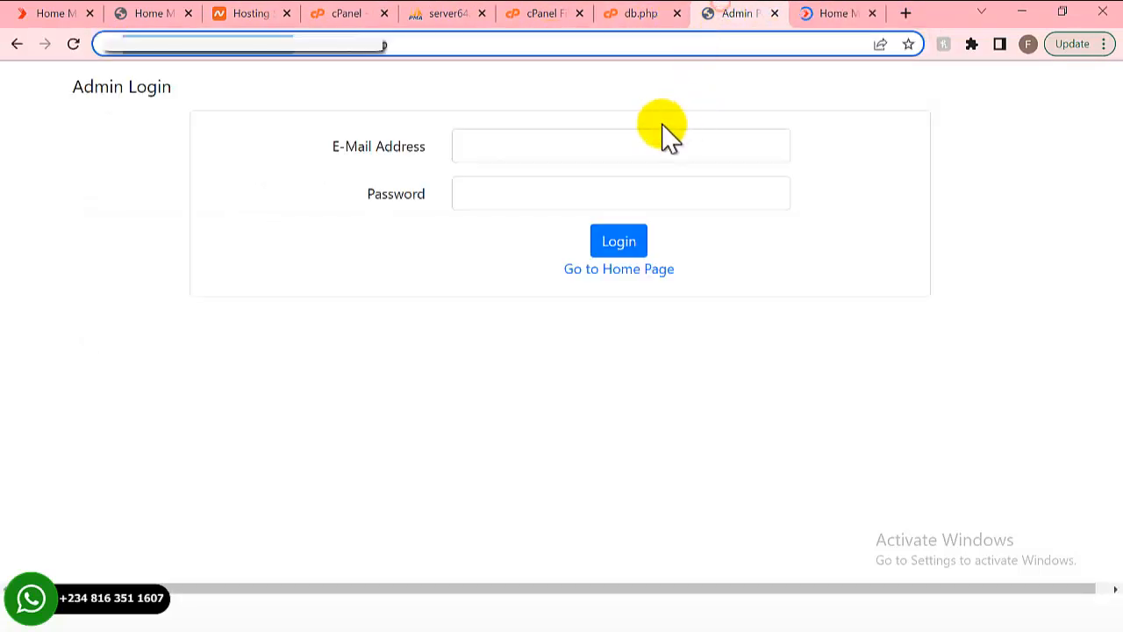
# - Sign in to the admin portal with the admin e-mail and password
pyautogui.click(544, 156)
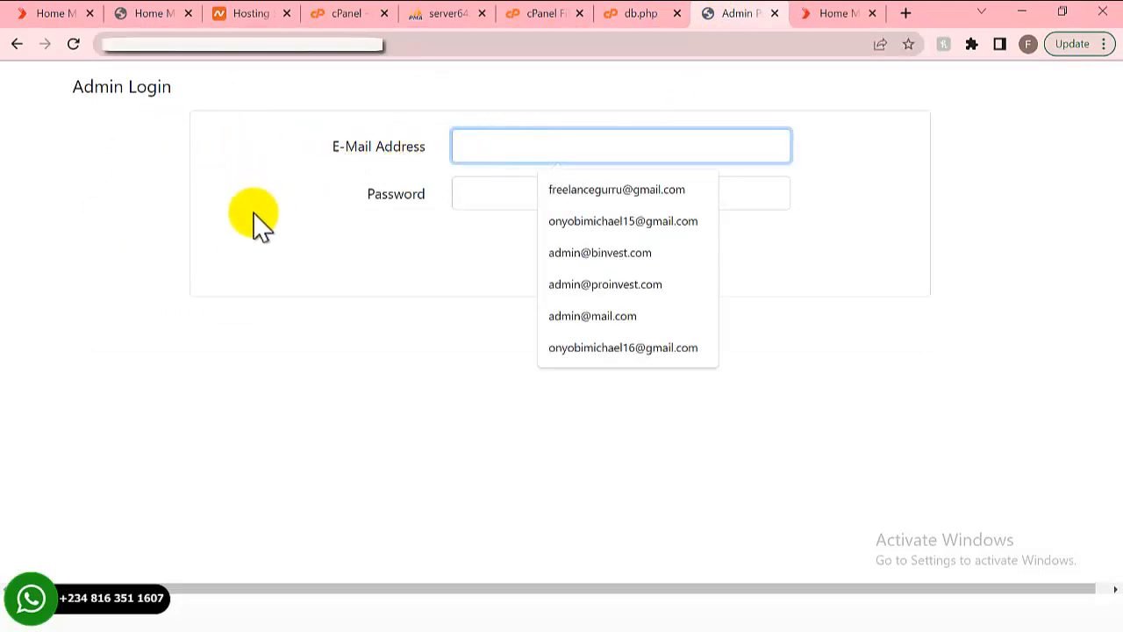
pyautogui.click(300, 222)
pyautogui.click(472, 149)
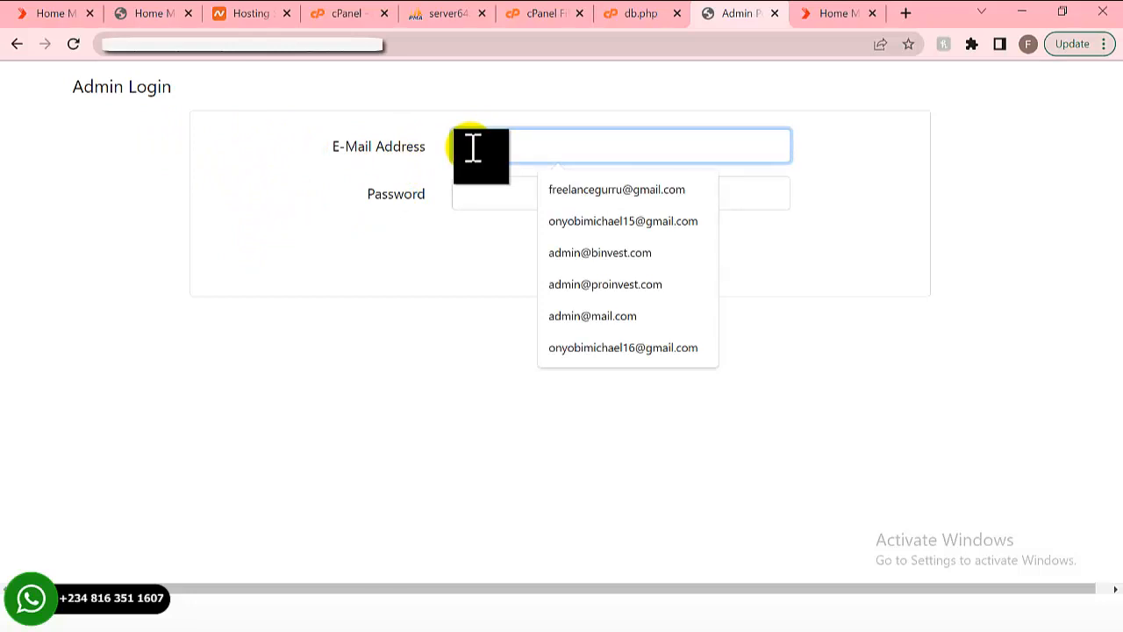
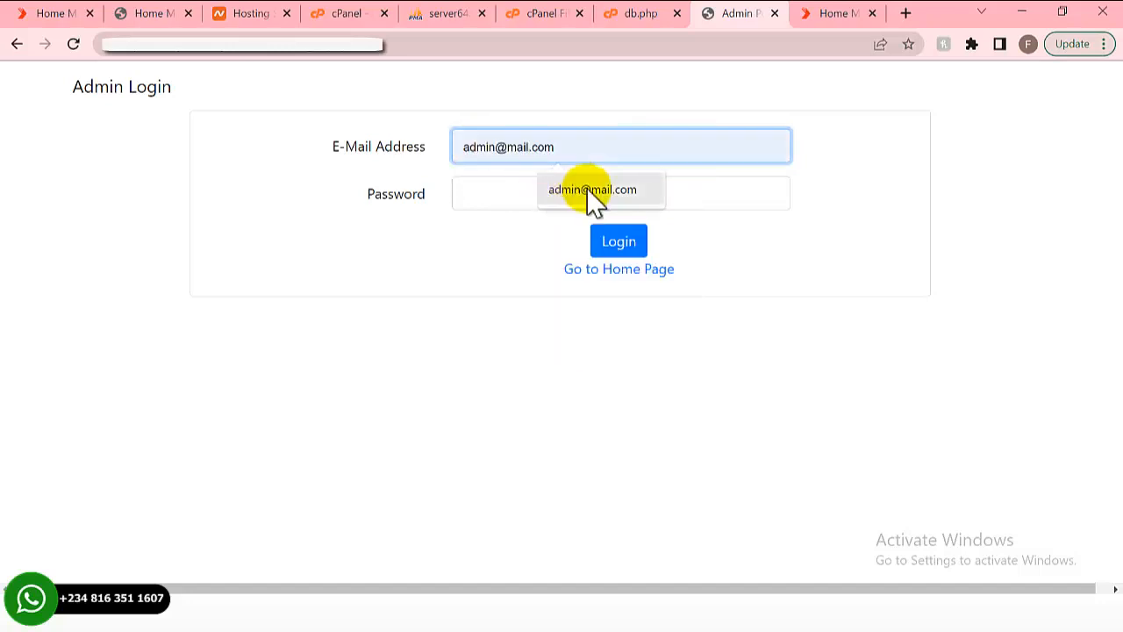
pyautogui.click(584, 188)
pyautogui.click(478, 198)
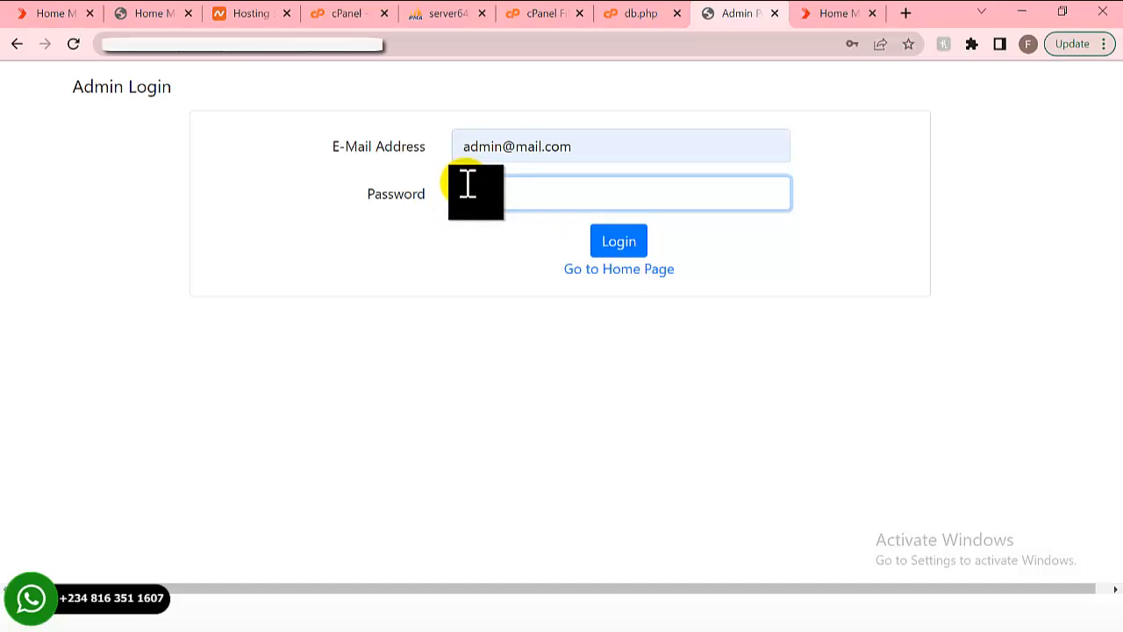
pyautogui.write('123456')
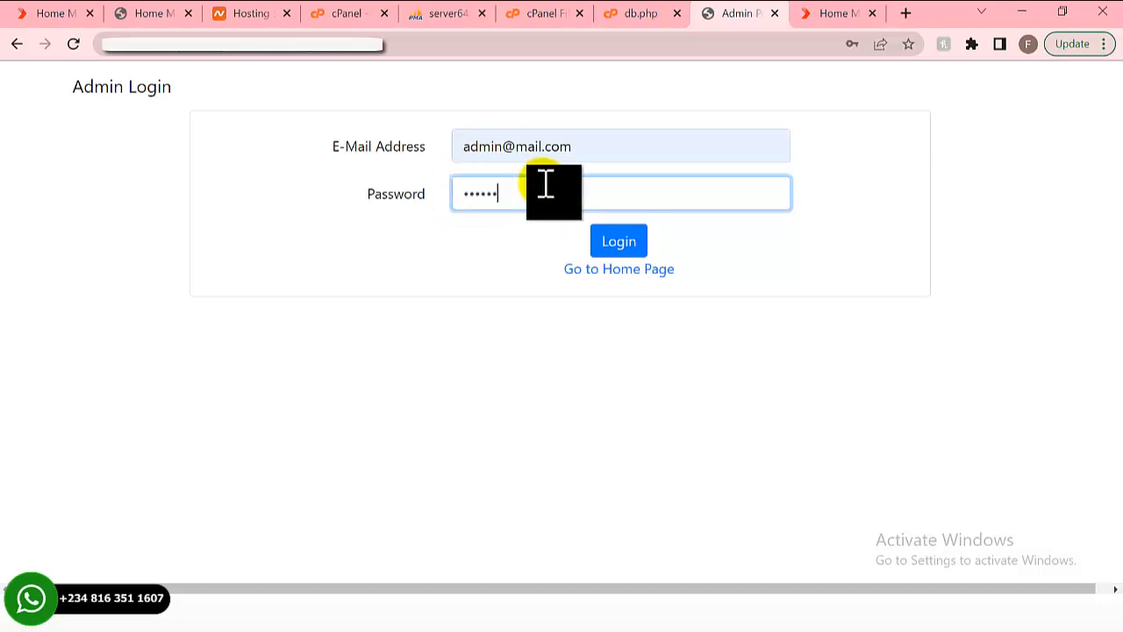
pyautogui.click(636, 252)
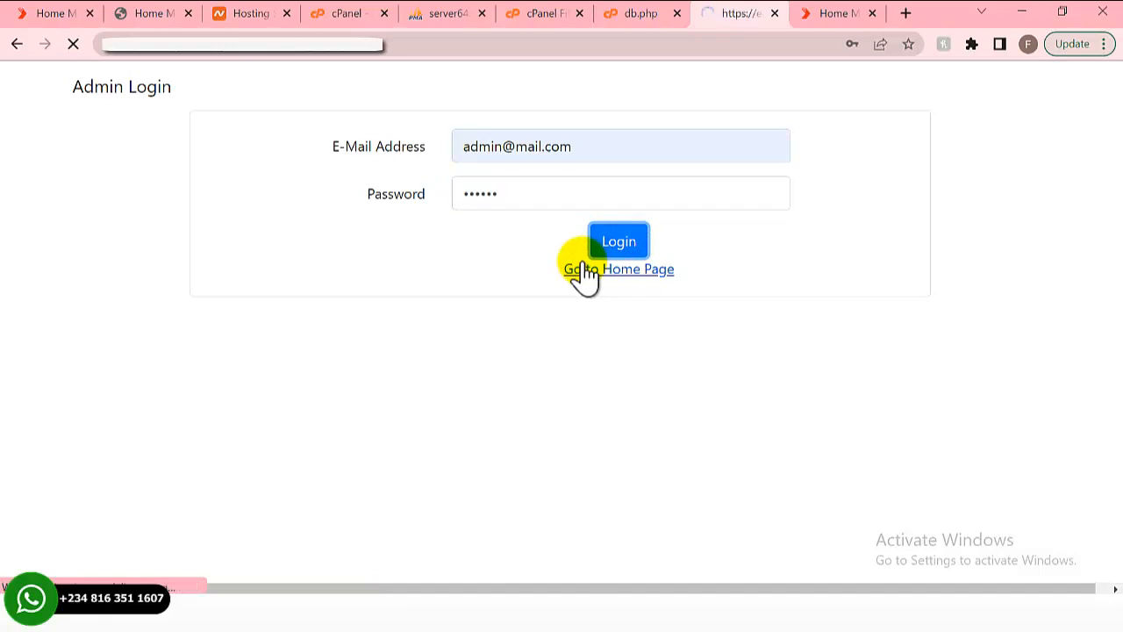
# - Decline Chrome's password-saving prompts and review the Add Tracker form down to the tracker list
pyautogui.scroll(-5, 471, 259)
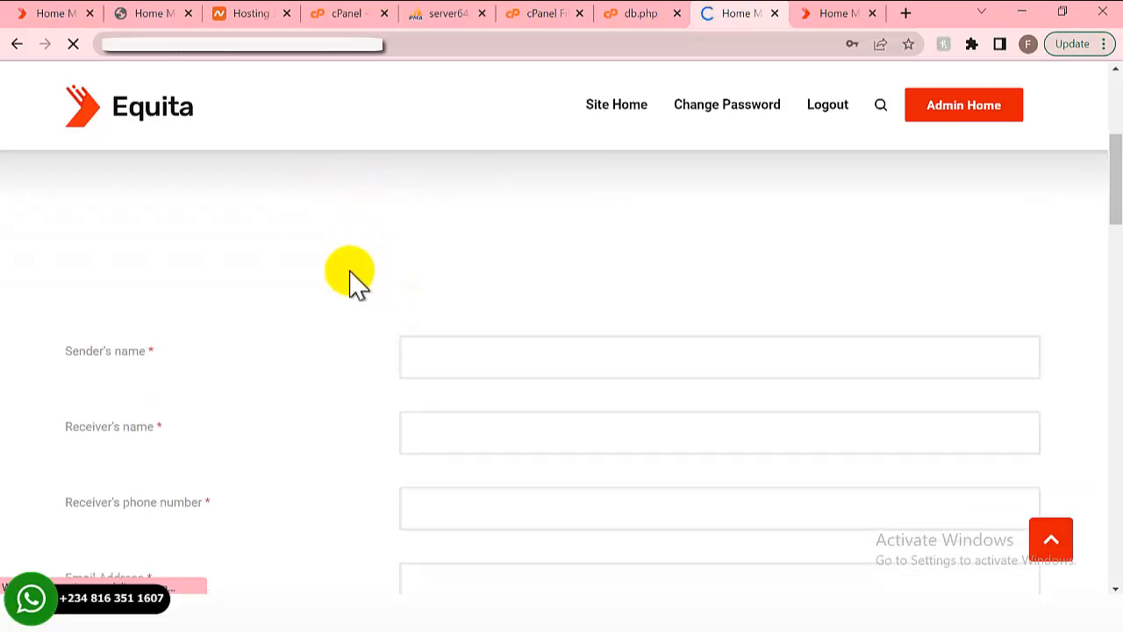
pyautogui.scroll(-5, 359, 281)
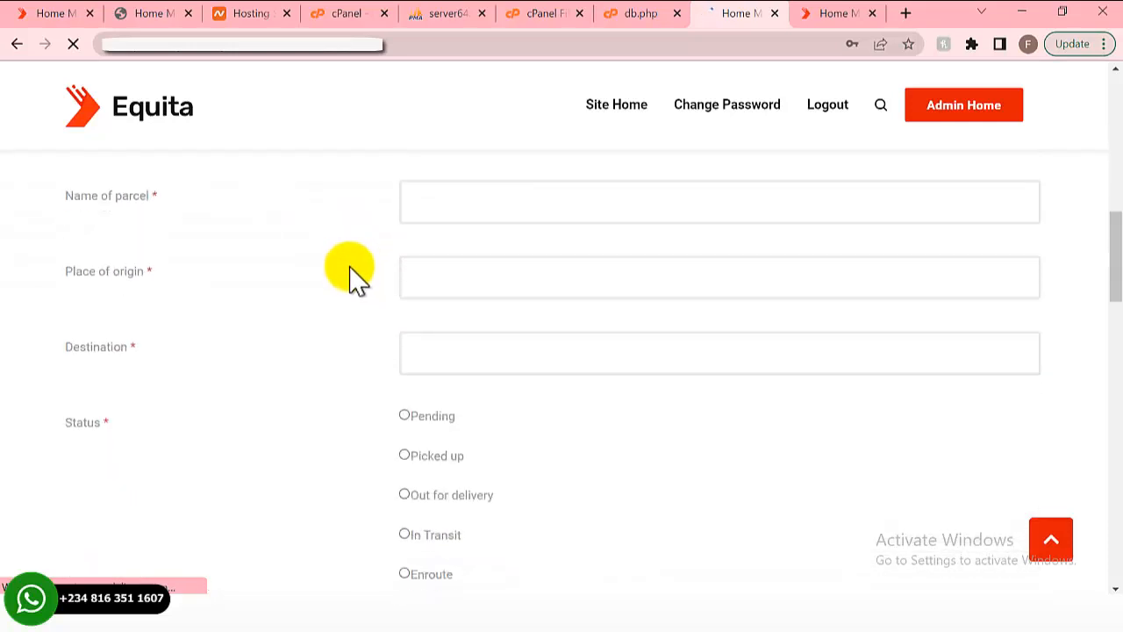
pyautogui.scroll(-2, 351, 276)
pyautogui.scroll(2, 333, 276)
pyautogui.scroll(-1, 307, 273)
pyautogui.scroll(-7, 294, 271)
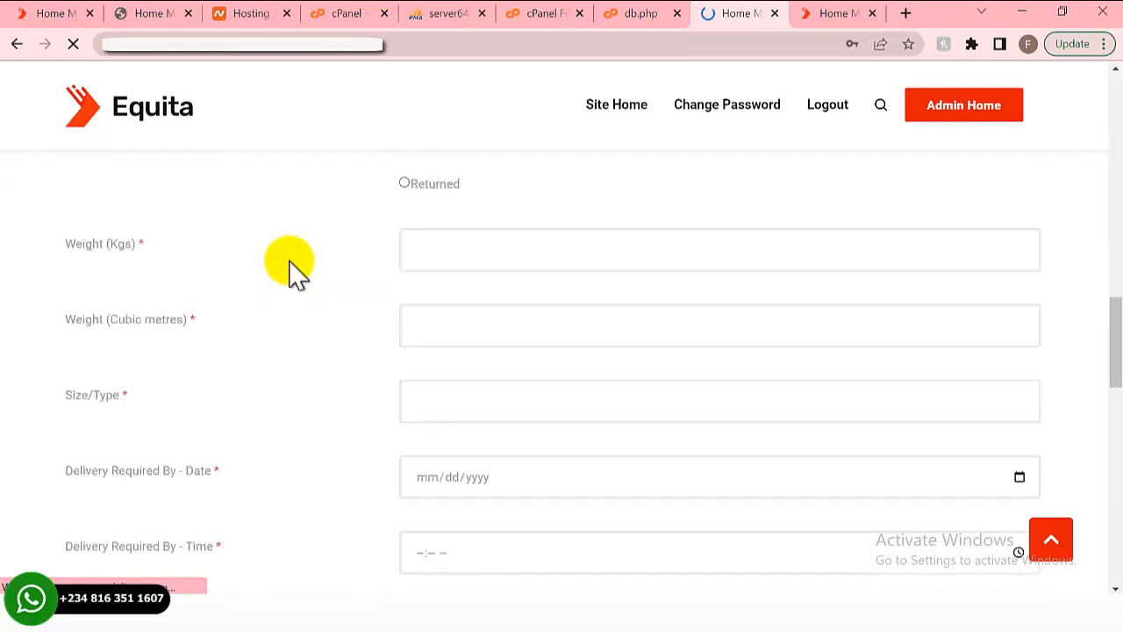
pyautogui.scroll(6, 294, 272)
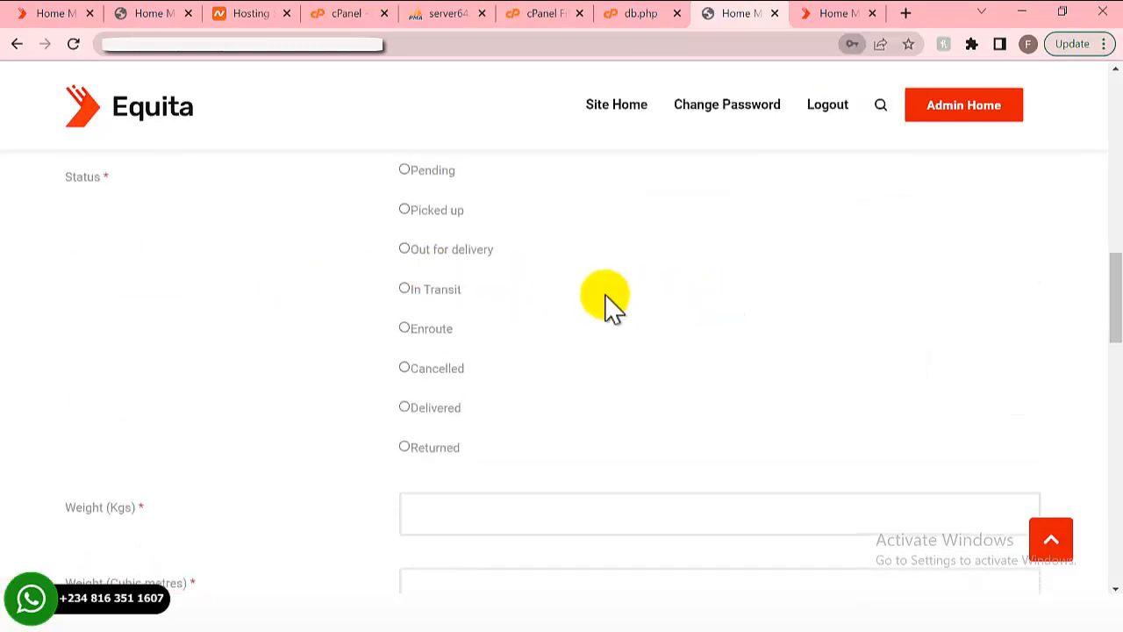
pyautogui.click(694, 296)
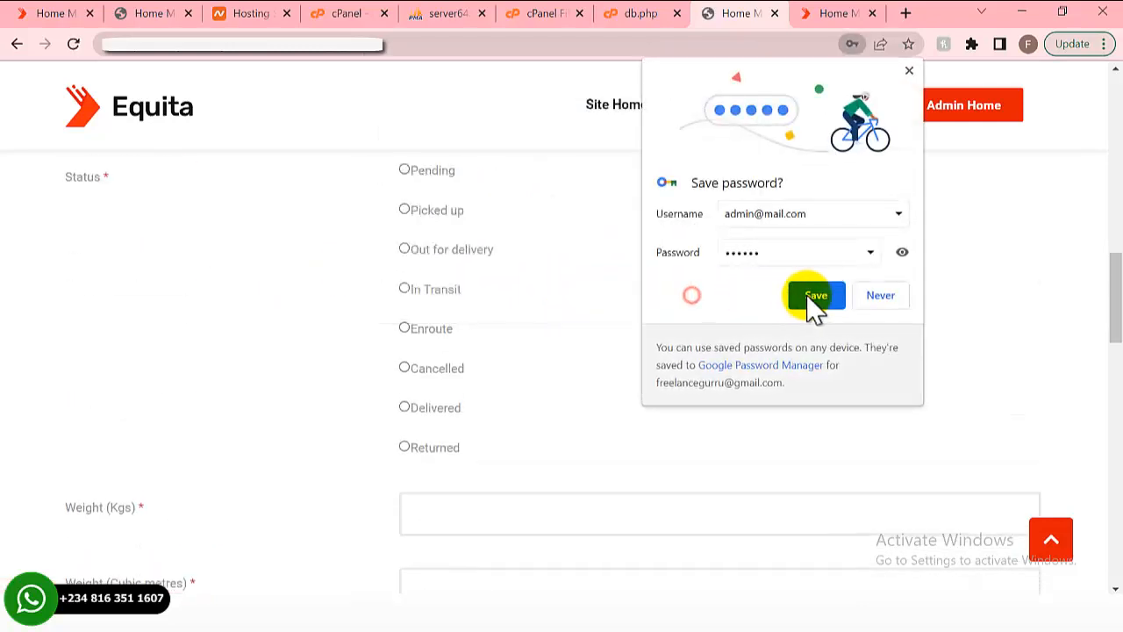
pyautogui.click(882, 301)
pyautogui.scroll(-9, 281, 316)
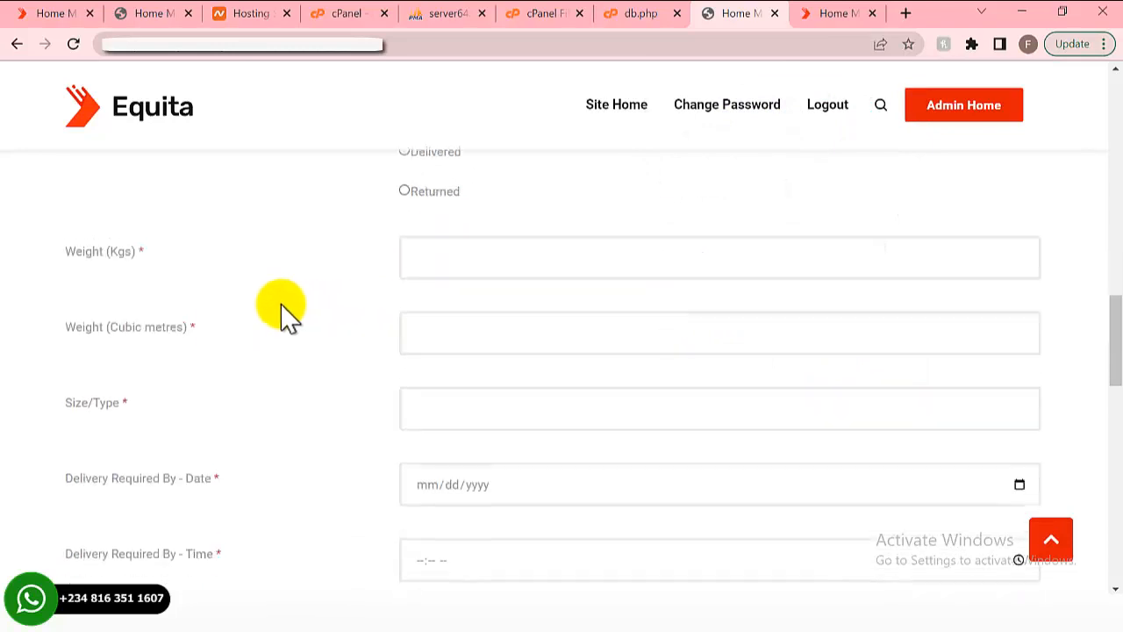
pyautogui.scroll(15, 281, 311)
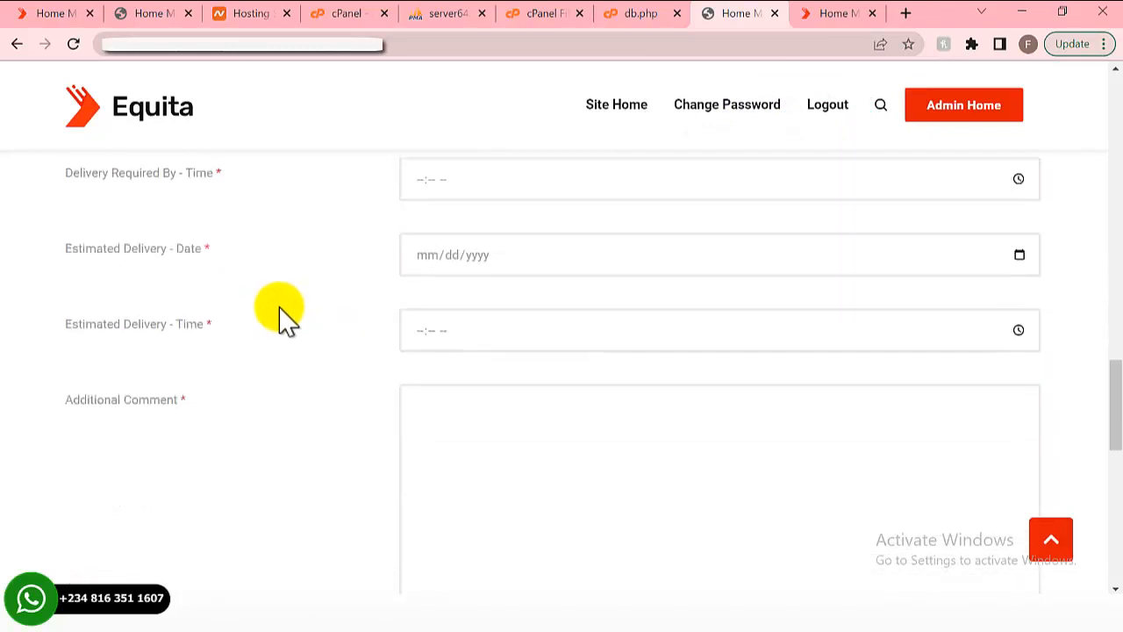
pyautogui.scroll(3, 289, 296)
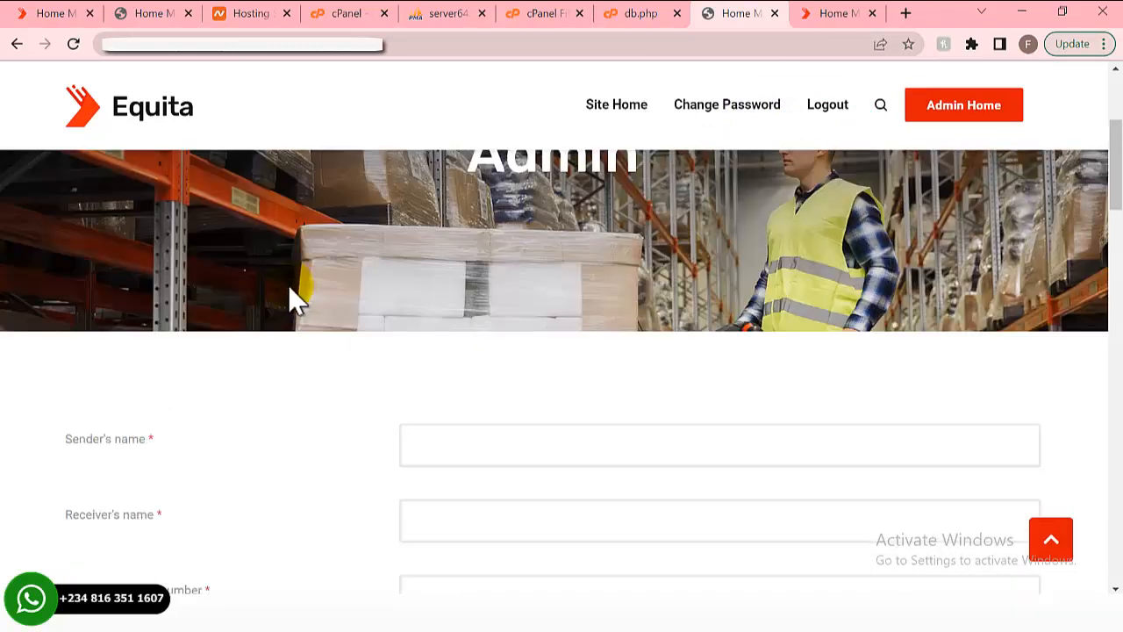
pyautogui.scroll(-1, 444, 343)
pyautogui.scroll(-1, 180, 281)
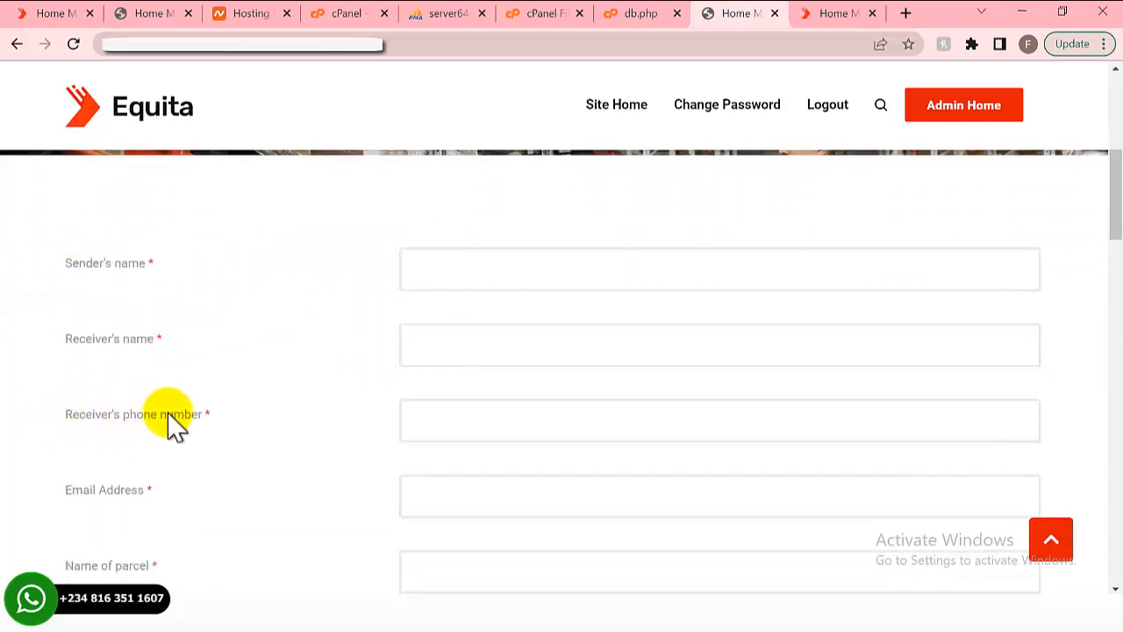
pyautogui.scroll(-2, 131, 469)
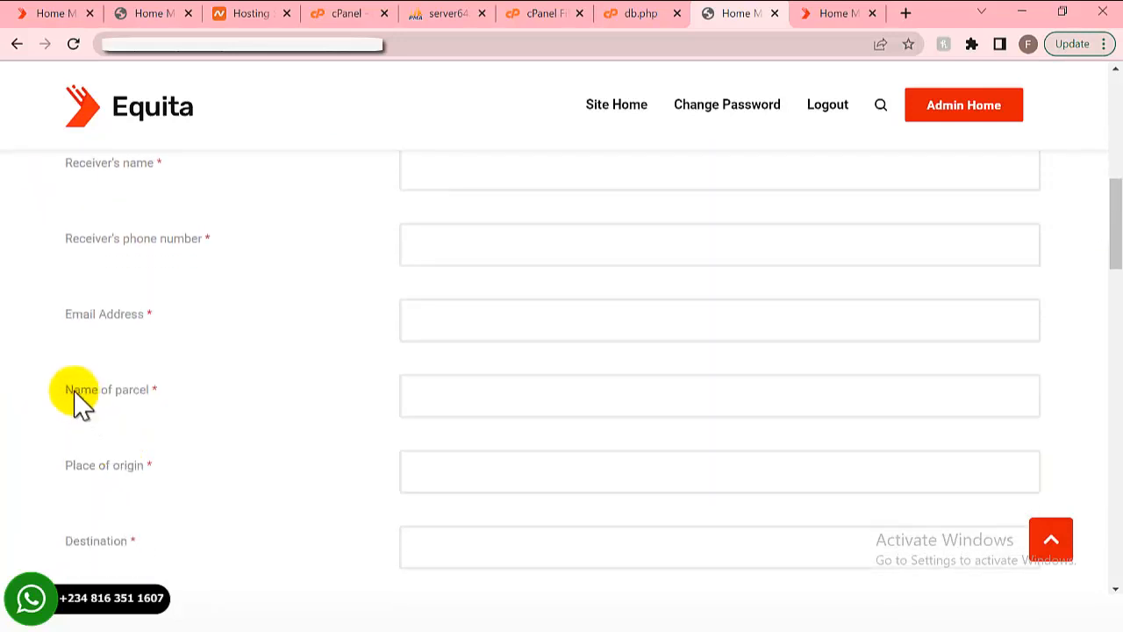
pyautogui.scroll(-1, 131, 425)
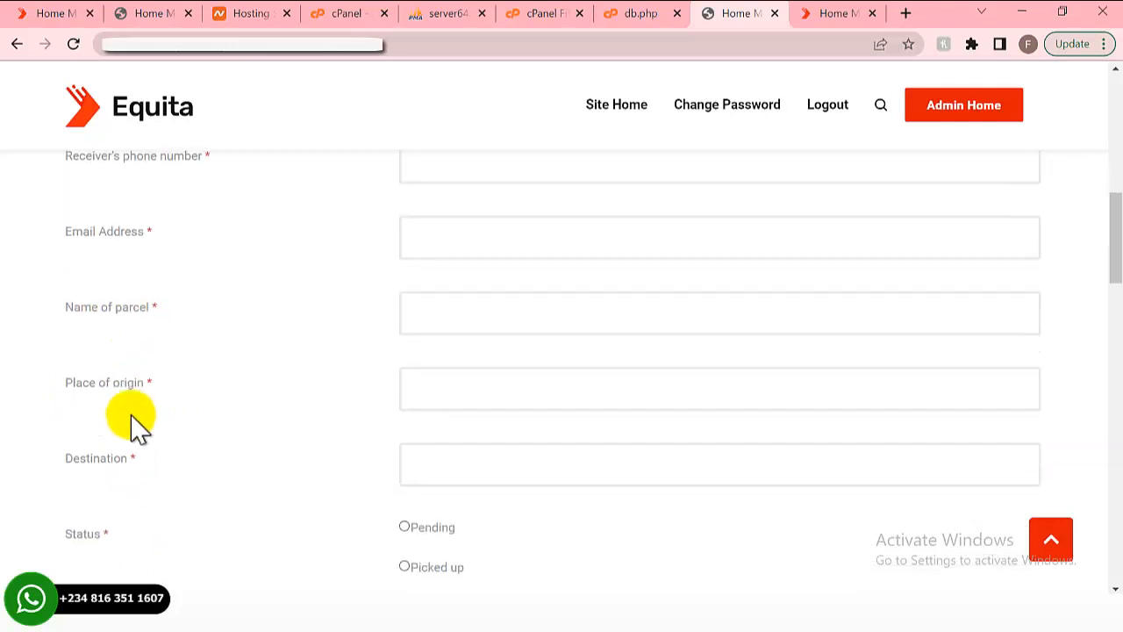
pyautogui.scroll(-1, 100, 451)
pyautogui.scroll(-2, 334, 351)
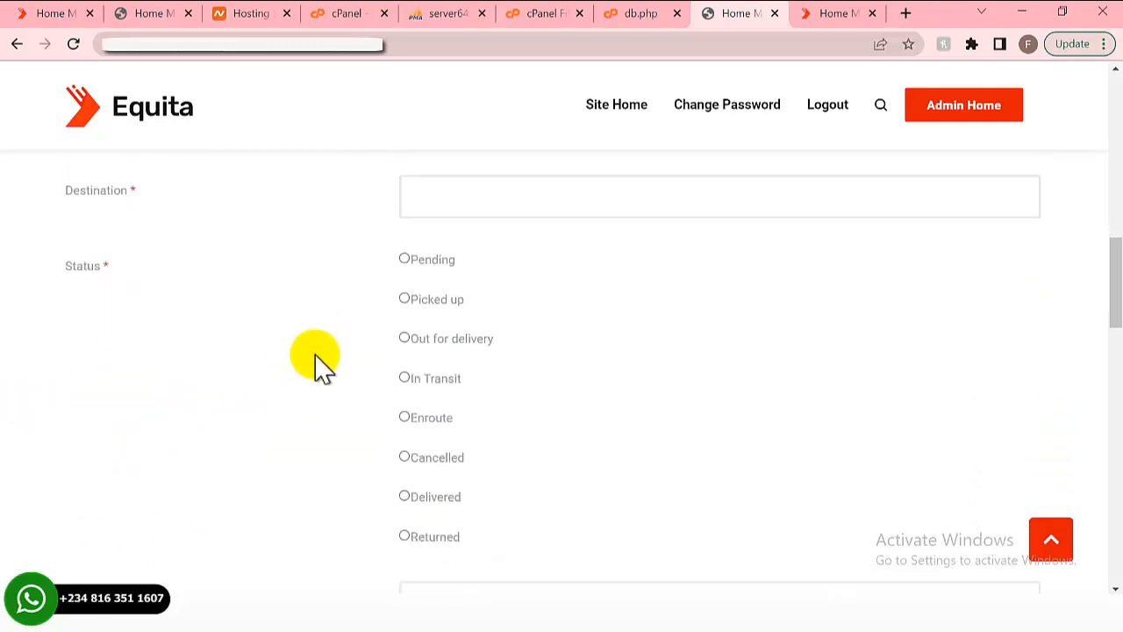
pyautogui.scroll(-1, 320, 307)
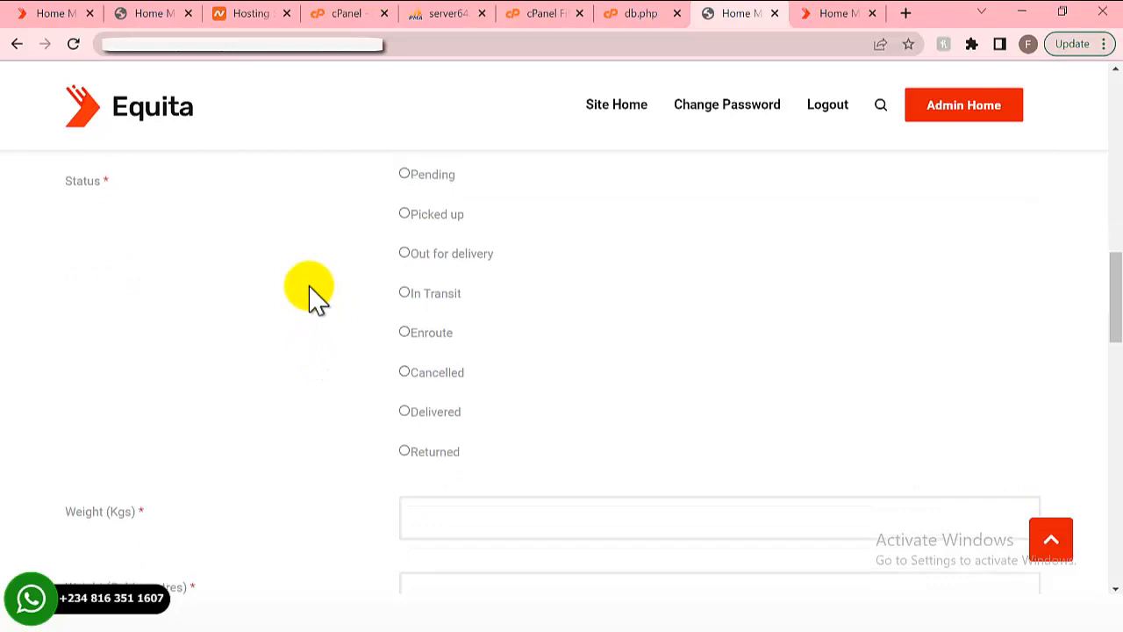
pyautogui.scroll(-2, 315, 298)
pyautogui.scroll(-4, 313, 297)
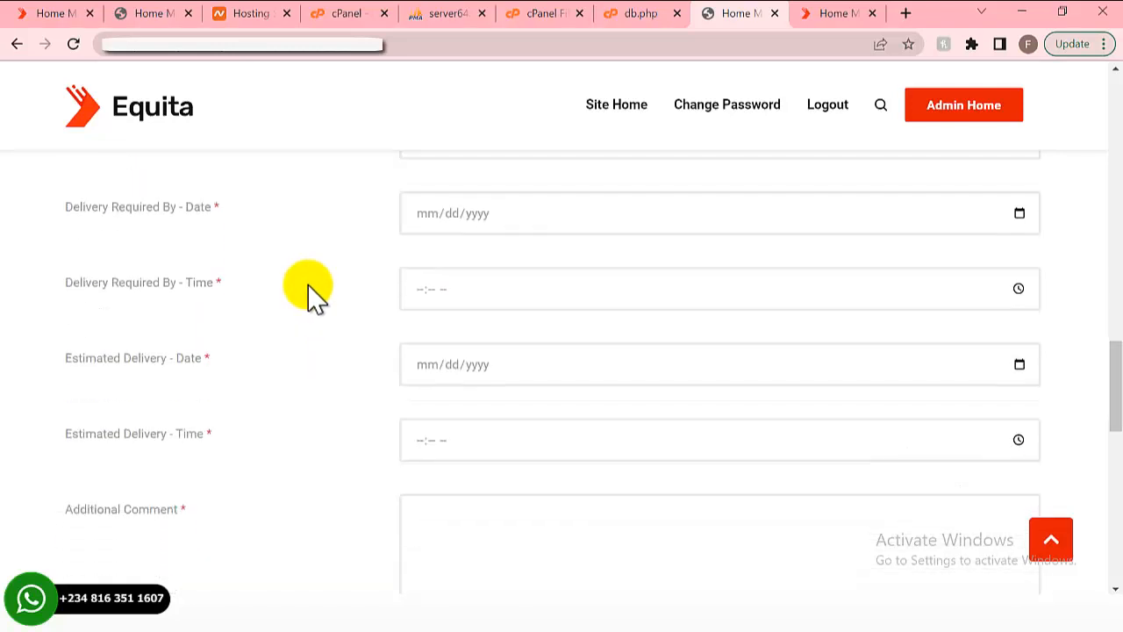
pyautogui.scroll(-5, 313, 297)
pyautogui.scroll(-2, 314, 297)
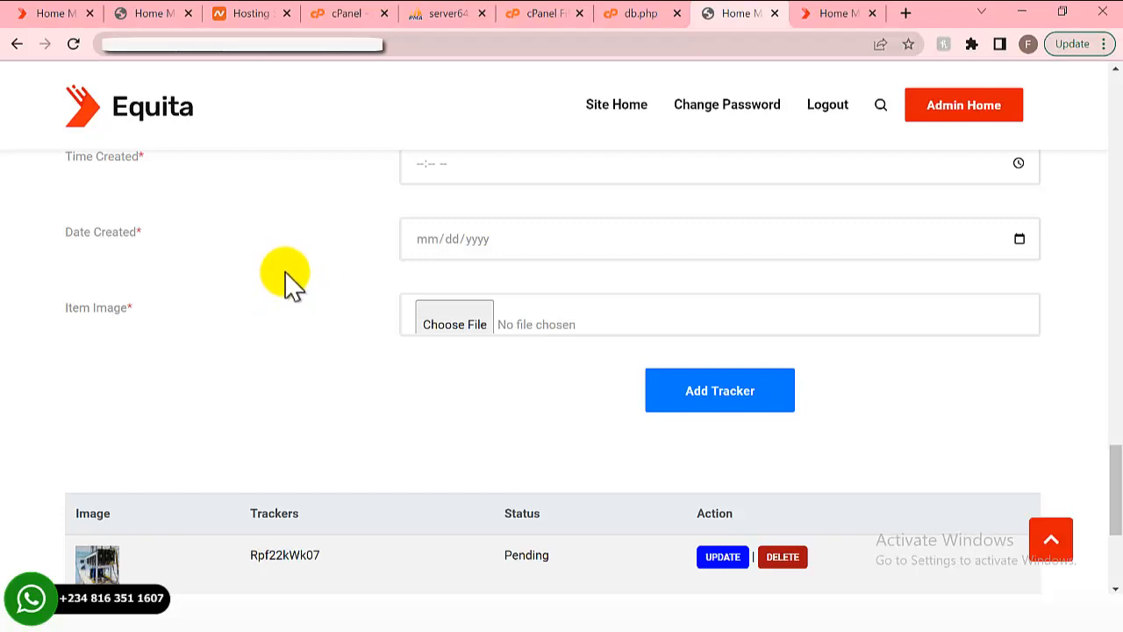
# - Copy the first tracker's number from the admin list and bring the public home page forward
pyautogui.scroll(-3, 289, 294)
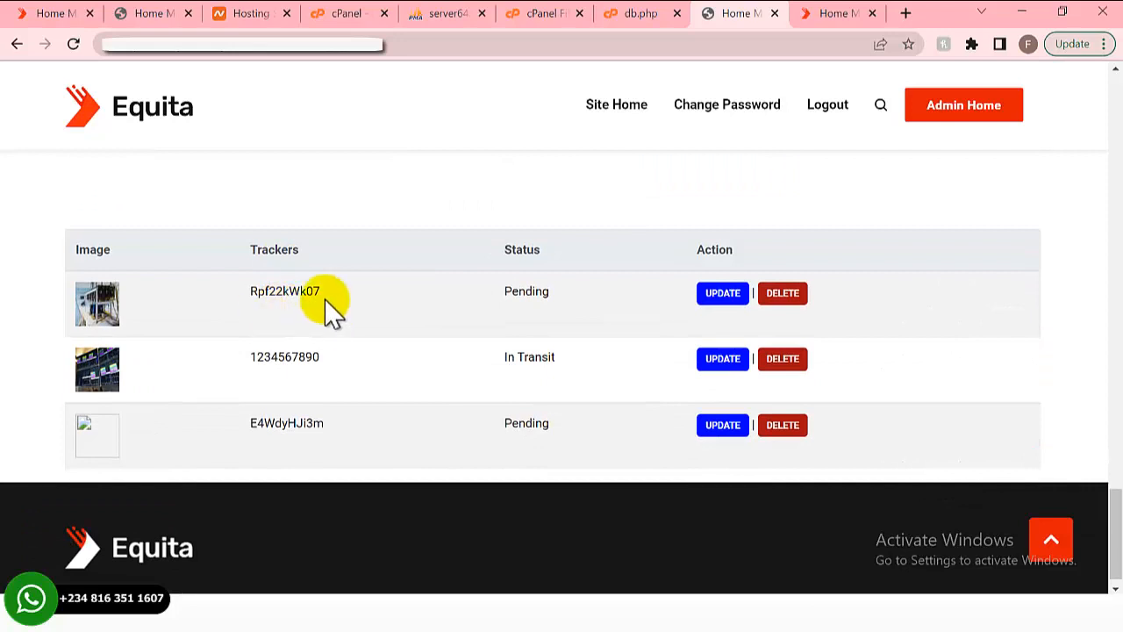
pyautogui.doubleClick(279, 295)
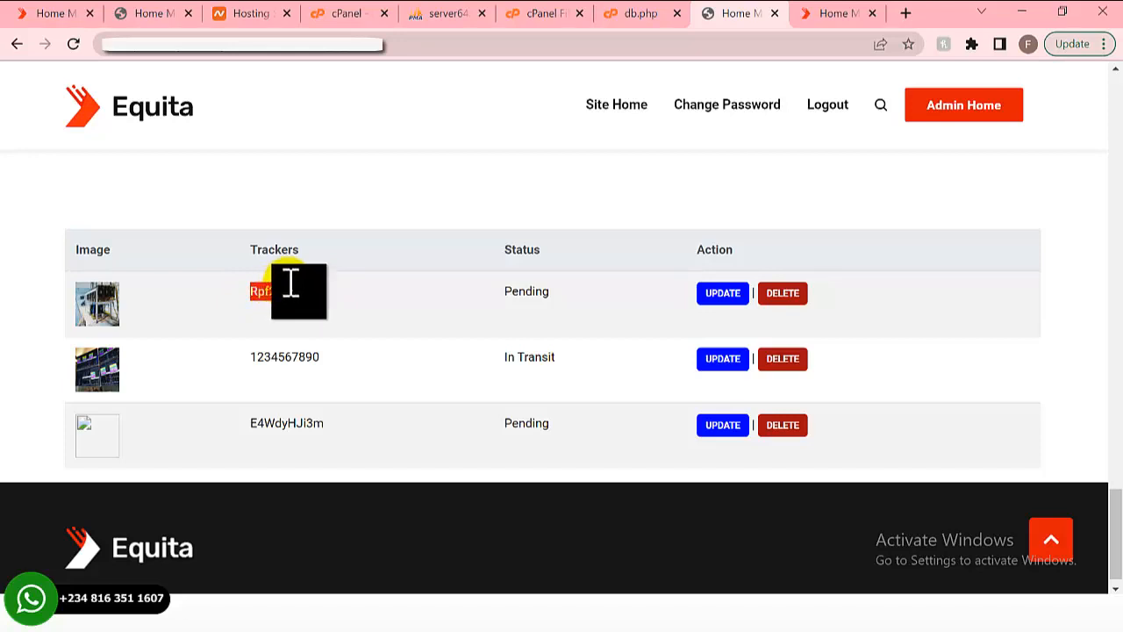
pyautogui.rightClick(292, 294)
pyautogui.click(352, 306)
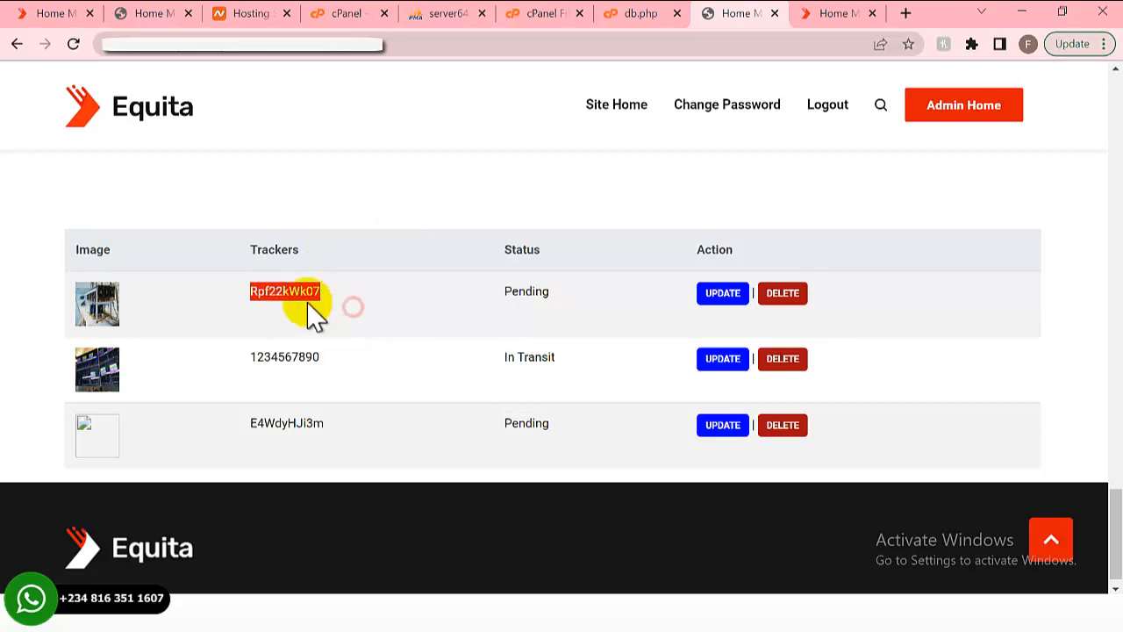
pyautogui.click(802, 18)
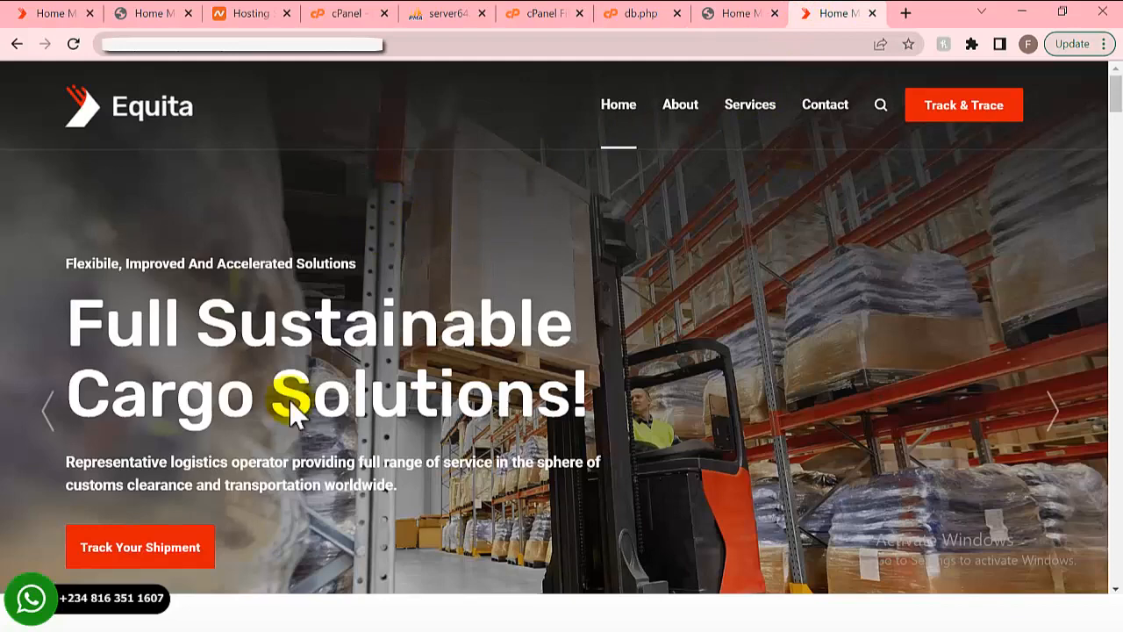
# - Paste the copied tracker number into the Track Your Shipment form and submit Track & Trace
pyautogui.click(158, 544)
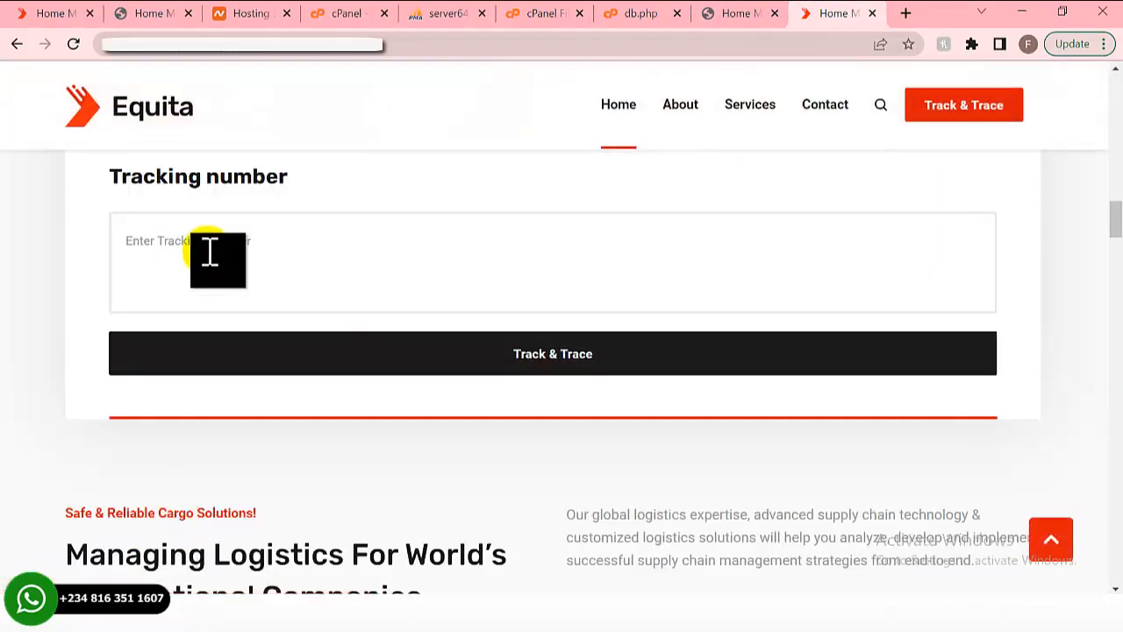
pyautogui.click(209, 253)
pyautogui.hotkey('ctrl', 'v')
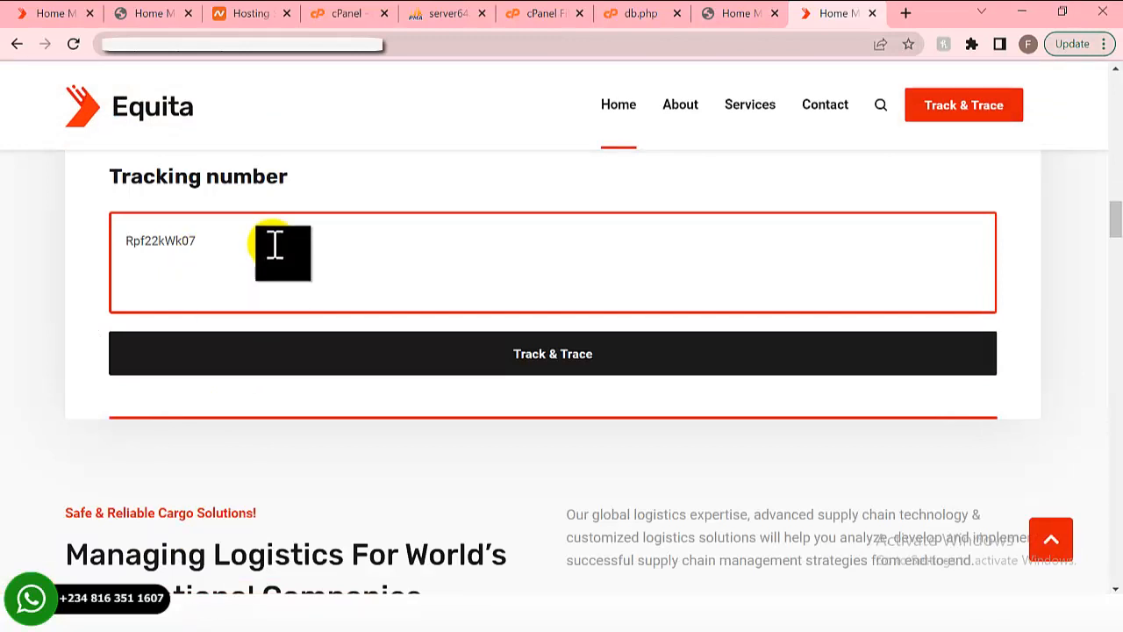
pyautogui.click(514, 372)
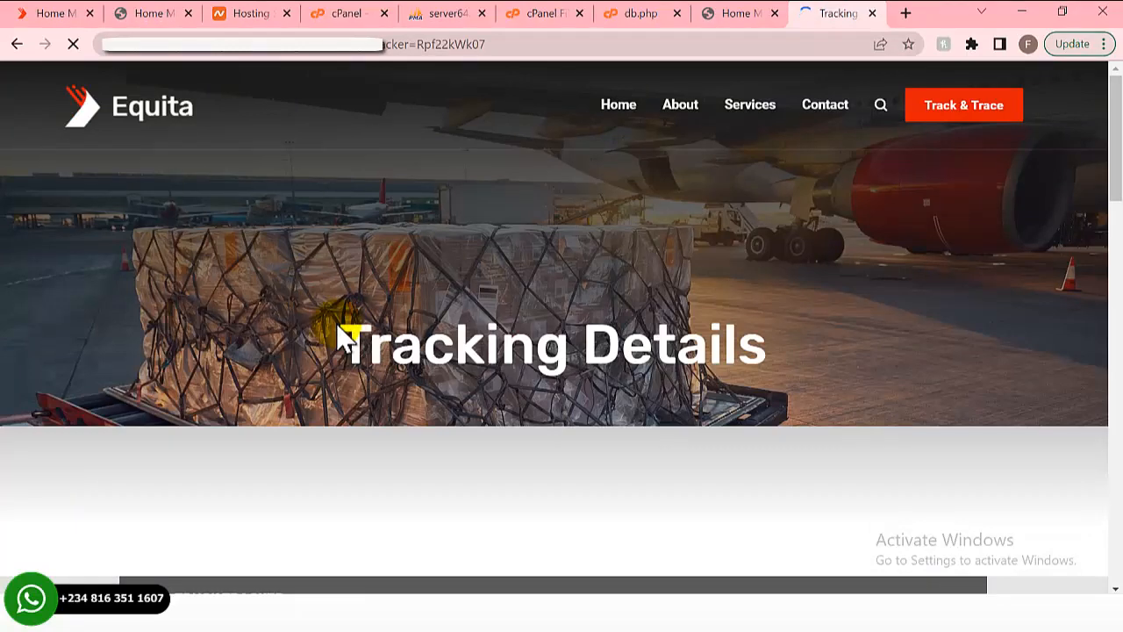
pyautogui.scroll(-1, 342, 333)
pyautogui.scroll(-5, 328, 342)
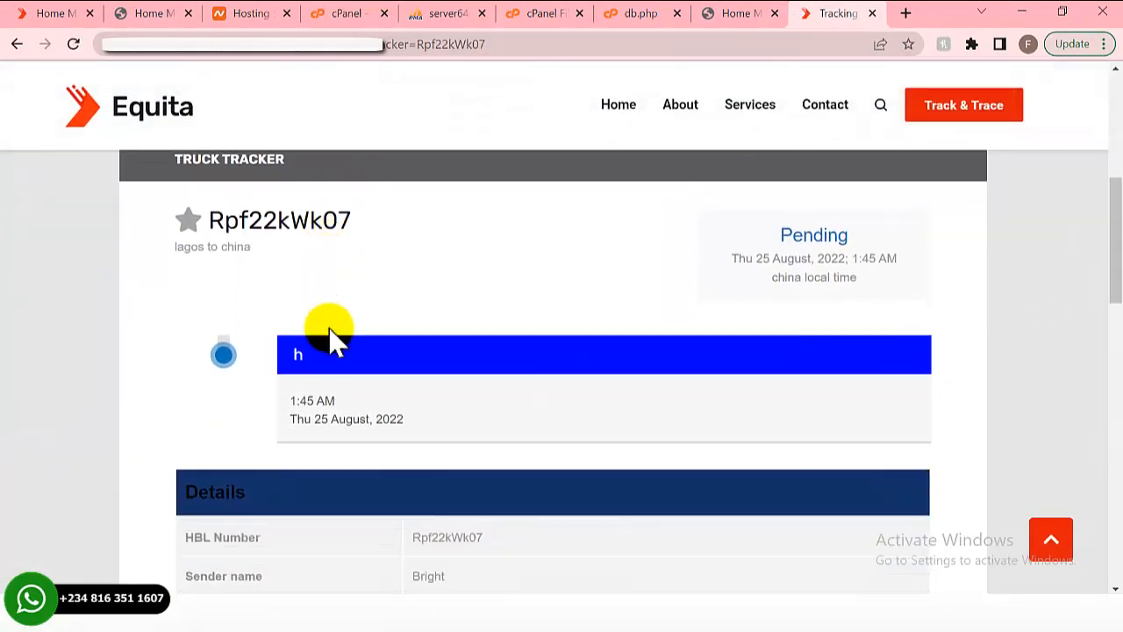
pyautogui.scroll(-3, 332, 330)
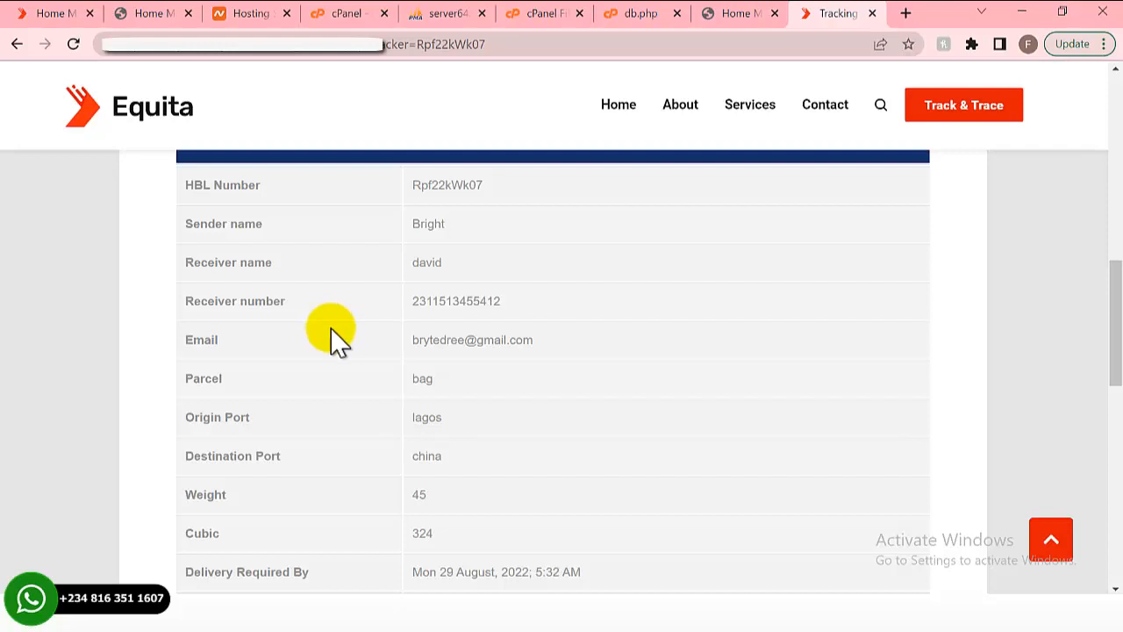
pyautogui.scroll(-7, 332, 333)
pyautogui.scroll(7, 332, 333)
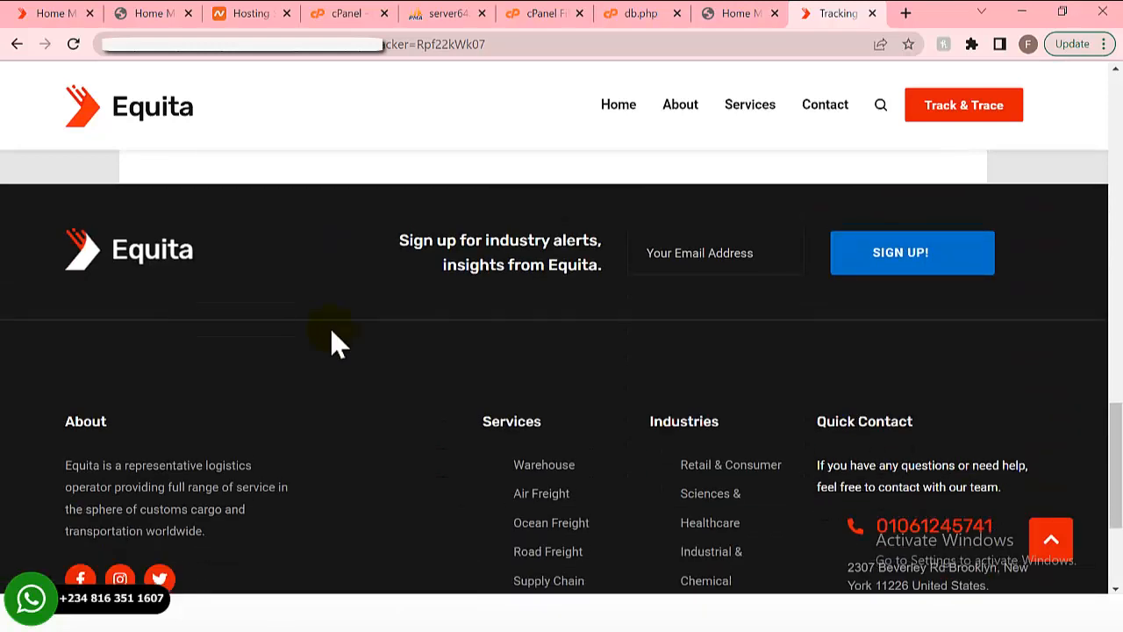
pyautogui.scroll(5, 332, 334)
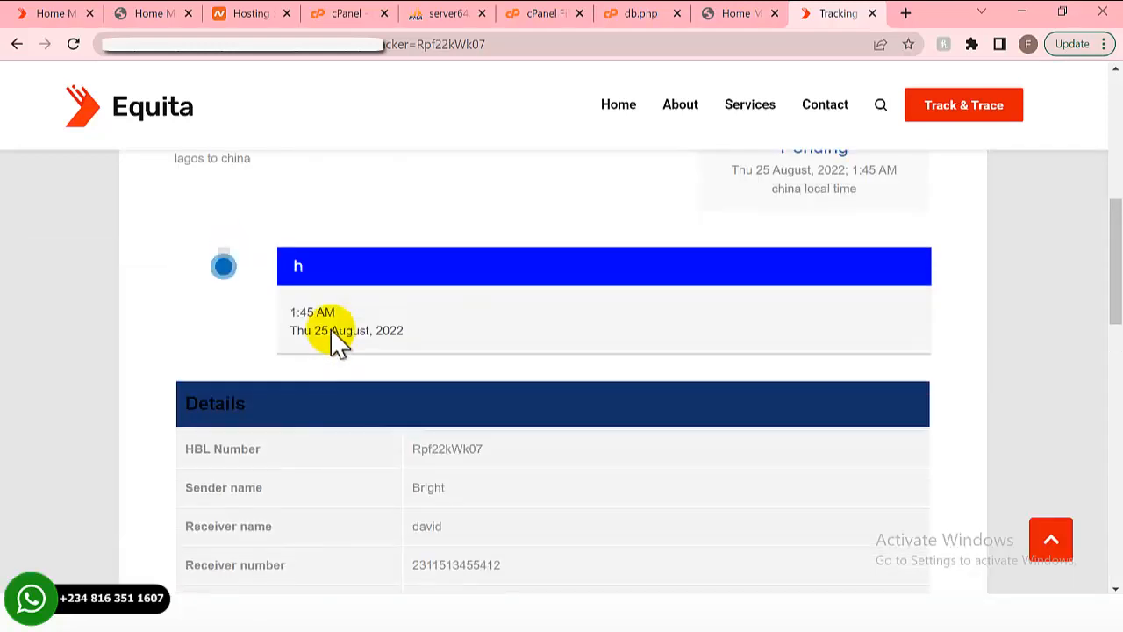
pyautogui.scroll(3, 332, 332)
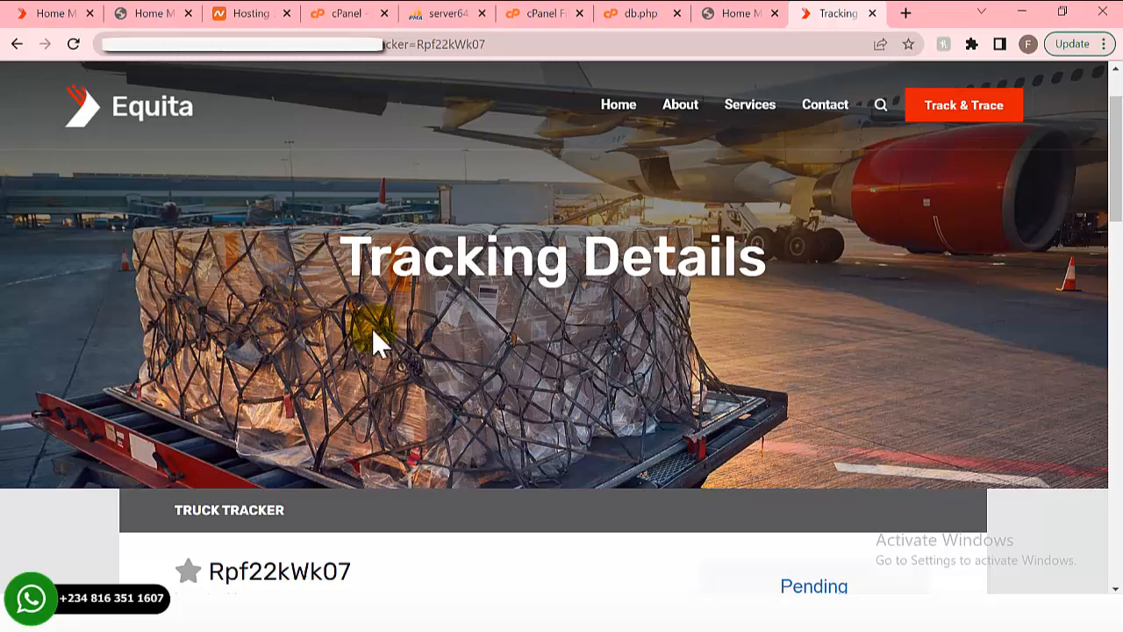
pyautogui.scroll(-2, 220, 344)
pyautogui.scroll(-3, 224, 335)
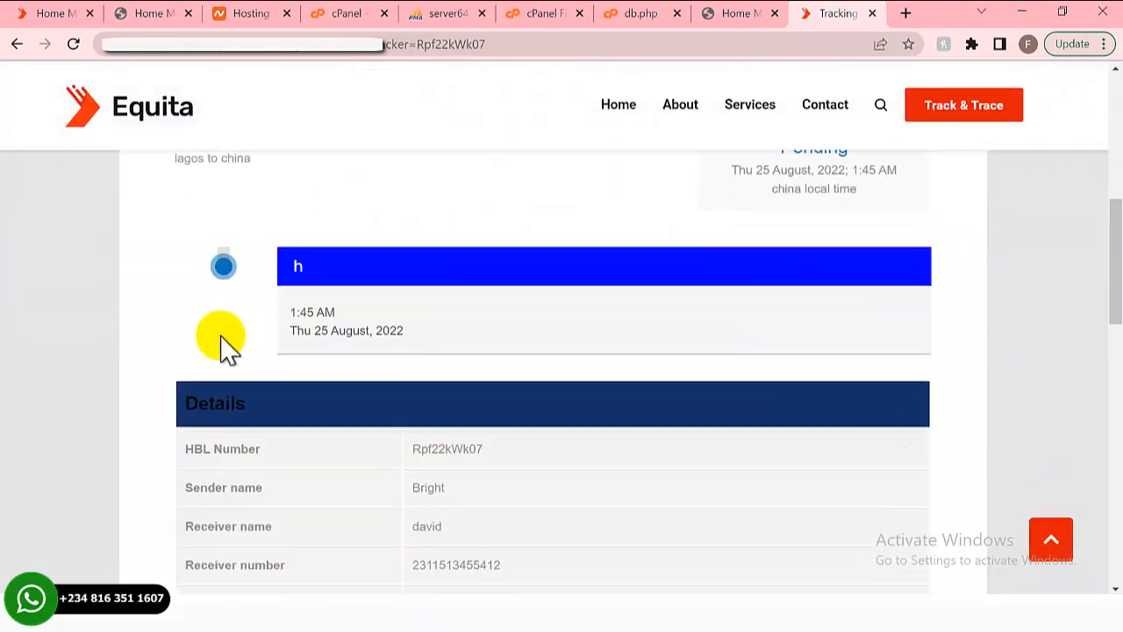
pyautogui.scroll(-1, 224, 346)
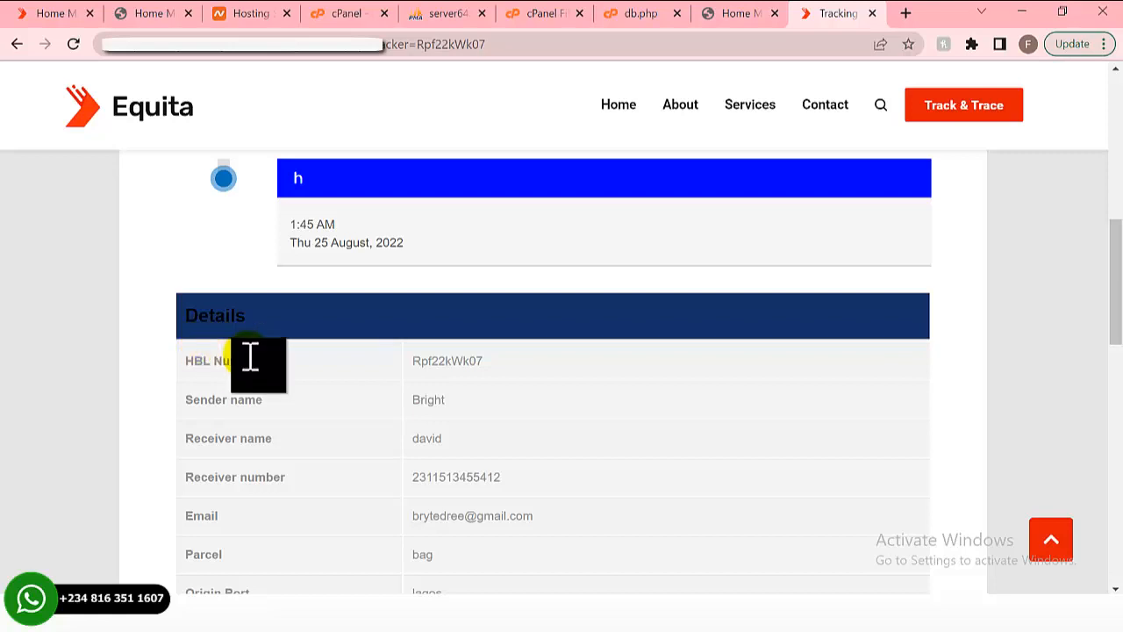
pyautogui.scroll(-2, 251, 358)
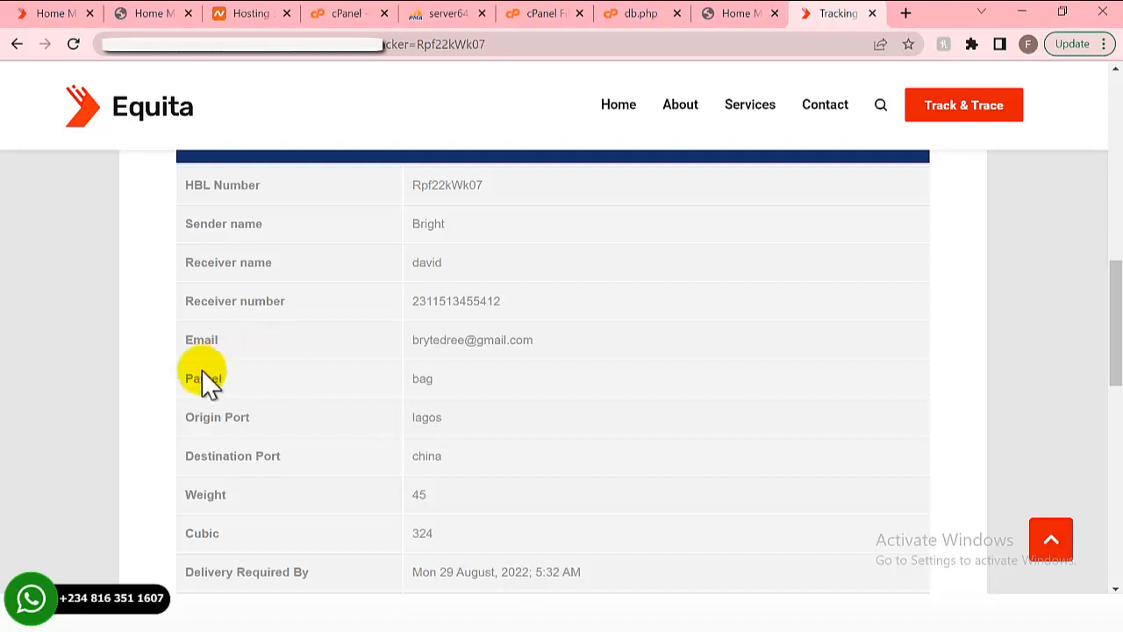
pyautogui.scroll(-1, 204, 373)
pyautogui.scroll(-1, 204, 376)
pyautogui.scroll(5, 205, 380)
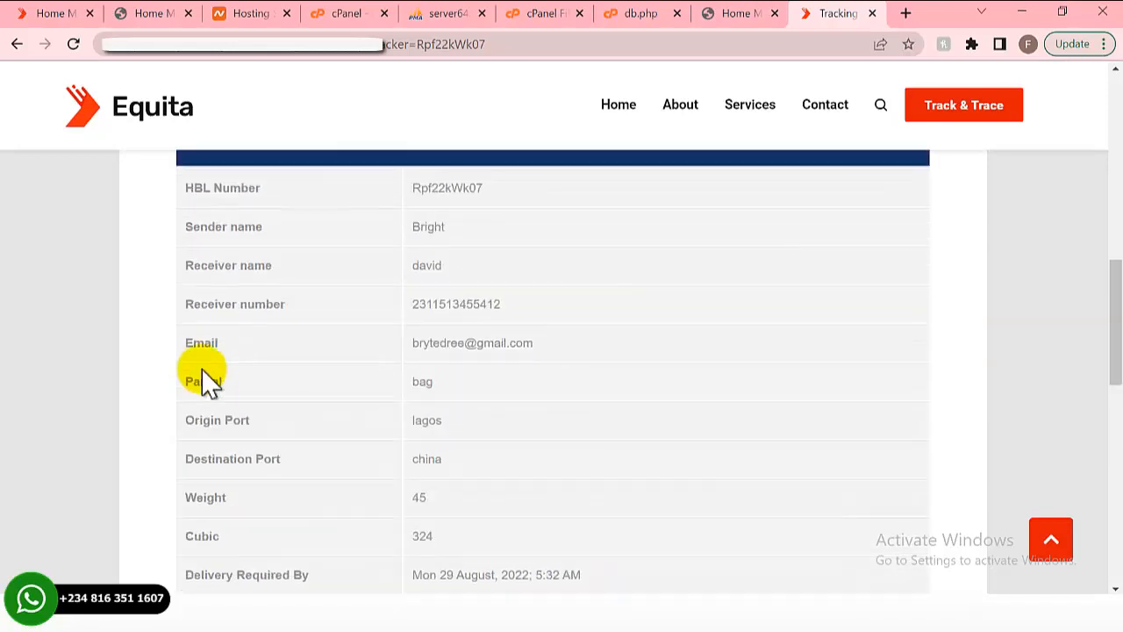
pyautogui.scroll(-4, 264, 334)
pyautogui.scroll(-3, 263, 347)
pyautogui.click(508, 313)
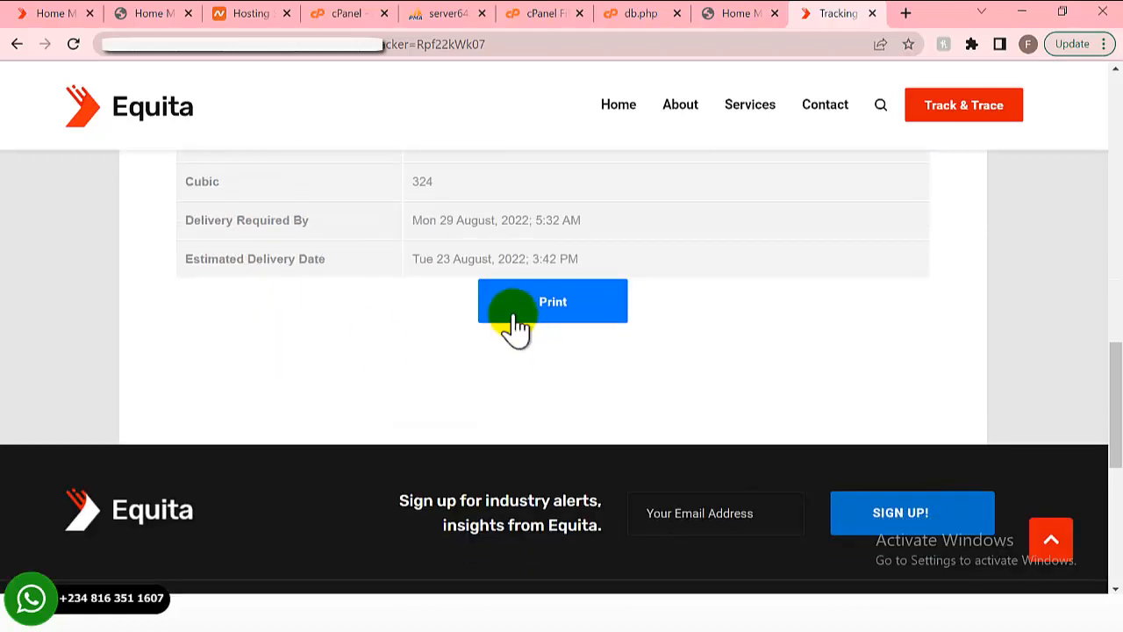
# - Print the tracking details to tracking-1667835215.pdf, review it, and minimize Chrome
pyautogui.scroll(1, 478, 320)
pyautogui.click(544, 395)
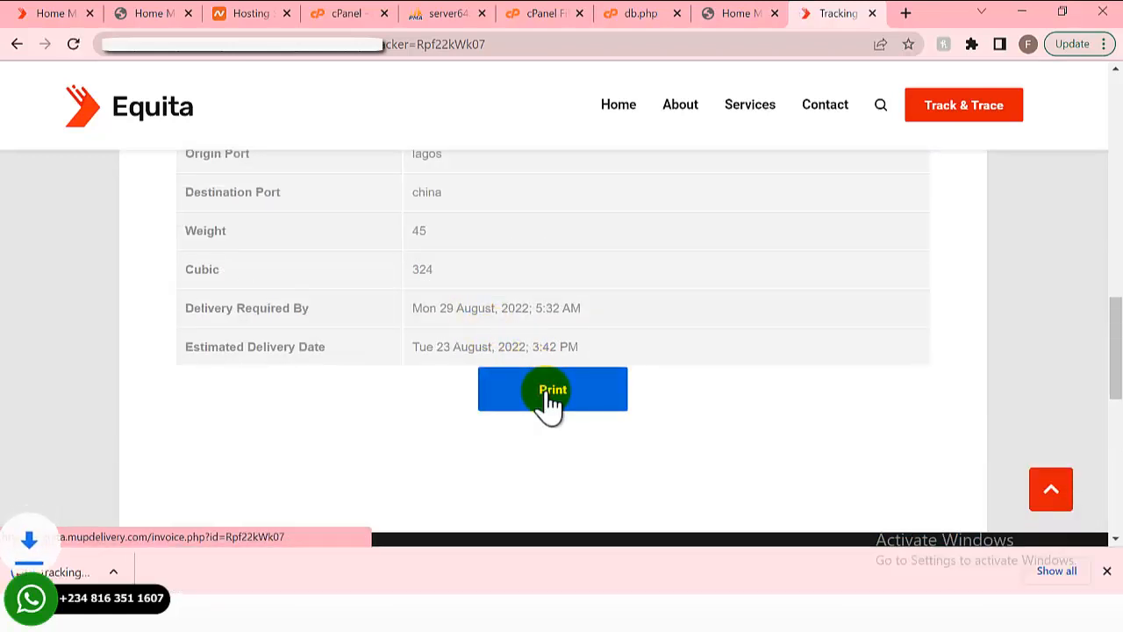
pyautogui.click(70, 570)
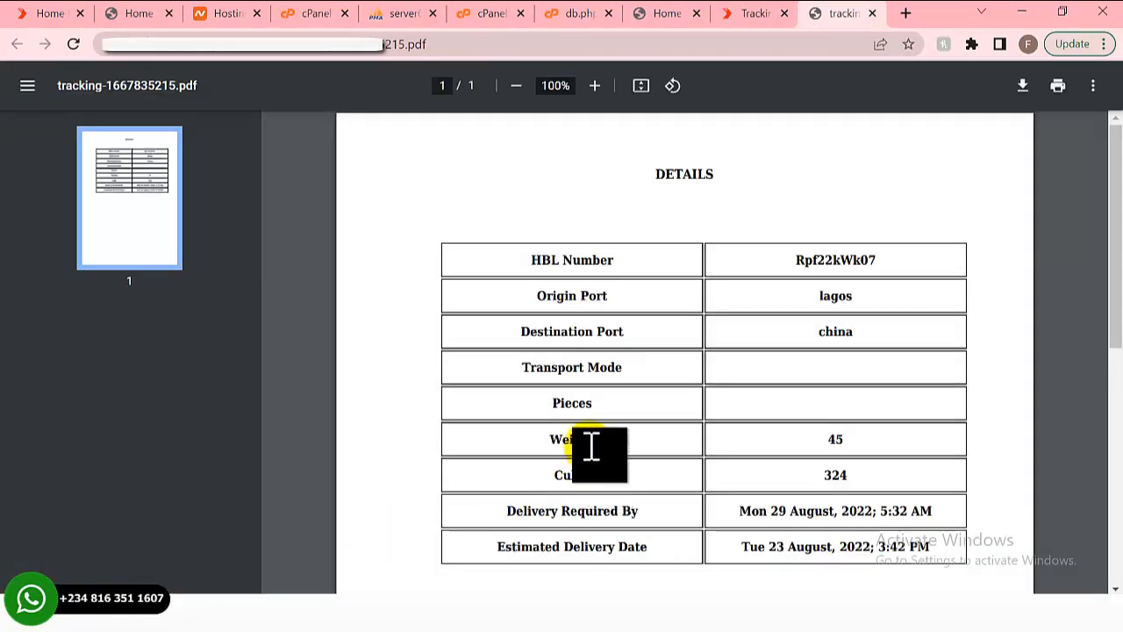
pyautogui.scroll(-2, 486, 394)
pyautogui.scroll(2, 483, 401)
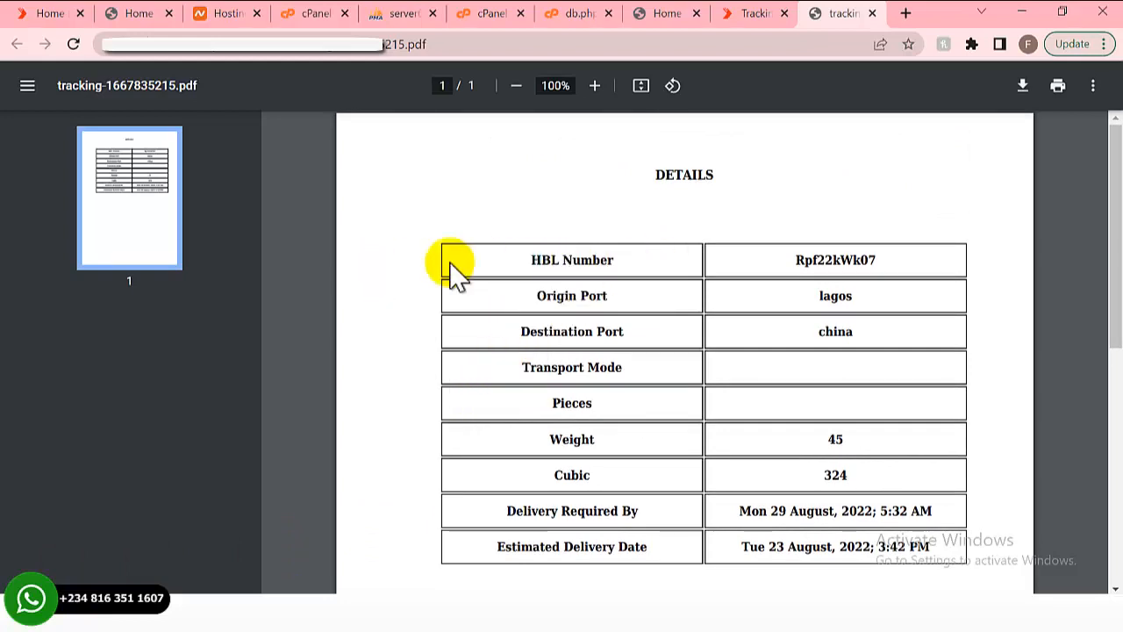
pyautogui.scroll(-3, 535, 272)
pyautogui.scroll(3, 597, 272)
pyautogui.scroll(-1, 496, 298)
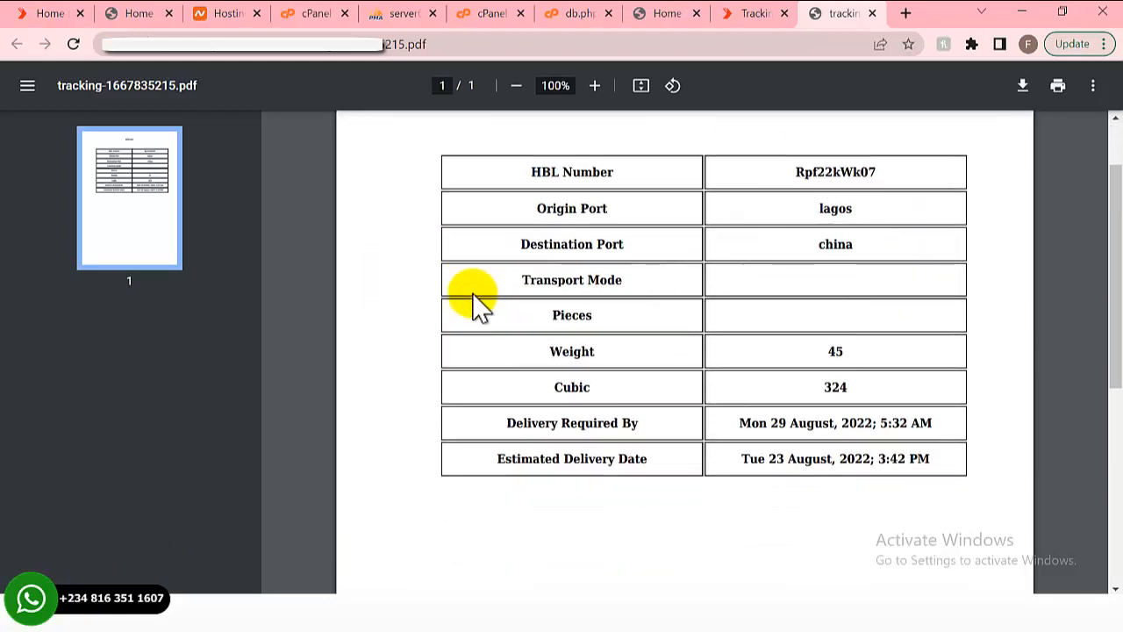
pyautogui.click(1021, 11)
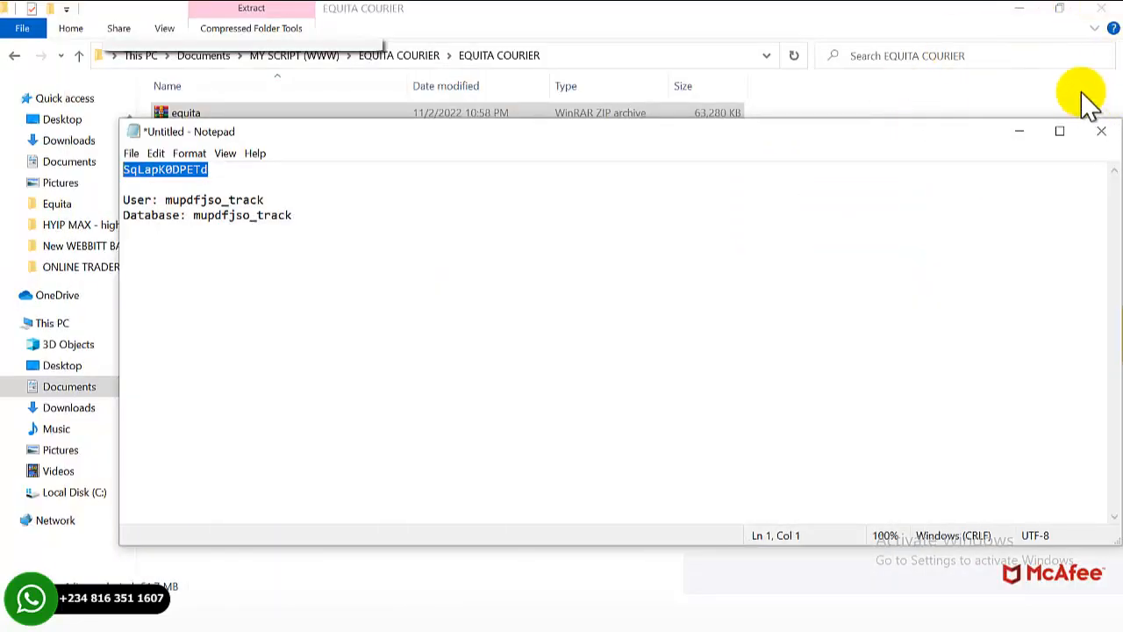
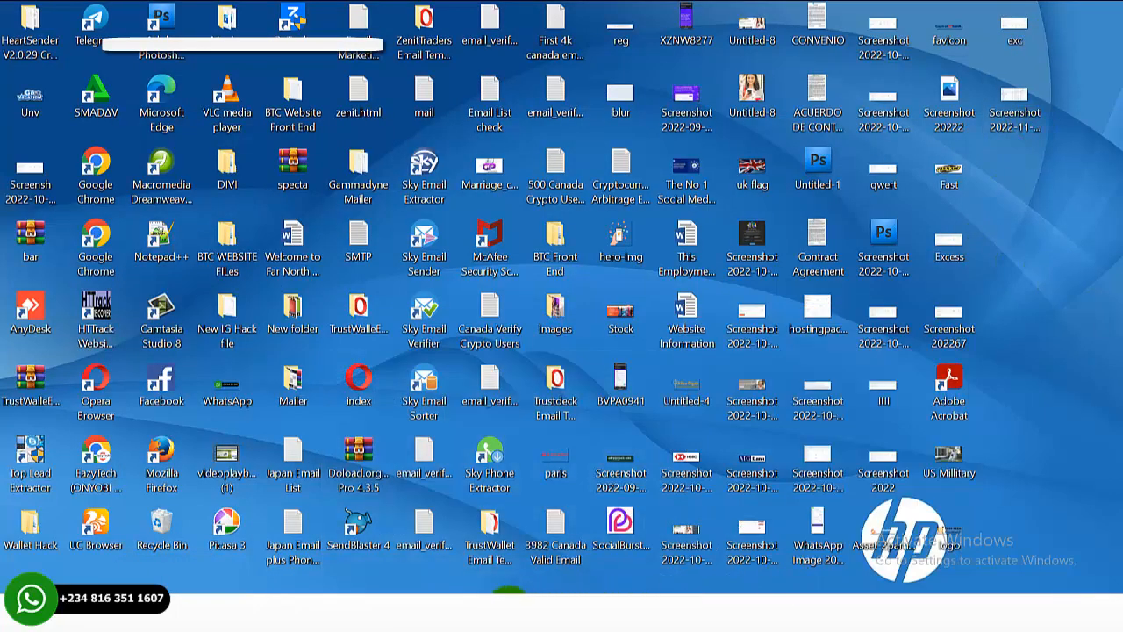
# - Restore Chrome and bring up the Equita tracking page's status timeline and Details table
pyautogui.click(487, 613)
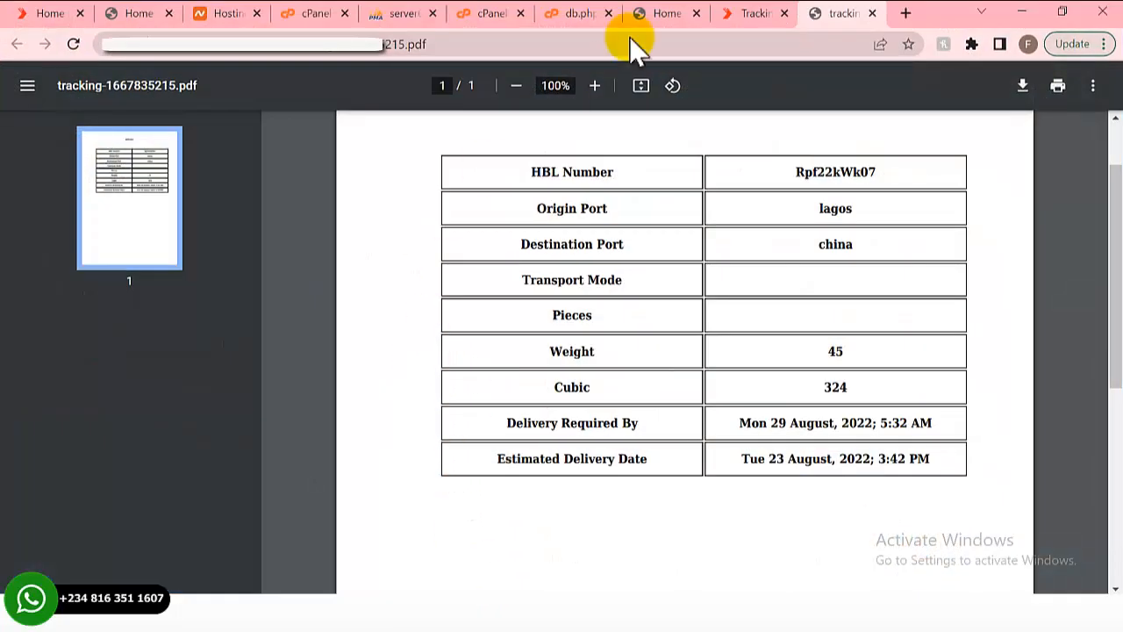
pyautogui.click(759, 13)
pyautogui.scroll(5, 386, 368)
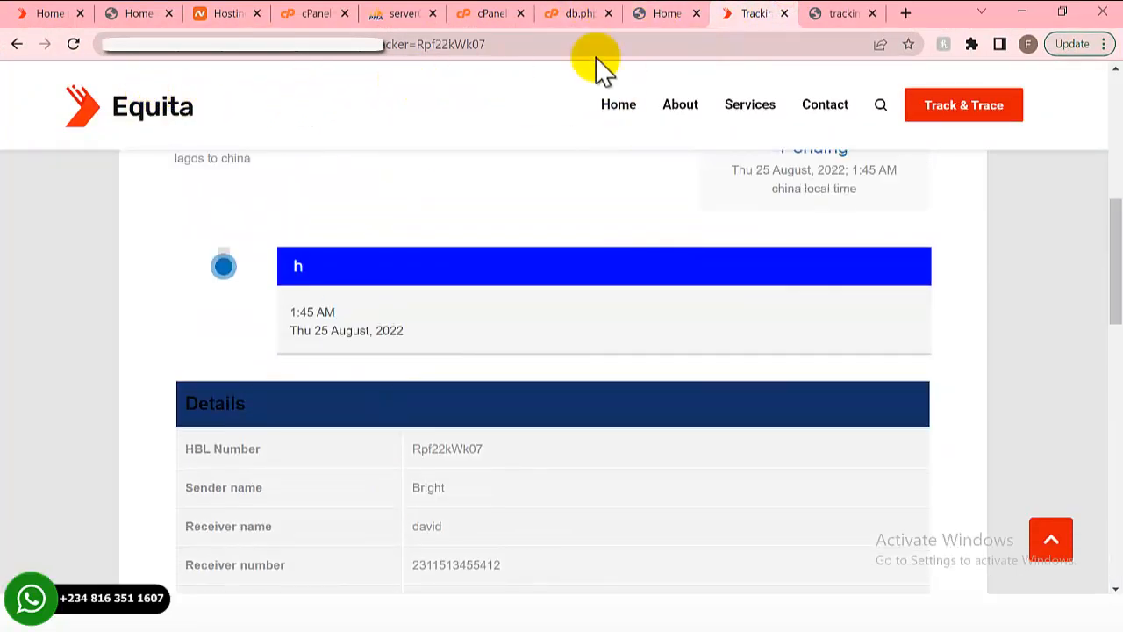
pyautogui.click(98, 128)
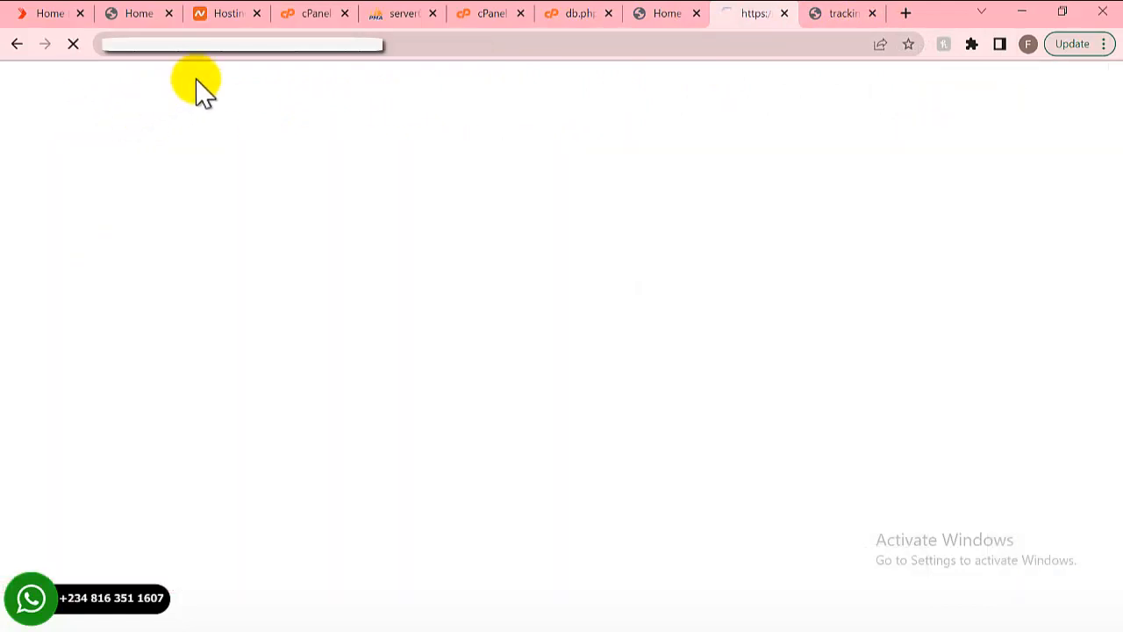
# - Trim the address to the site root and reload the Equita homepage with its hero banner
pyautogui.click(333, 45)
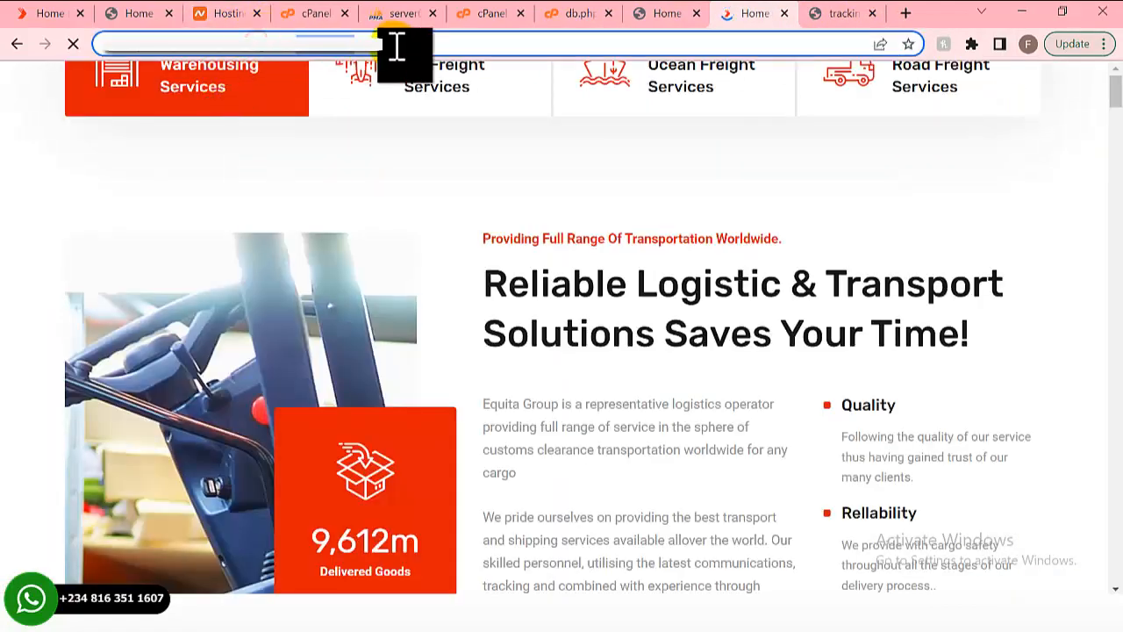
pyautogui.press('BackSpace')
pyautogui.press('Return')
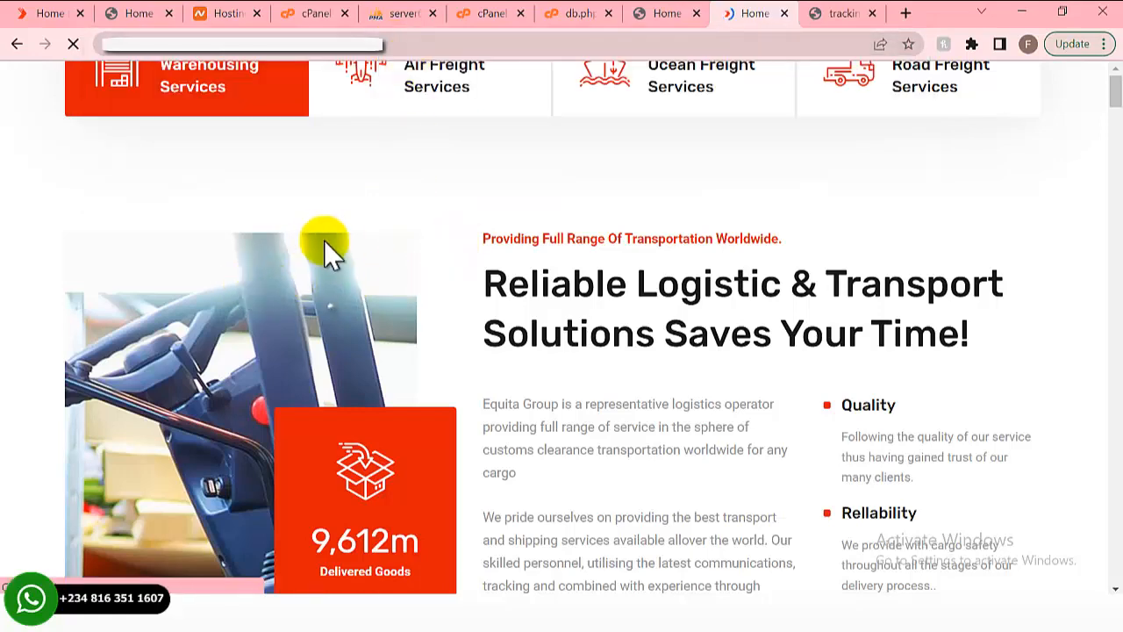
pyautogui.scroll(-2, 262, 233)
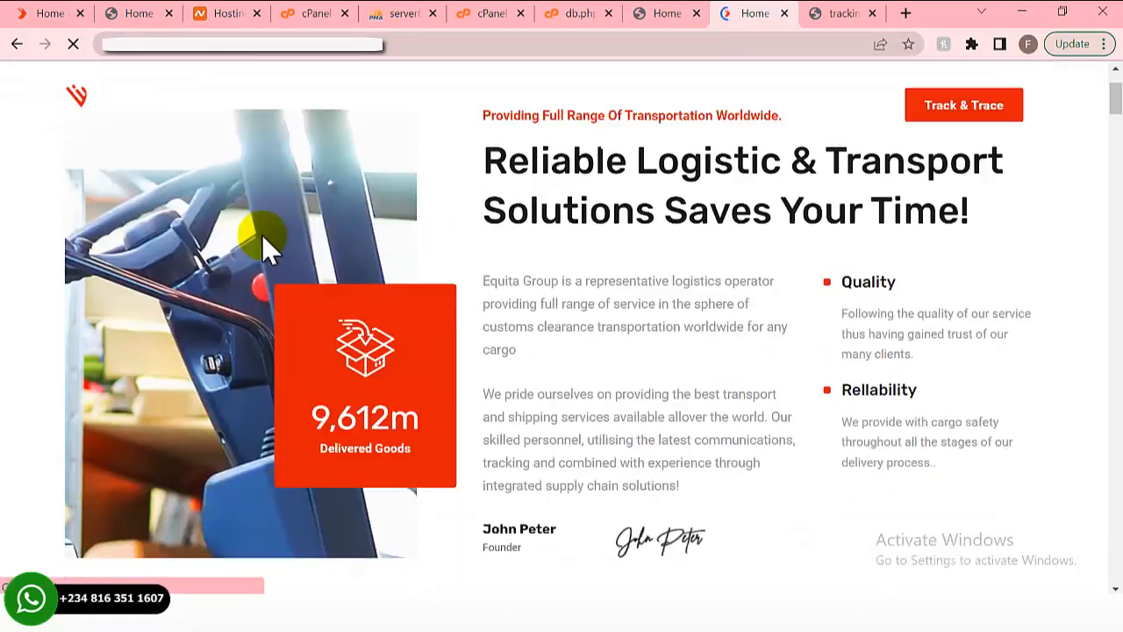
pyautogui.scroll(2, 261, 234)
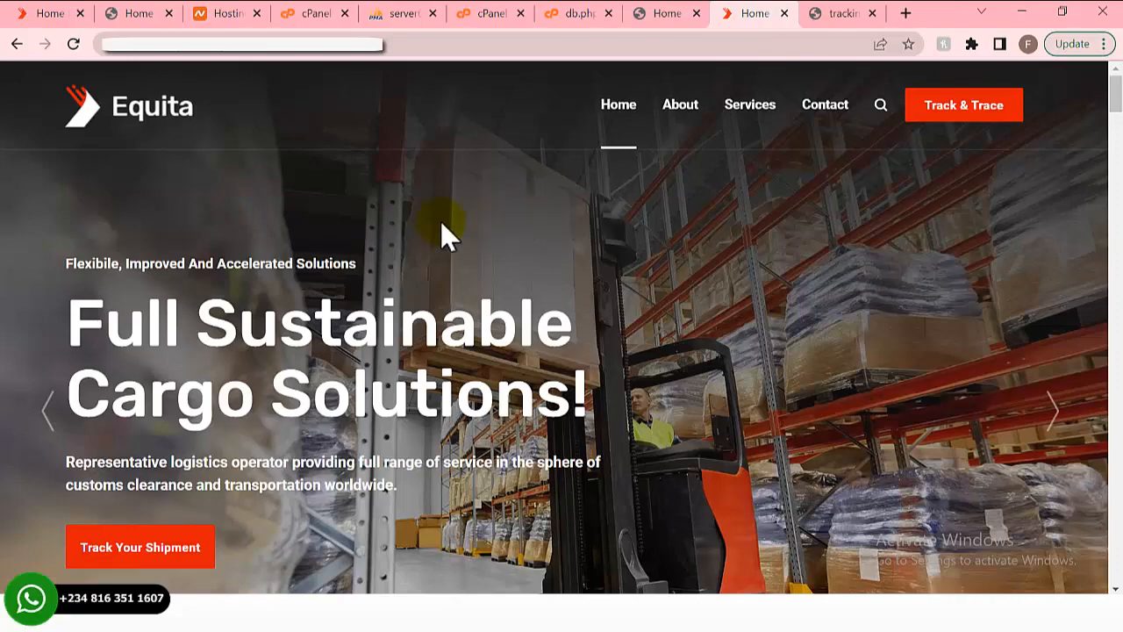
pyautogui.scroll(-5, 143, 213)
pyautogui.scroll(5, 157, 208)
# - Open the Equita logo image, logo-light.png, in its own tab and view it
pyautogui.rightClick(103, 114)
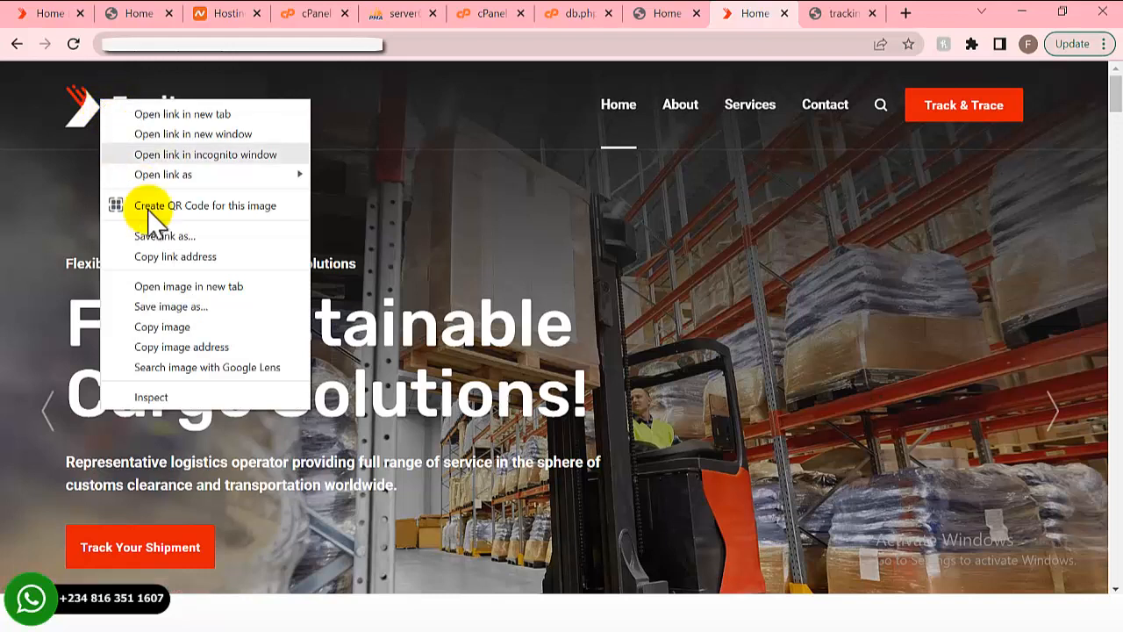
pyautogui.click(156, 286)
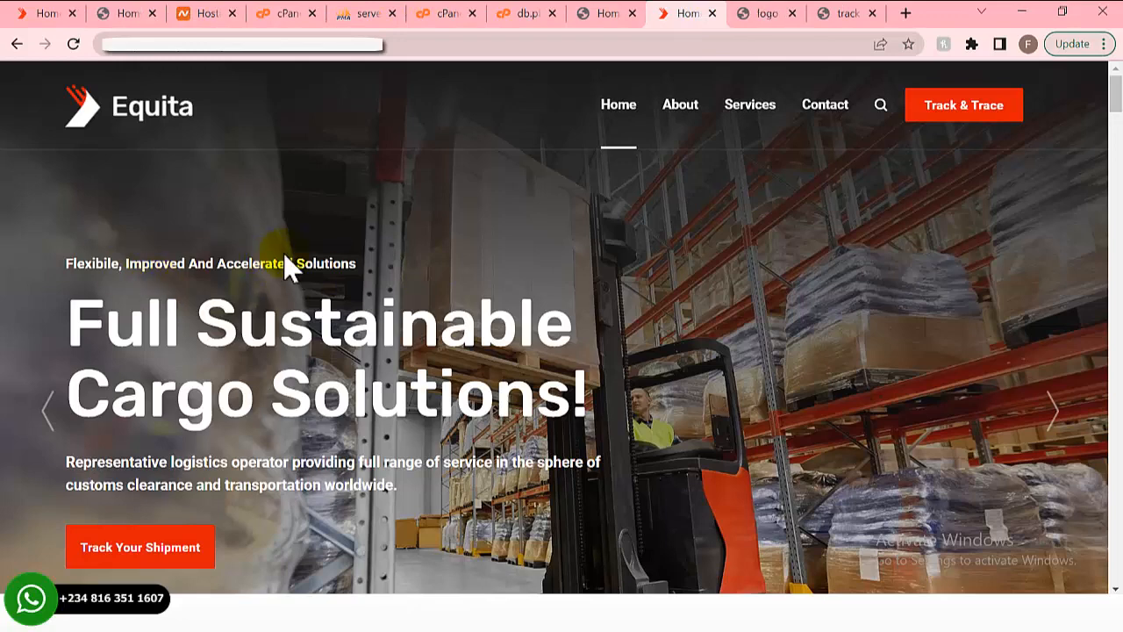
pyautogui.click(744, 16)
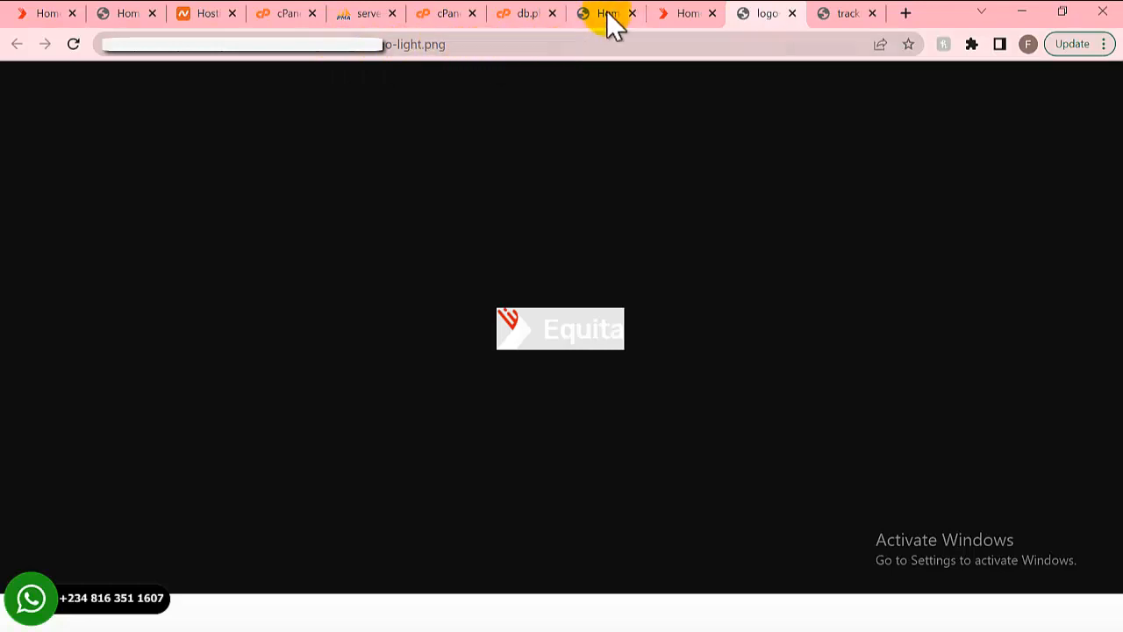
# - Open the assets folder in File Manager and dismiss the expired-login alert
pyautogui.click(443, 16)
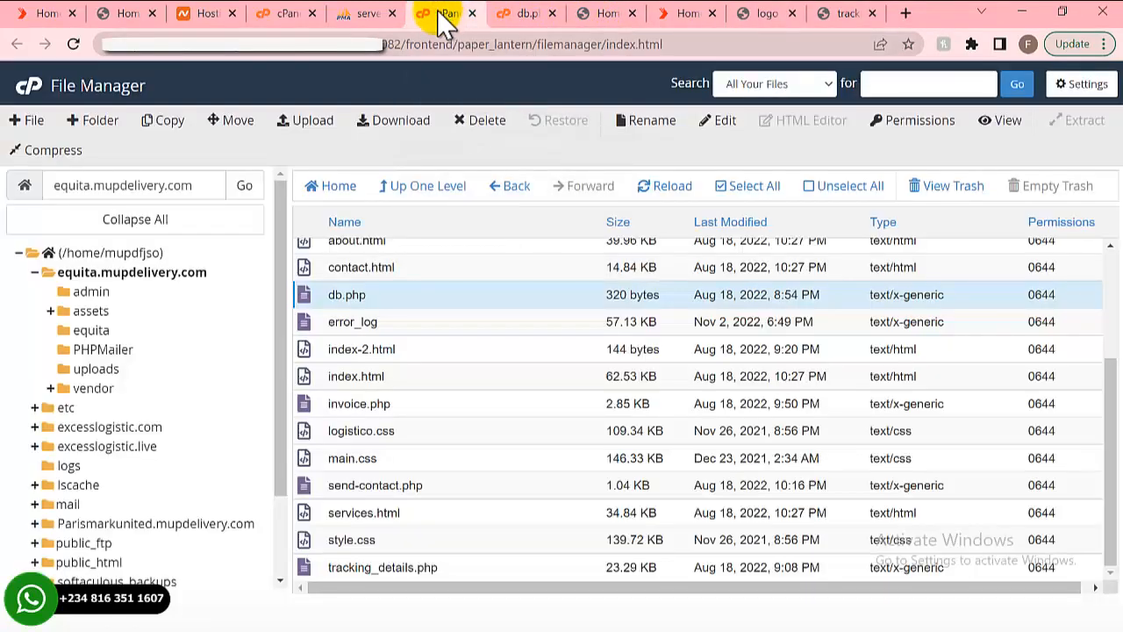
pyautogui.scroll(2, 419, 311)
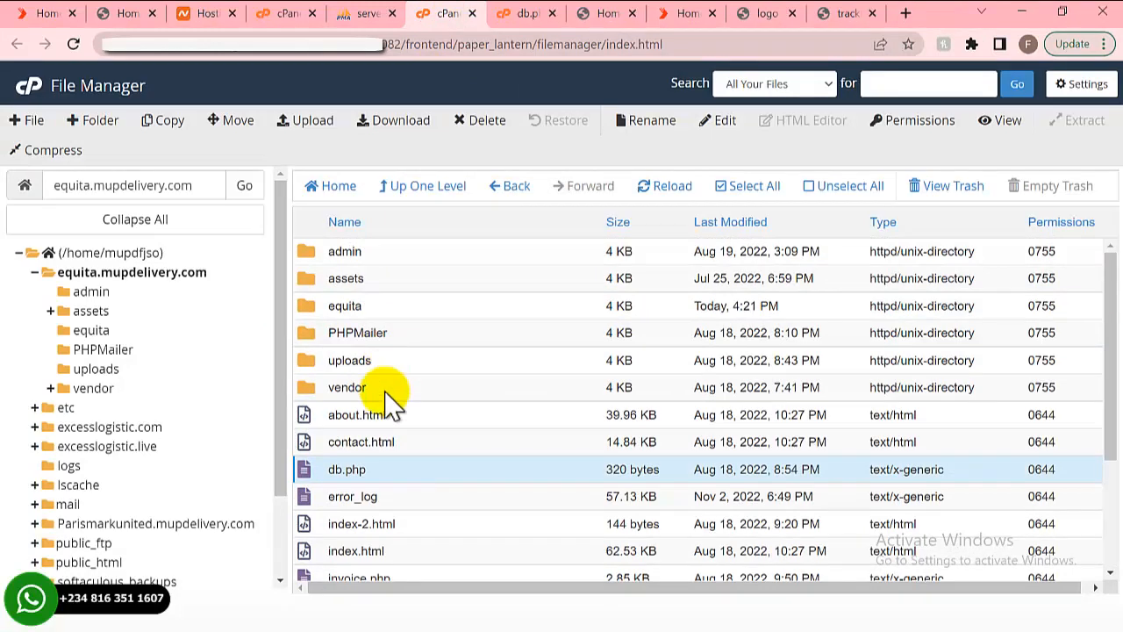
pyautogui.doubleClick(384, 281)
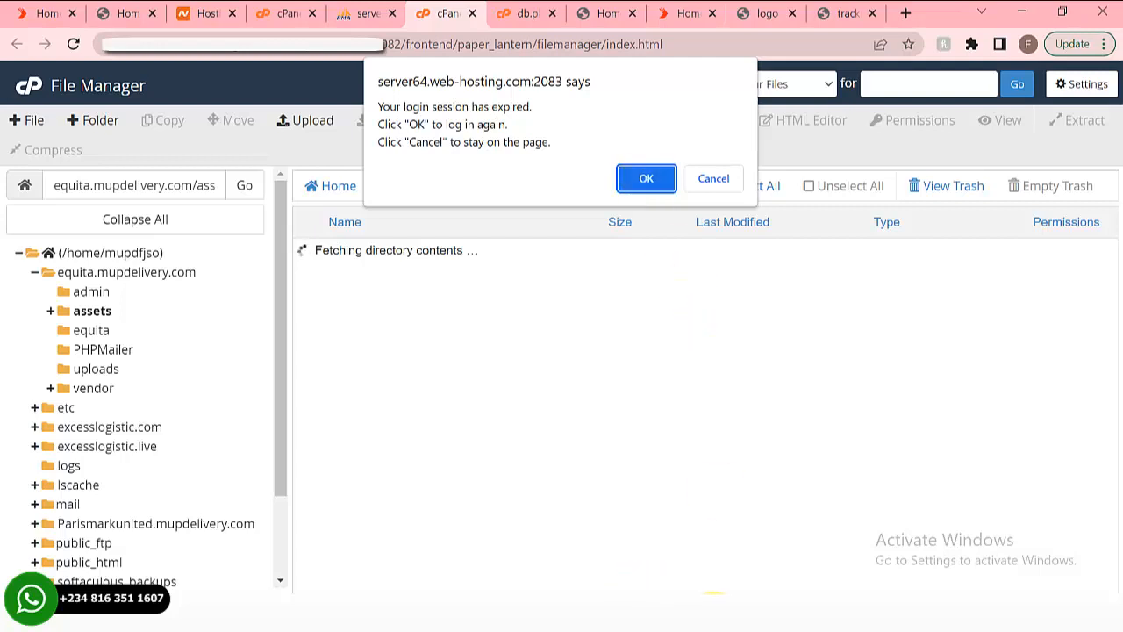
pyautogui.click(720, 616)
pyautogui.click(1068, 551)
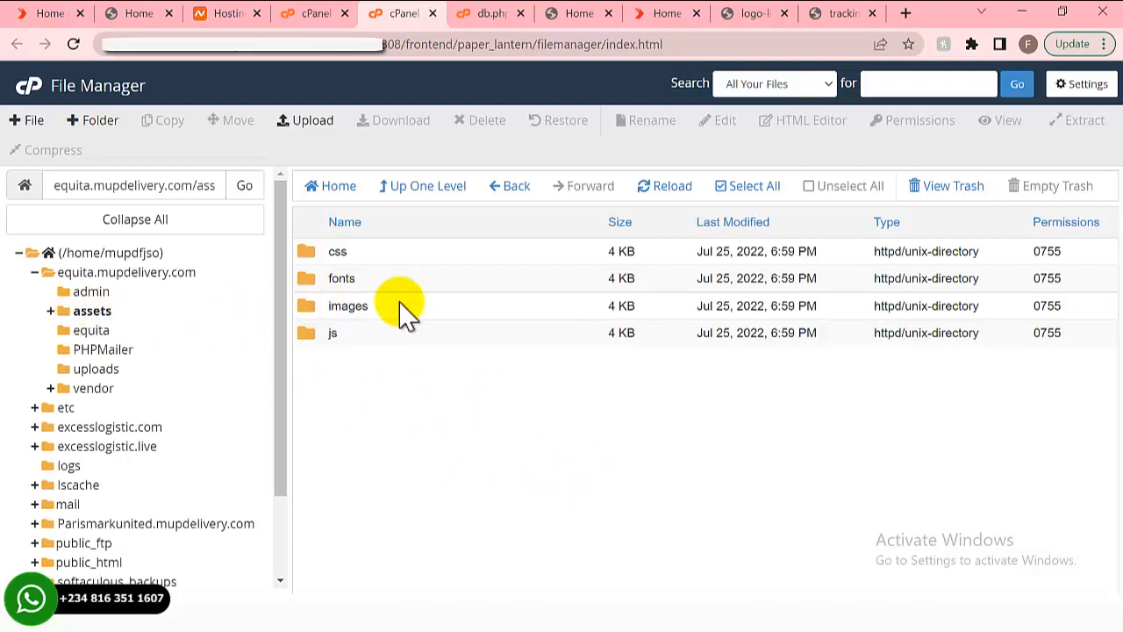
# - Open images, then logo, to list logo-dark.png and logo-light.png
pyautogui.click(765, 15)
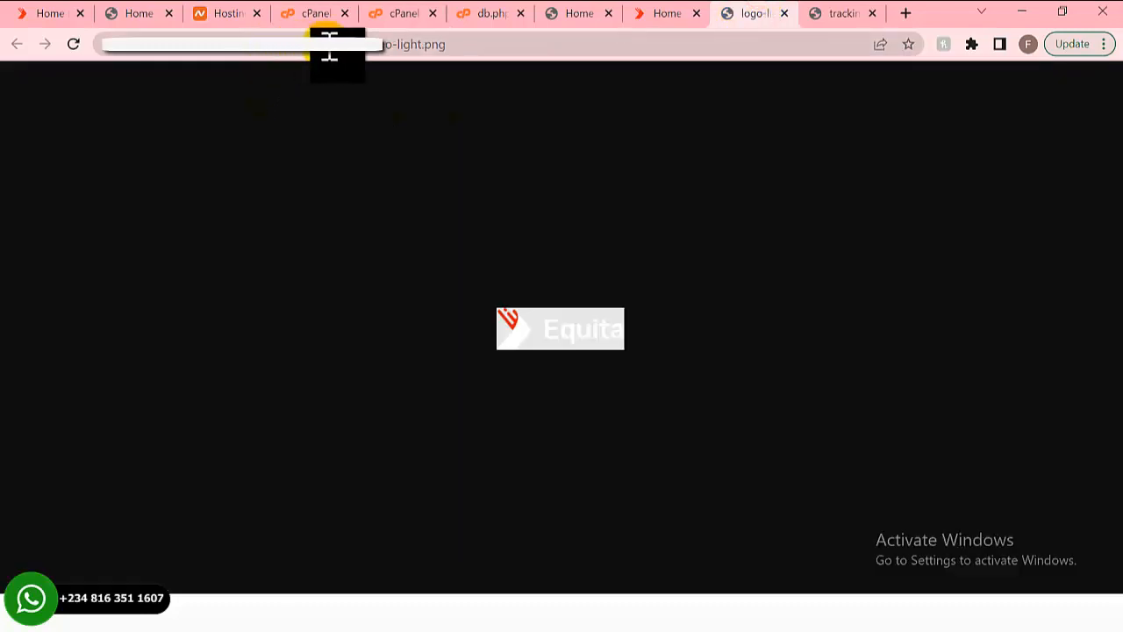
pyautogui.click(399, 16)
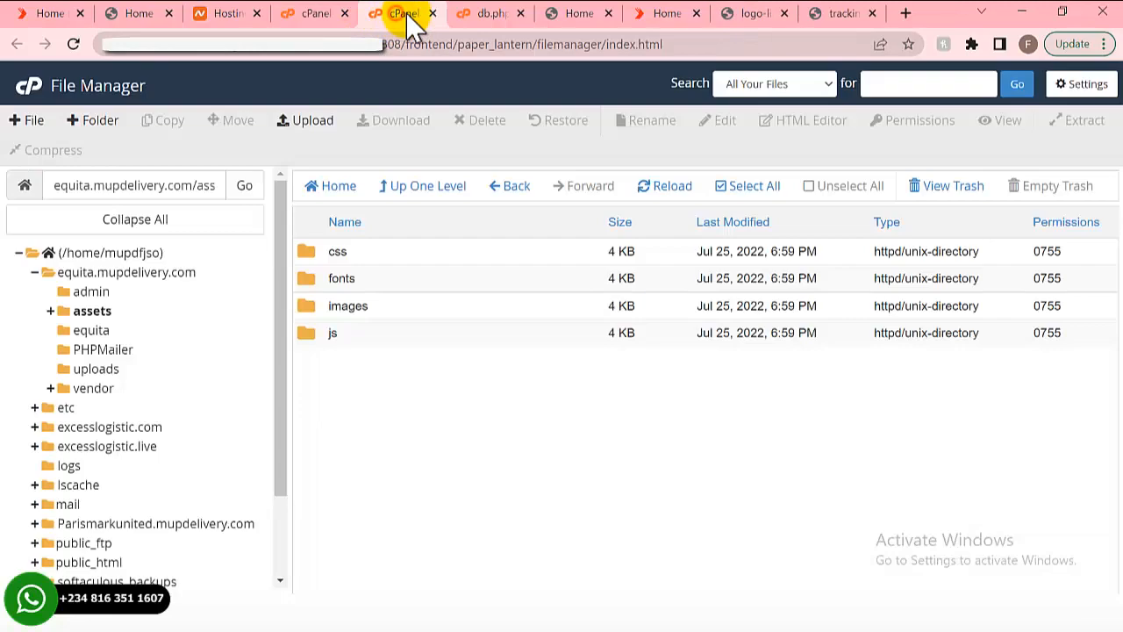
pyautogui.click(393, 307)
pyautogui.doubleClick(392, 308)
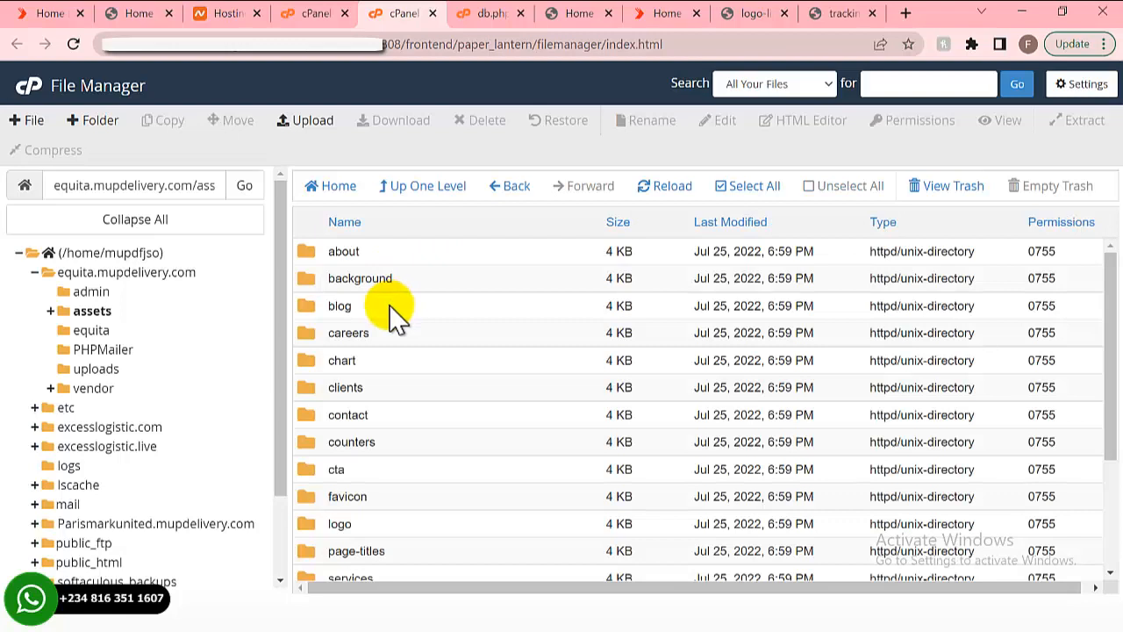
pyautogui.scroll(-1, 392, 321)
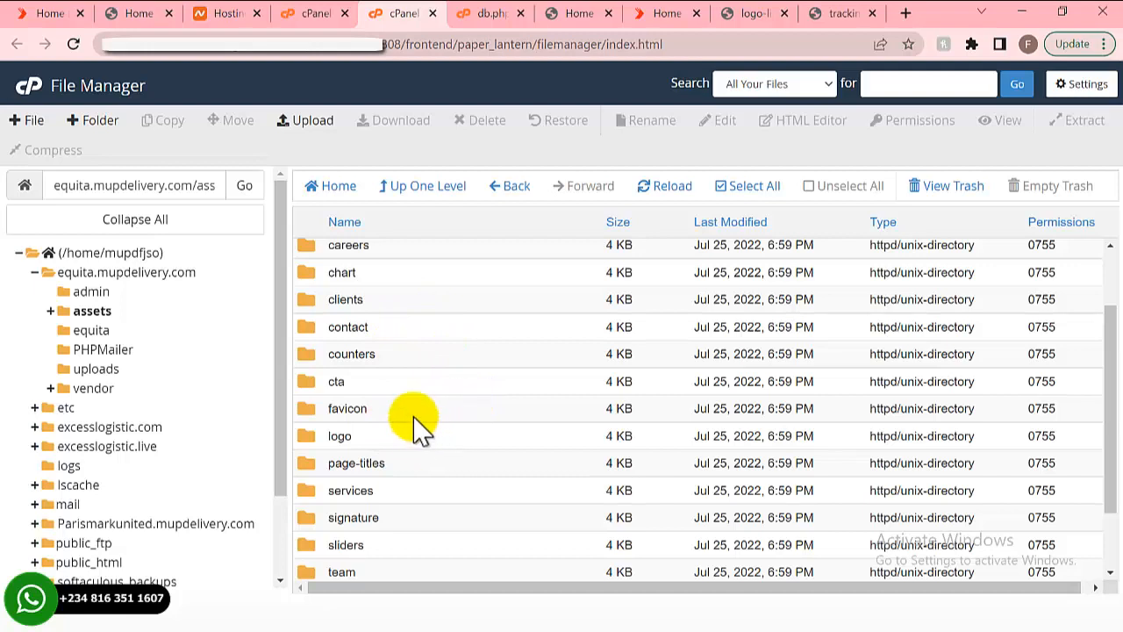
pyautogui.doubleClick(413, 439)
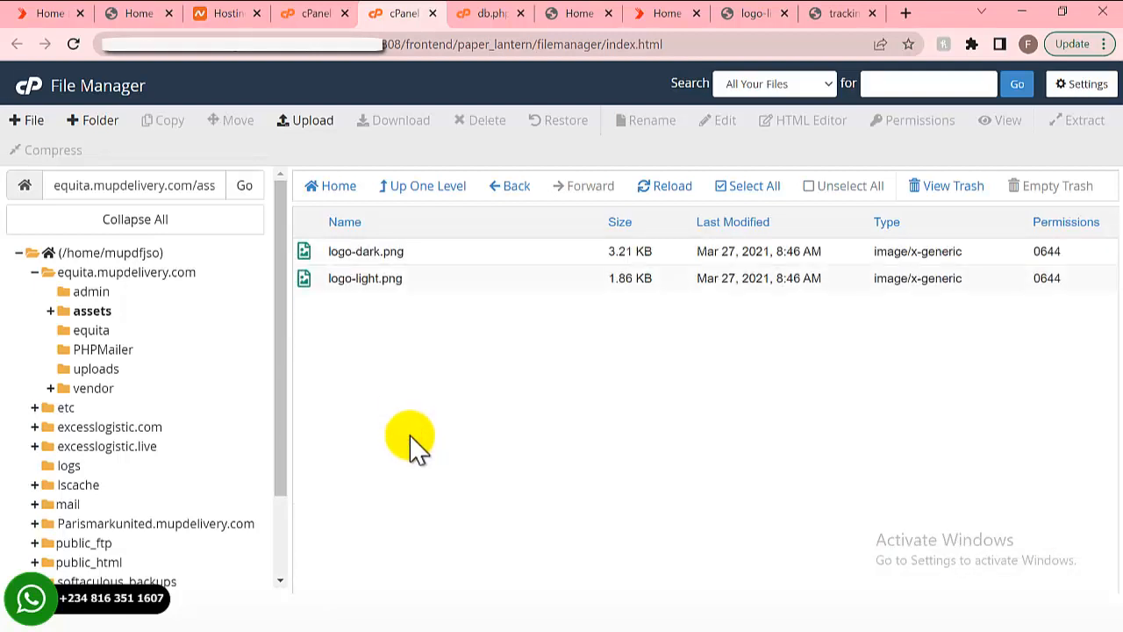
pyautogui.click(423, 287)
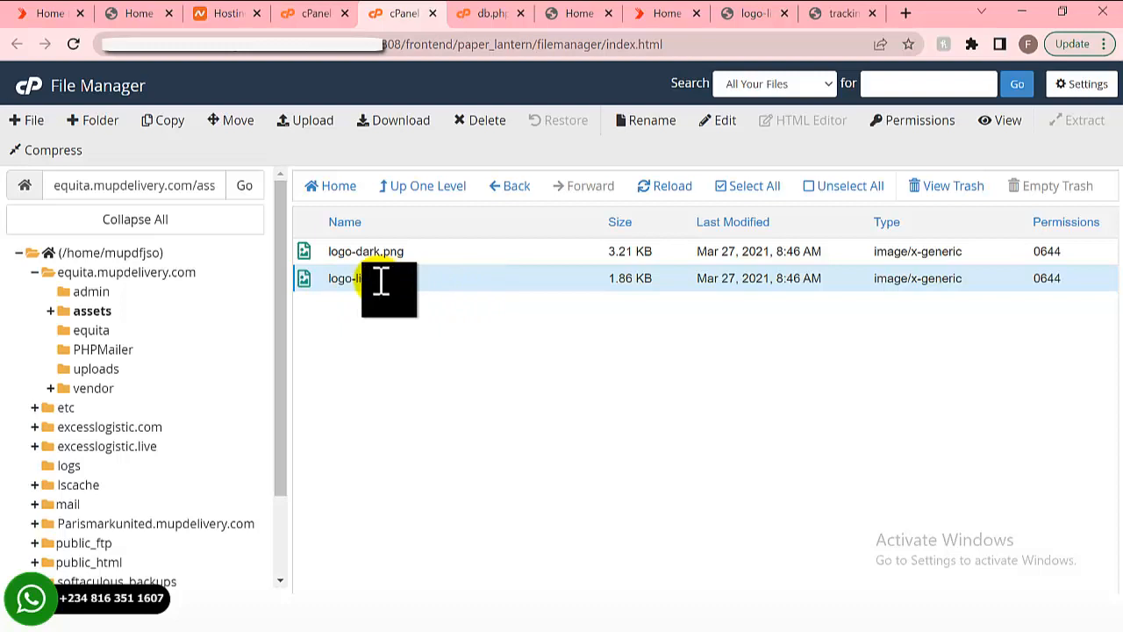
pyautogui.doubleClick(380, 281)
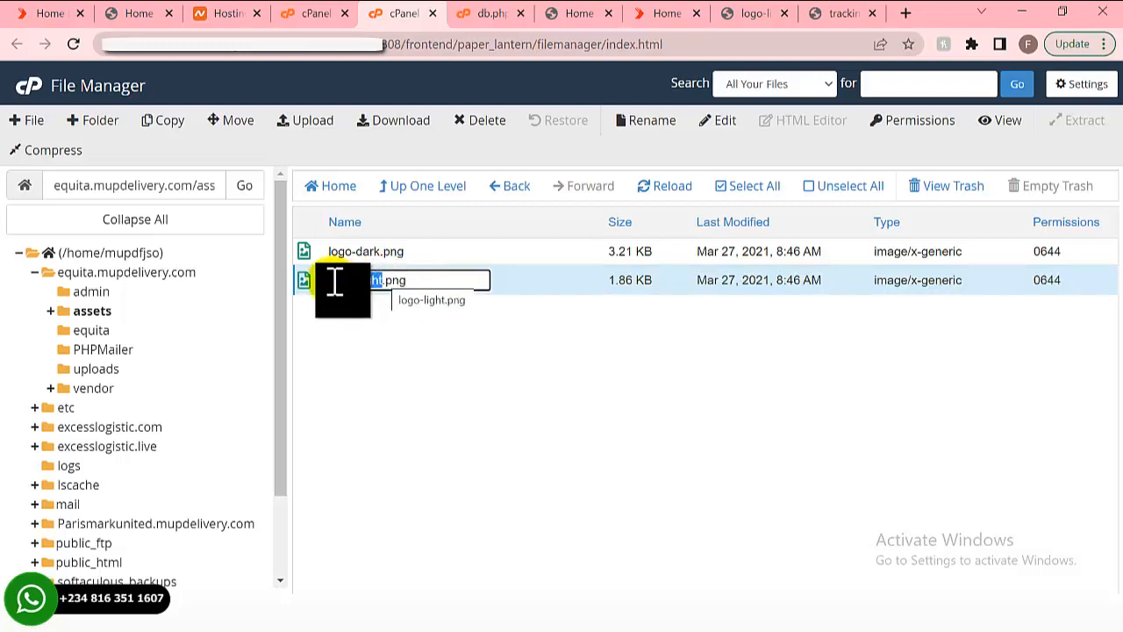
pyautogui.moveTo(329, 281); pyautogui.dragTo(387, 279)
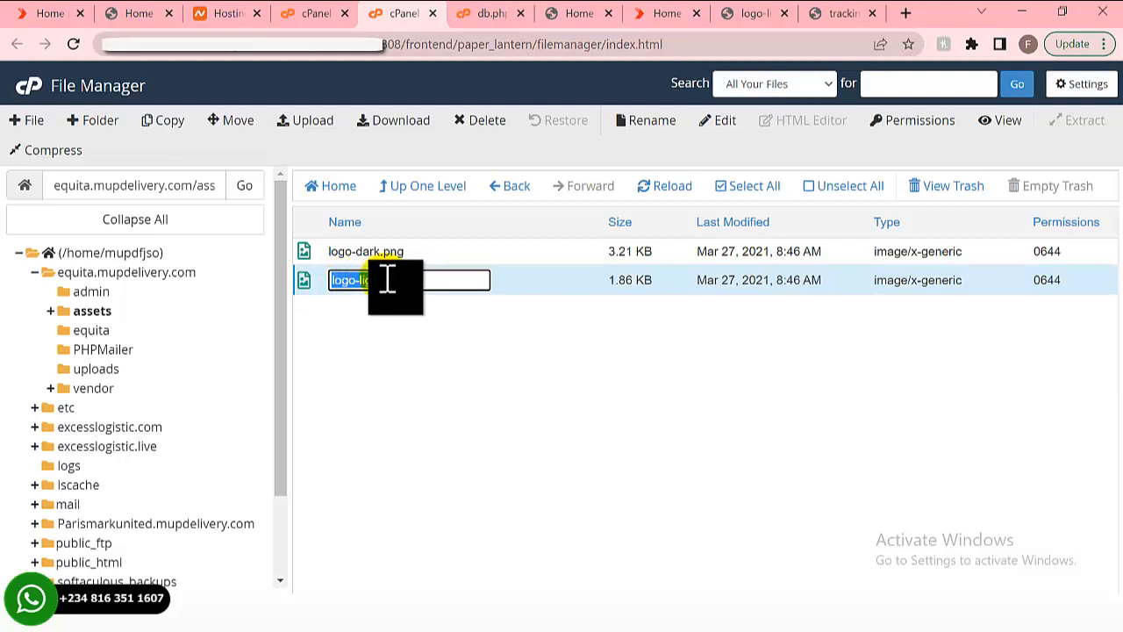
pyautogui.rightClick(367, 281)
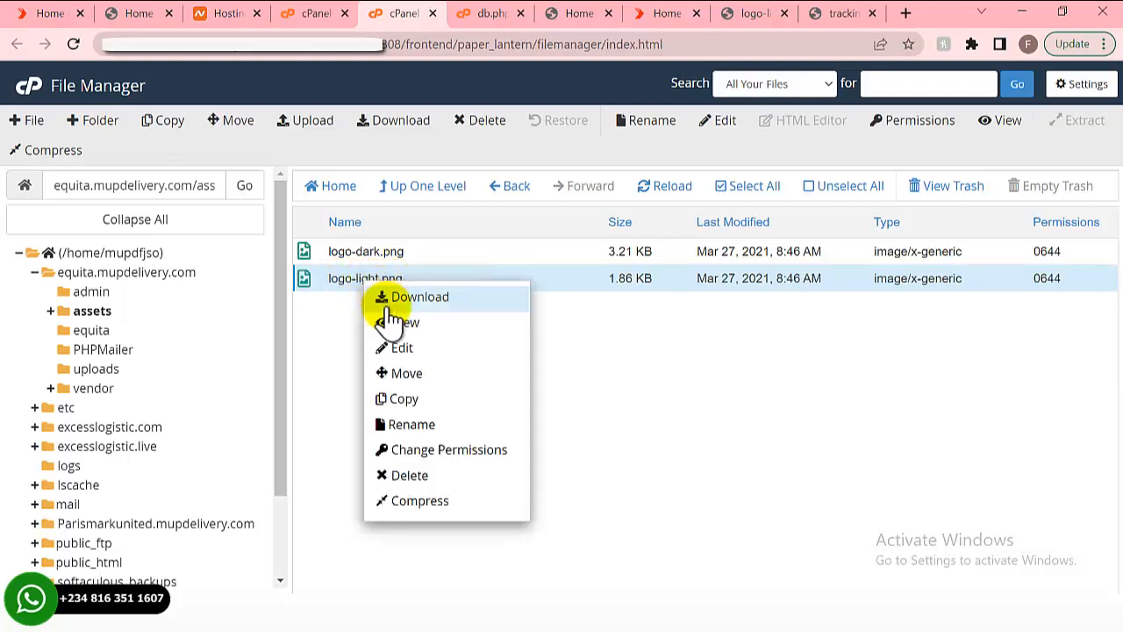
pyautogui.doubleClick(340, 279)
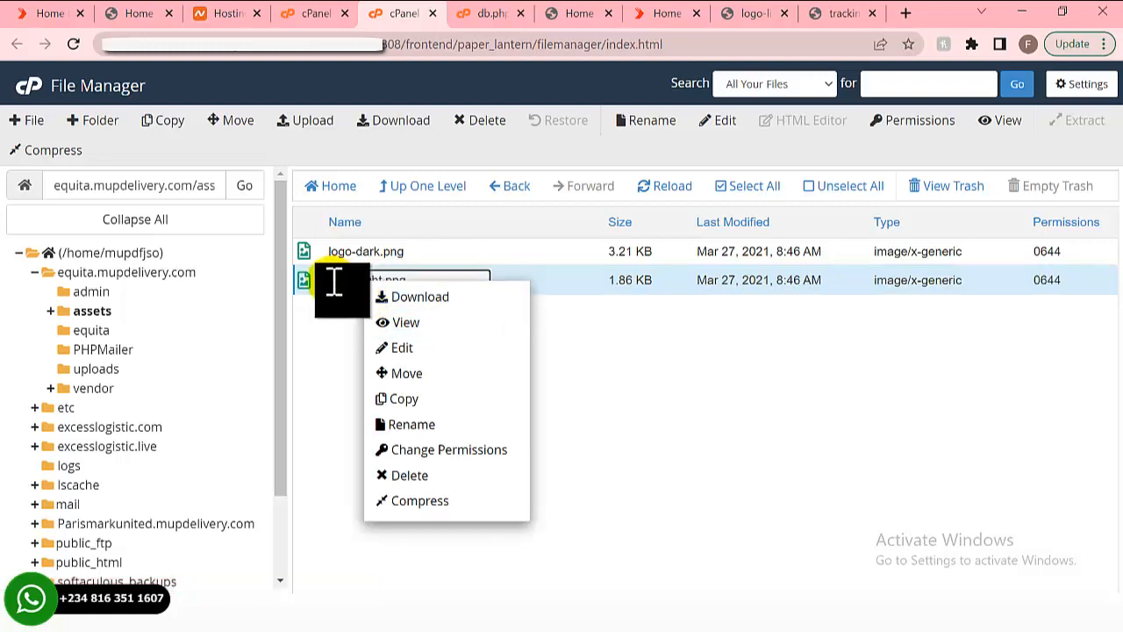
pyautogui.moveTo(339, 279); pyautogui.dragTo(386, 276)
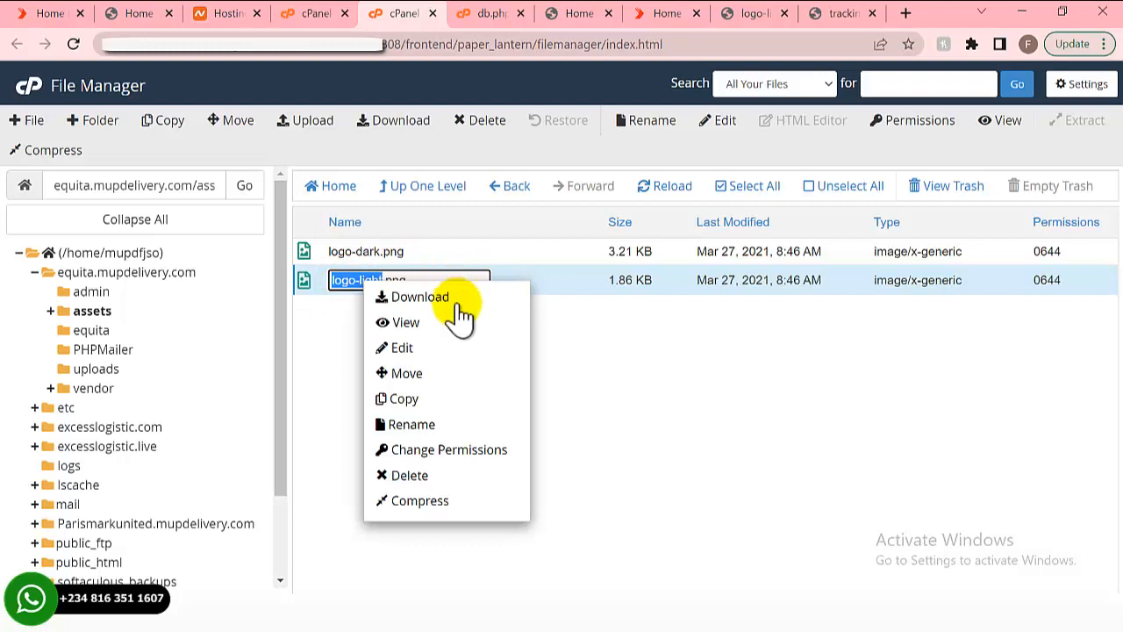
pyautogui.click(558, 337)
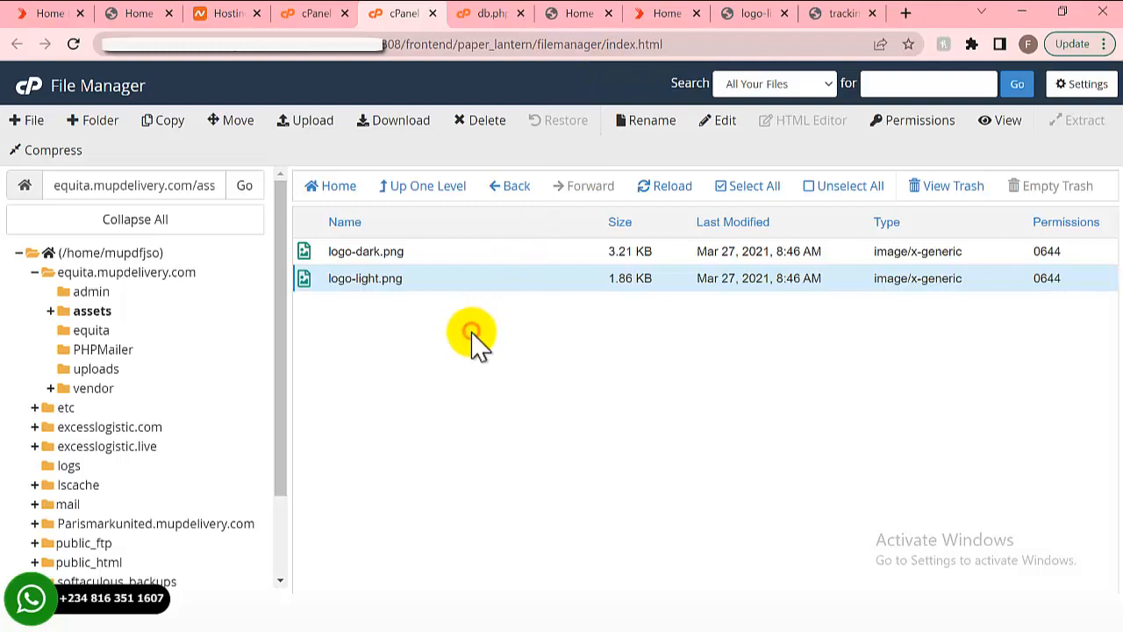
# - Copy the homepage heading 'Reliable Logistic & Transport Solutions Saves Your Time!'
pyautogui.click(649, 13)
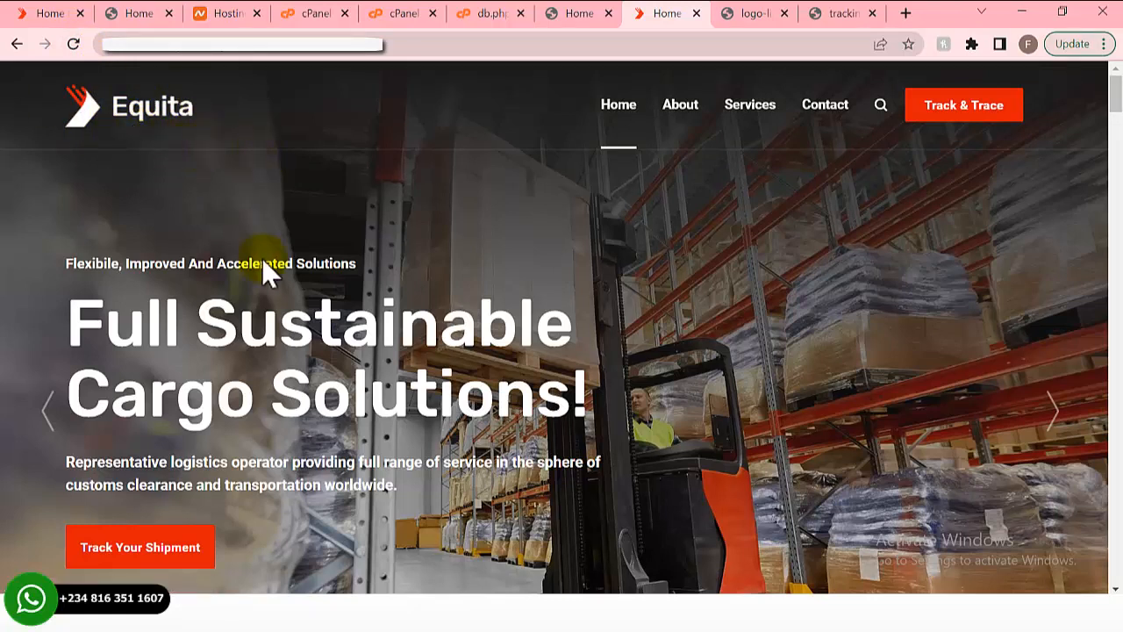
pyautogui.scroll(-3, 158, 215)
pyautogui.scroll(3, 158, 215)
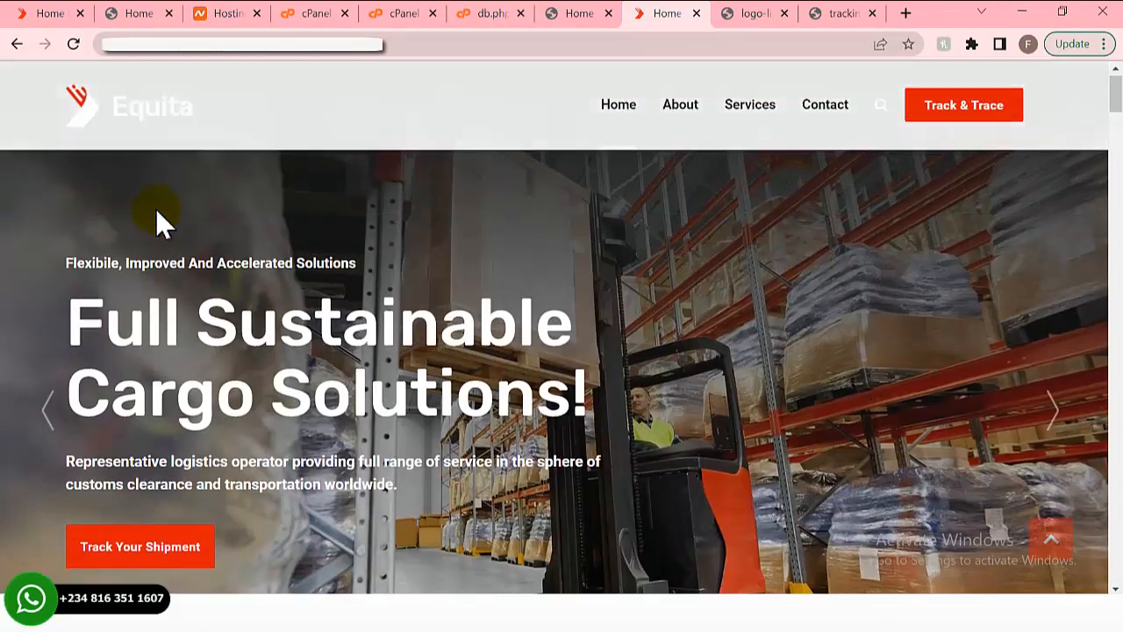
pyautogui.scroll(-4, 161, 224)
pyautogui.scroll(4, 161, 223)
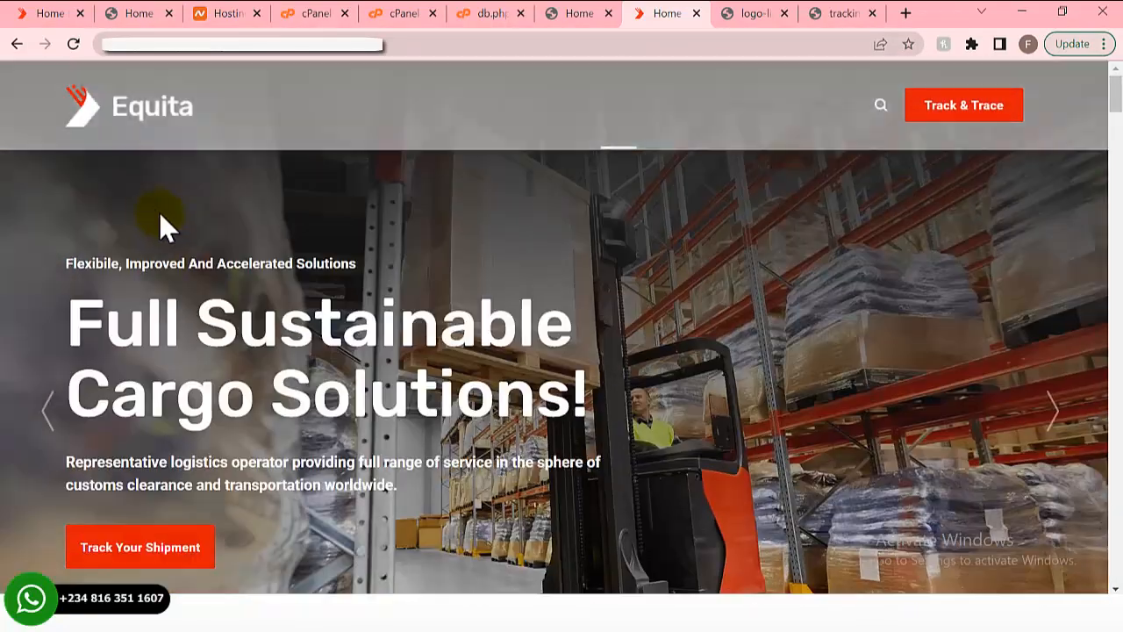
pyautogui.scroll(-5, 341, 296)
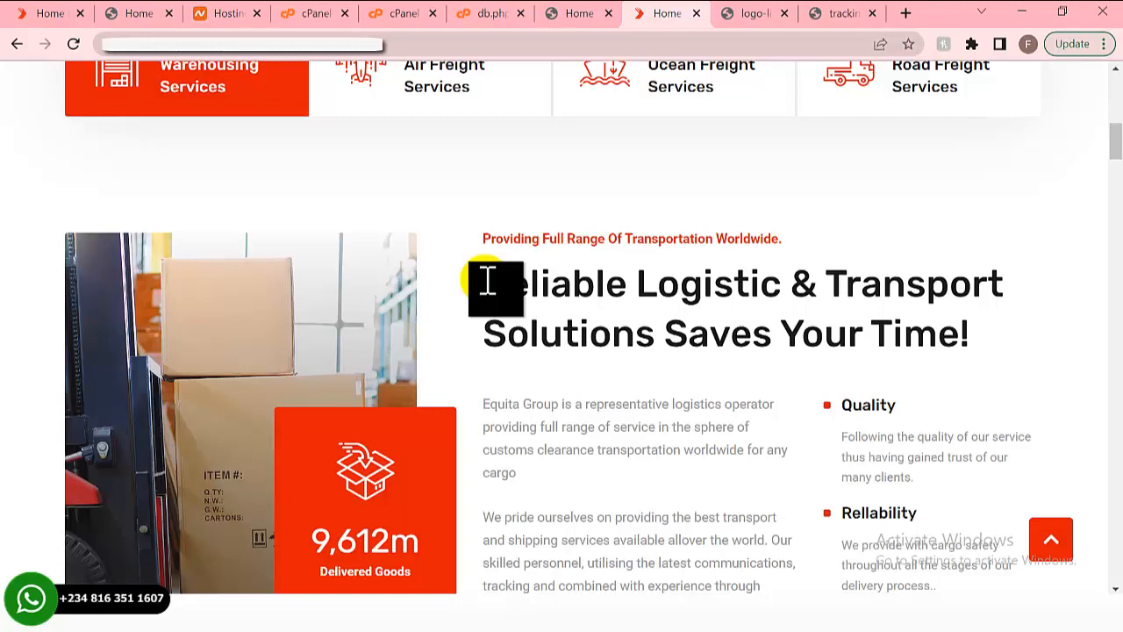
pyautogui.moveTo(488, 281); pyautogui.dragTo(982, 344)
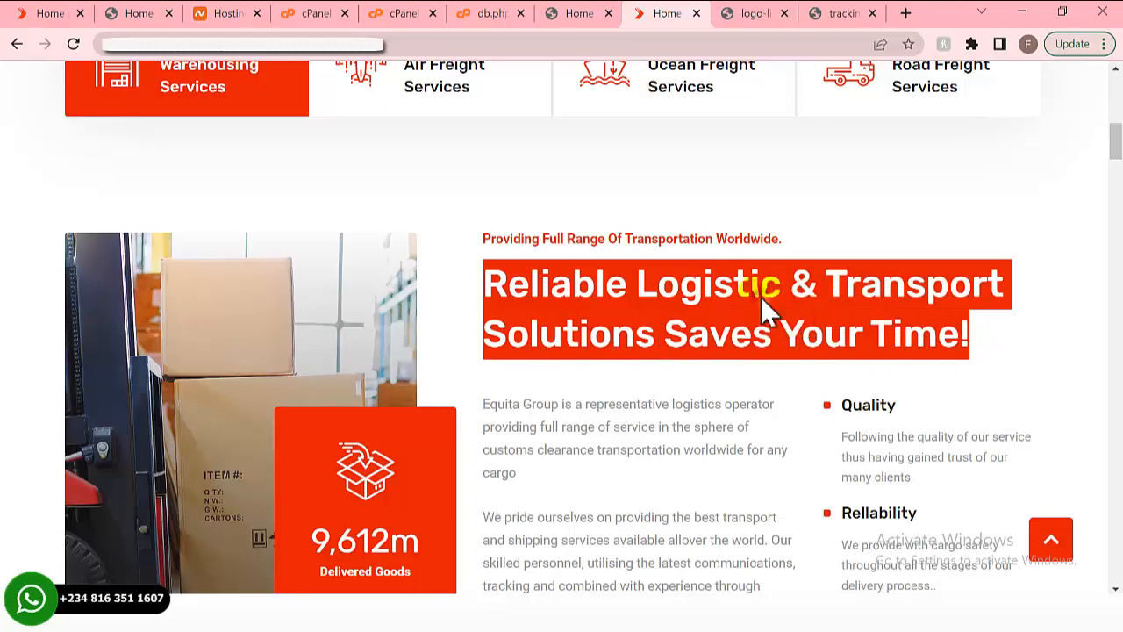
pyautogui.rightClick(721, 301)
pyautogui.click(742, 313)
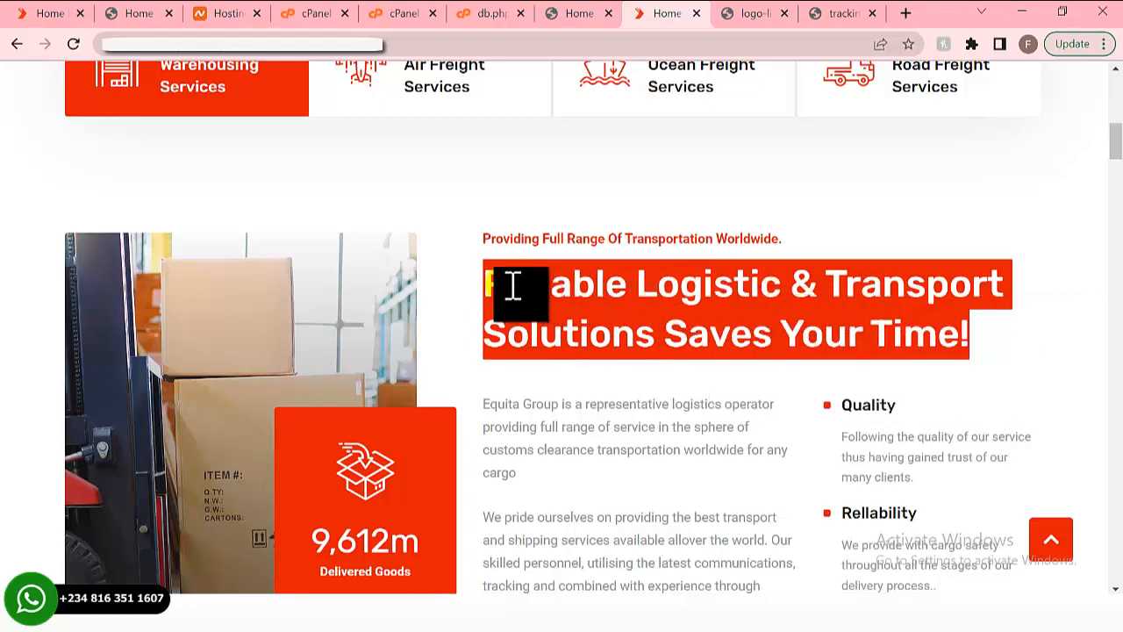
pyautogui.scroll(3, 334, 250)
pyautogui.scroll(4, 324, 241)
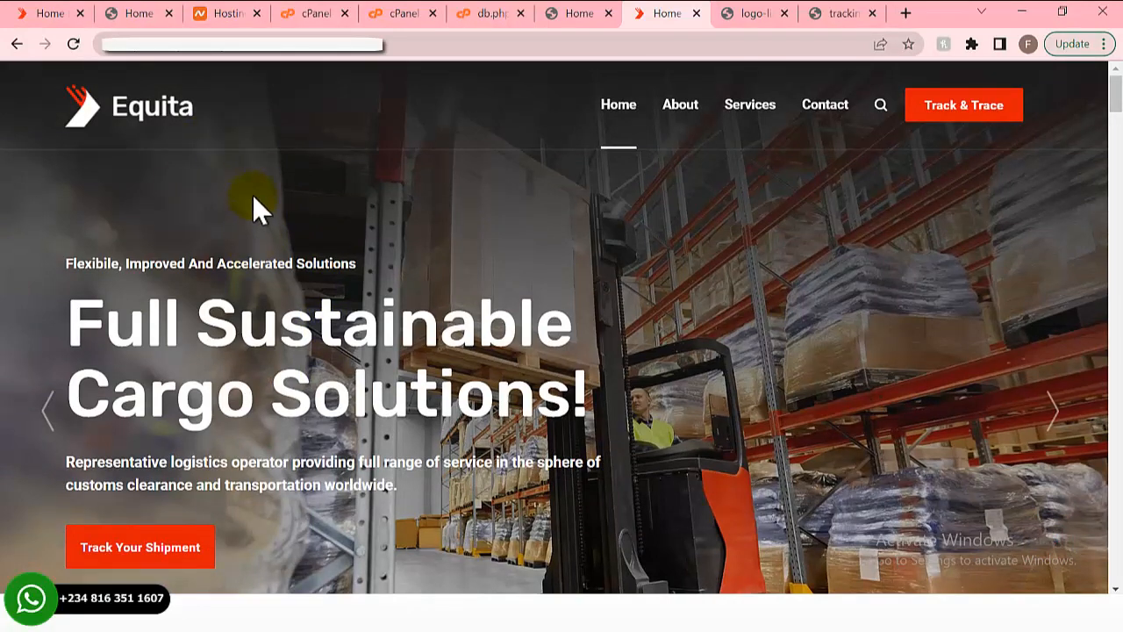
# - Return to File Manager and open the equita.mupdelivery.com site folder
pyautogui.click(474, 15)
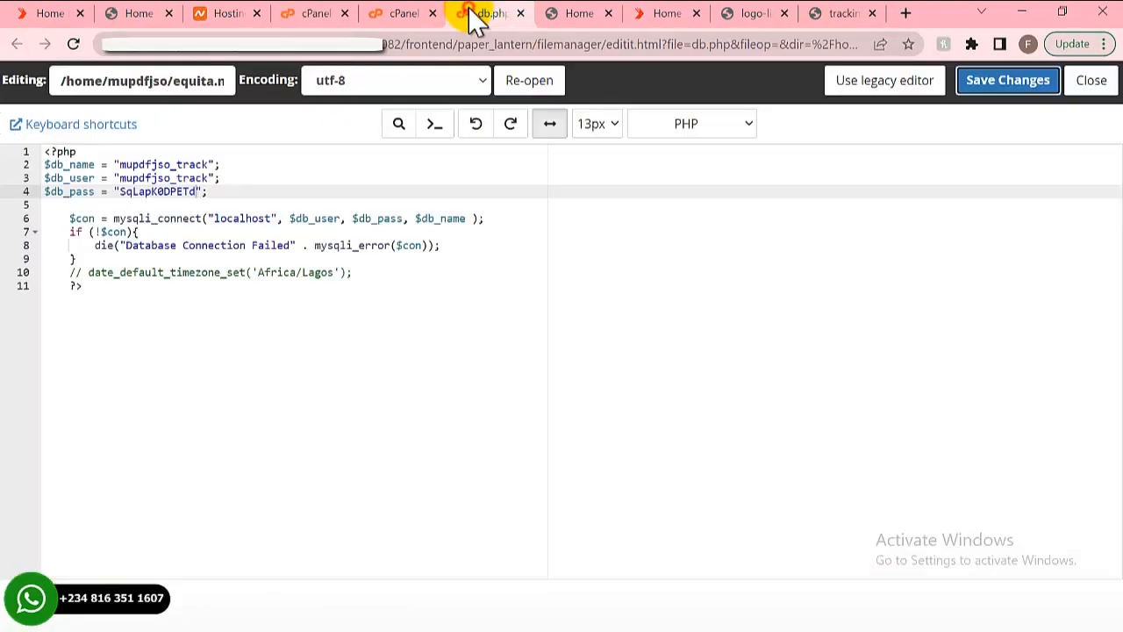
pyautogui.click(320, 13)
pyautogui.click(390, 13)
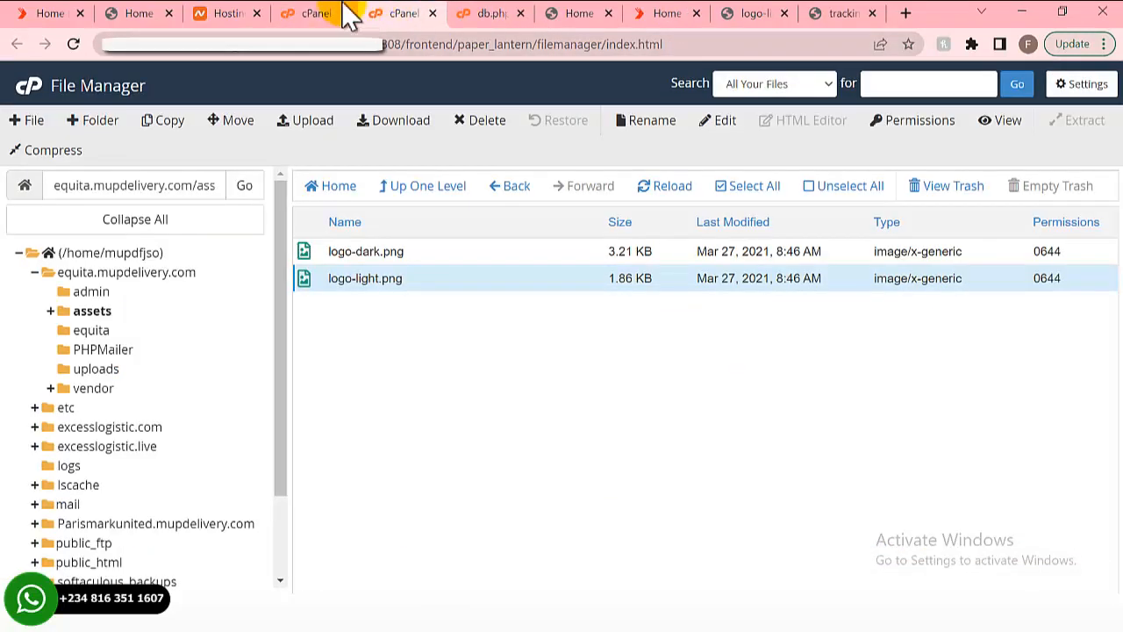
pyautogui.click(111, 272)
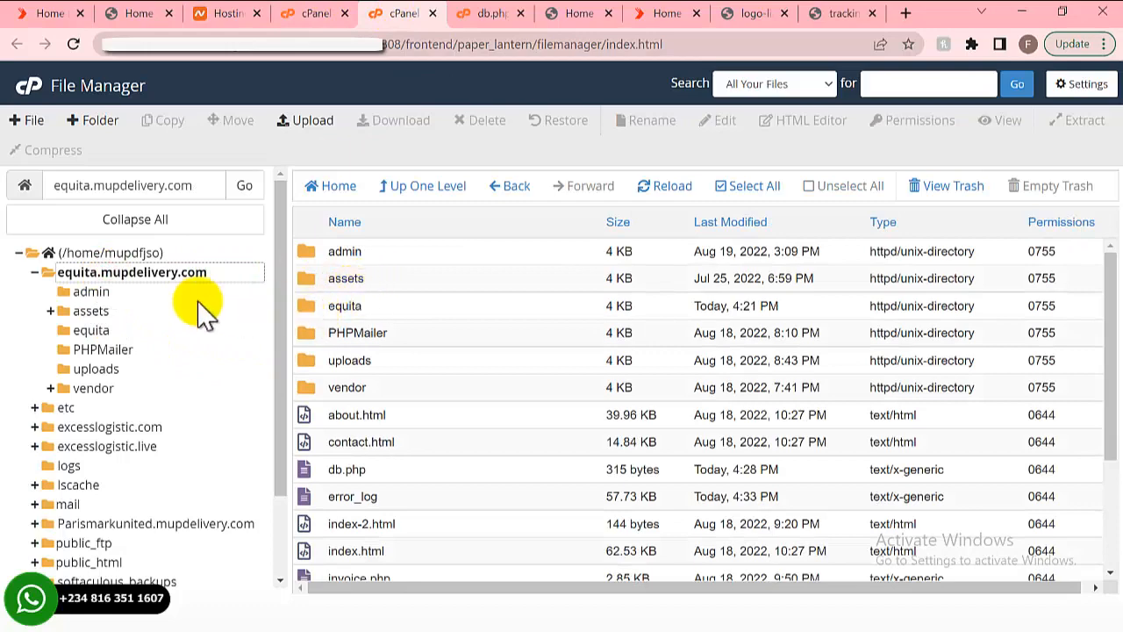
pyautogui.scroll(-2, 404, 399)
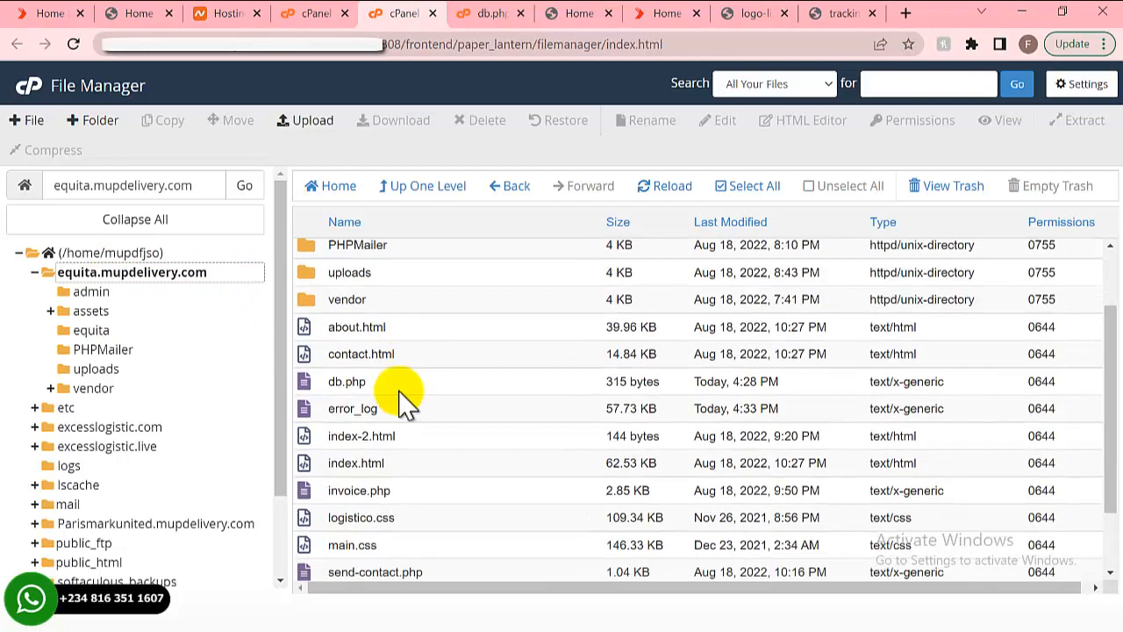
pyautogui.scroll(-2, 403, 399)
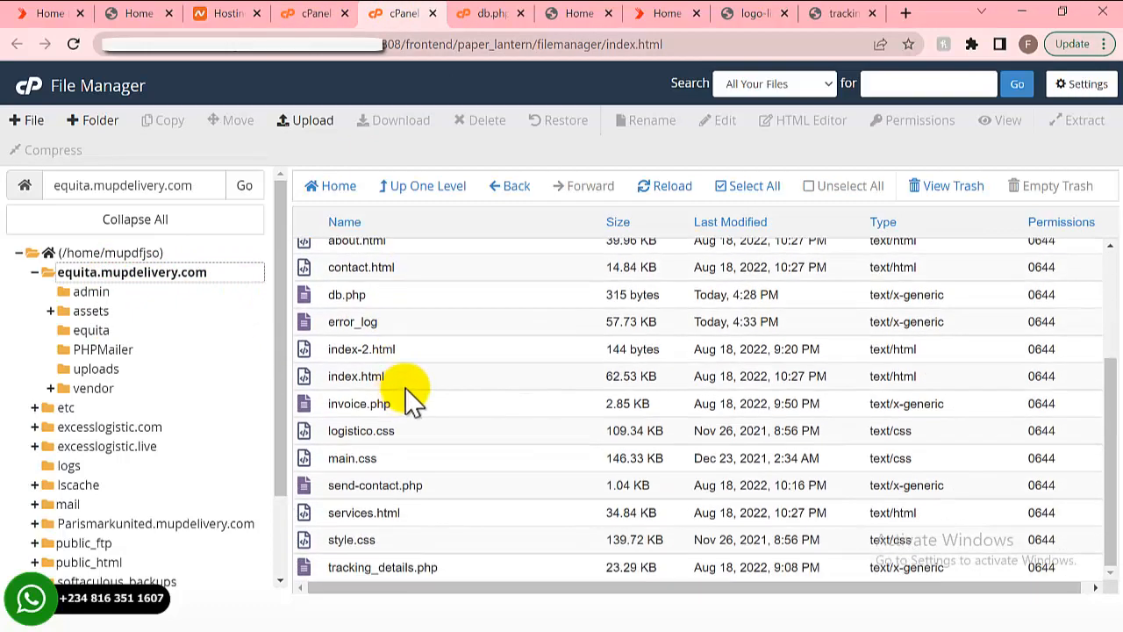
# - Open index.html in the code editor with utf-8 encoding
pyautogui.click(402, 366)
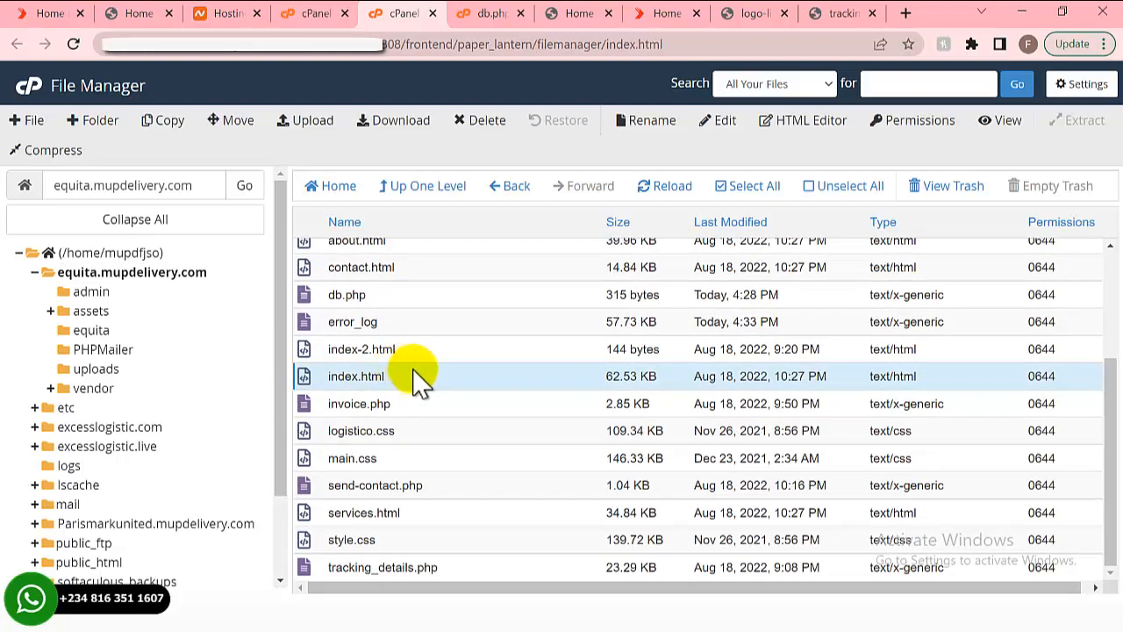
pyautogui.rightClick(414, 365)
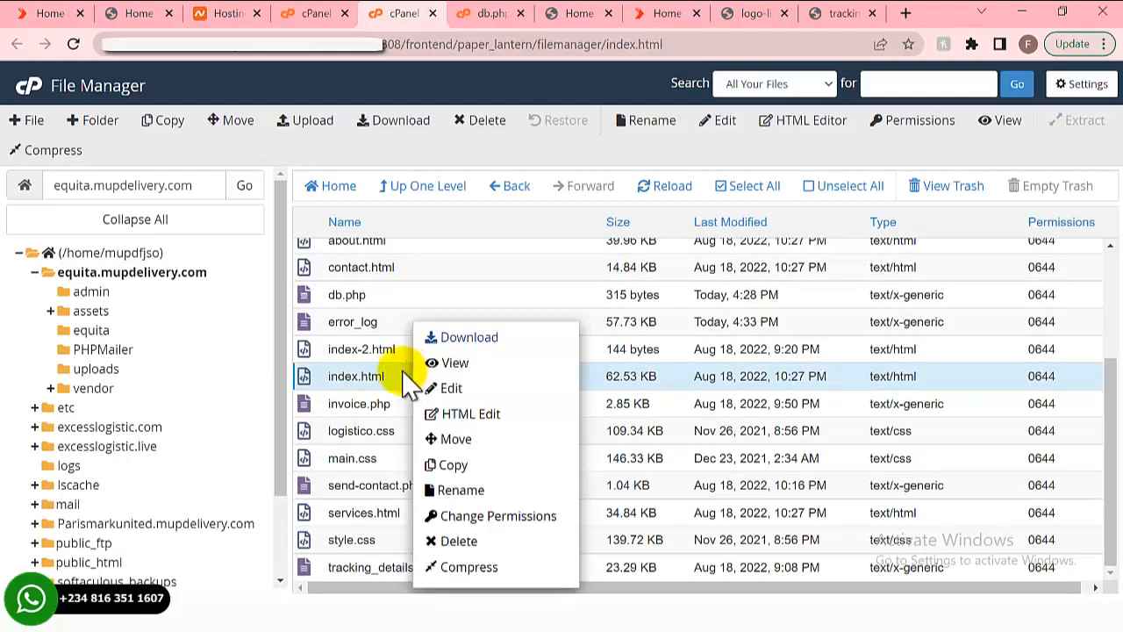
pyautogui.click(451, 388)
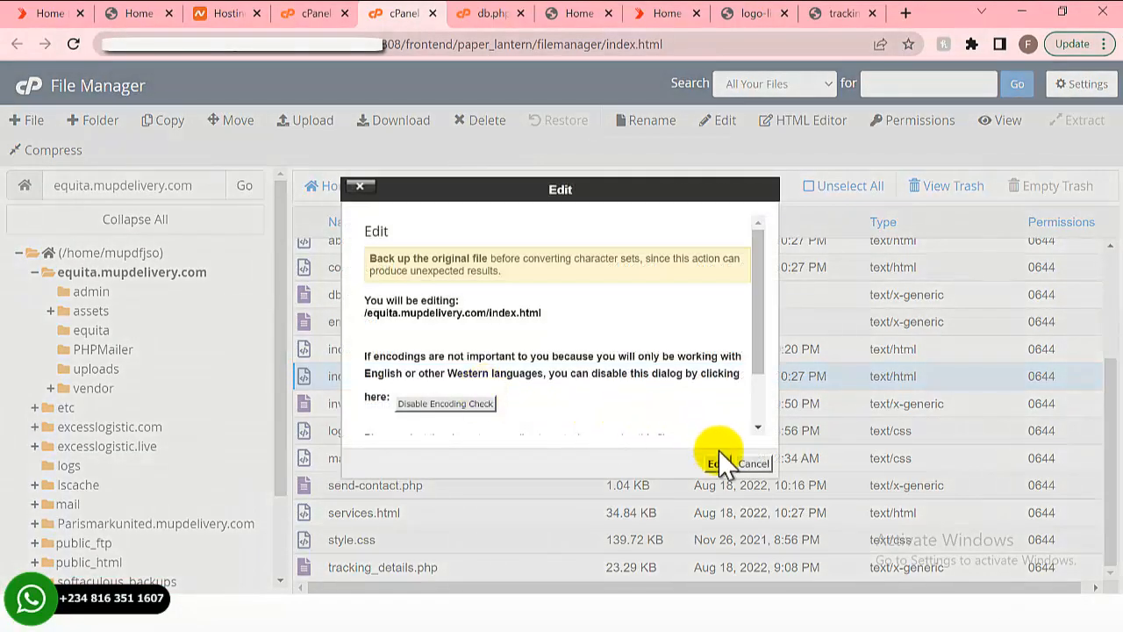
pyautogui.click(717, 464)
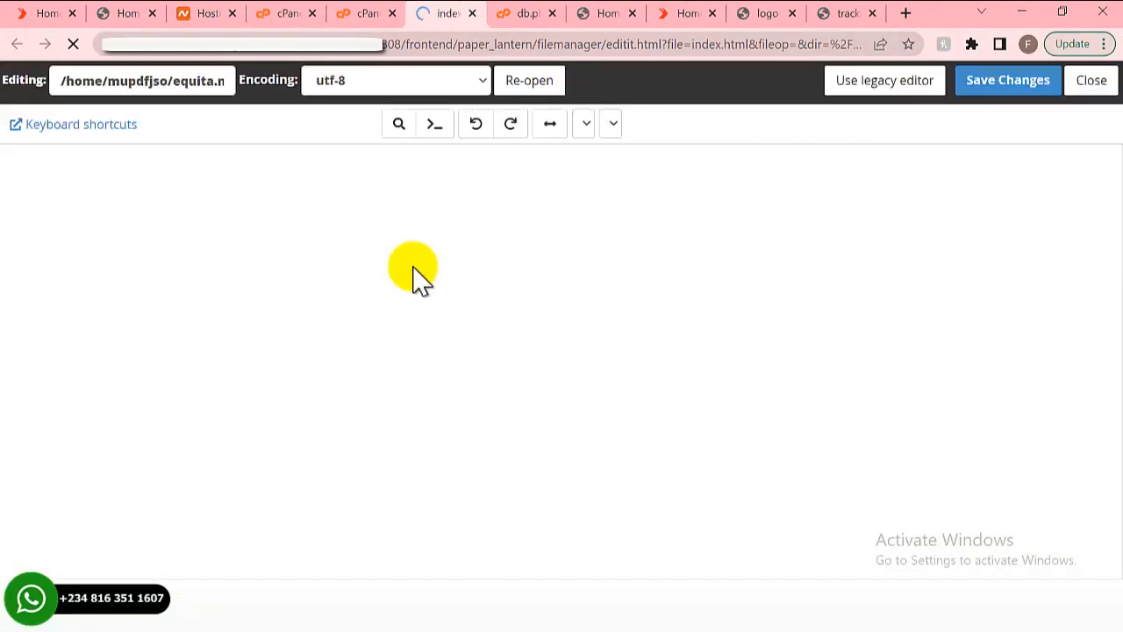
# - Find the pasted heading, shorten line 266's h2 to 'Reliable Logistic', and save index.html
pyautogui.click(298, 287)
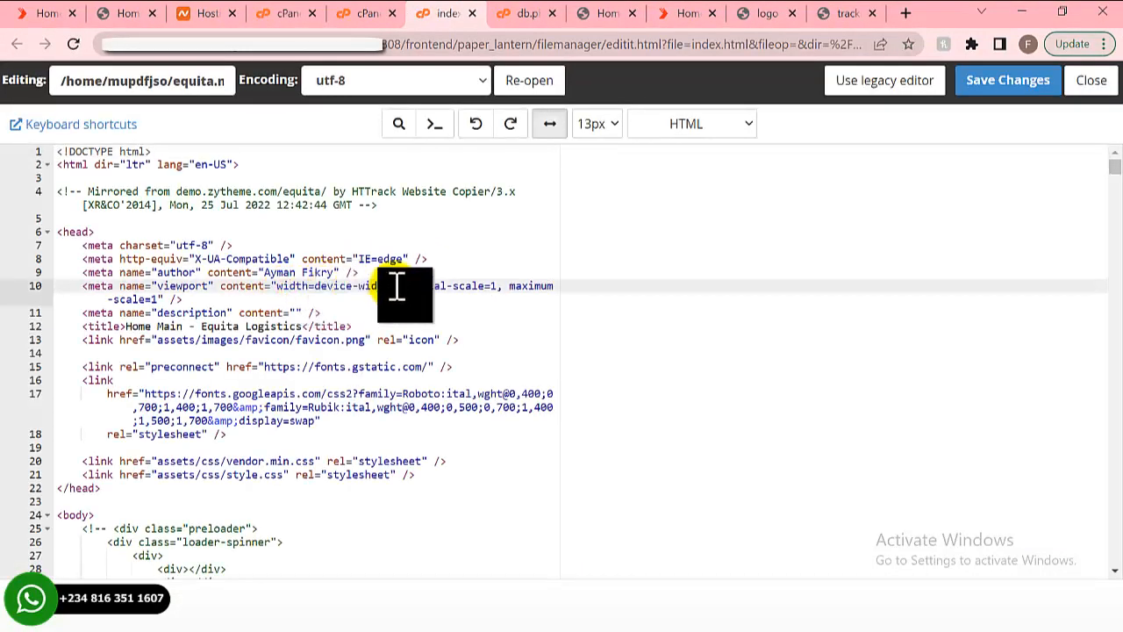
pyautogui.hotkey('ctrl', 'f')
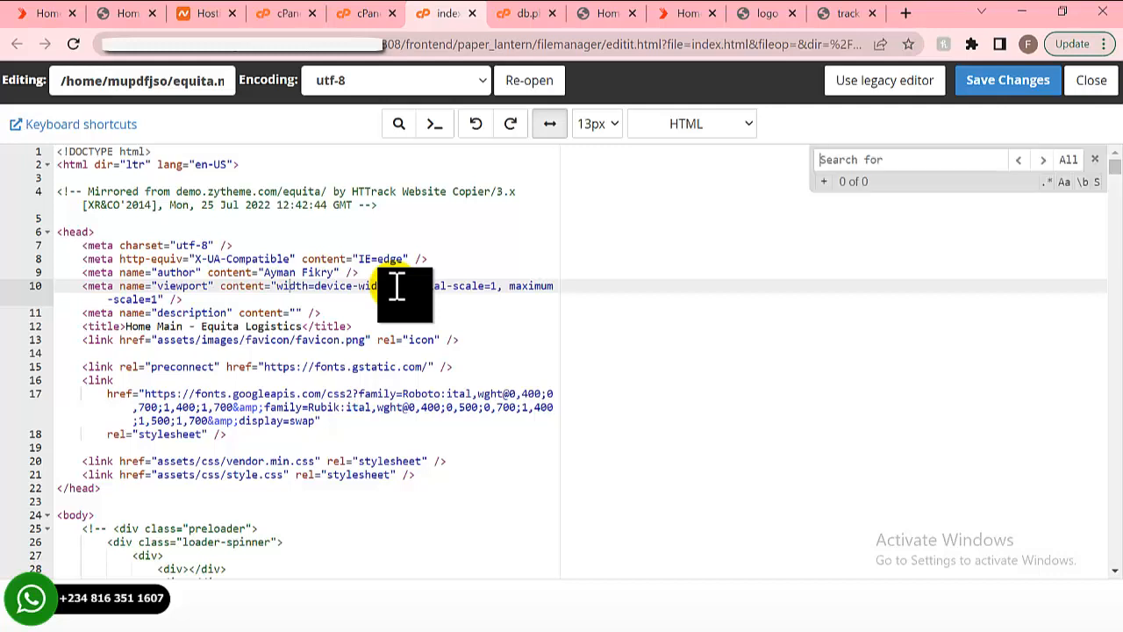
pyautogui.write('Reliable Logistic & Transport Solutions Saves Your Time!')
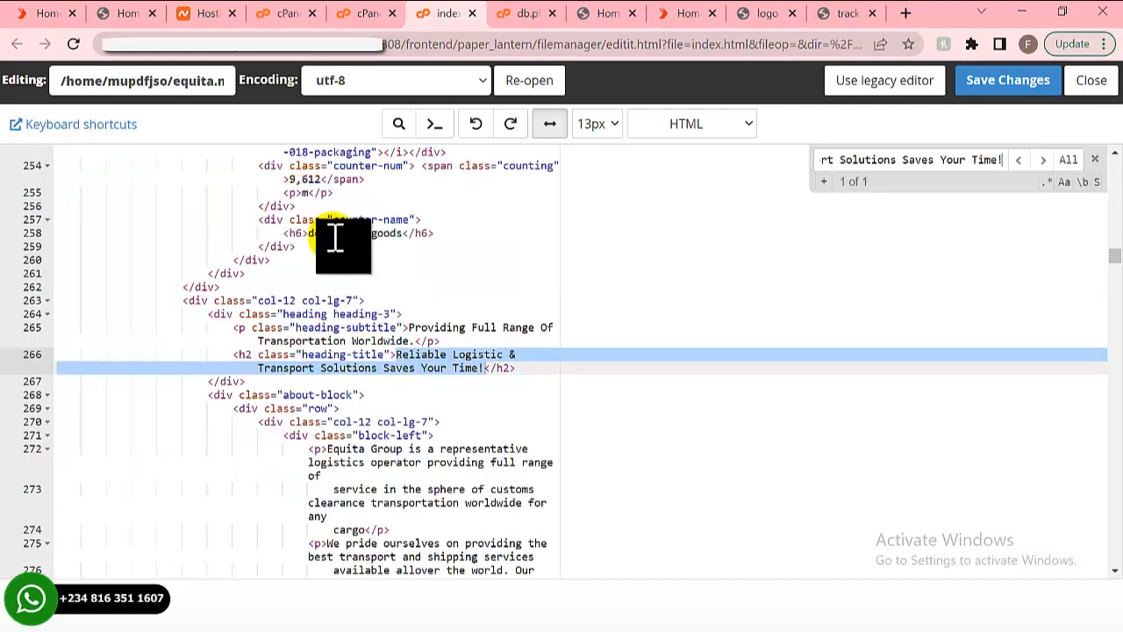
pyautogui.click(452, 369)
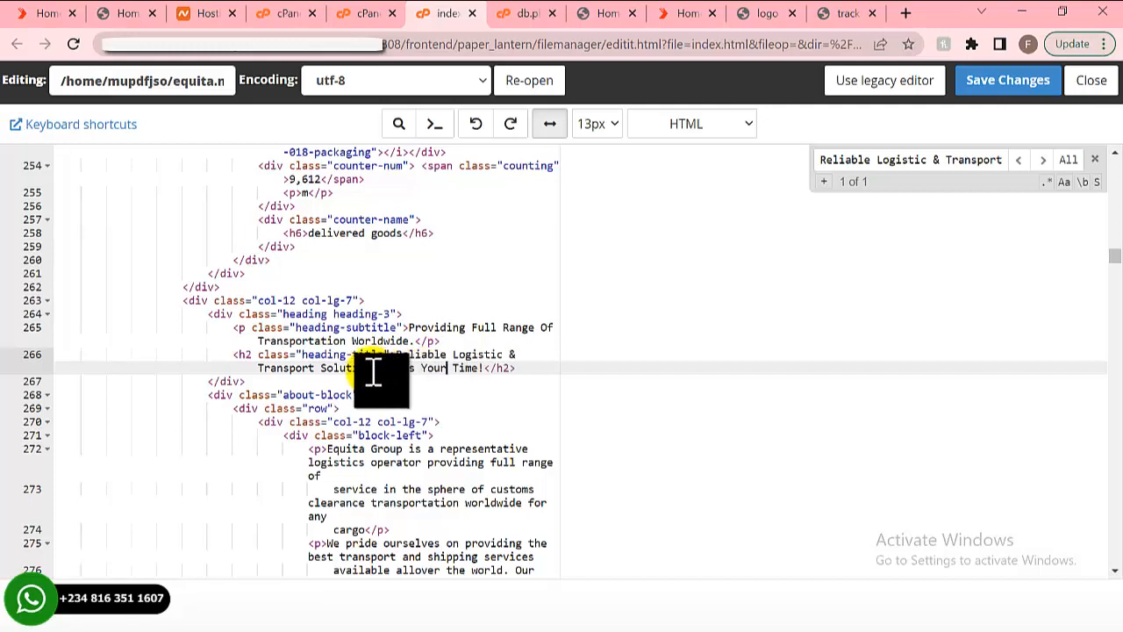
pyautogui.tripleClick(491, 363)
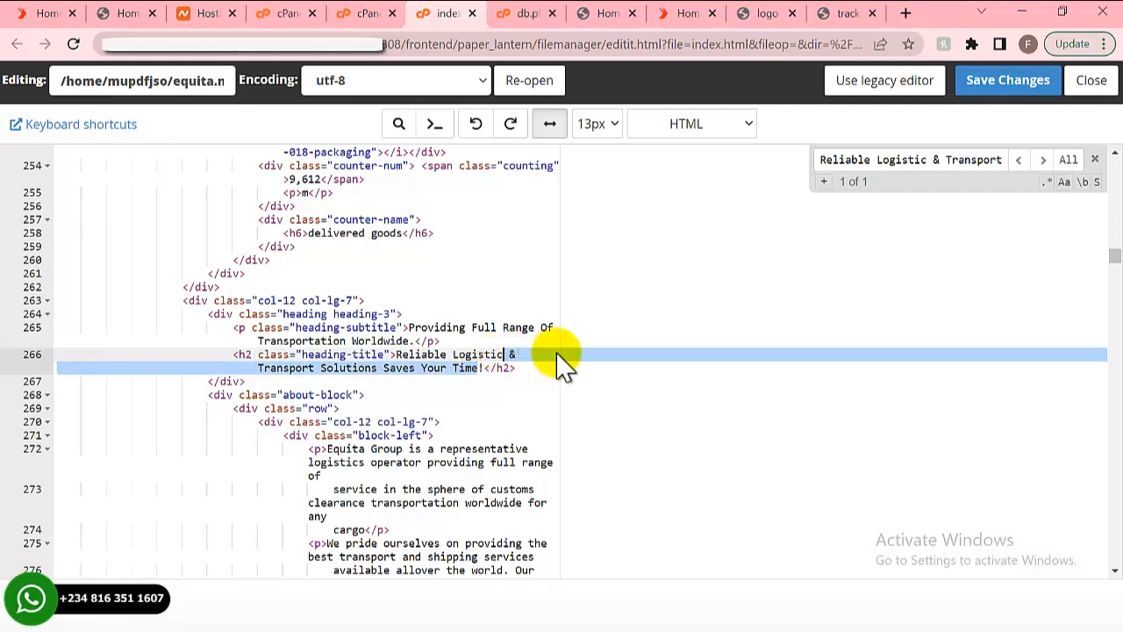
pyautogui.press('Delete')
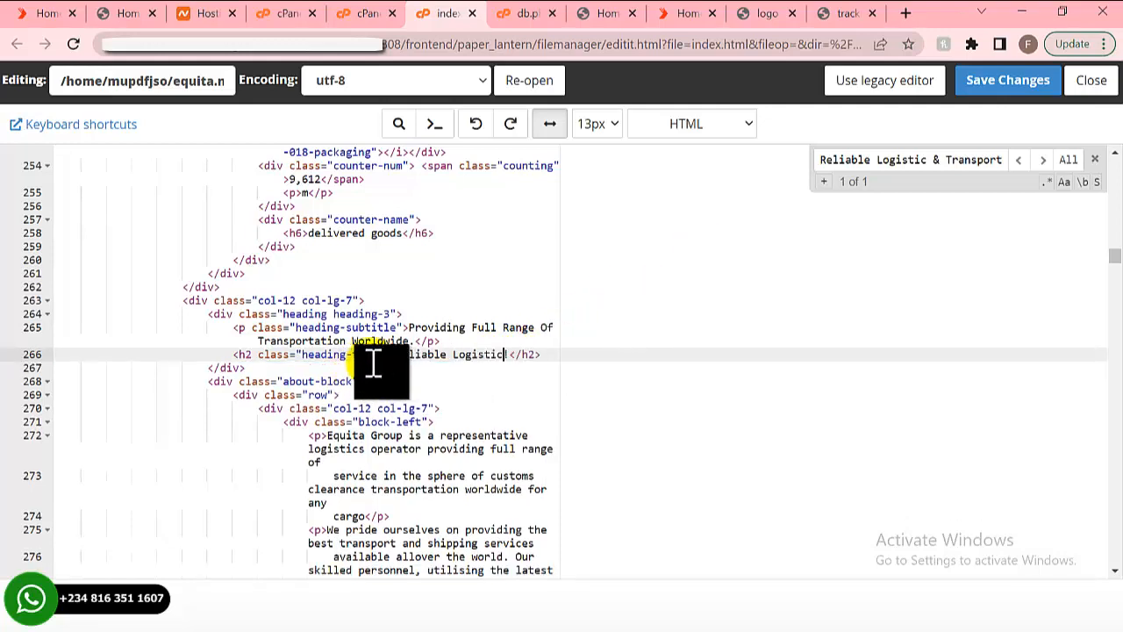
pyautogui.click(1009, 81)
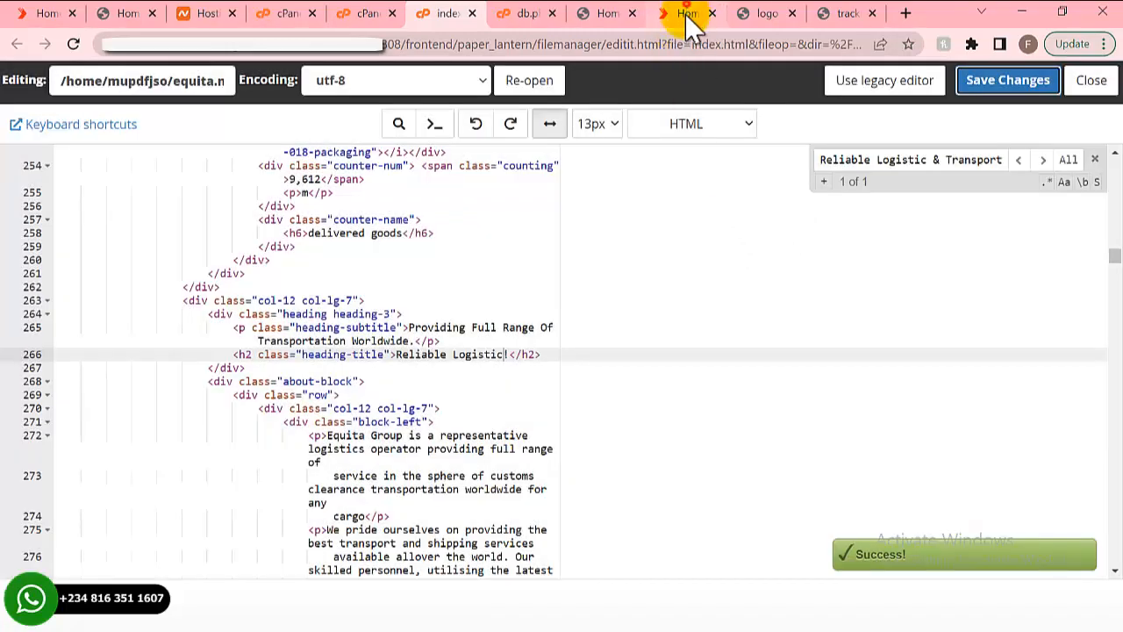
# - Reload the Equita Home tab so the heading reads 'Reliable Logistic!'
pyautogui.click(687, 14)
pyautogui.scroll(-6, 561, 312)
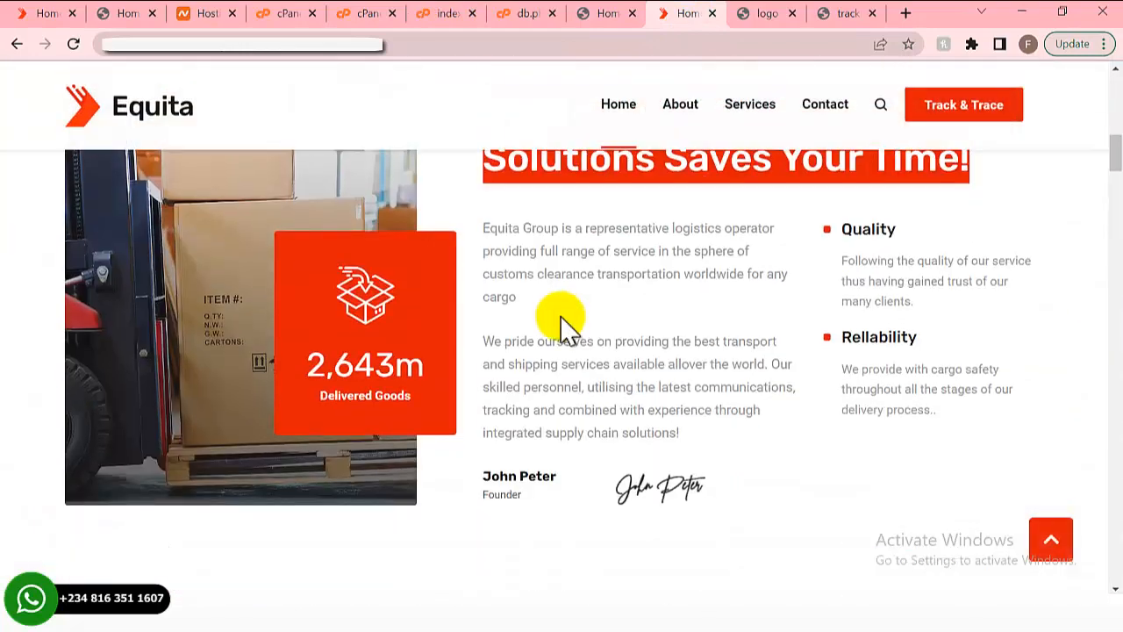
pyautogui.scroll(-2, 561, 325)
pyautogui.scroll(4, 566, 323)
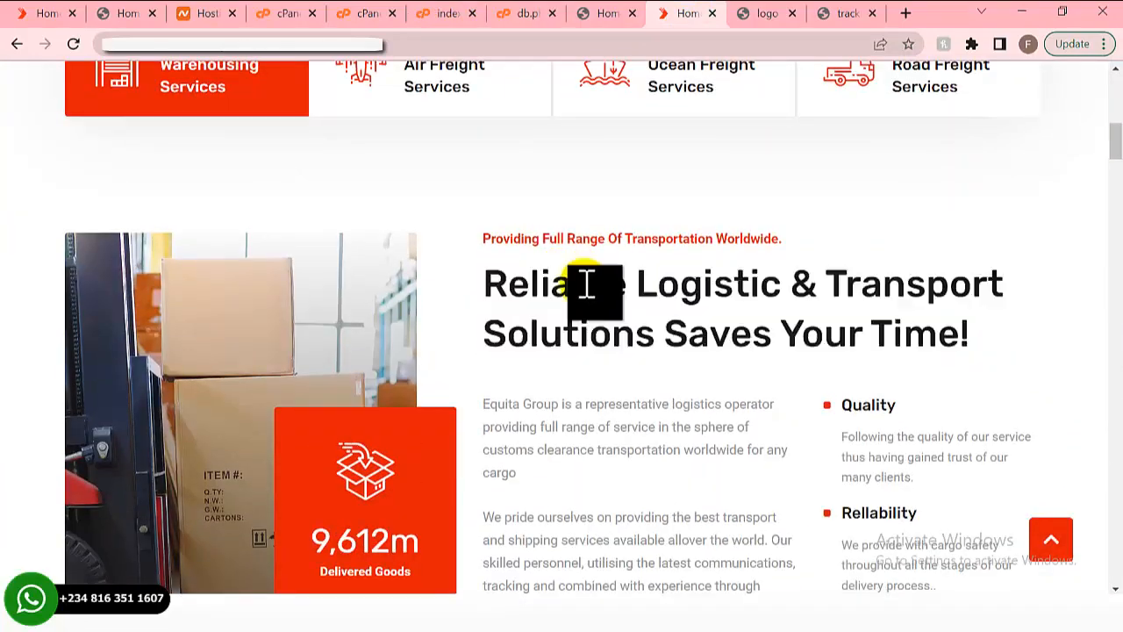
pyautogui.click(59, 14)
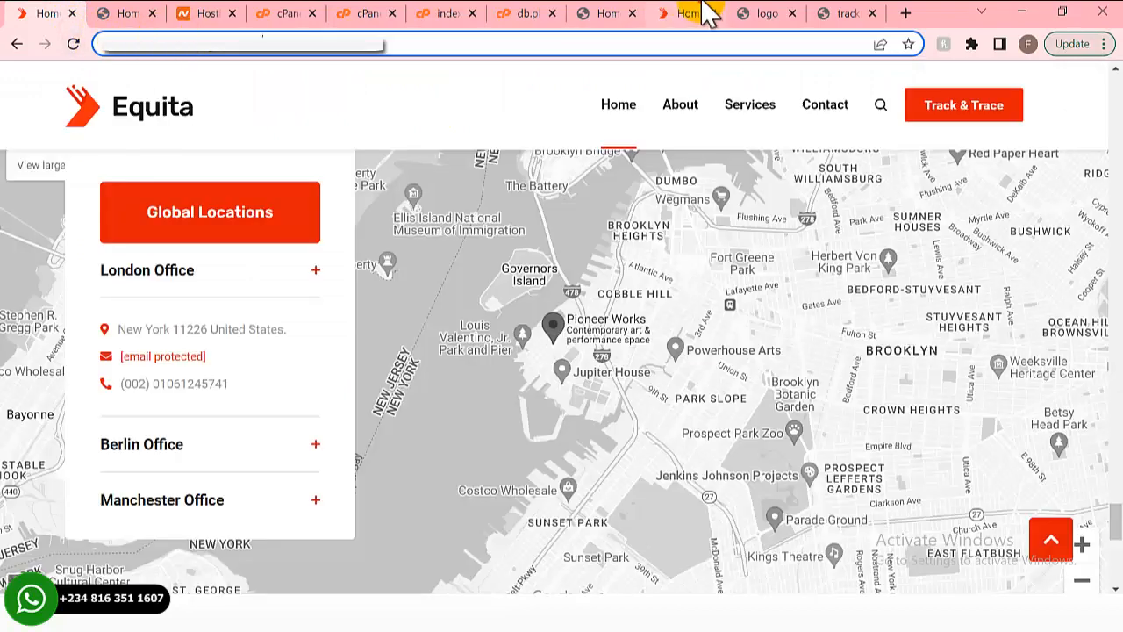
pyautogui.click(689, 14)
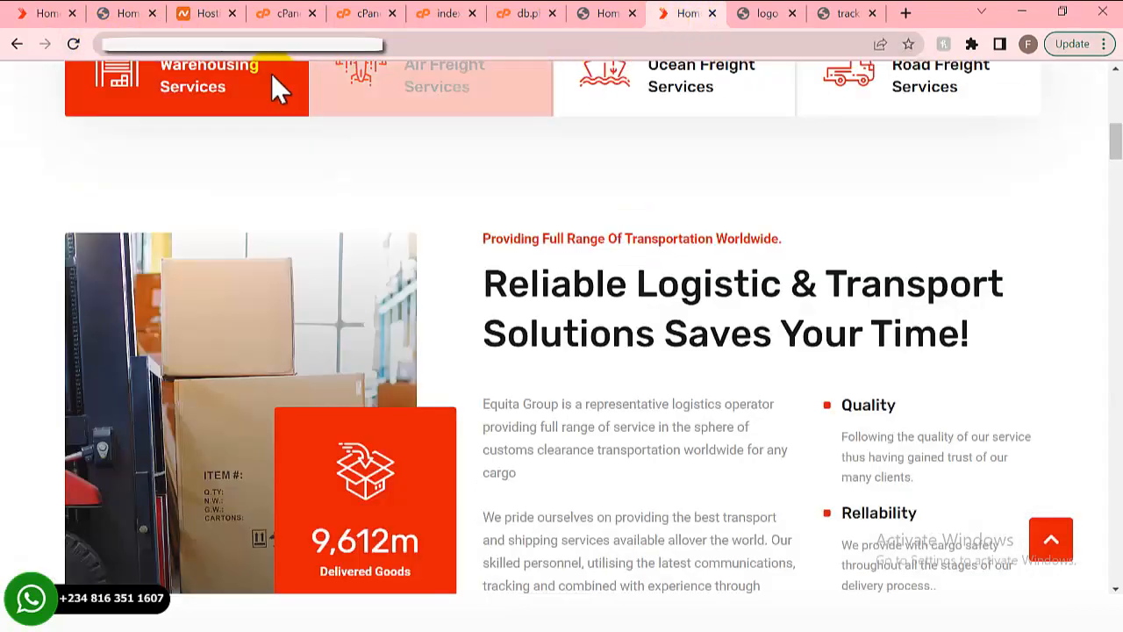
pyautogui.click(73, 44)
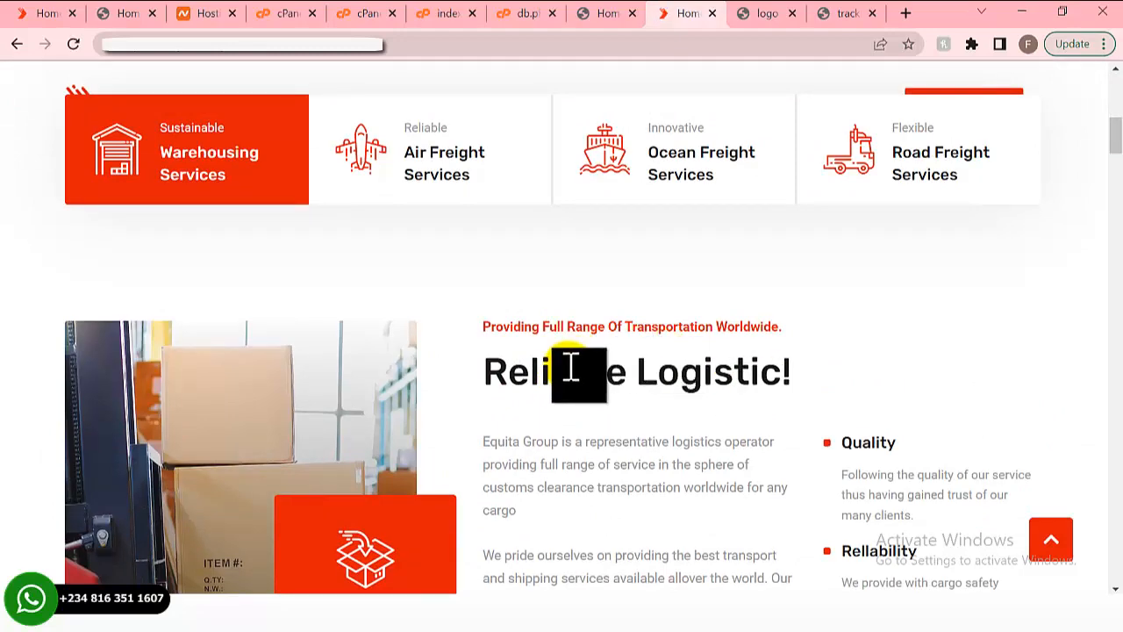
# - Scroll the homepage down to the footer
pyautogui.scroll(-1, 556, 394)
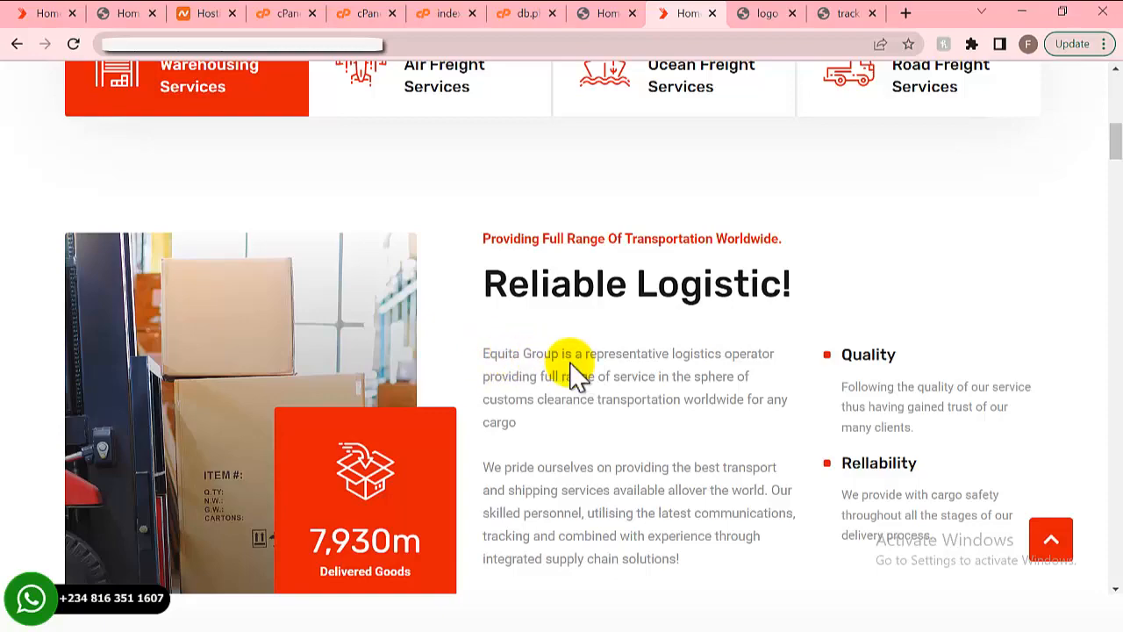
pyautogui.scroll(-5, 551, 401)
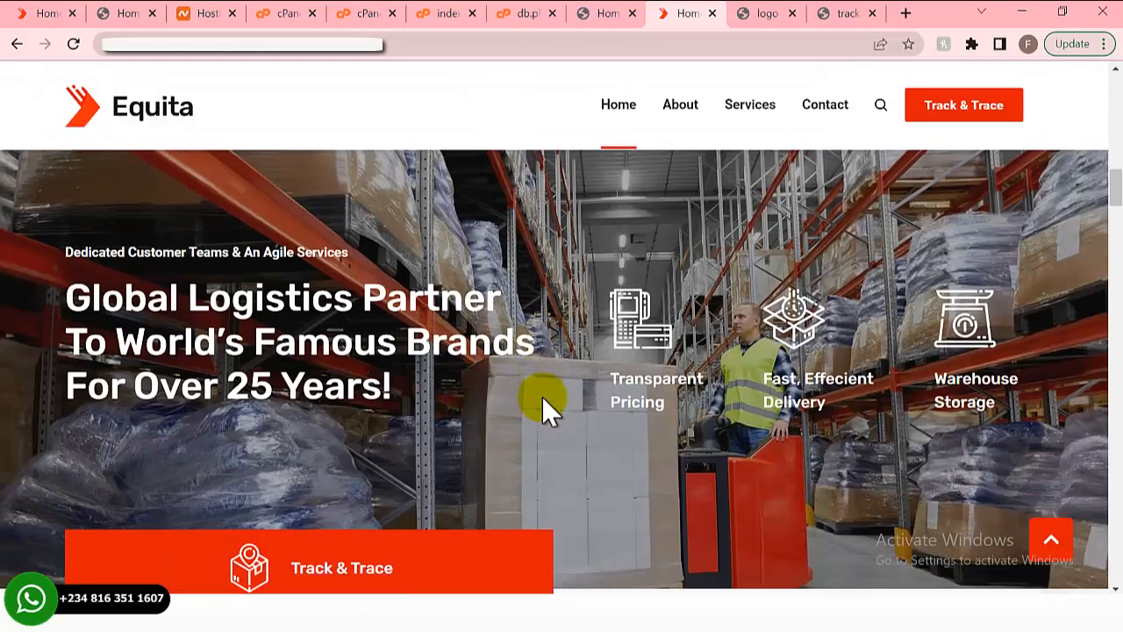
pyautogui.scroll(-15, 542, 395)
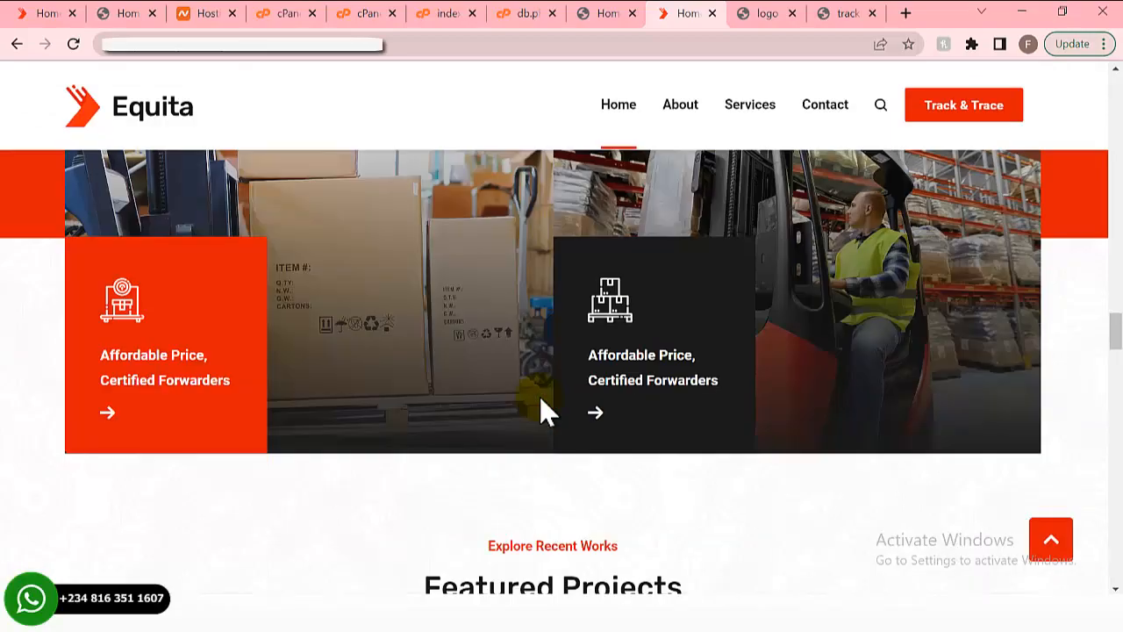
pyautogui.scroll(-15, 539, 395)
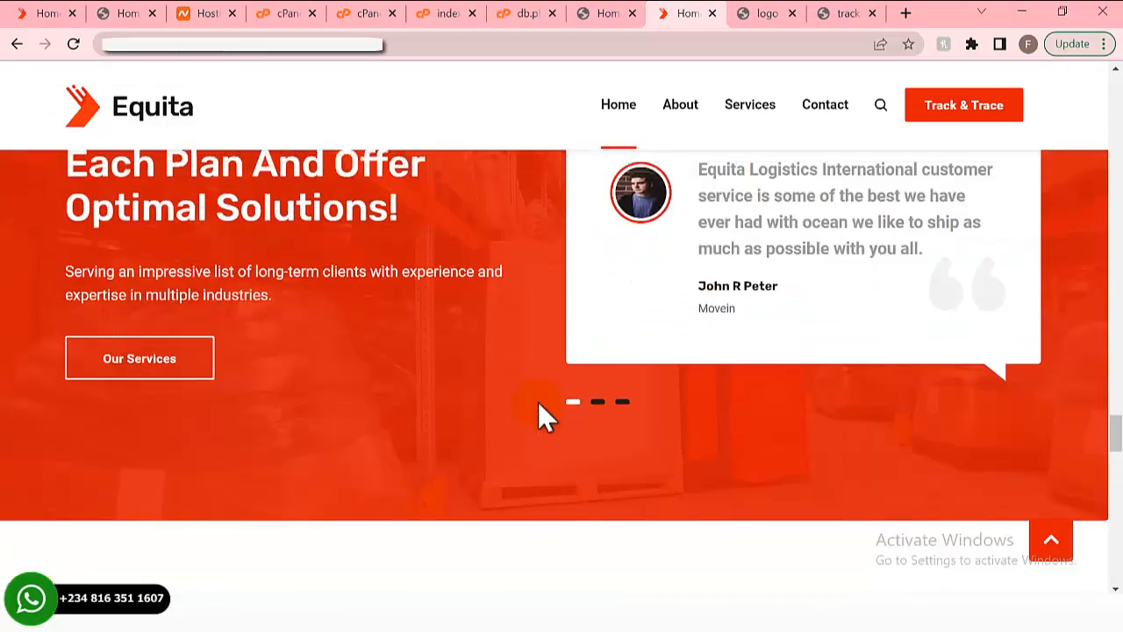
pyautogui.scroll(-15, 539, 403)
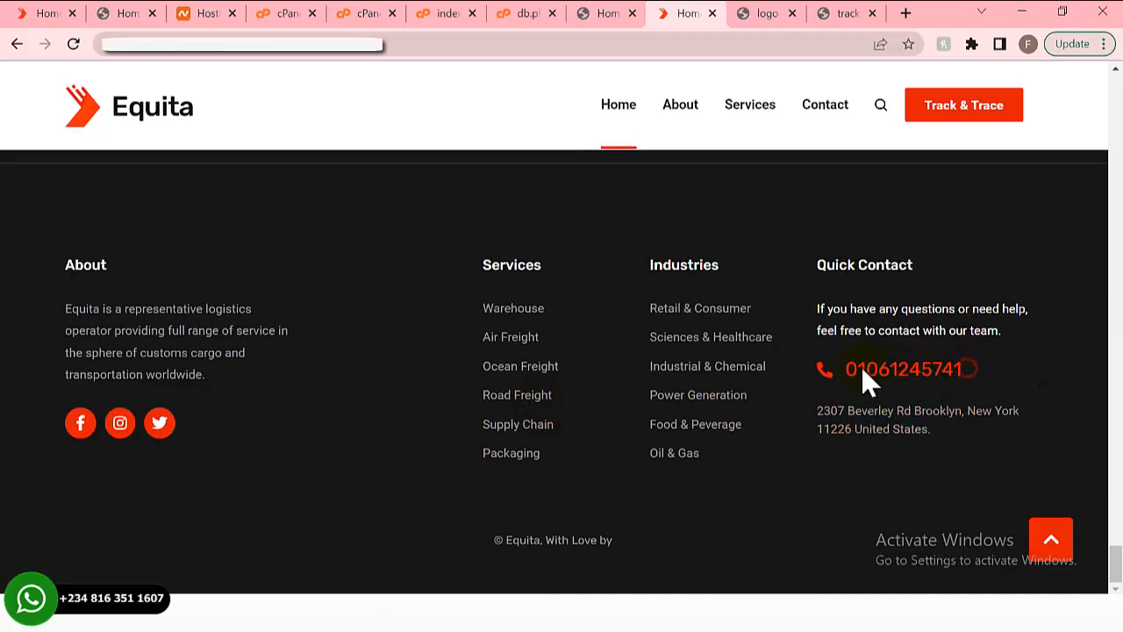
# - Copy the footer copyright text 'Equita, With Love by'
pyautogui.moveTo(825, 391); pyautogui.dragTo(805, 396)
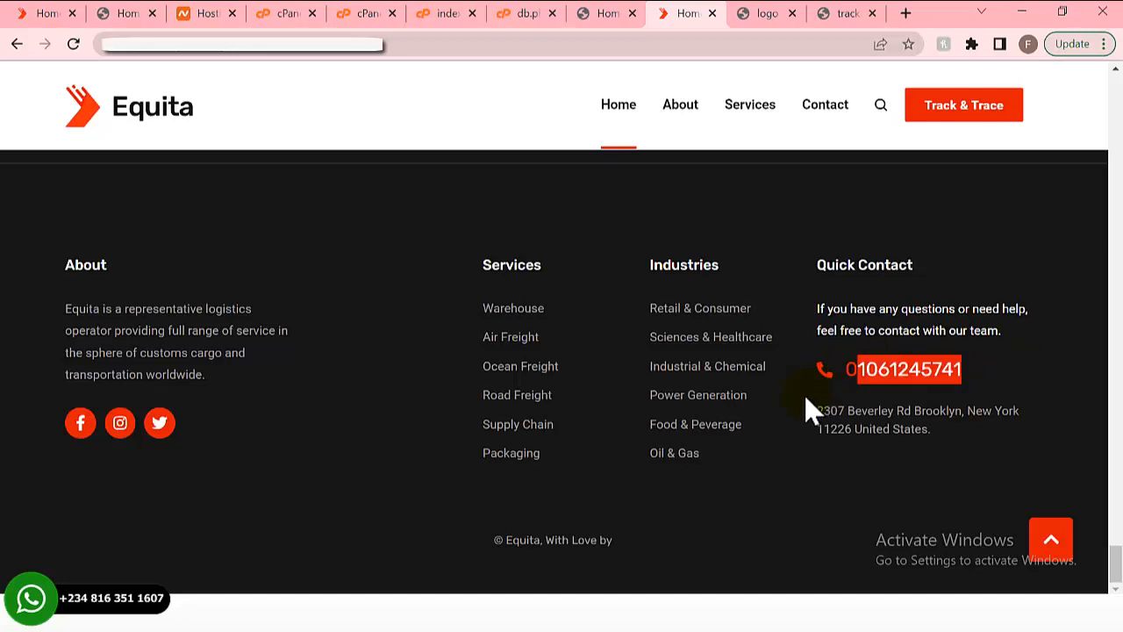
pyautogui.click(933, 385)
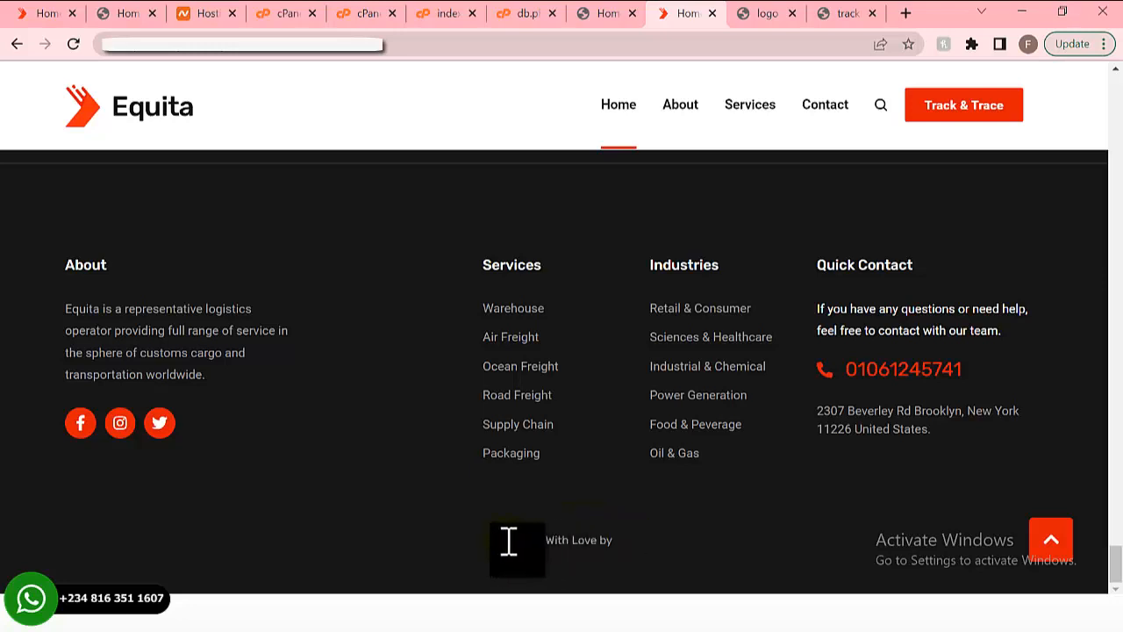
pyautogui.moveTo(502, 541); pyautogui.dragTo(617, 552)
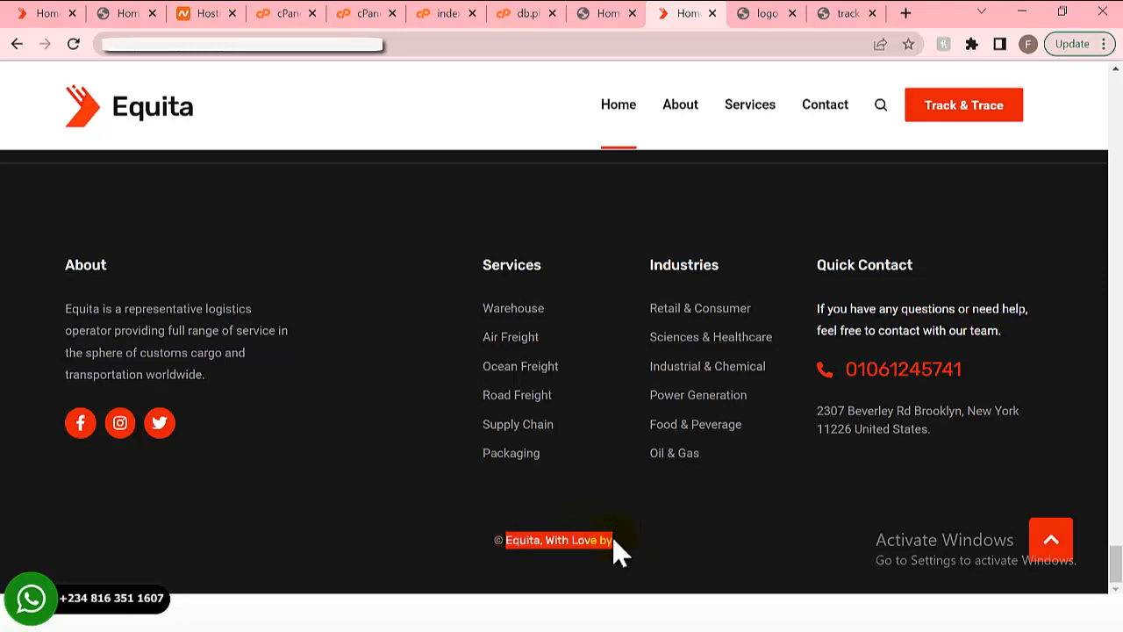
pyautogui.rightClick(560, 541)
pyautogui.click(603, 440)
pyautogui.click(447, 16)
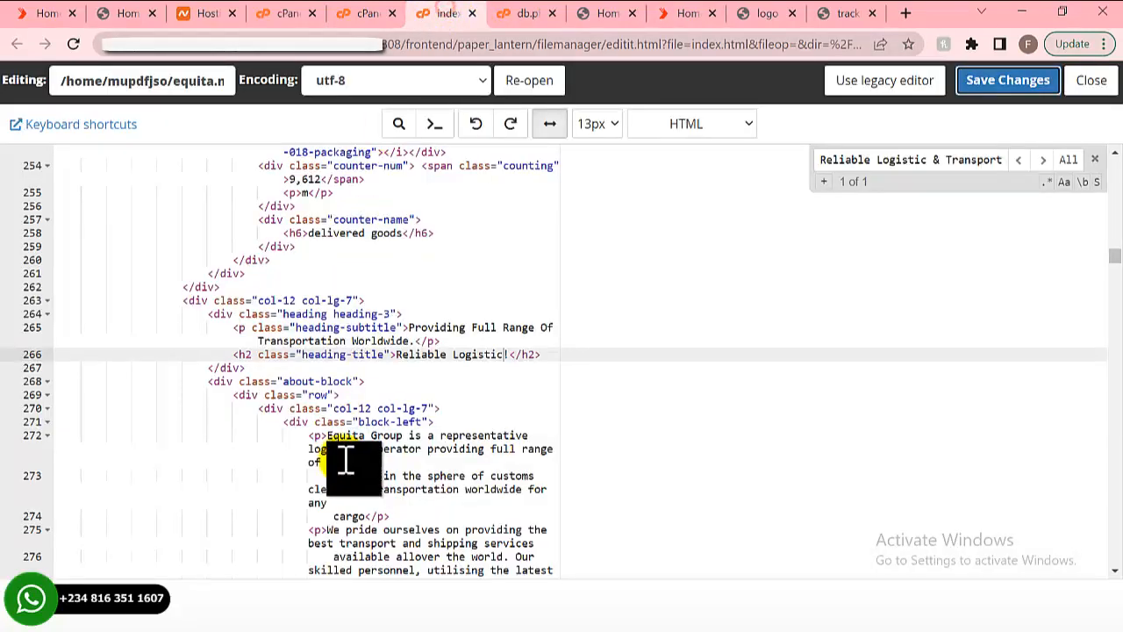
# - Find the pasted footer text, replace 'Equita' with 'Excess Logistics' on line 1057, and save
pyautogui.click(909, 165)
pyautogui.hotkey('ctrl', 'a')
pyautogui.hotkey('ctrl', 'v')
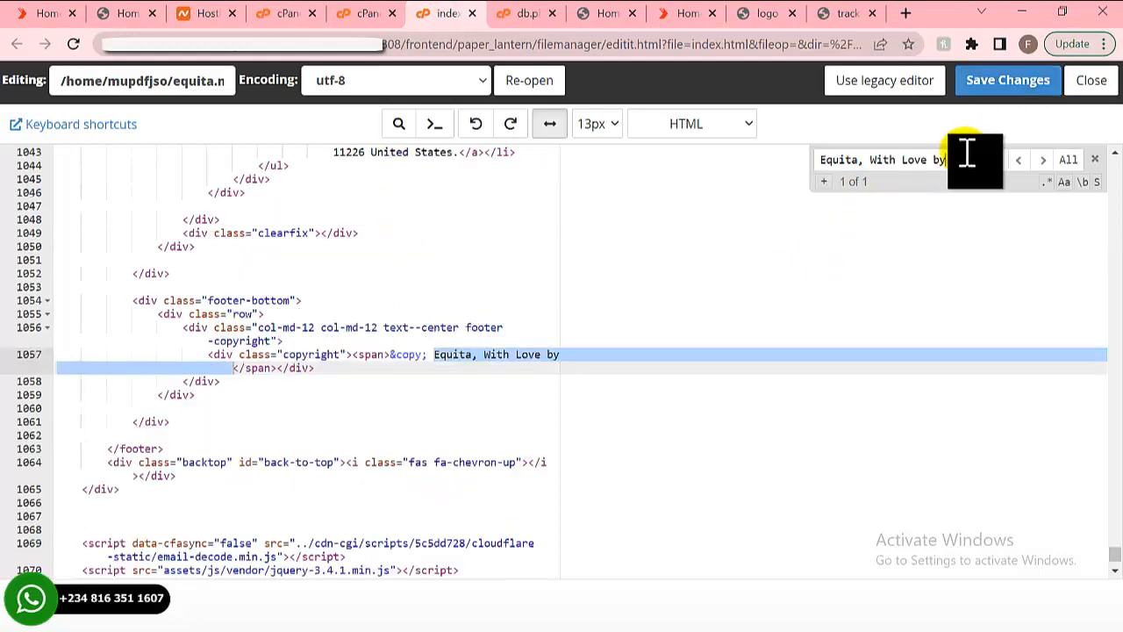
pyautogui.click(496, 368)
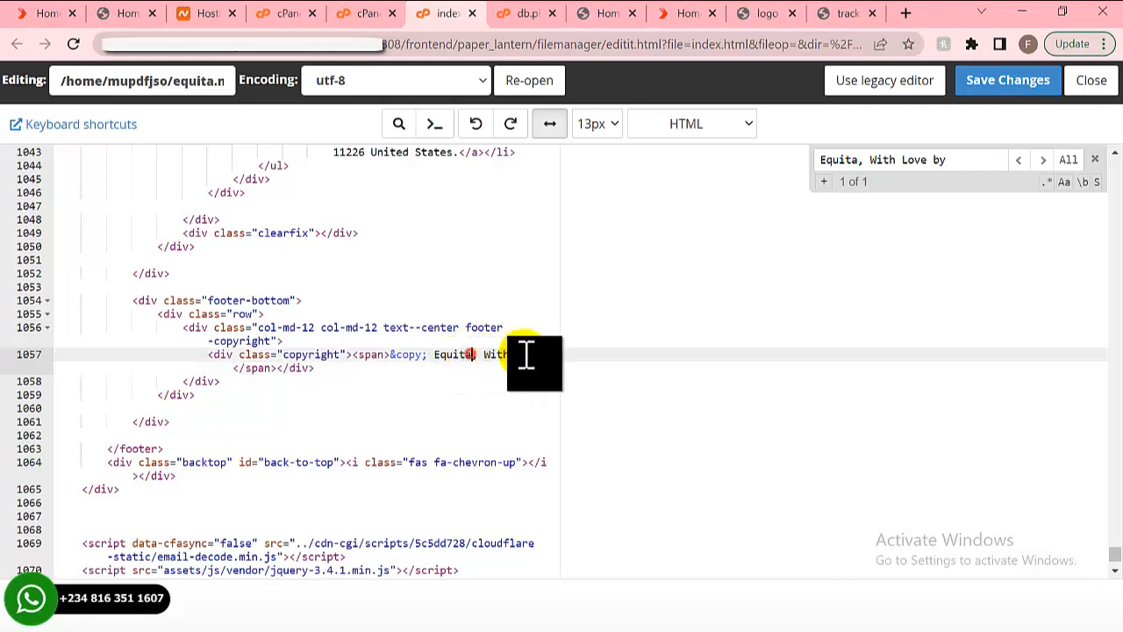
pyautogui.press('BackSpace')
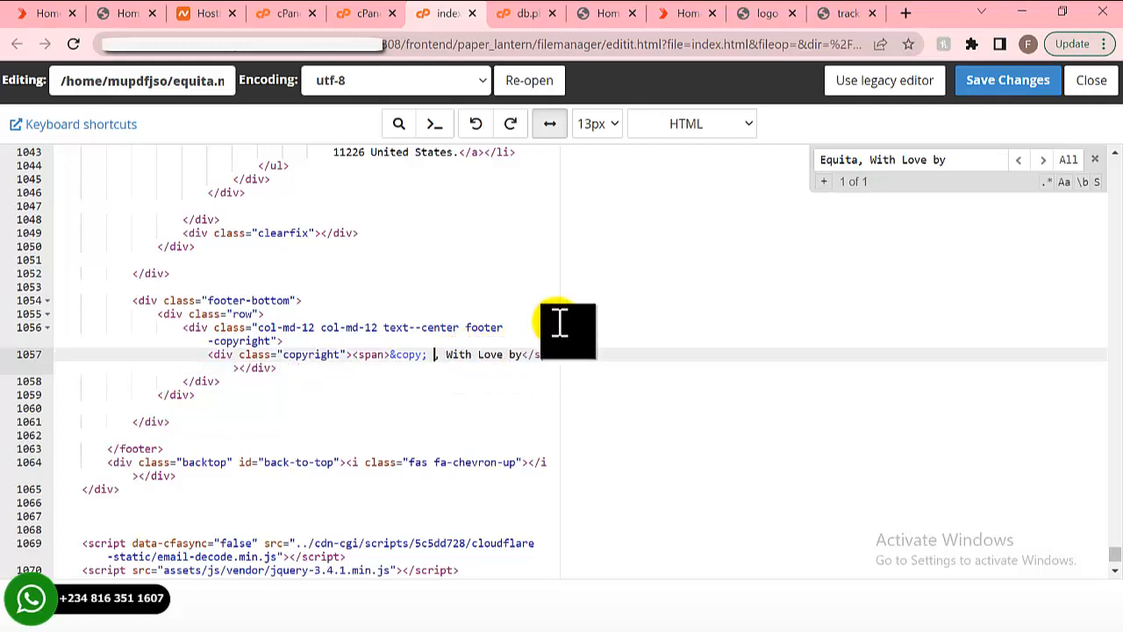
pyautogui.write('Excess Logistics')
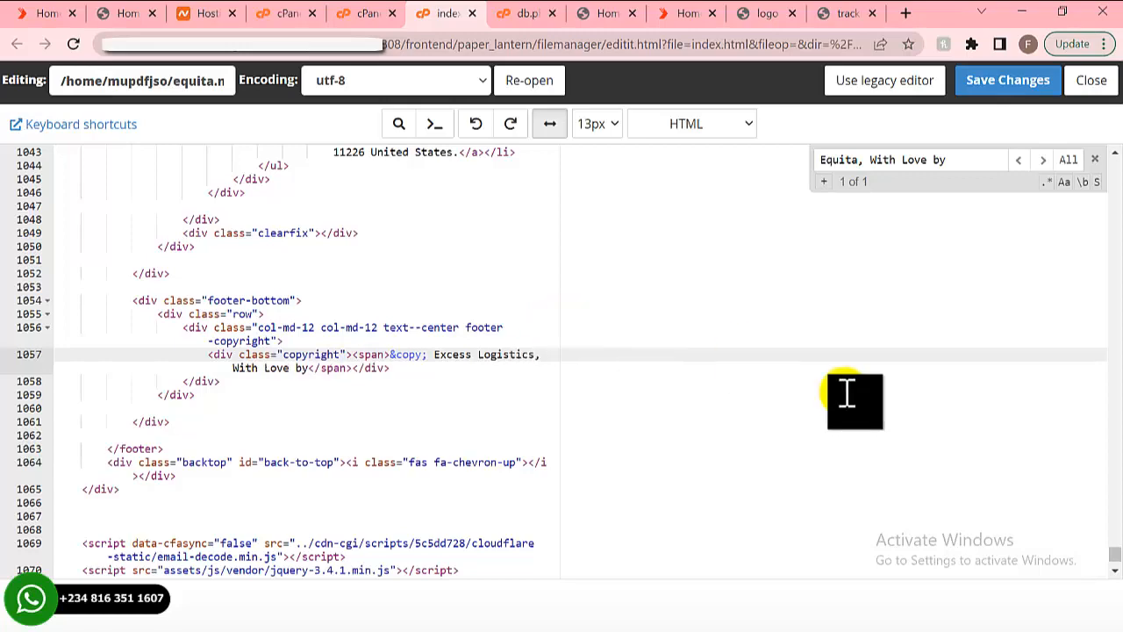
pyautogui.click(980, 84)
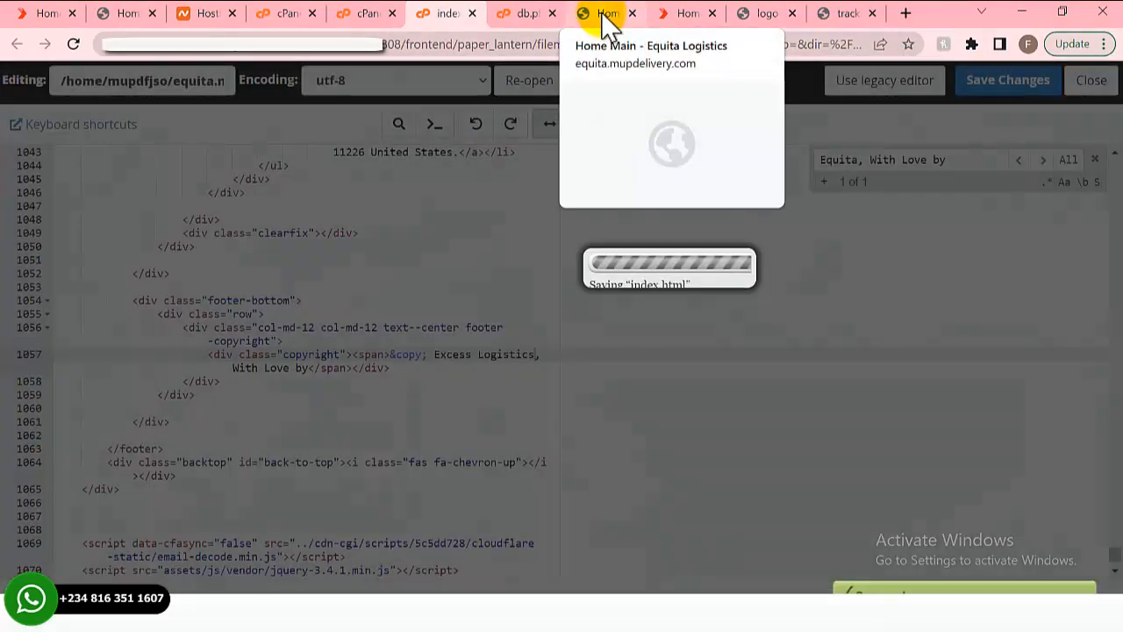
pyautogui.click(605, 19)
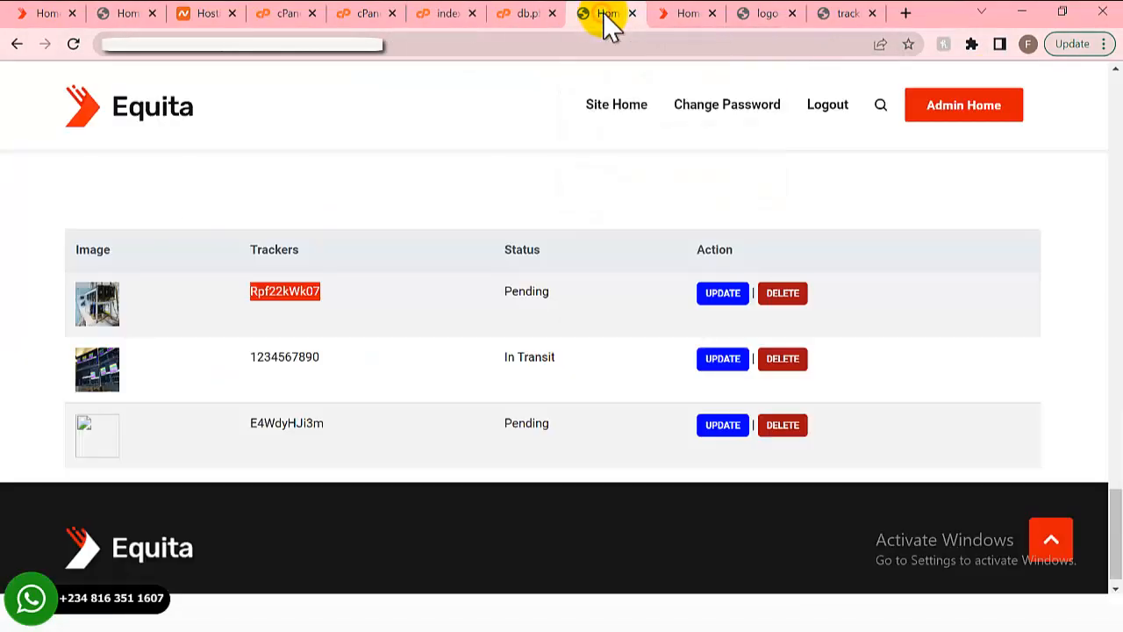
# - Reload the live Equita home page to check the updated footer copyright
pyautogui.click(664, 19)
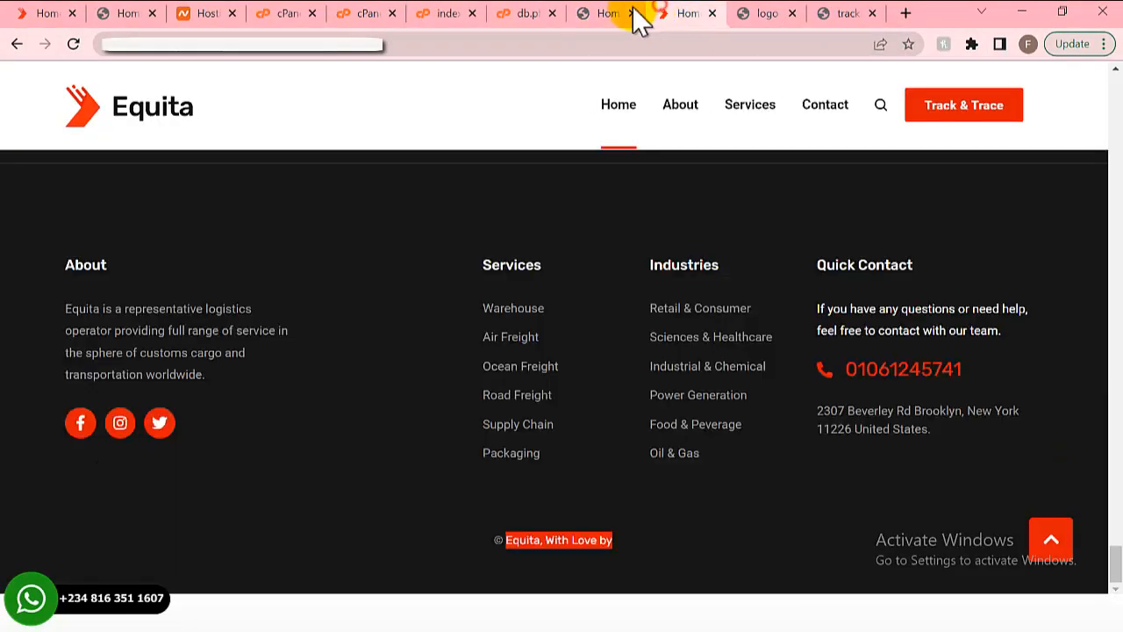
pyautogui.click(75, 45)
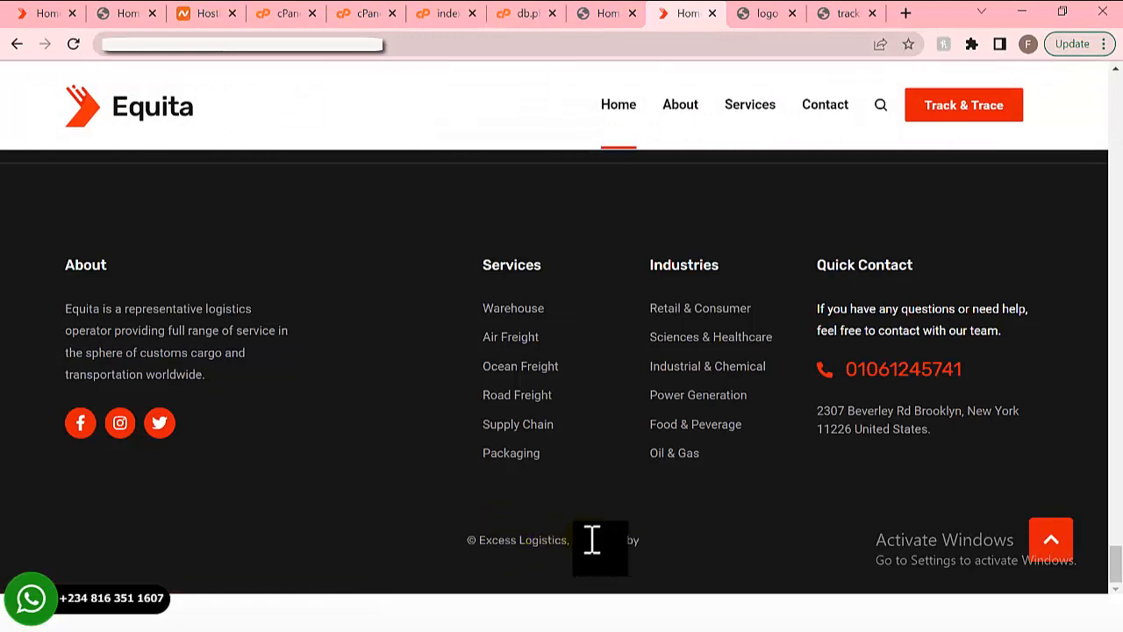
pyautogui.scroll(1, 592, 539)
pyautogui.scroll(4, 592, 540)
pyautogui.scroll(-4, 591, 539)
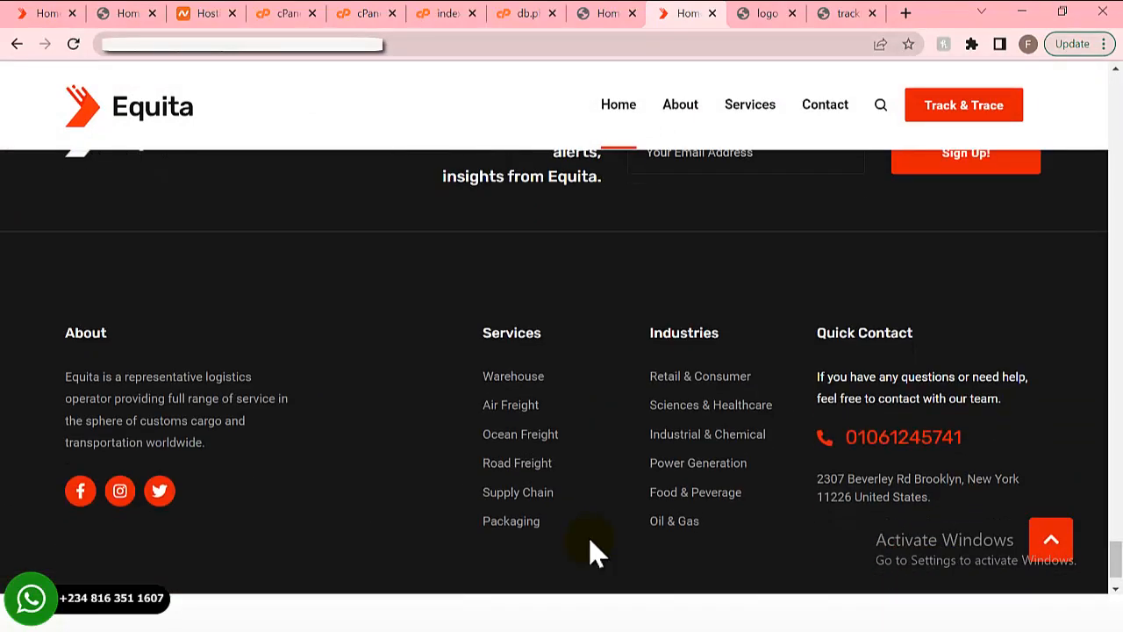
pyautogui.scroll(1, 590, 539)
pyautogui.scroll(1, 590, 540)
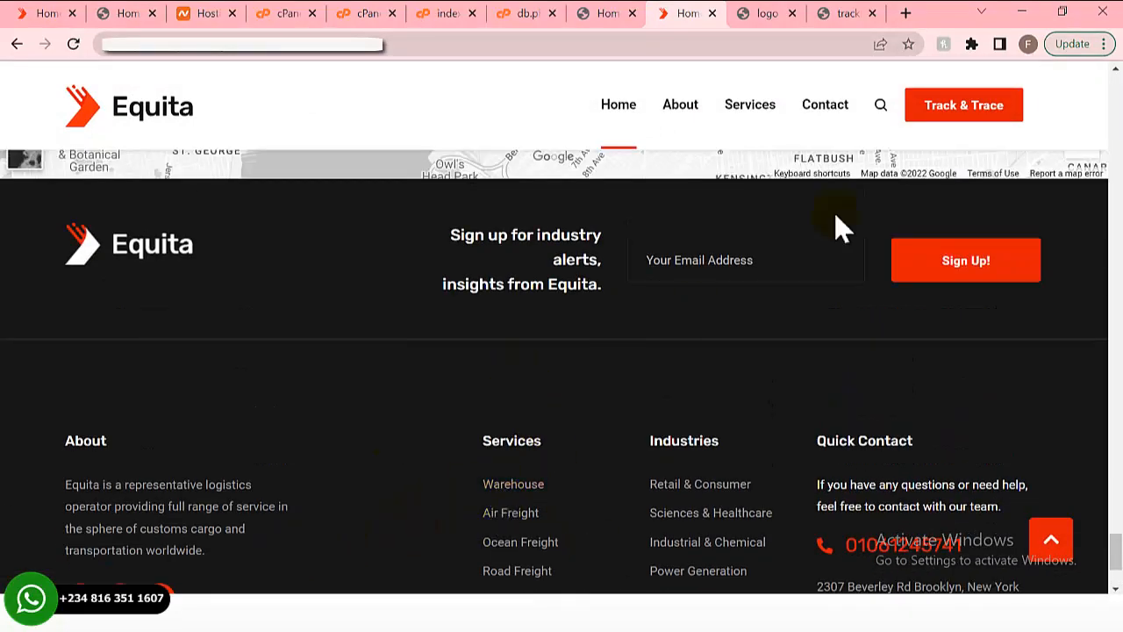
# - Open the About page and scroll to the founder block and Digital Freight banner
pyautogui.click(678, 117)
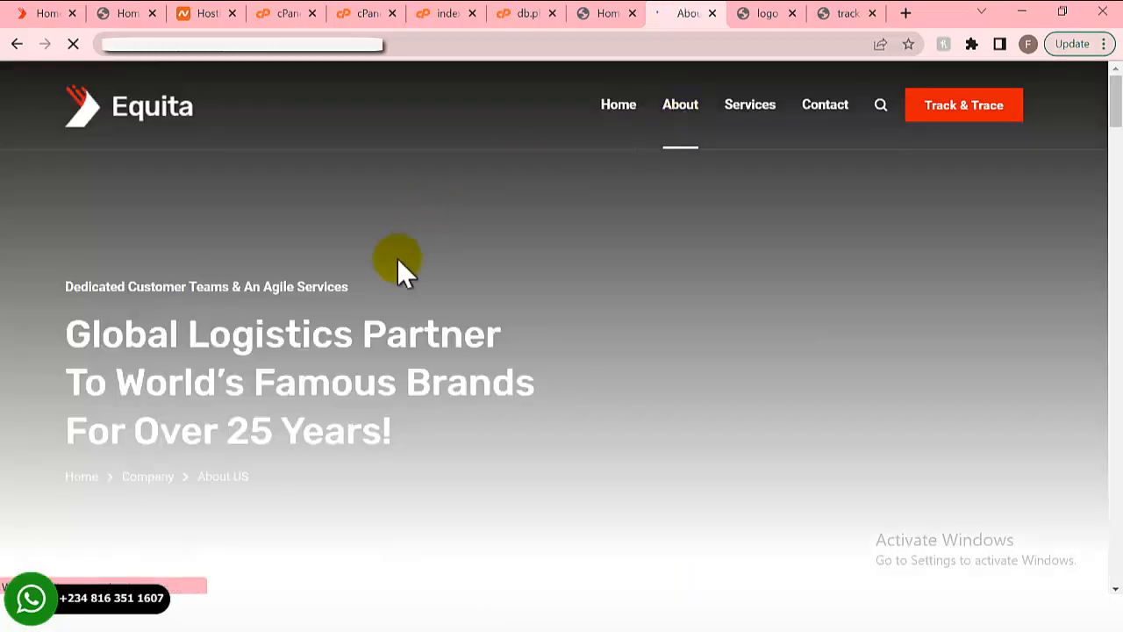
pyautogui.scroll(-2, 449, 300)
pyautogui.scroll(2, 450, 300)
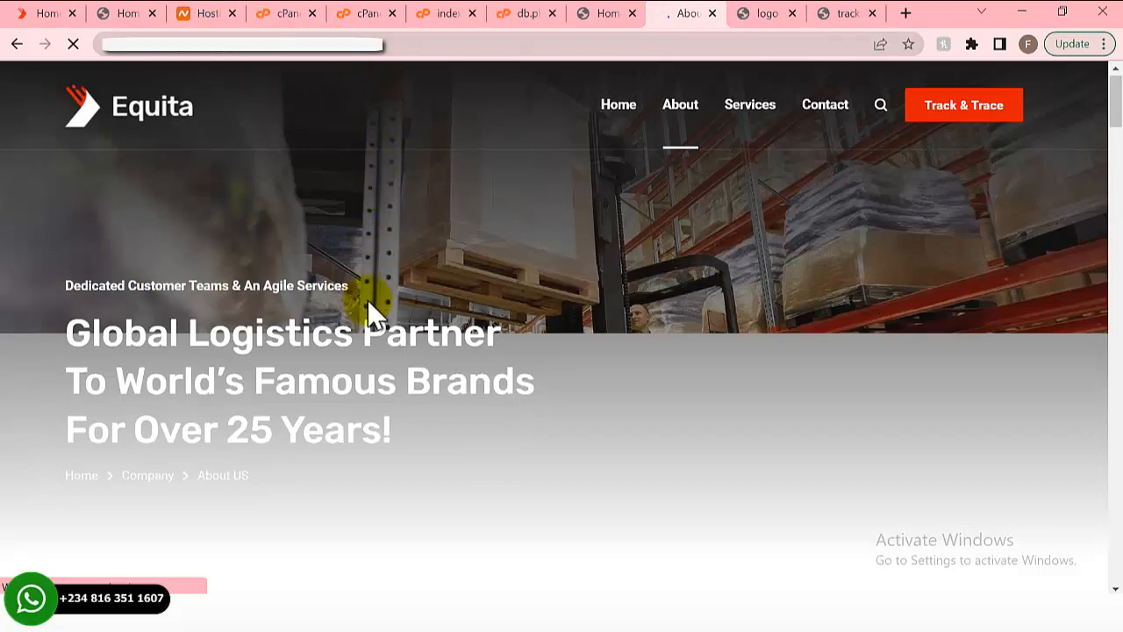
pyautogui.scroll(-4, 371, 303)
pyautogui.scroll(-9, 368, 298)
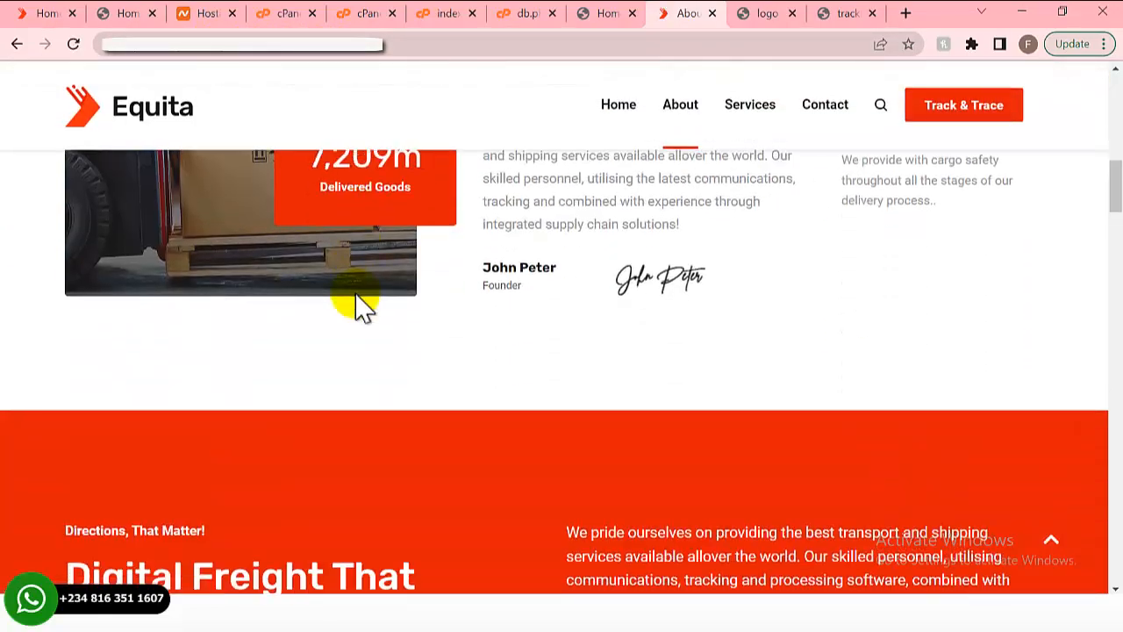
pyautogui.scroll(-3, 356, 298)
pyautogui.scroll(4, 356, 296)
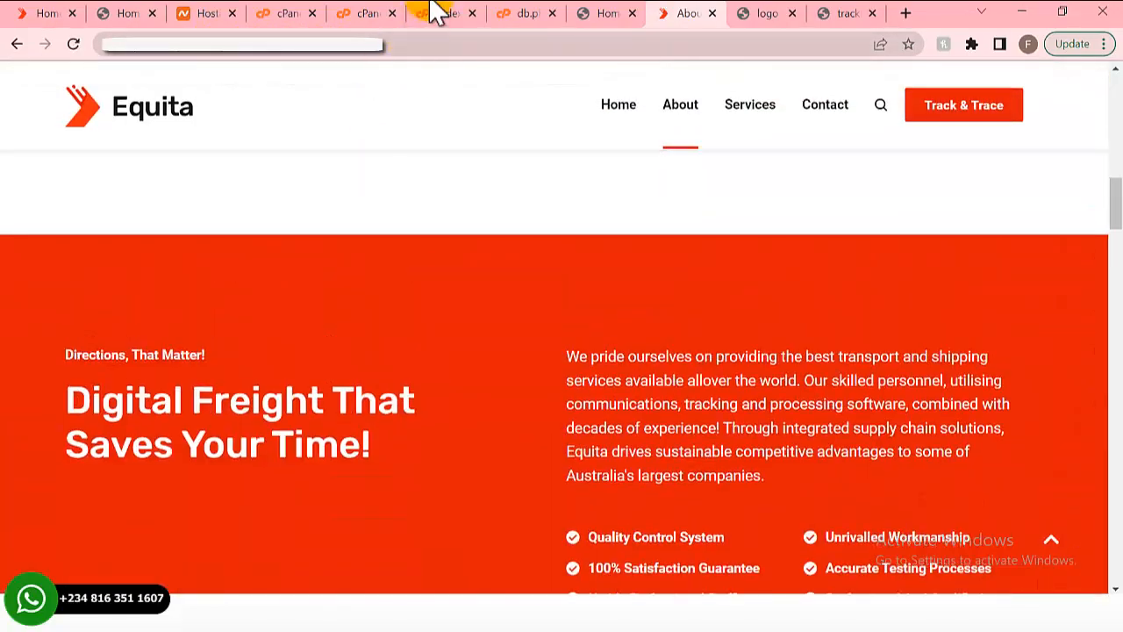
# - Open about.html from the equita.mupdelivery.com folder in cPanel's code editor
pyautogui.click(367, 15)
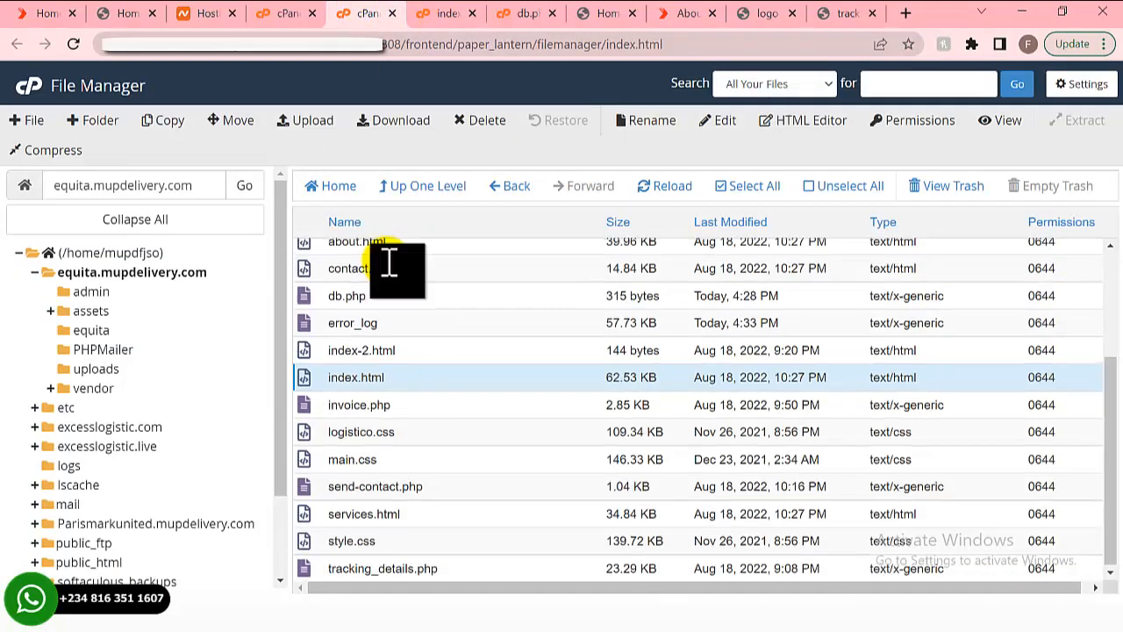
pyautogui.scroll(2, 382, 316)
pyautogui.click(416, 332)
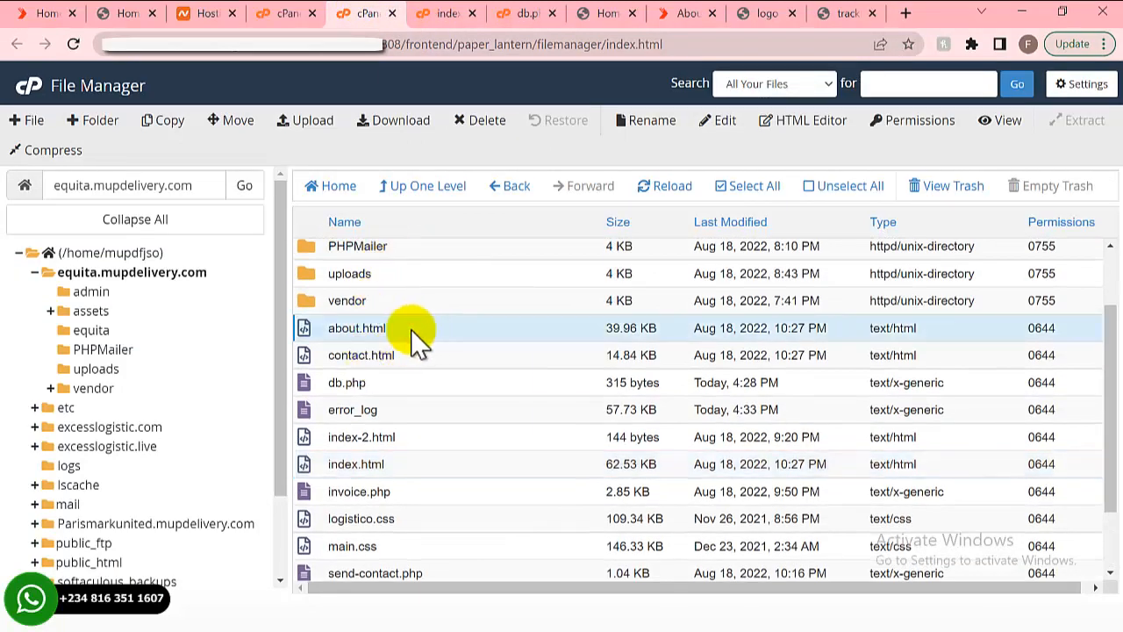
pyautogui.rightClick(409, 330)
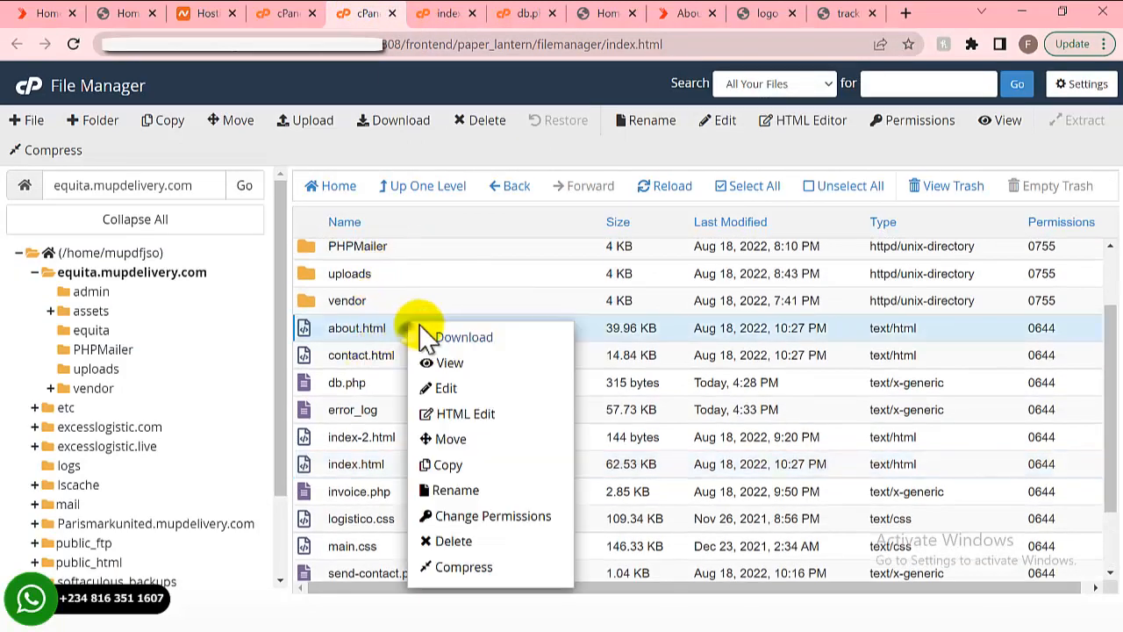
pyautogui.click(445, 386)
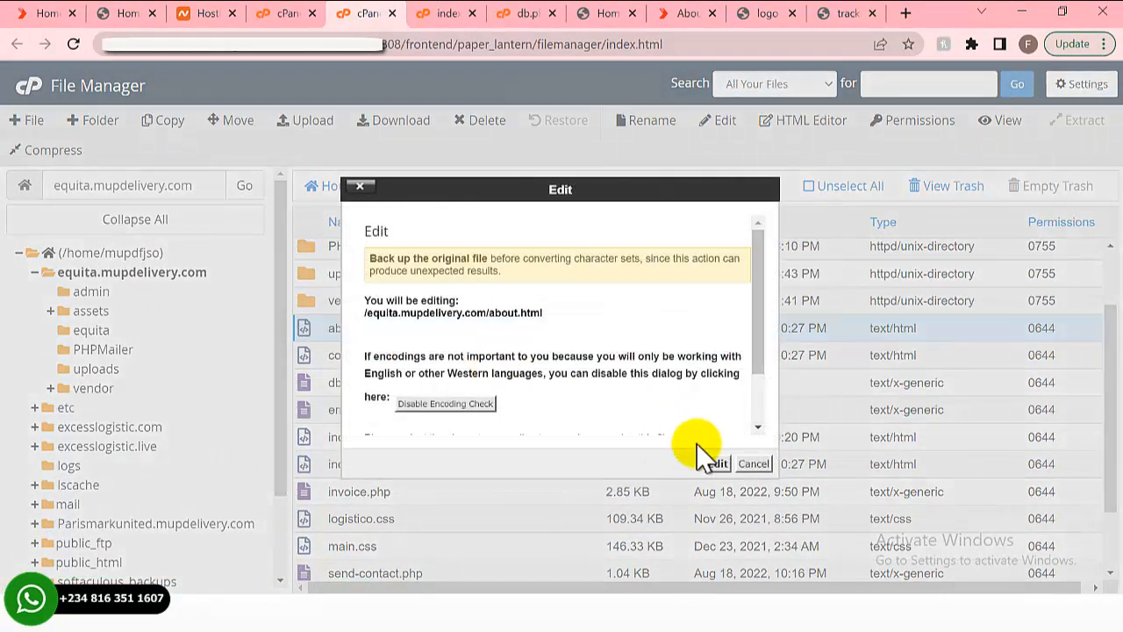
pyautogui.click(717, 465)
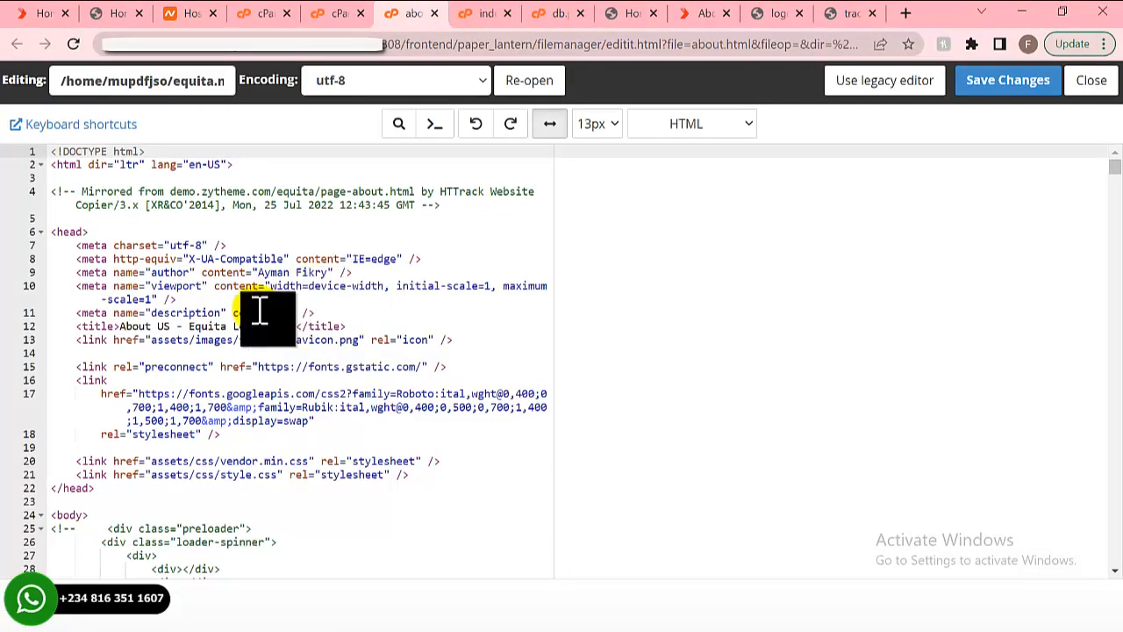
# - Scroll through the about.html source, then bring up the db.php editor showing database settings
pyautogui.scroll(-3, 258, 315)
pyautogui.scroll(-6, 255, 314)
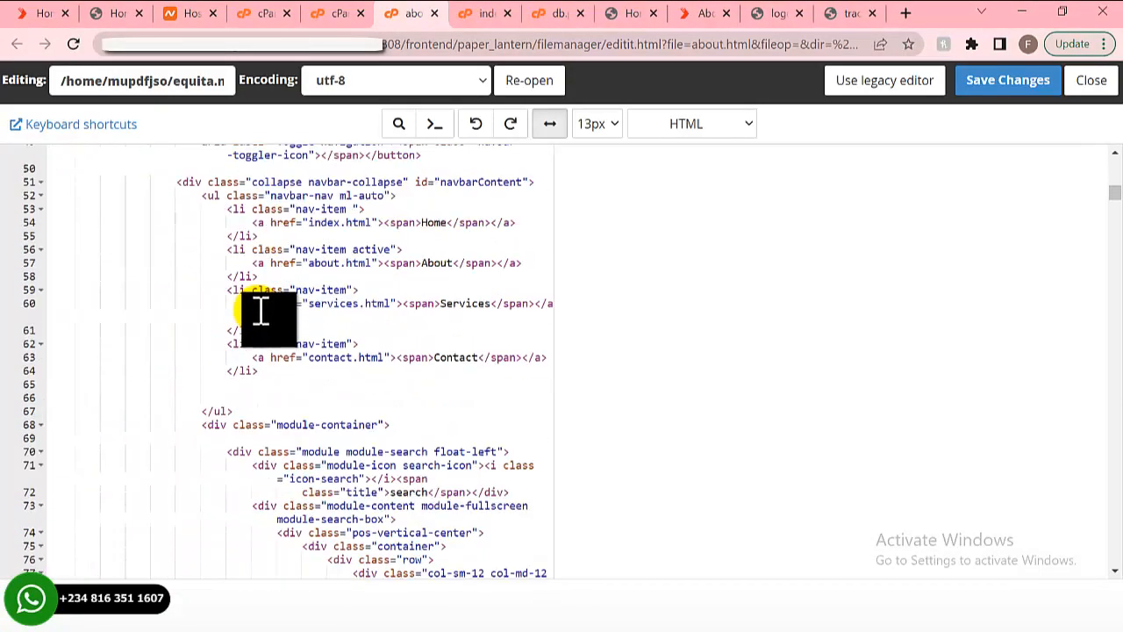
pyautogui.scroll(-9, 263, 321)
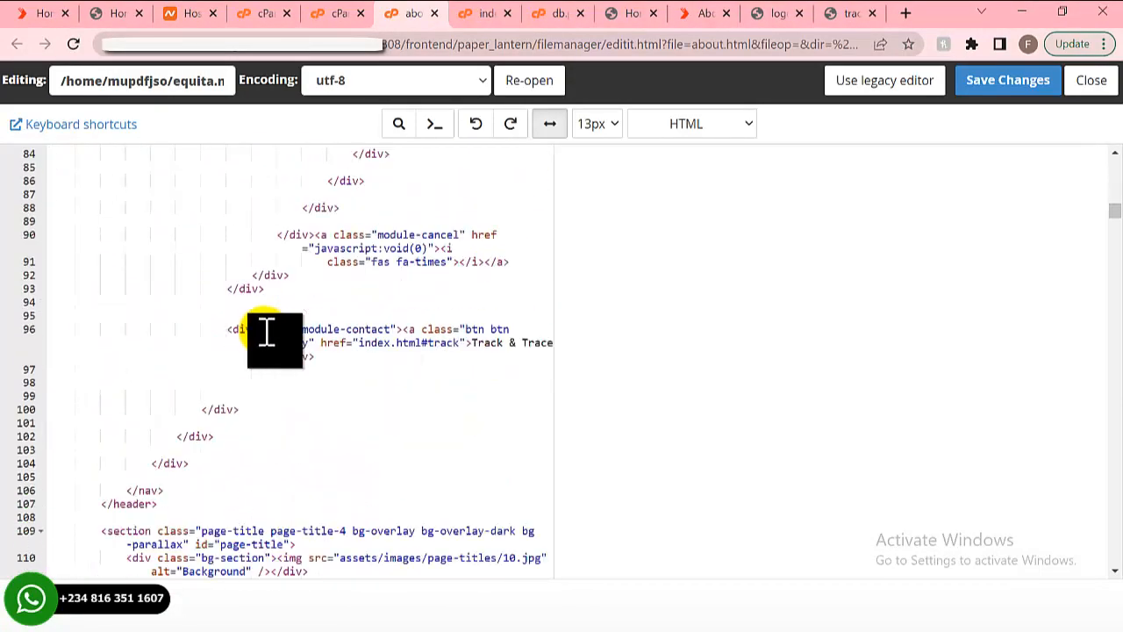
pyautogui.scroll(-18, 265, 332)
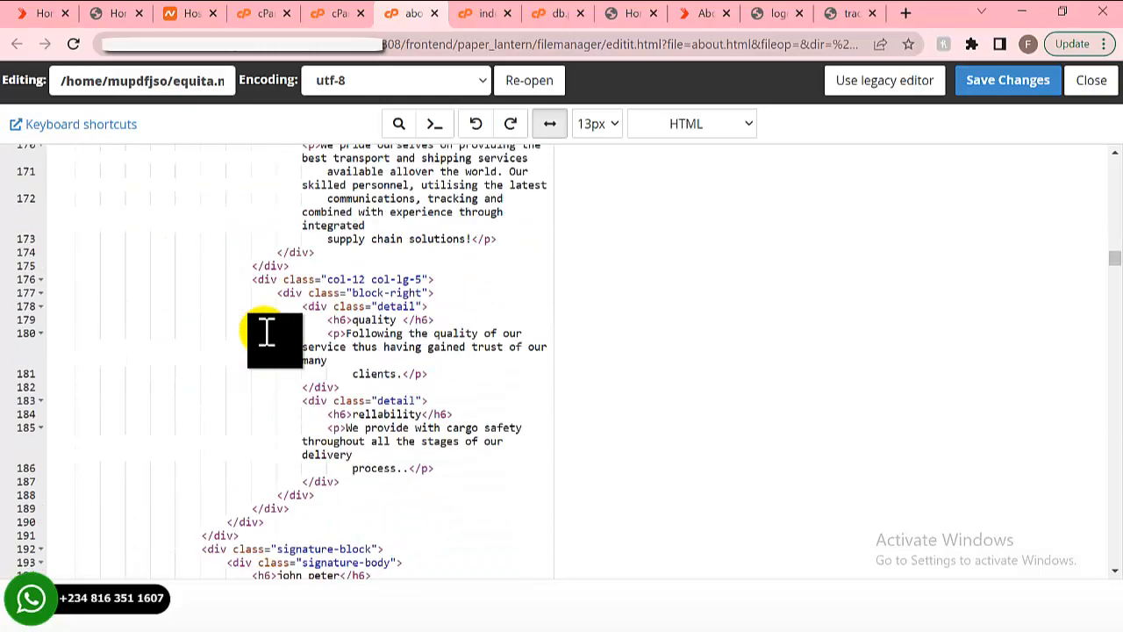
pyautogui.scroll(-7, 266, 332)
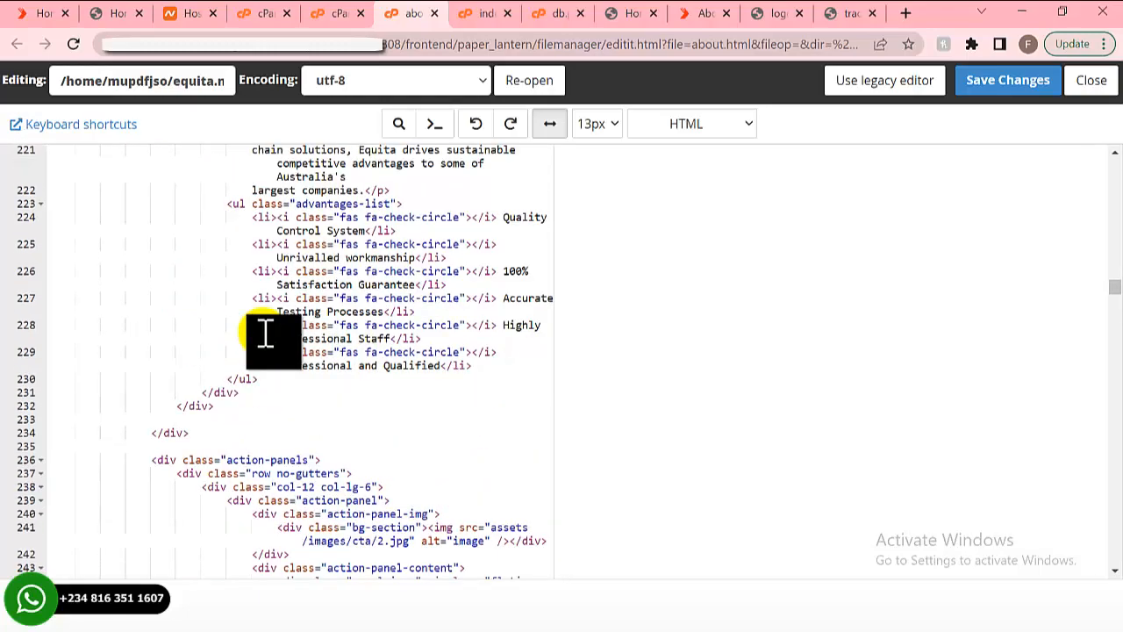
pyautogui.scroll(-3, 266, 332)
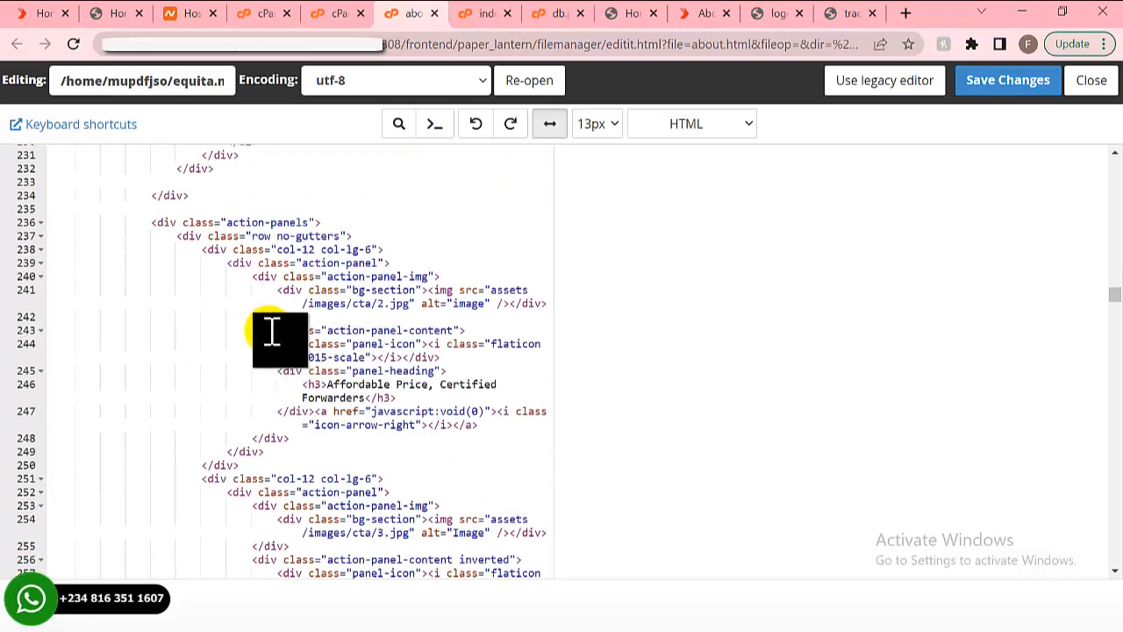
pyautogui.scroll(-1, 289, 333)
pyautogui.click(553, 13)
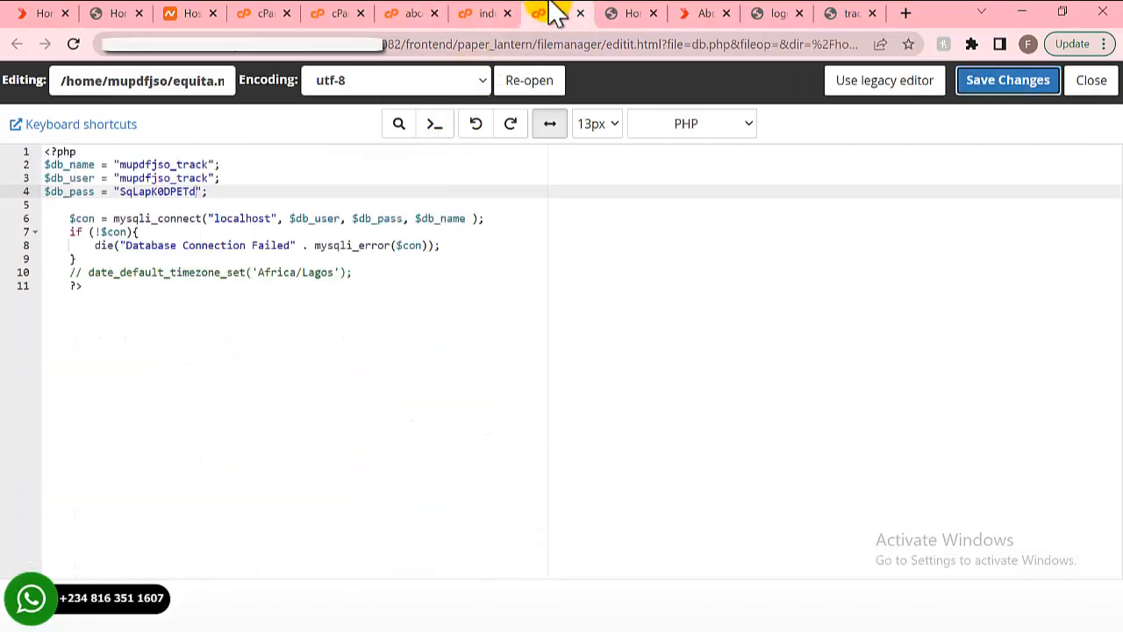
# - Return to the live About page, dismiss the Chrome notification, and scroll to the Affordable Price, Certified Forwarders cards
pyautogui.click(702, 13)
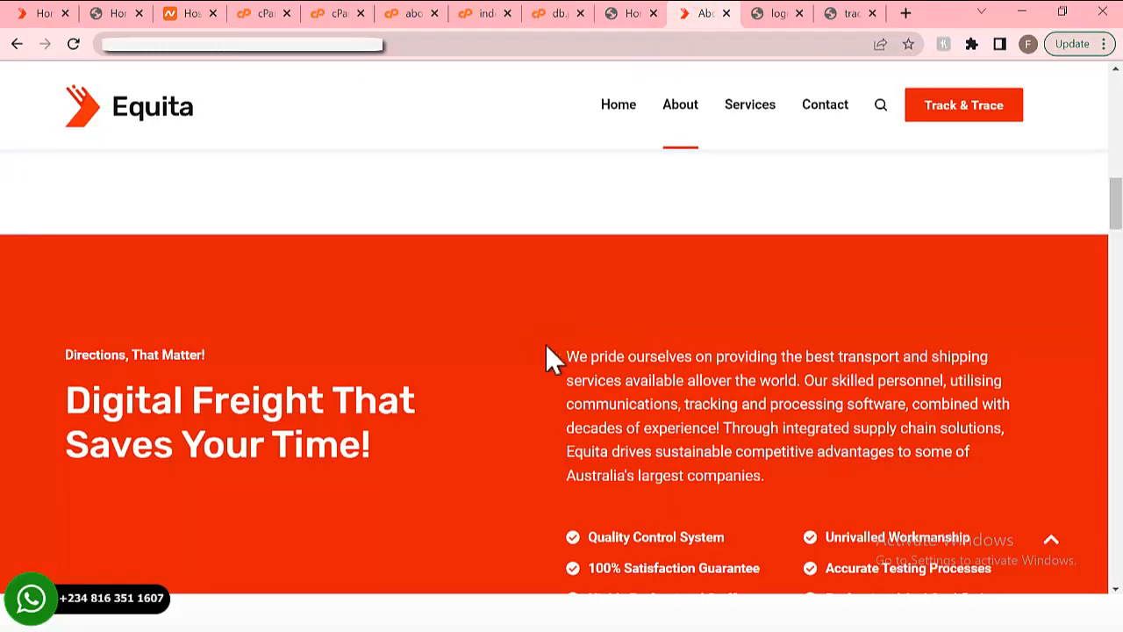
pyautogui.scroll(3, 545, 344)
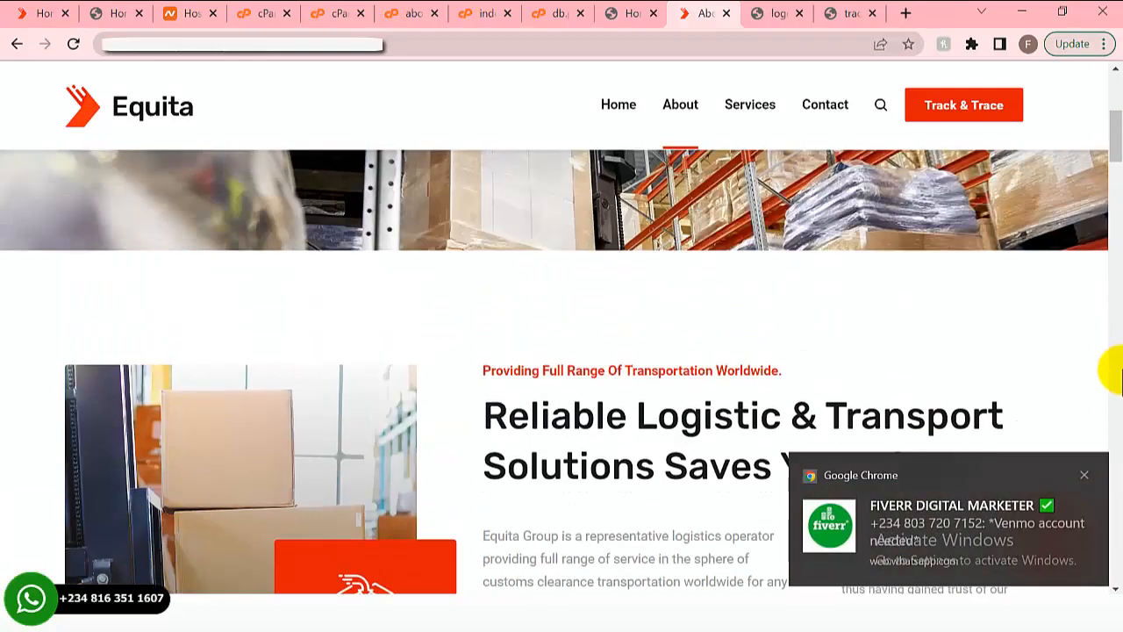
pyautogui.click(1114, 158)
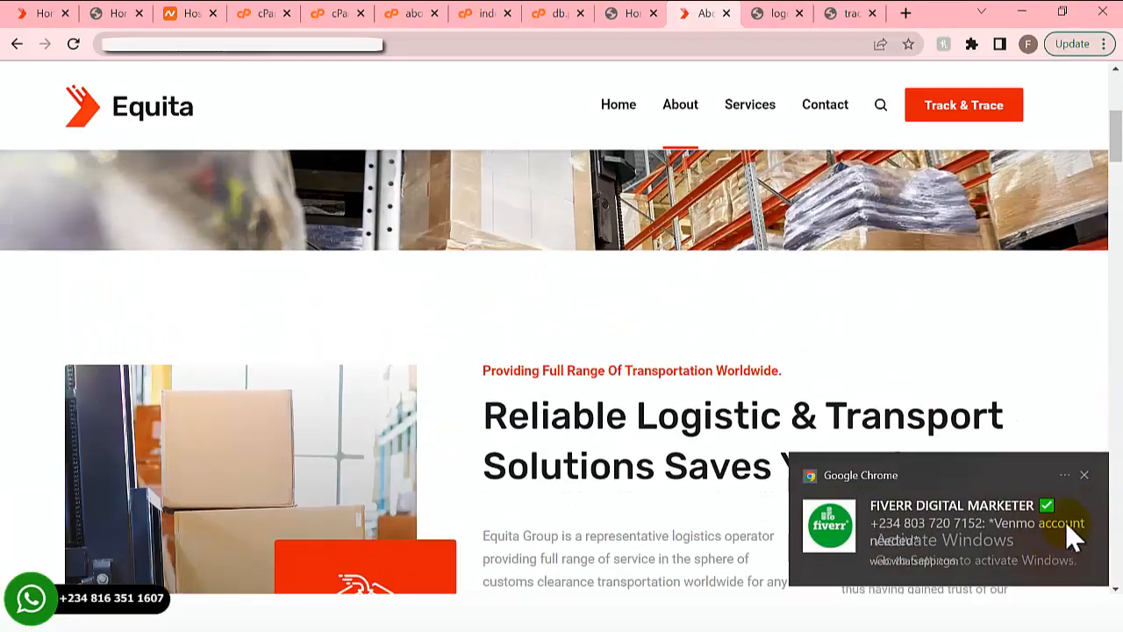
pyautogui.click(1087, 478)
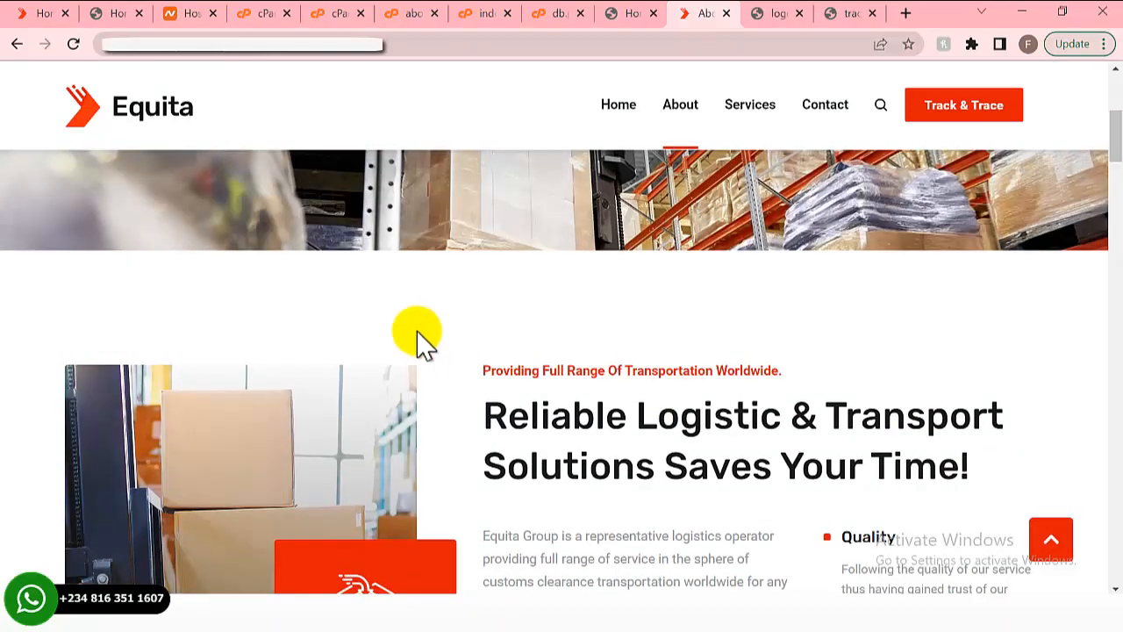
pyautogui.scroll(5, 596, 311)
pyautogui.scroll(-8, 597, 307)
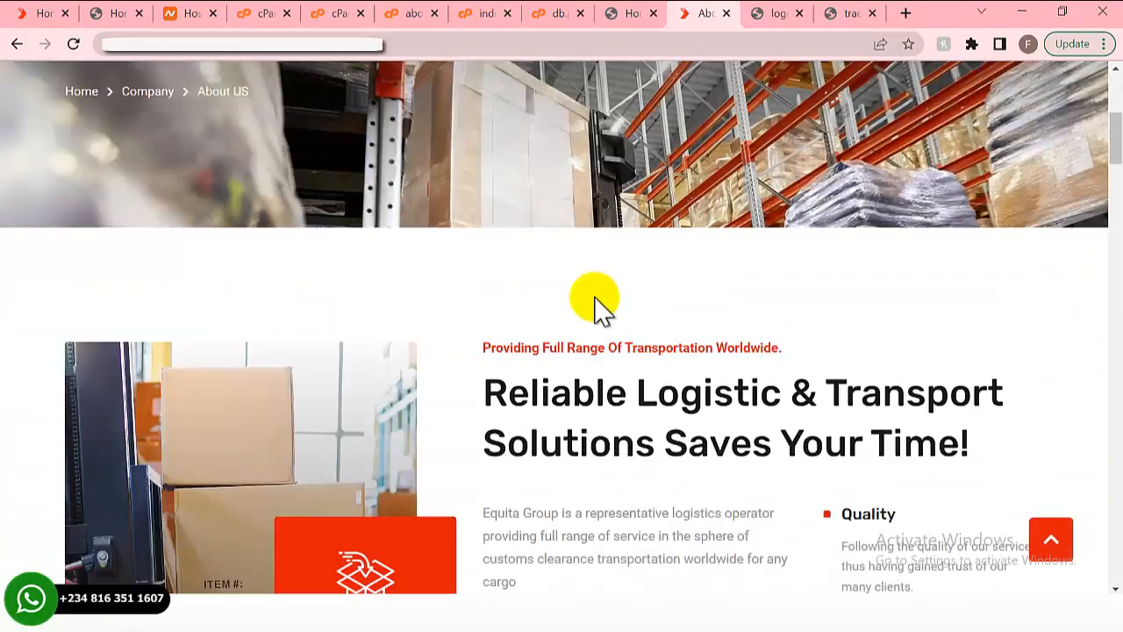
pyautogui.scroll(-3, 594, 308)
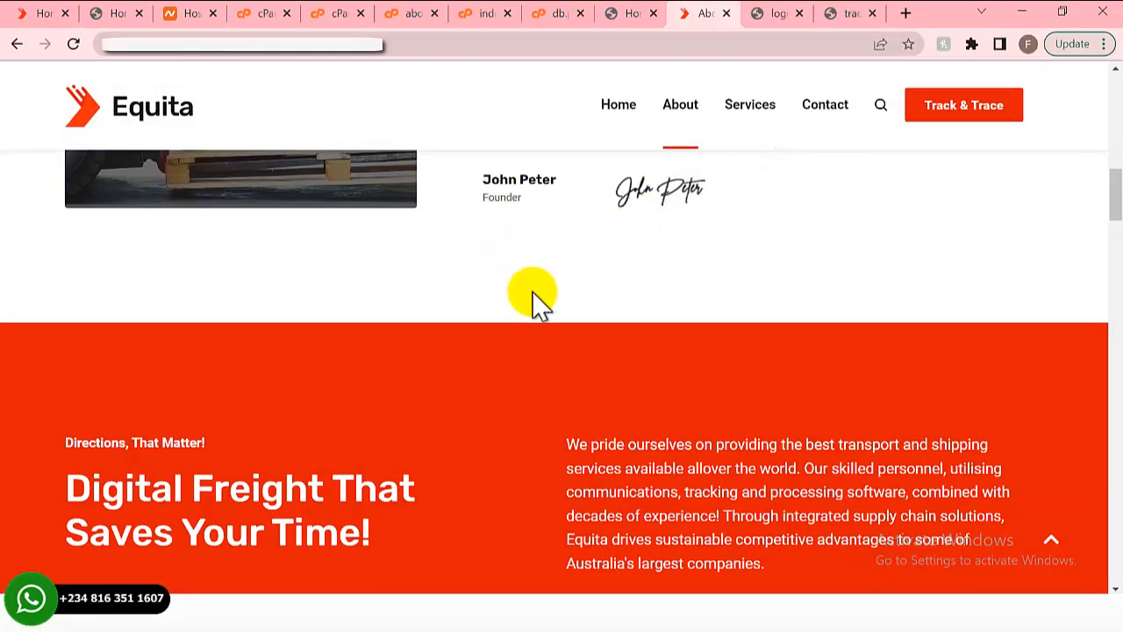
pyautogui.scroll(-7, 513, 347)
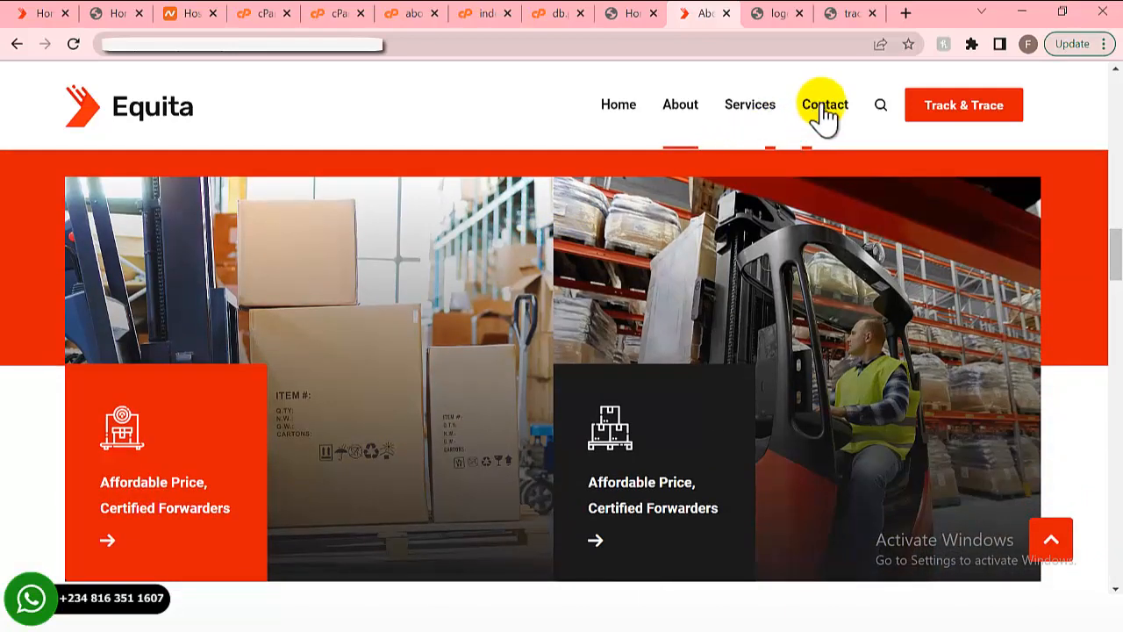
# - Open the Services page and scroll from the air freight Overview down to Stats & Charts
pyautogui.click(760, 130)
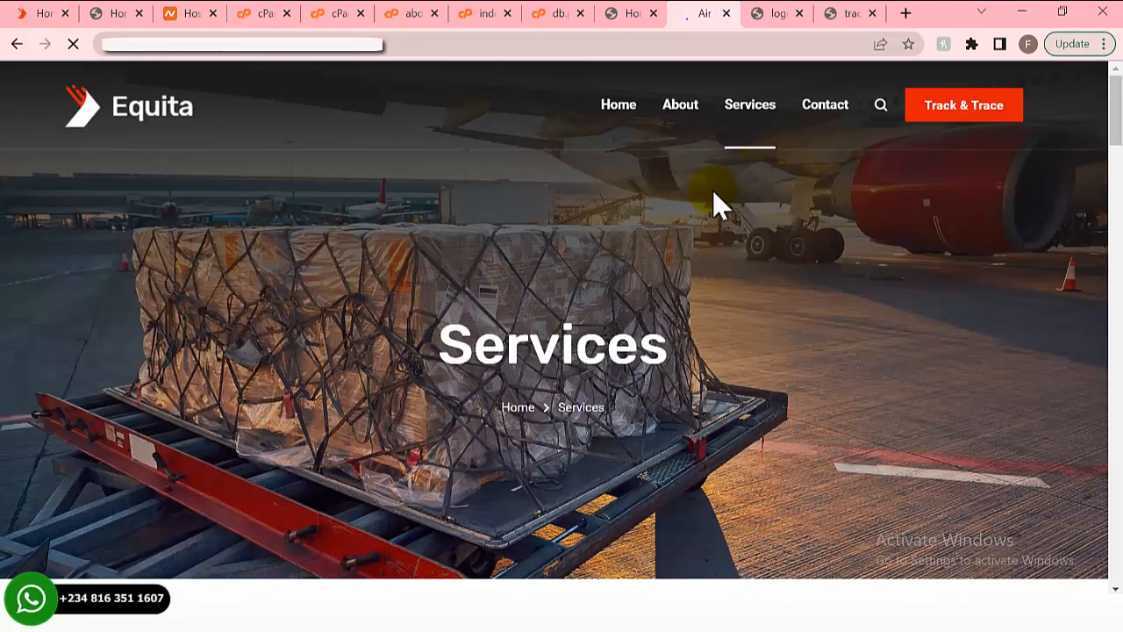
pyautogui.scroll(-2, 584, 359)
pyautogui.scroll(-3, 576, 355)
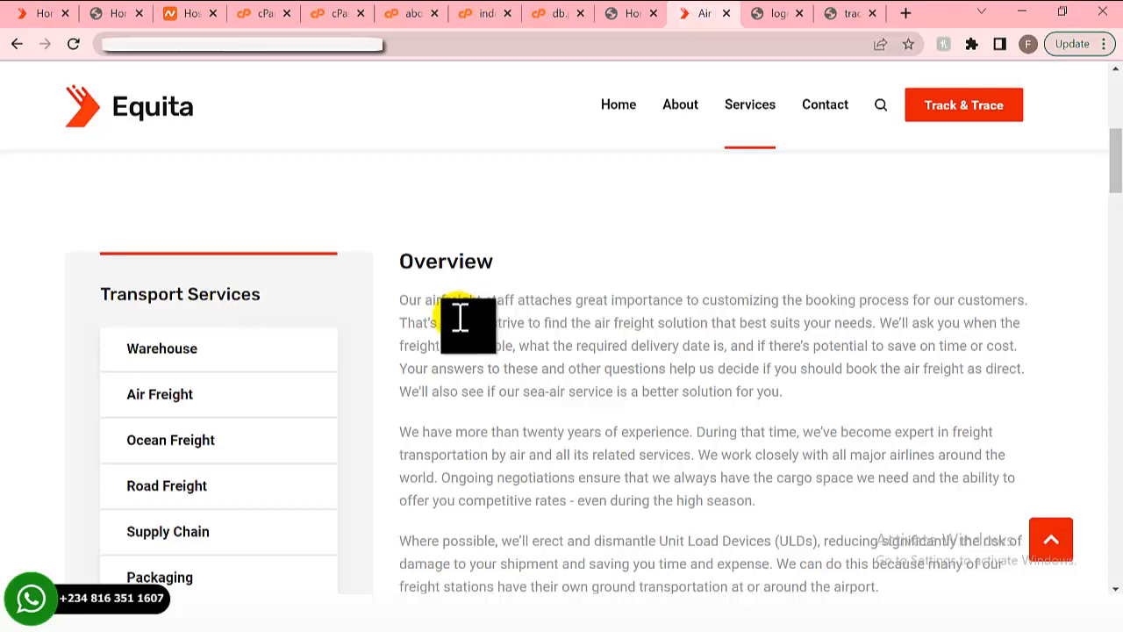
pyautogui.scroll(-3, 409, 323)
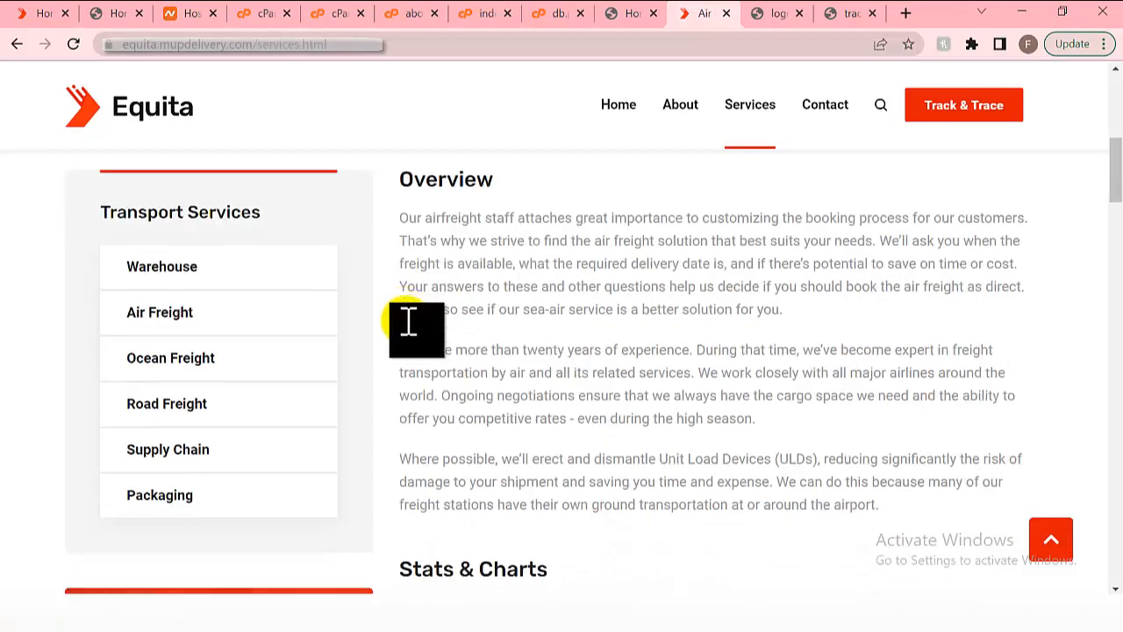